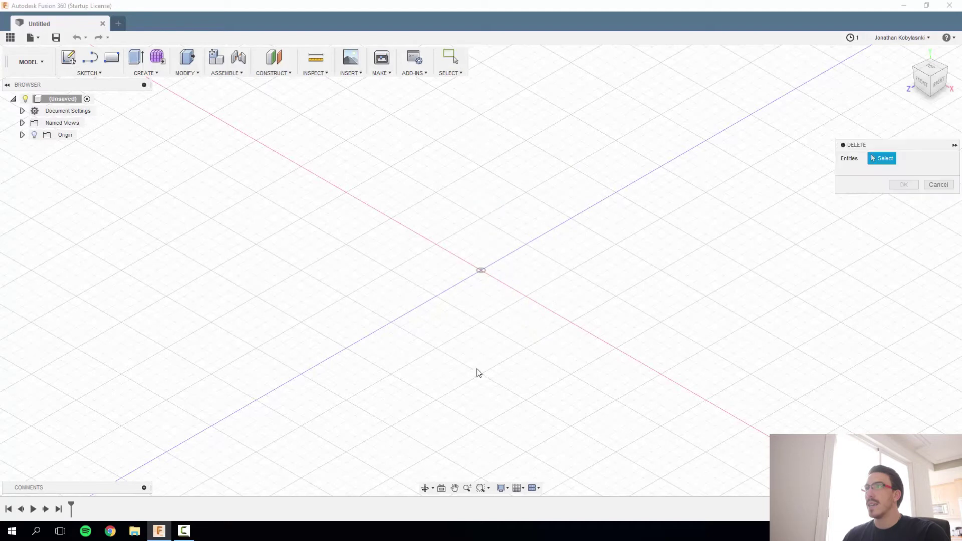
Cancel the Delete command and explore the empty workspace by panning, zooming out and orbiting
click(938, 184)
middle_drag(468, 367, 466, 337)
middle_drag(490, 305, 400, 293)
scroll(399, 293, down, 5)
drag(377, 298, 431, 256)
right_drag(431, 256, 474, 279)
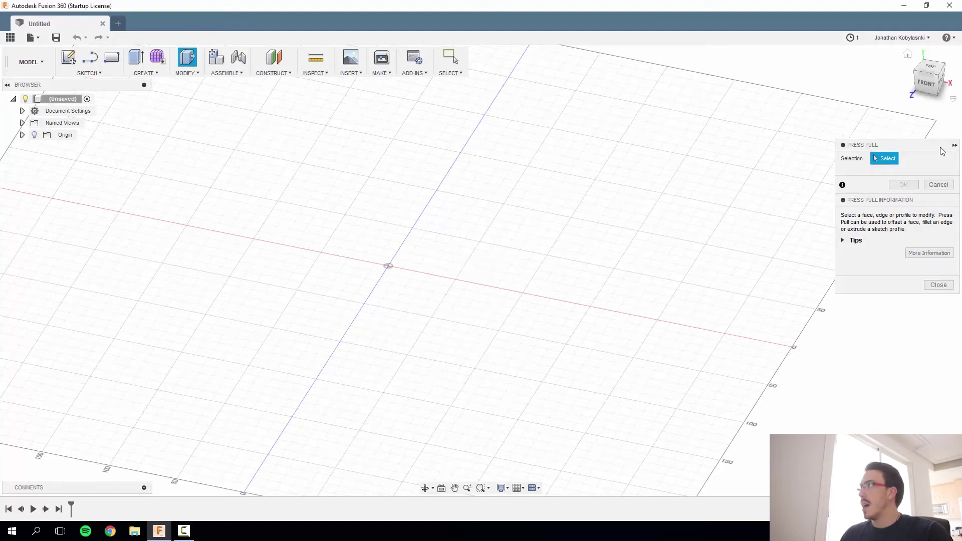
Collapse the Press Pull dialog and orbit around the whole workspace grid
click(955, 145)
drag(363, 300, 477, 274)
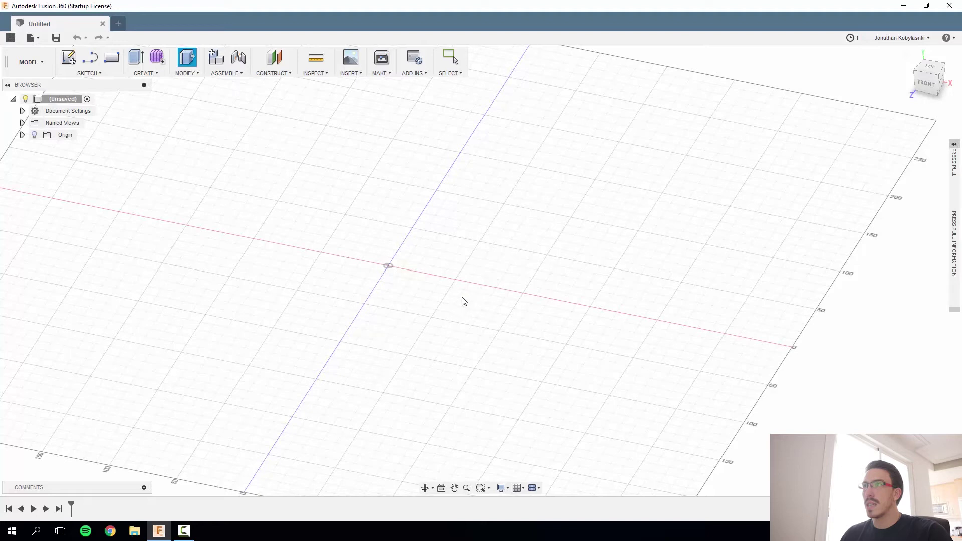
shift+middle_drag(416, 313, 354, 271)
scroll(354, 270, down, 5)
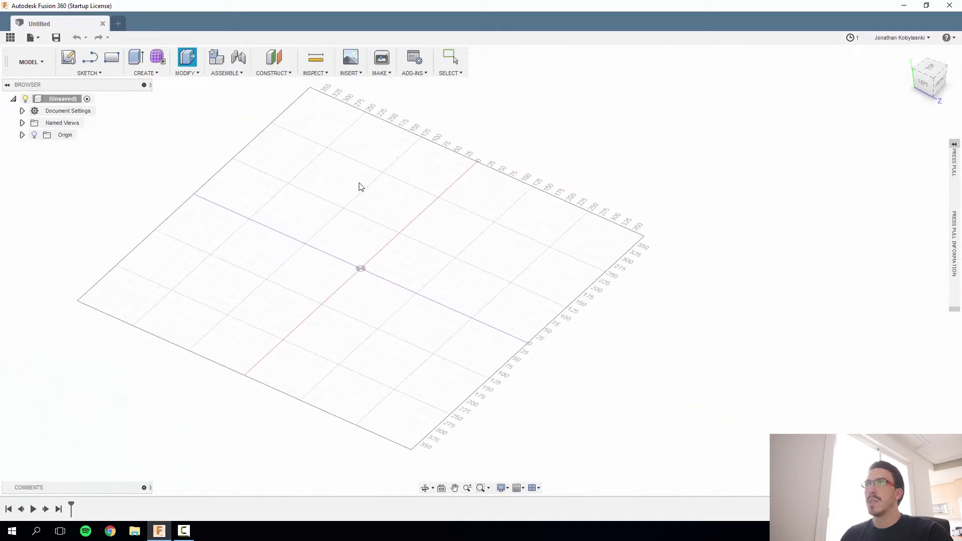
mouse_move(423, 284)
right_down()
mouse_move(470, 239)
mouse_move(510, 221)
right_up()
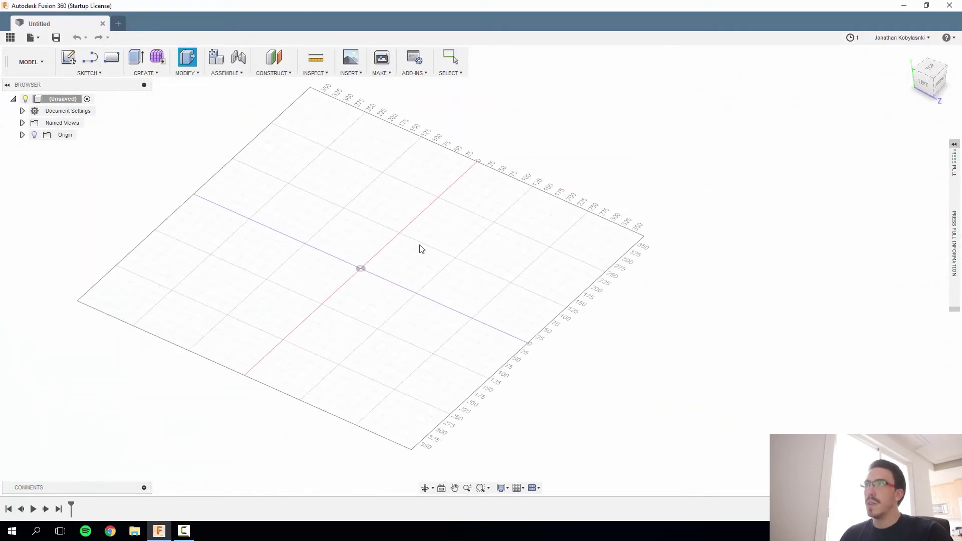
Review the general and Preview pages of the program preferences and close them without changes
click(900, 38)
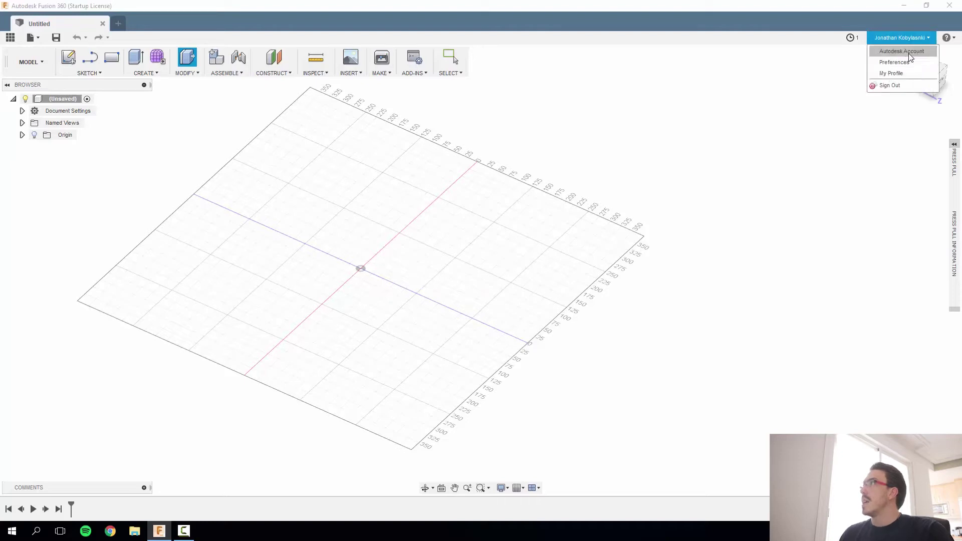
click(905, 62)
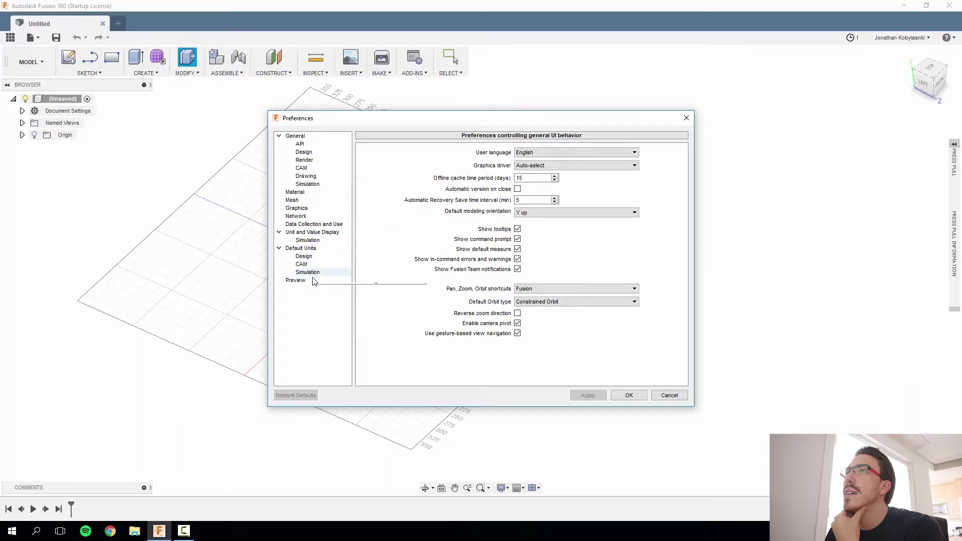
click(297, 280)
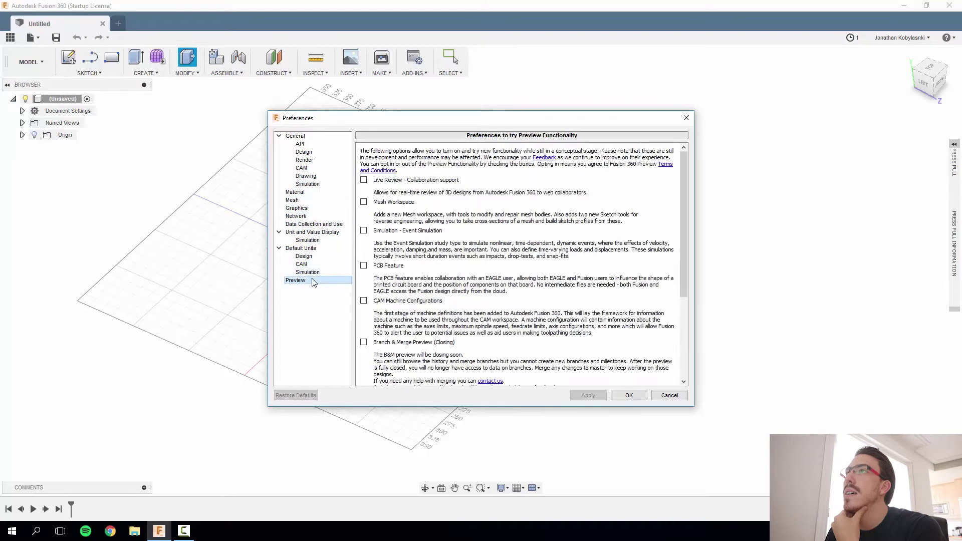
click(685, 119)
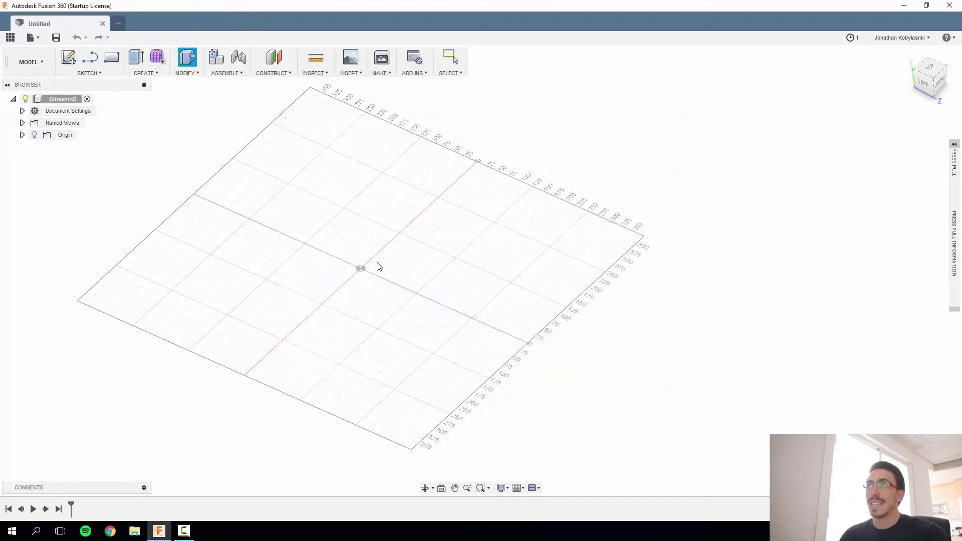
Set the view to the top-front-right isometric and show the origin planes and axes
middle_drag(449, 264, 501, 295)
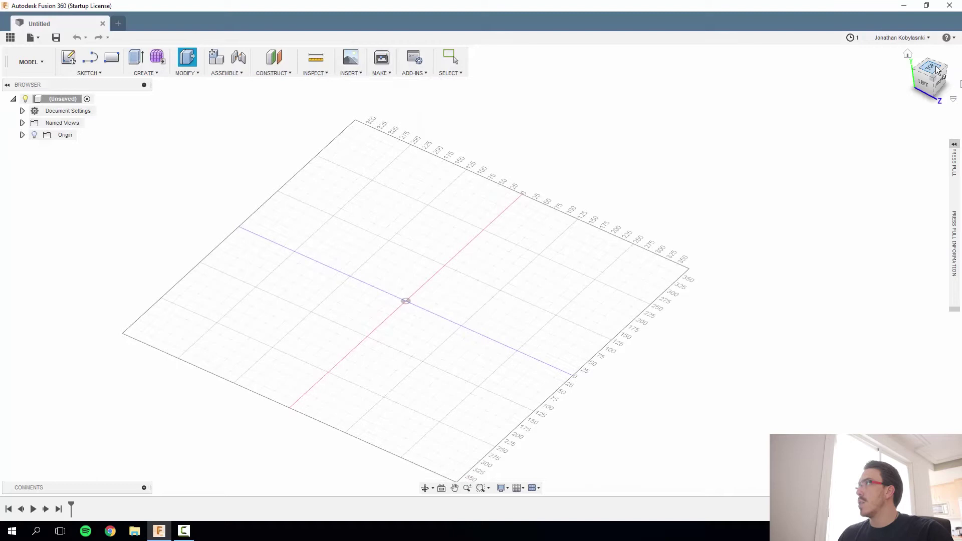
click(941, 86)
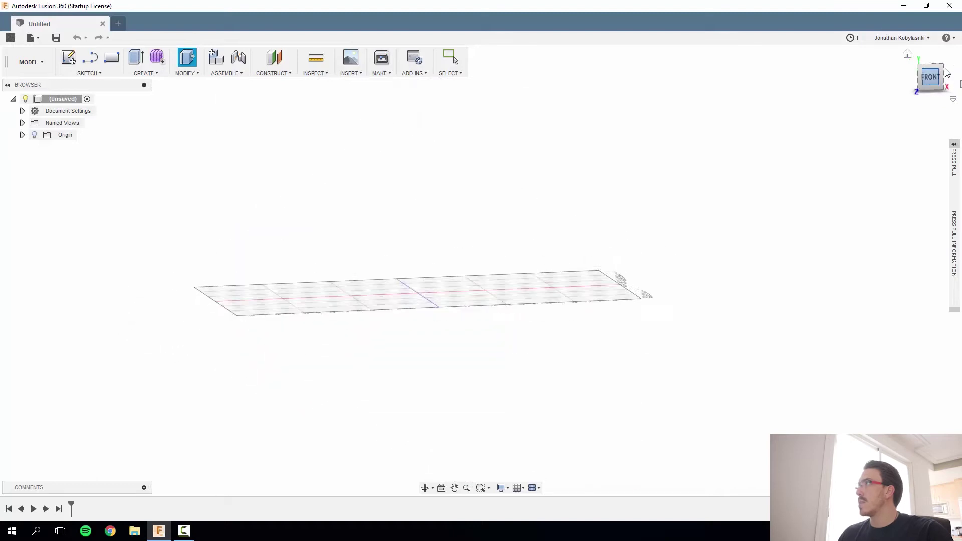
click(943, 70)
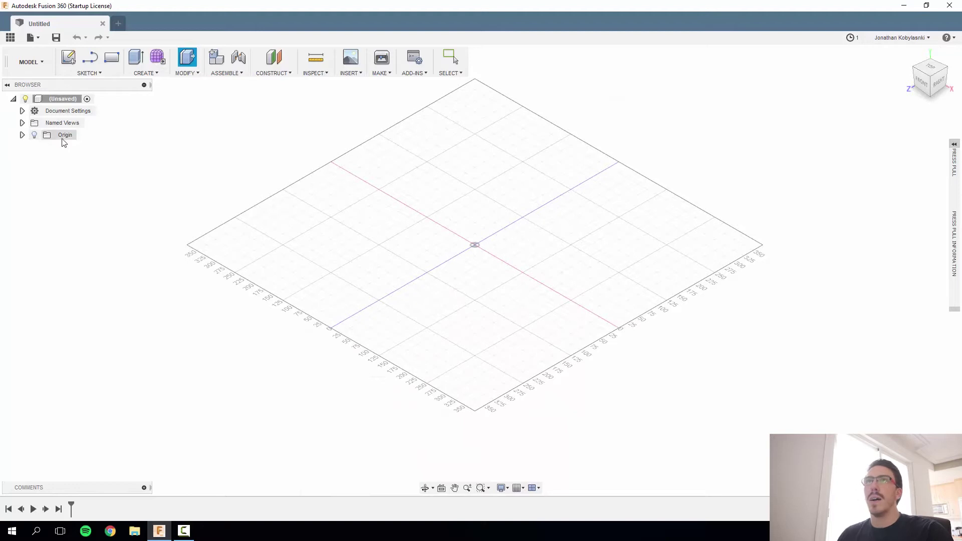
click(35, 135)
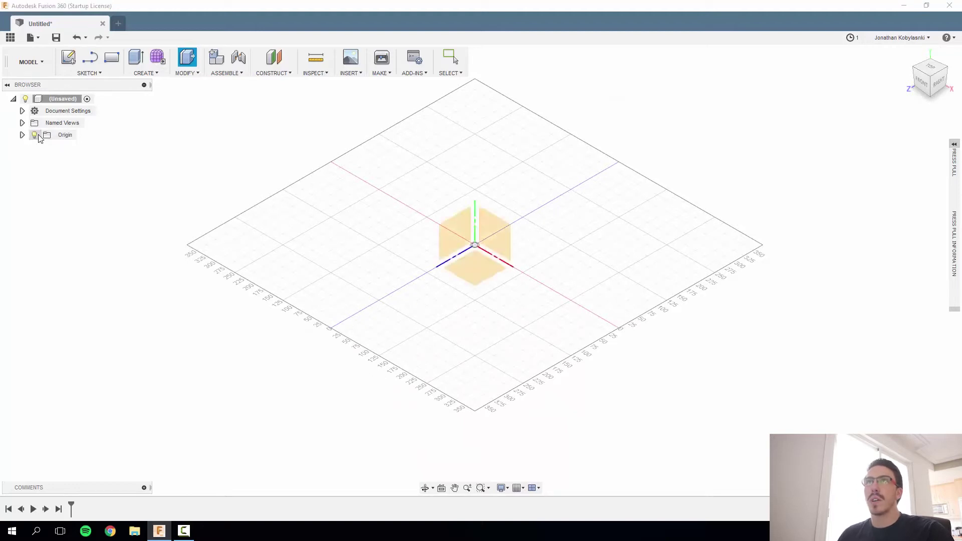
Hide the unsaved root component and expand the Origin folder to examine its point, axes and planes
click(25, 98)
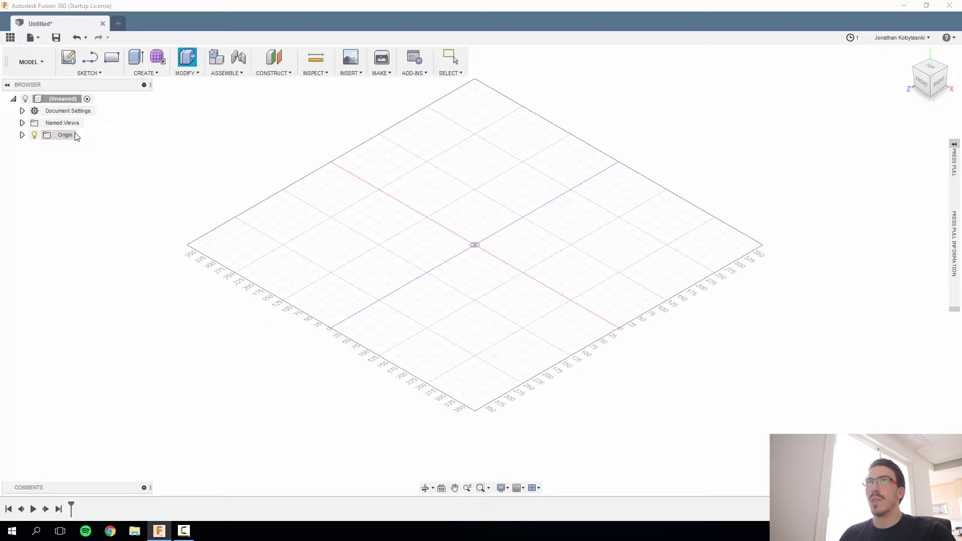
click(22, 135)
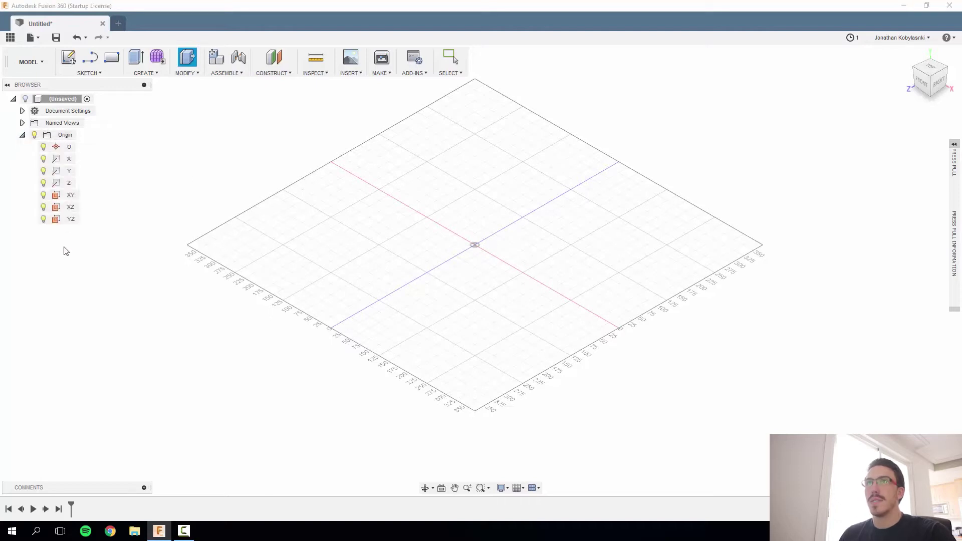
scroll(521, 263, up, 2)
scroll(476, 246, down, 3)
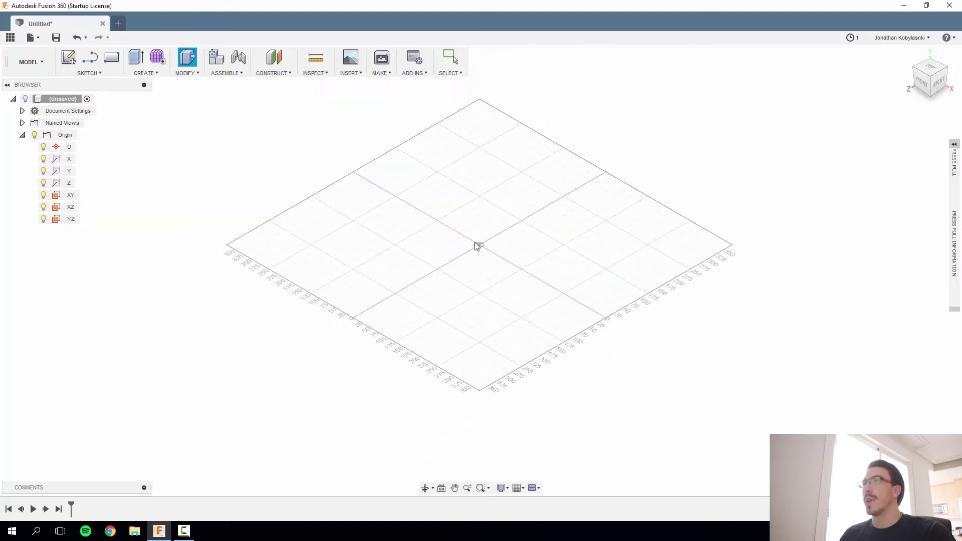
Orbit the workspace, look at it straight from the front and return to the top-front-right isometric view
shift+middle_drag(524, 315, 493, 277)
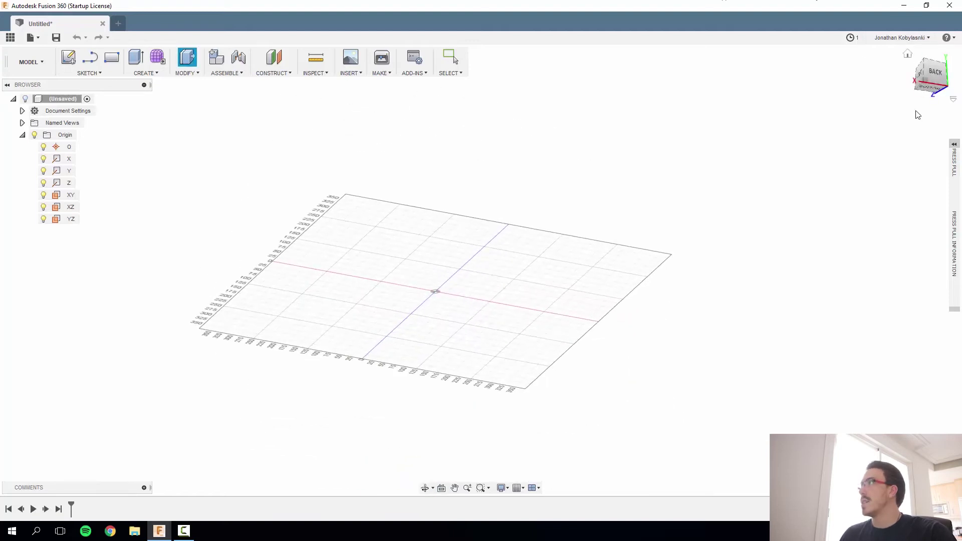
click(929, 65)
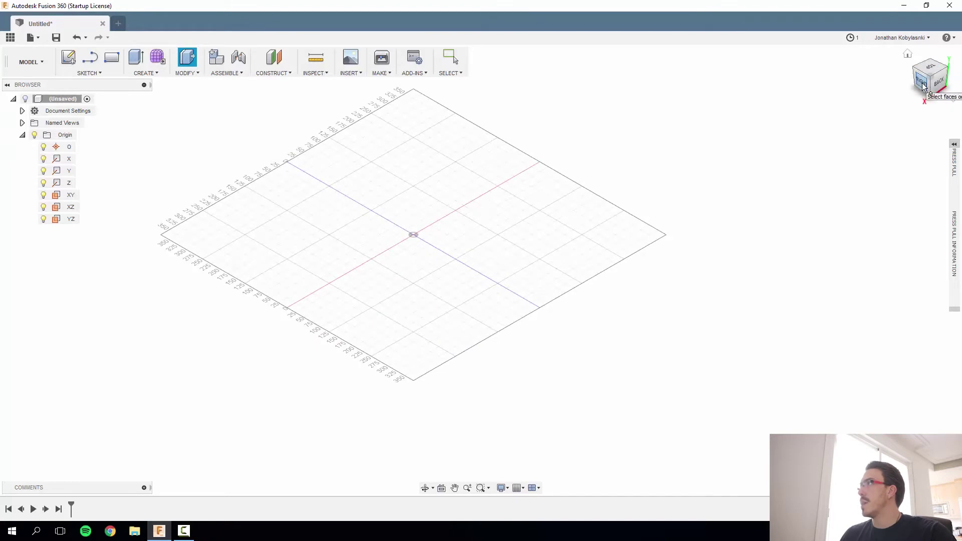
click(925, 86)
click(926, 80)
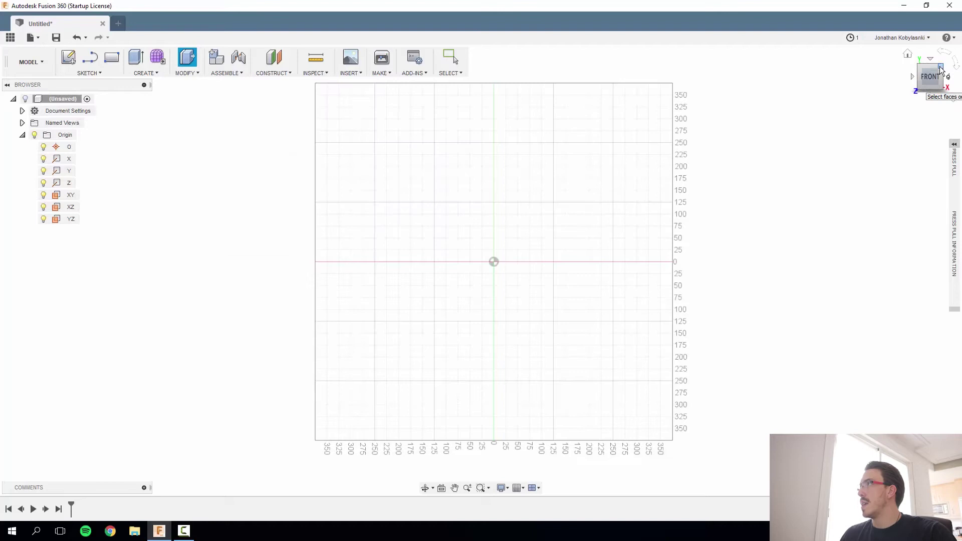
click(940, 69)
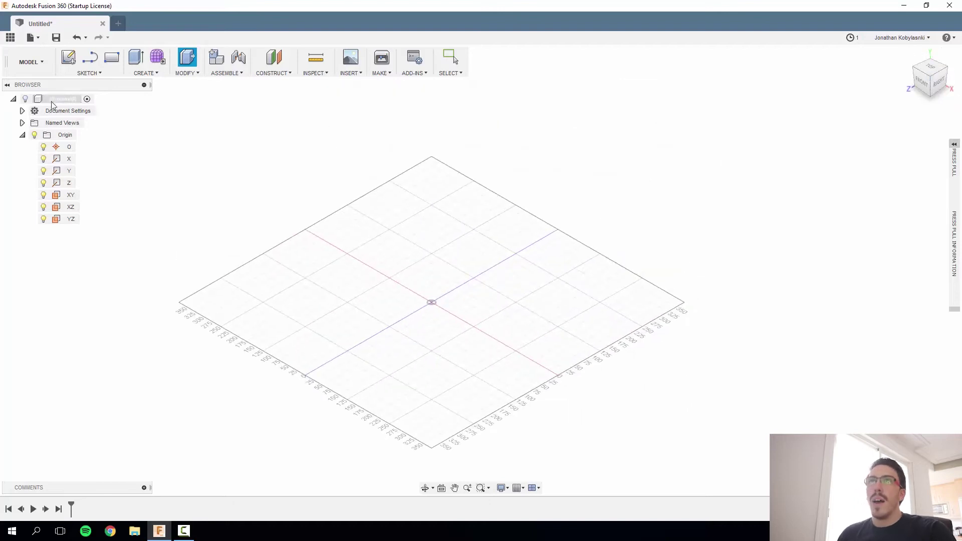
Show the unsaved root component again and leave the Origin folder collapsed
click(22, 135)
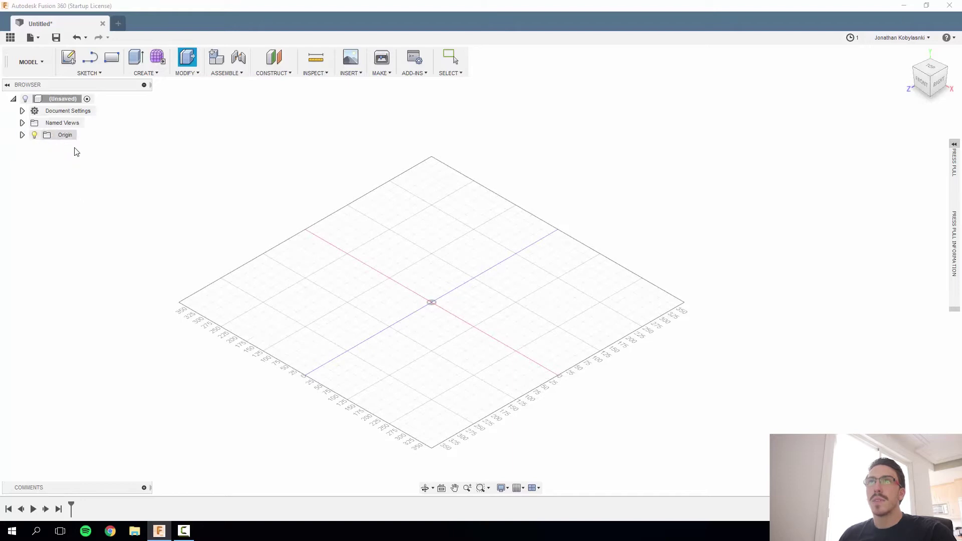
click(25, 99)
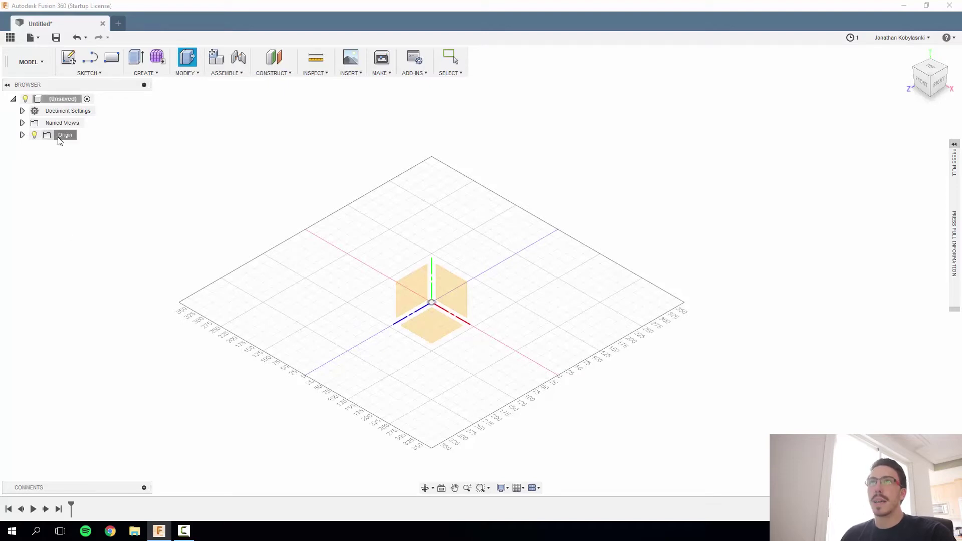
click(23, 136)
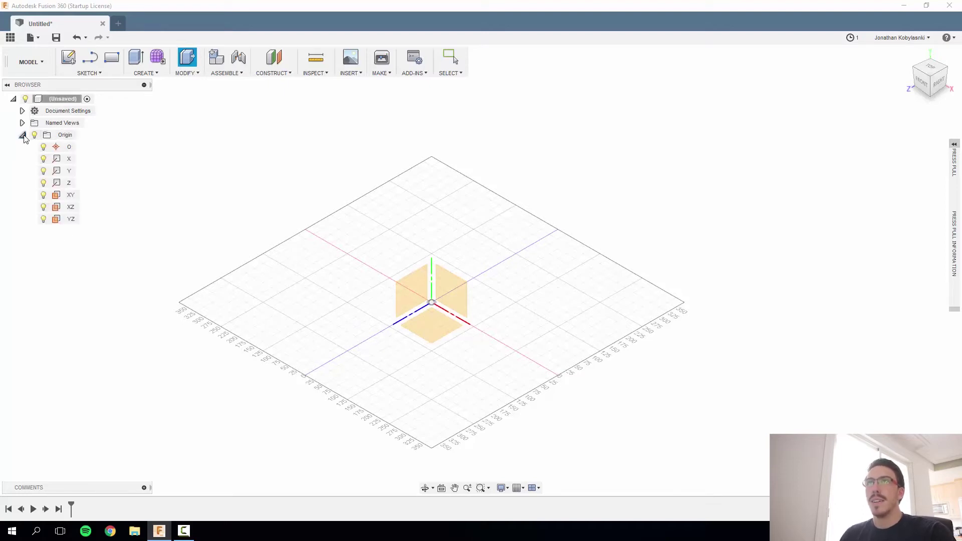
click(23, 135)
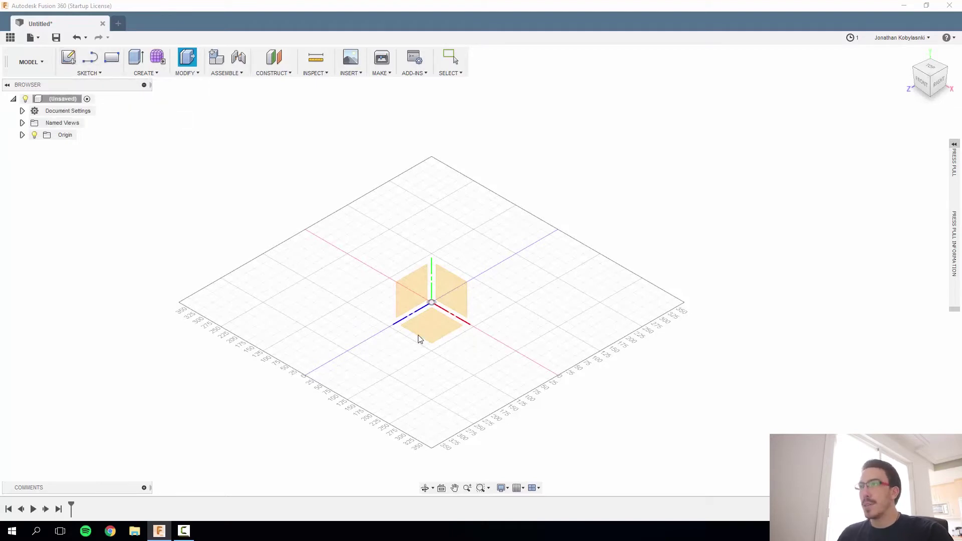
right_click(428, 326)
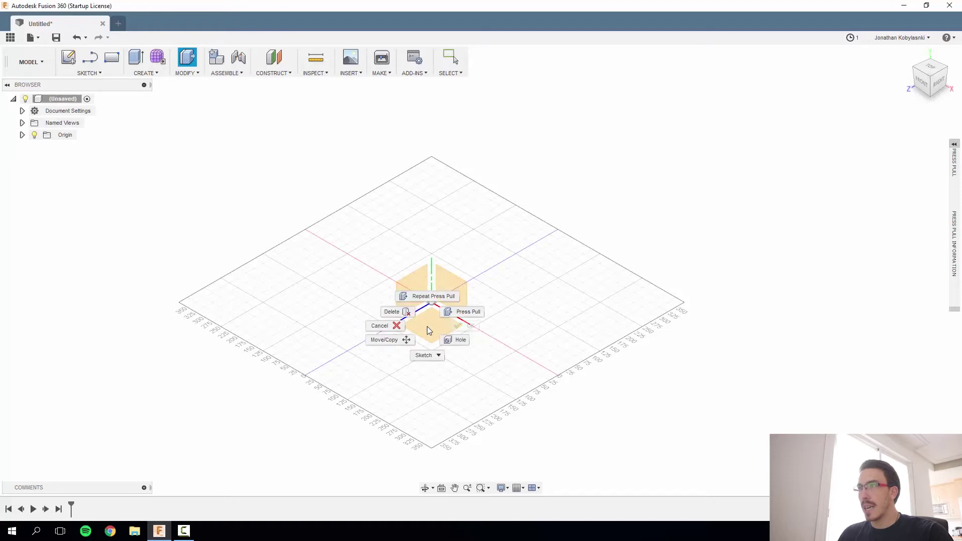
click(437, 357)
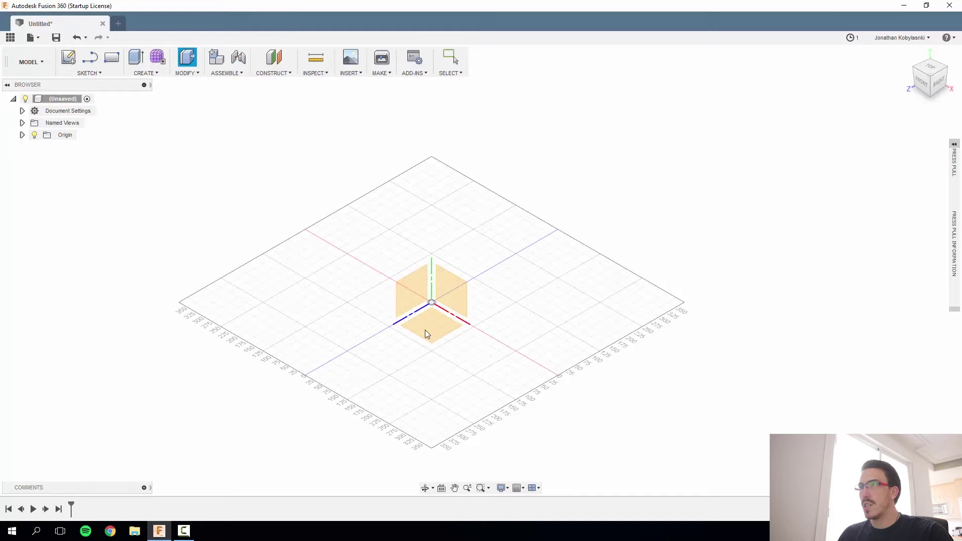
right_click(434, 333)
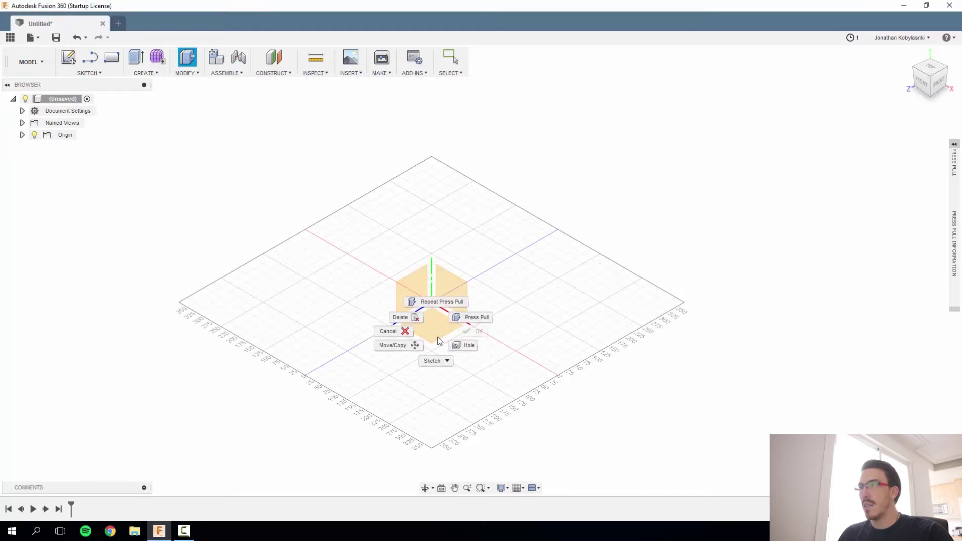
mouse_move(447, 362)
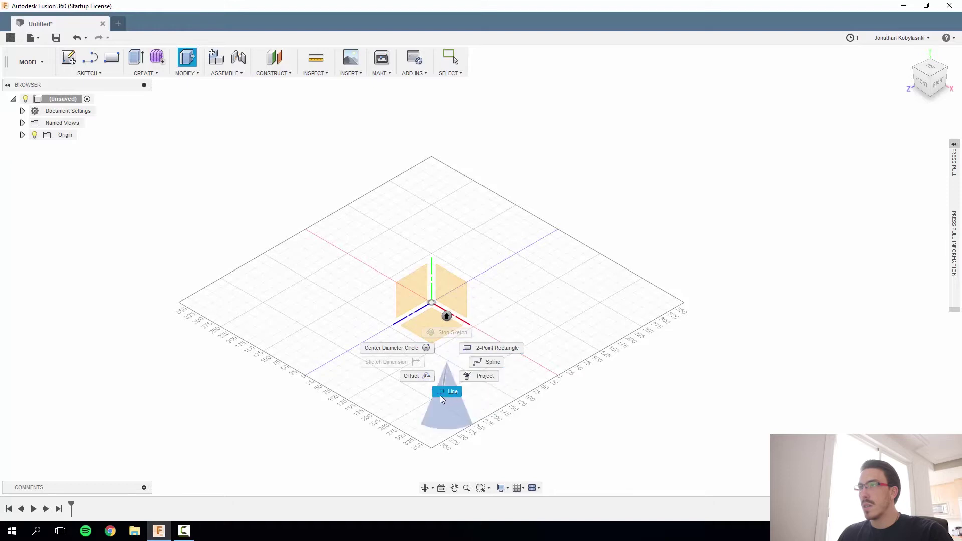
mouse_move(446, 316)
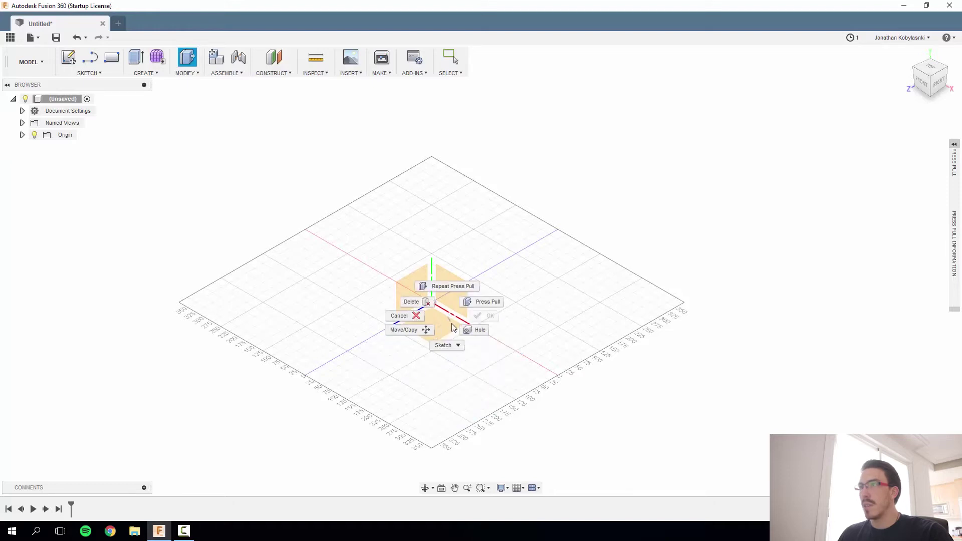
click(449, 329)
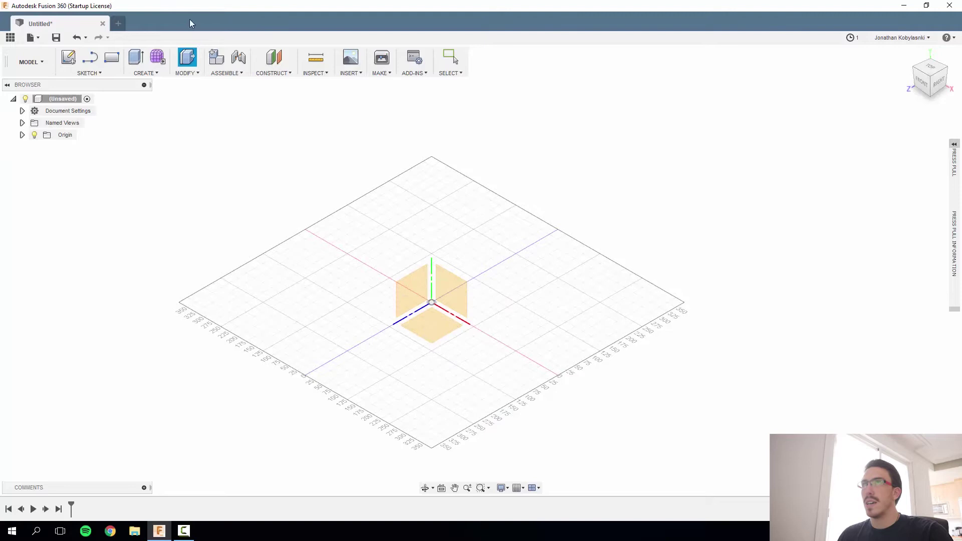
Create a new sketch on the horizontal XZ origin plane and look over the available sketch commands
click(68, 58)
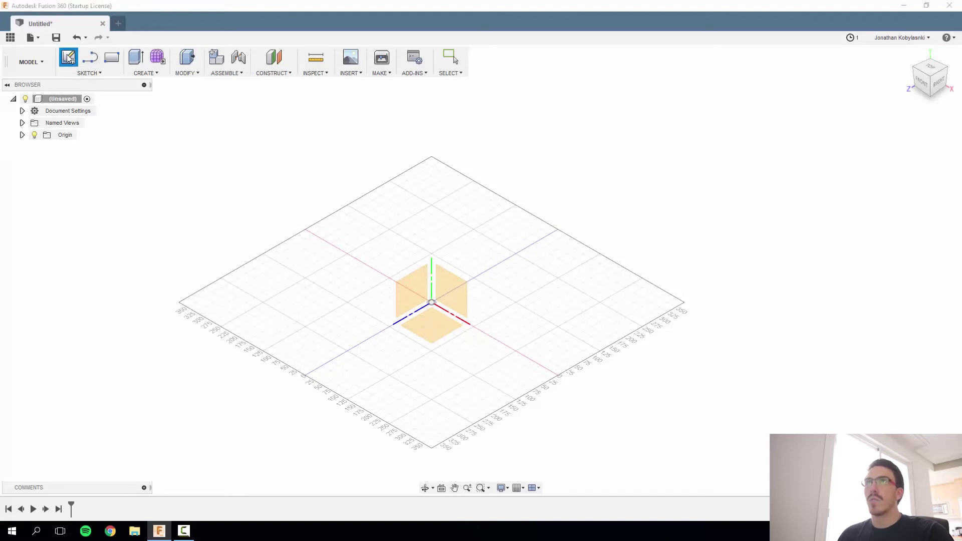
click(431, 329)
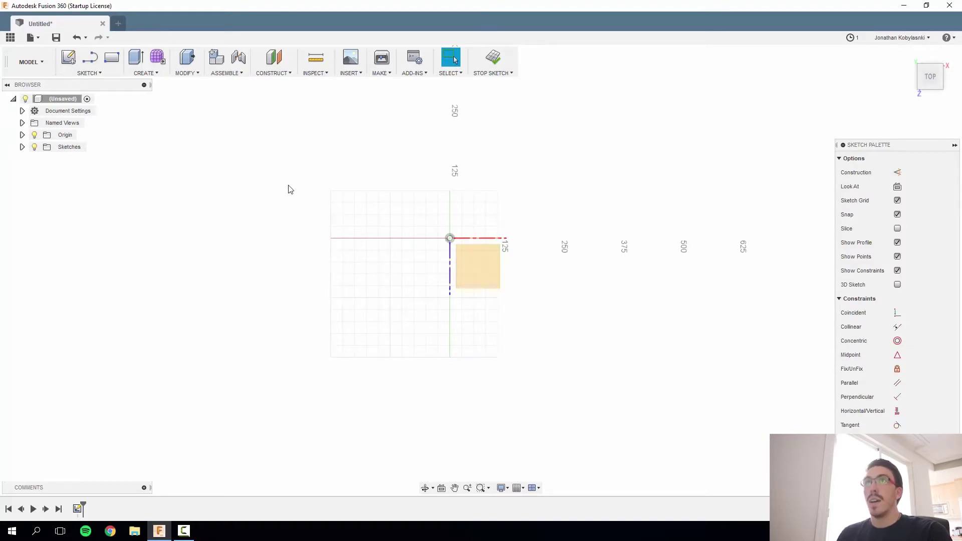
click(98, 74)
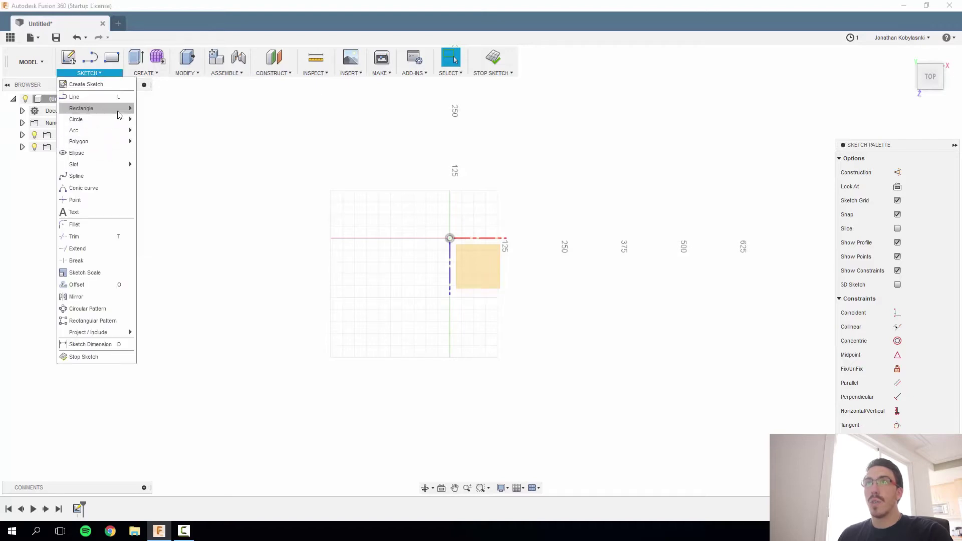
click(601, 2)
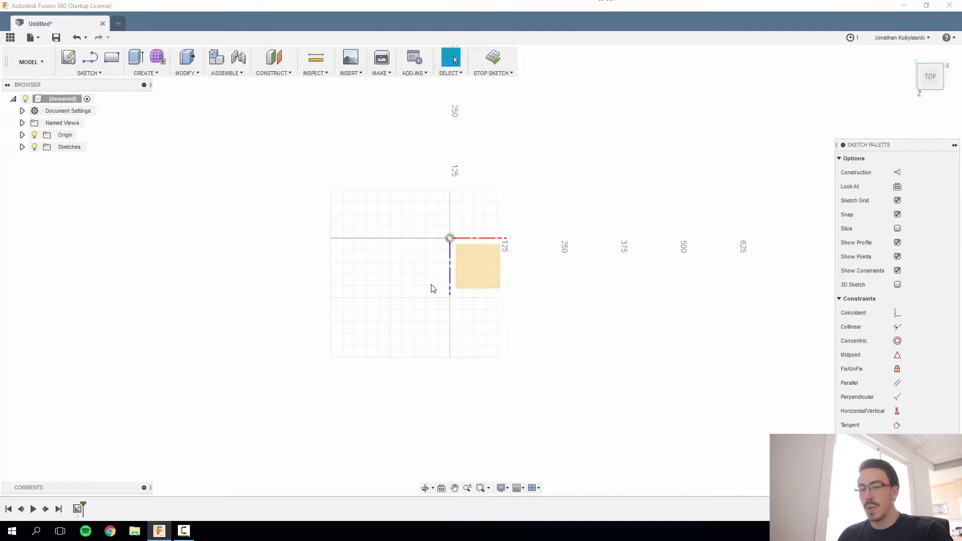
key(s)
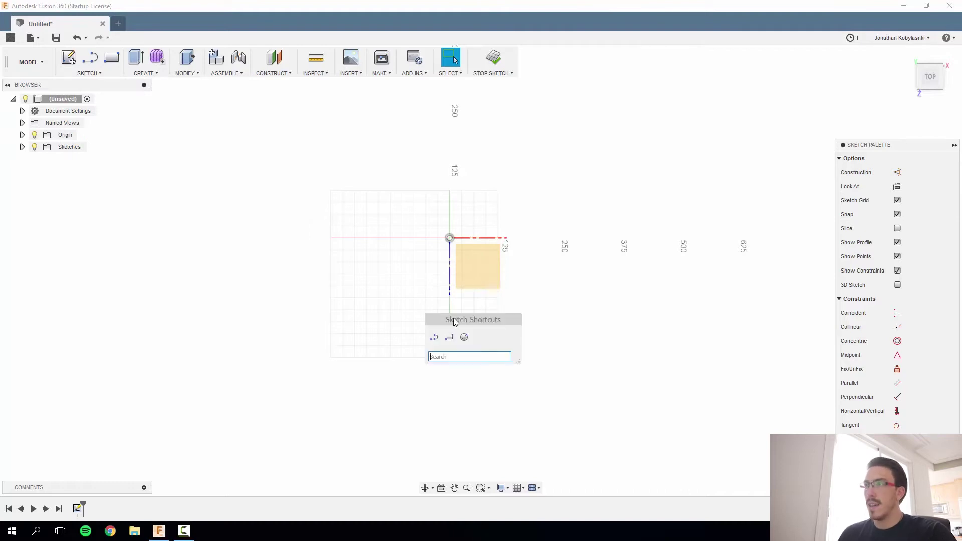
click(449, 337)
key(d)
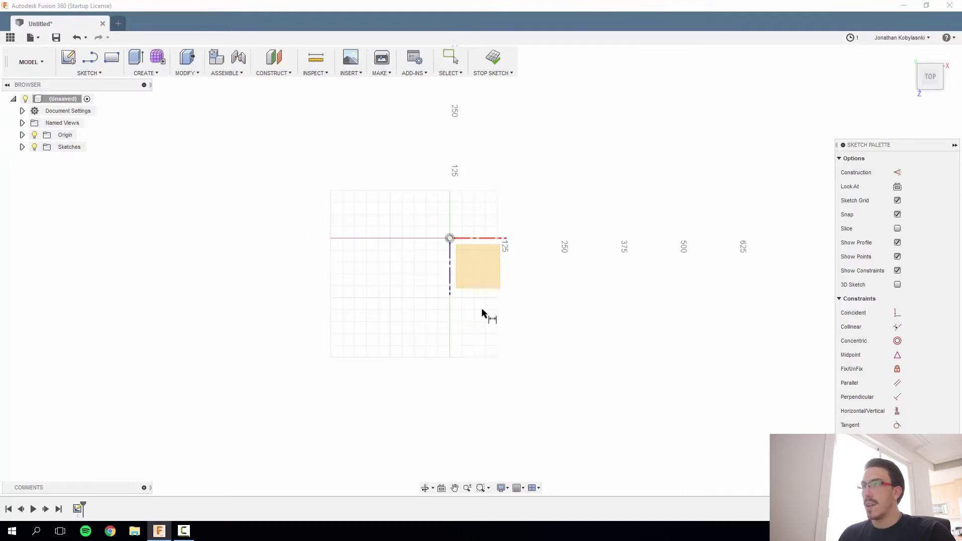
Search the sketch shortcuts for "thre", then clear the search
key(s)
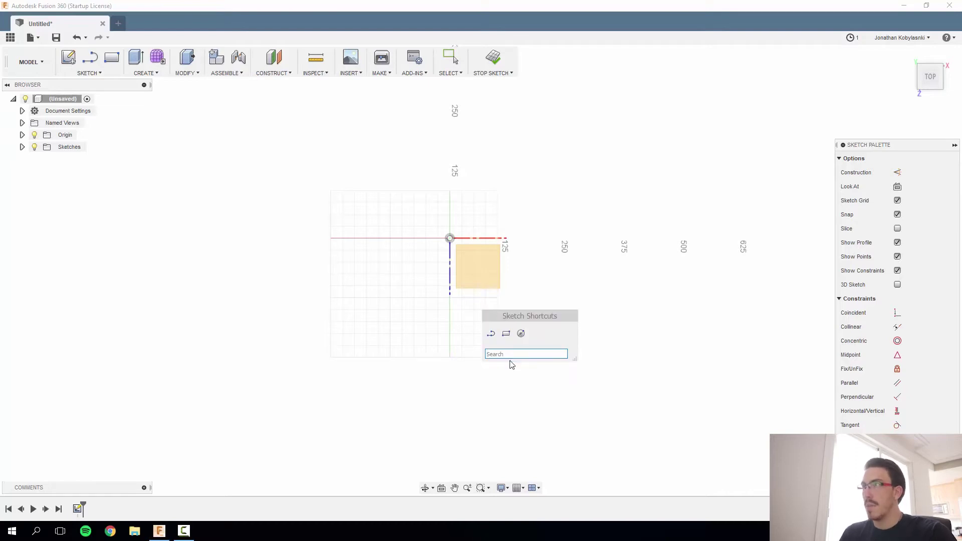
text(thre)
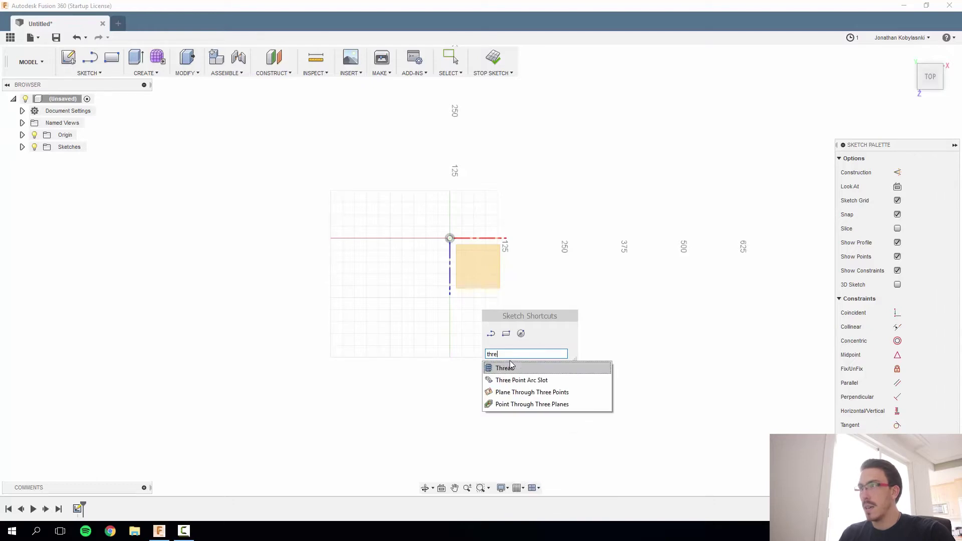
key(BackSpace)
key(BackSpace)
key(BackSpace)
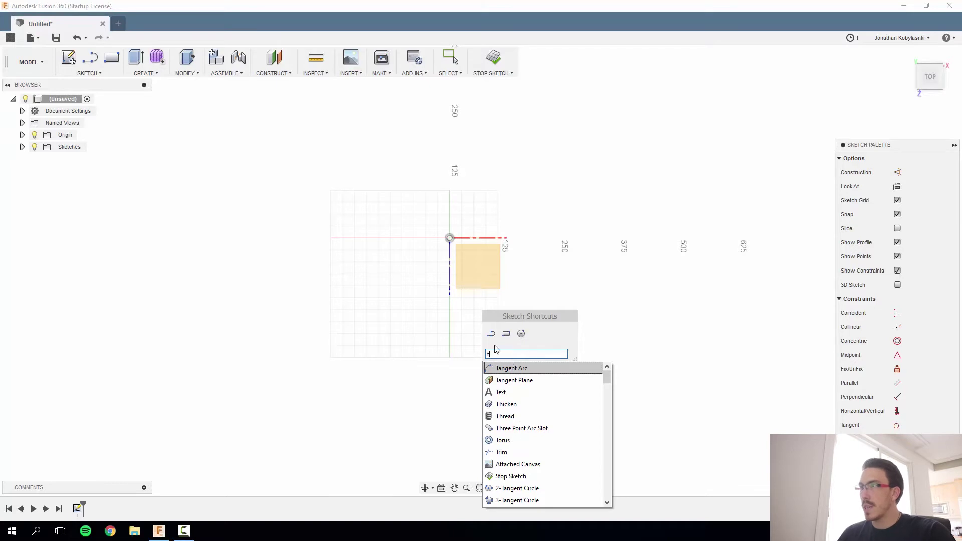
key(BackSpace)
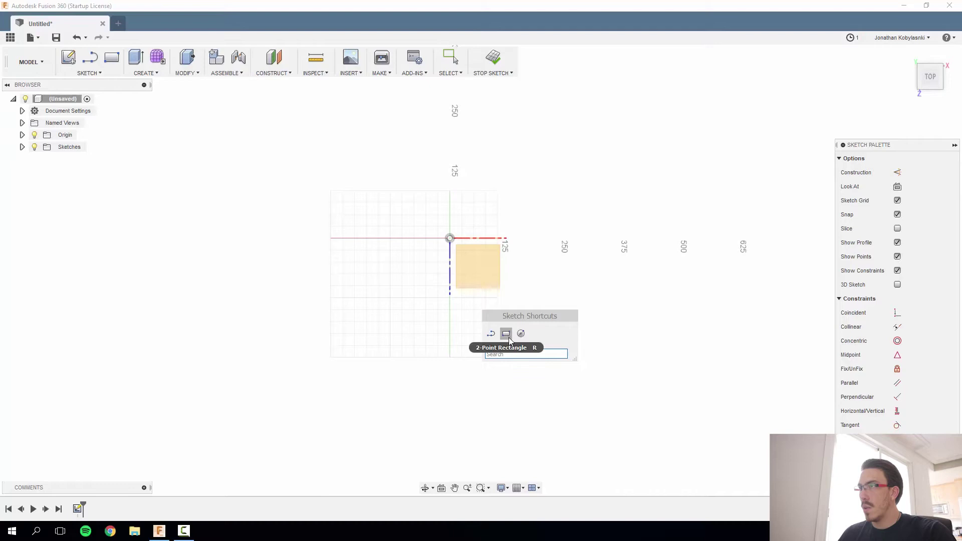
Search the sketch shortcuts for "3-point r" and empty the search again
click(507, 355)
text(3-)
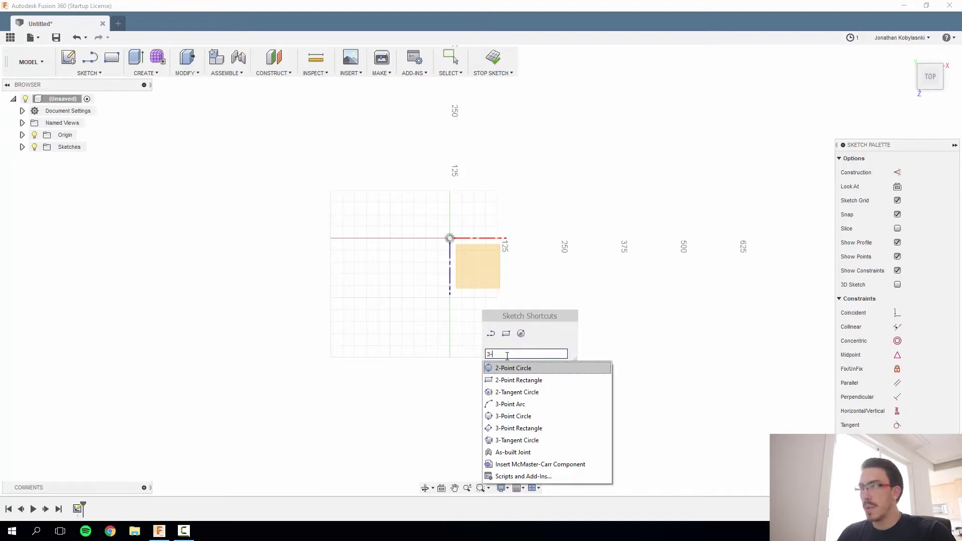
text(po)
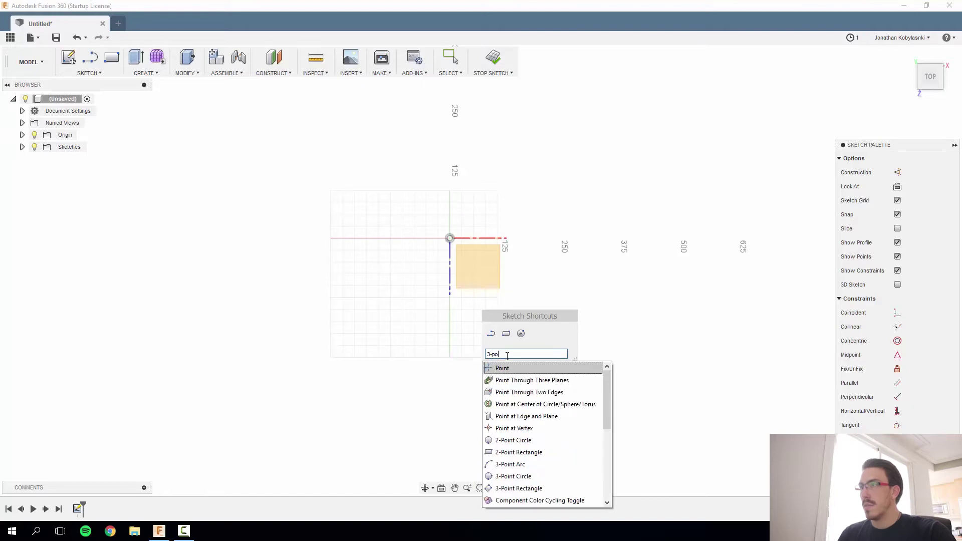
text(it)
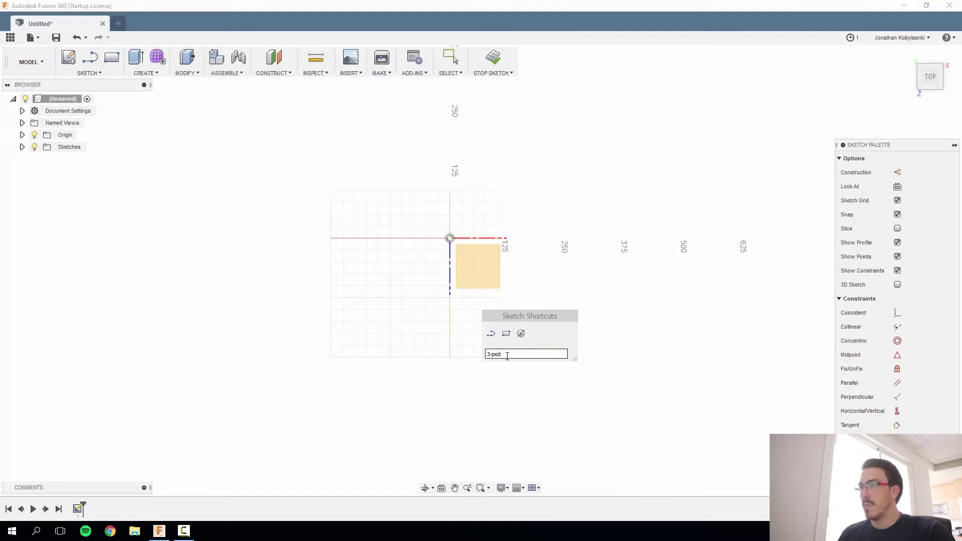
key(BackSpace)
text(nt r)
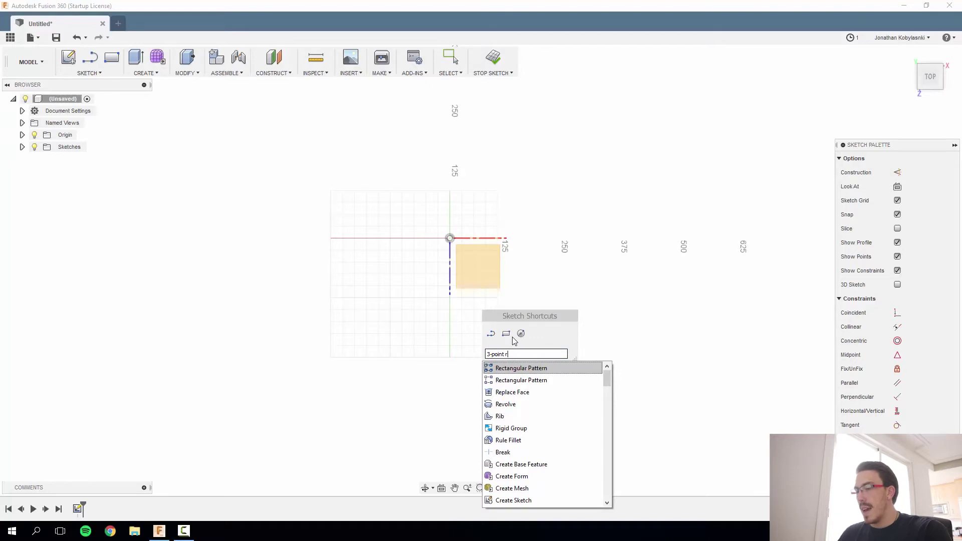
key(BackSpace)
key(BackSpace)
key(BackSpace)
key(BackSpace)
key(BackSpace)
key(BackSpace)
key(BackSpace)
key(BackSpace)
key(BackSpace)
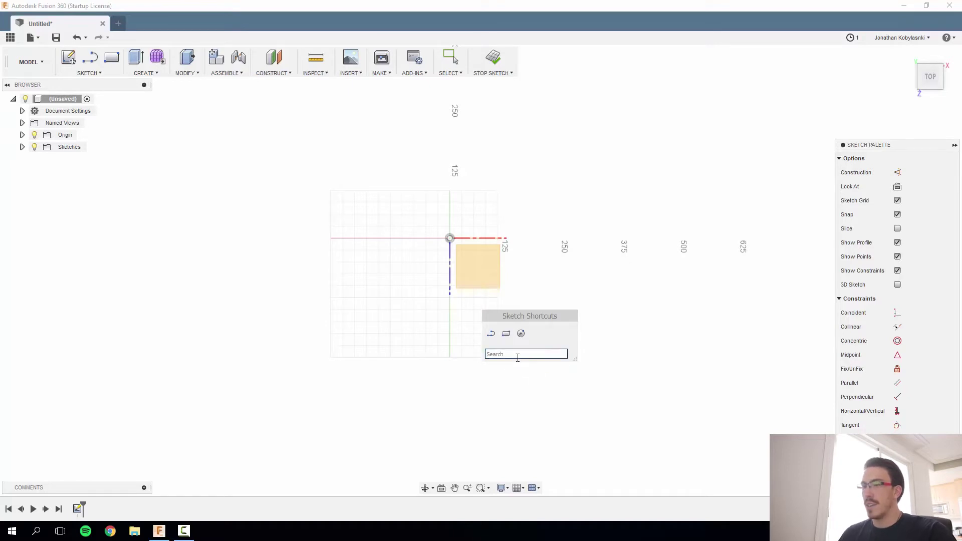
Find the Center Rectangle command and sketch a rectangle about 300 mm wide centred on the origin
text(cen)
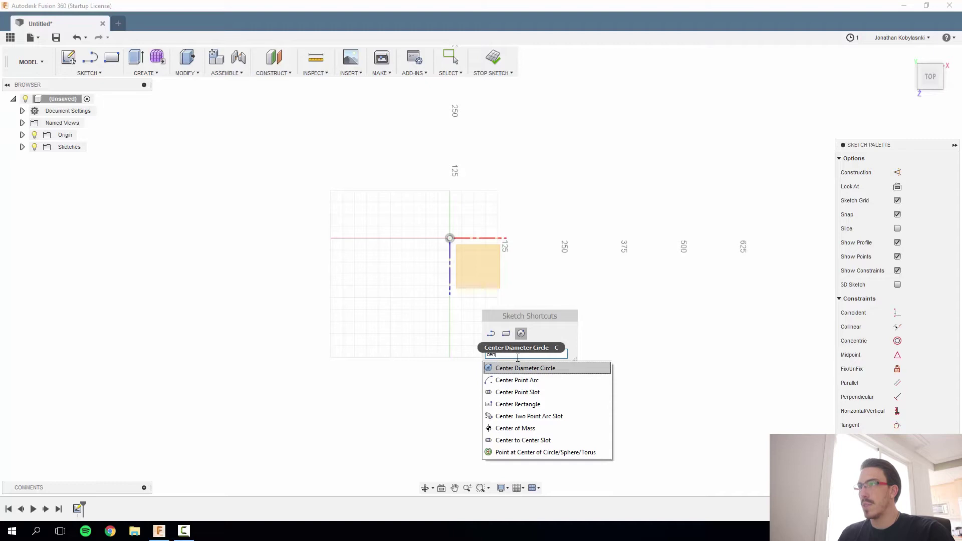
click(521, 405)
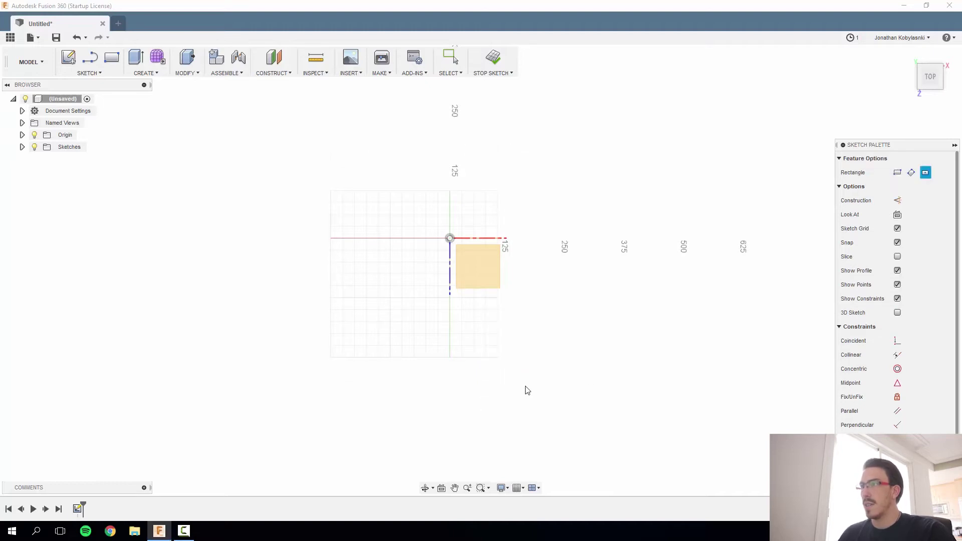
click(450, 239)
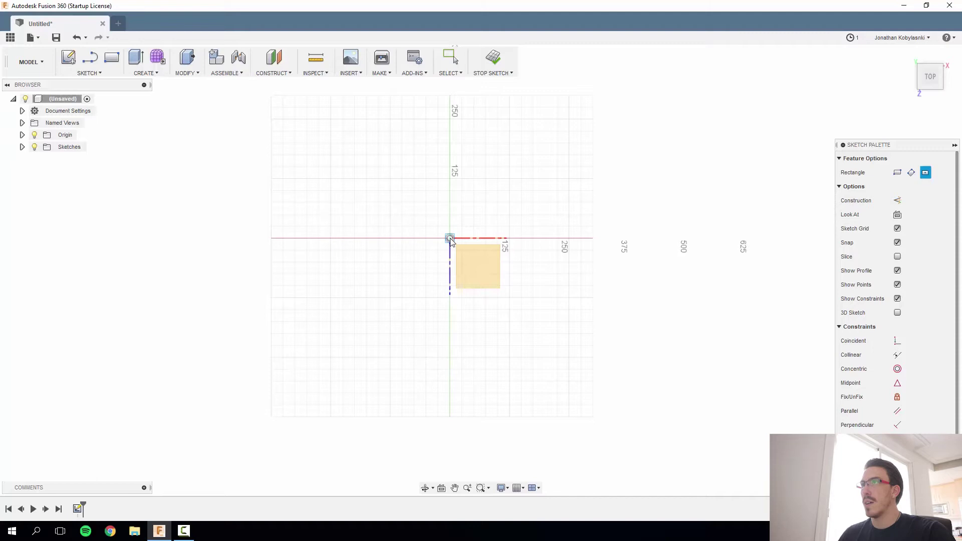
click(522, 191)
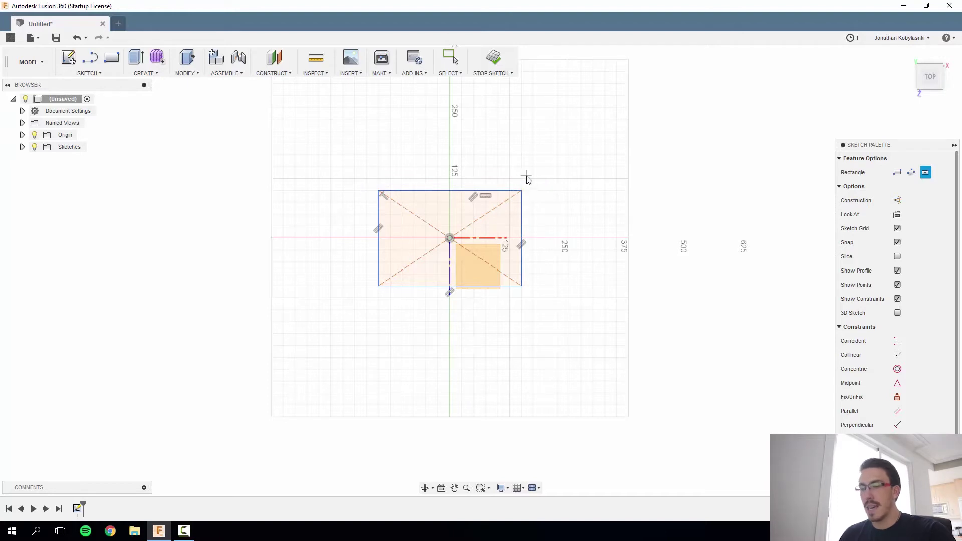
Dimension the rectangle's width between its two upper corners and set it to 10 mm
key(d)
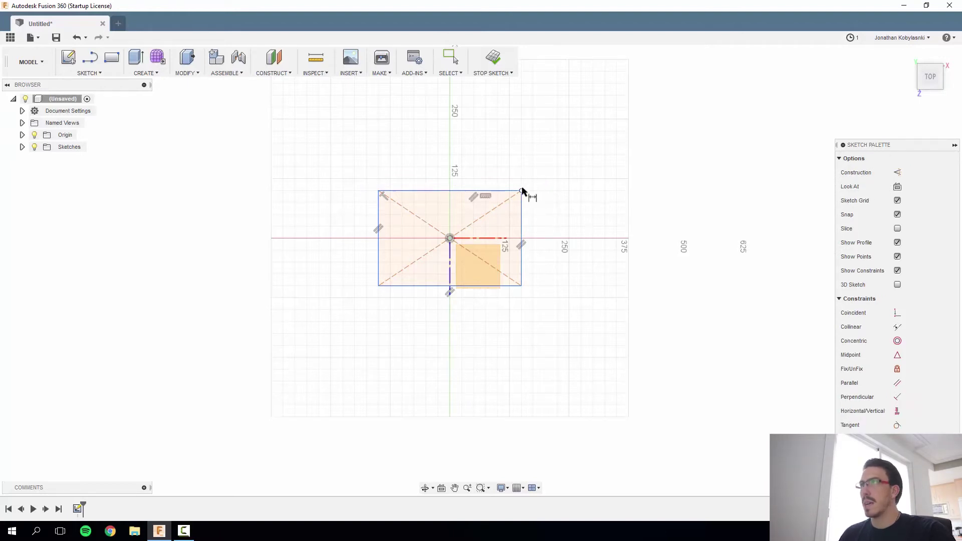
click(522, 191)
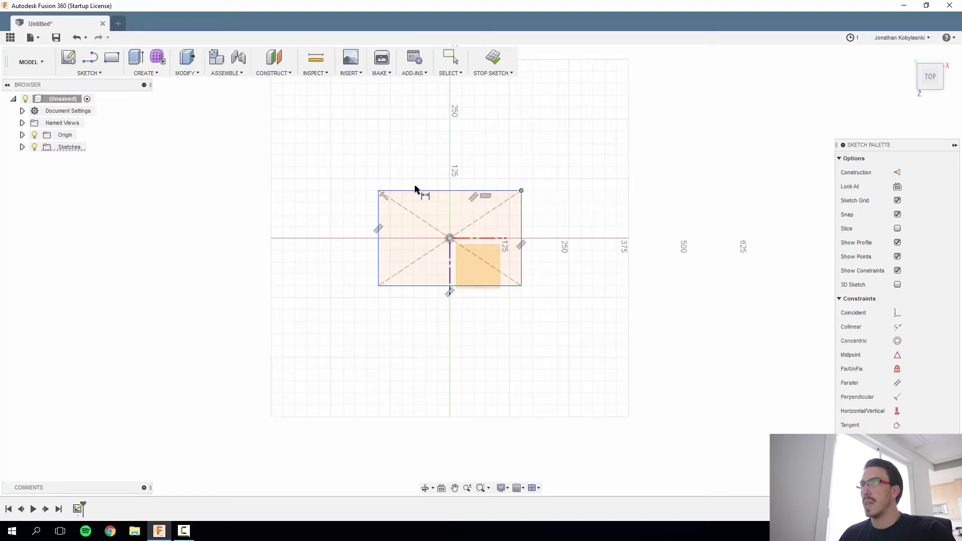
click(378, 191)
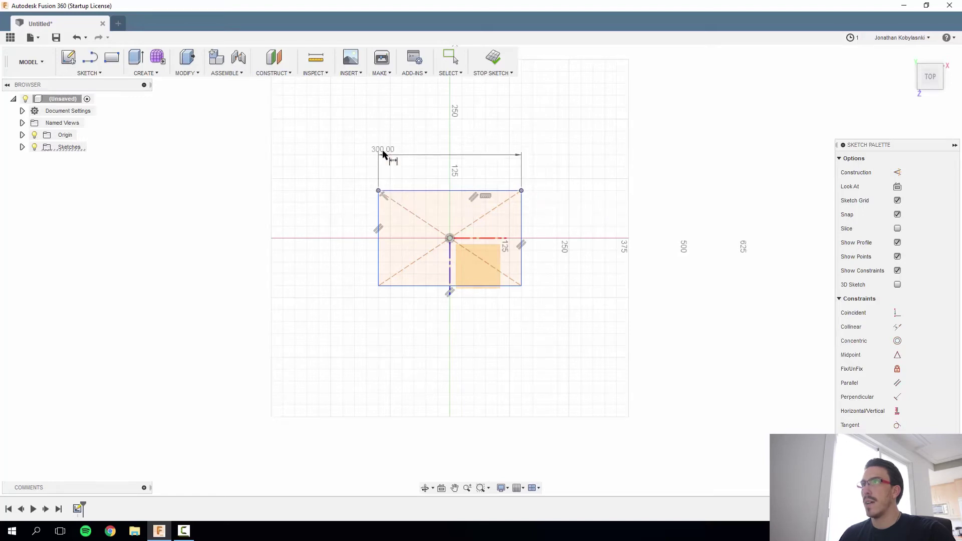
click(382, 149)
text(10)
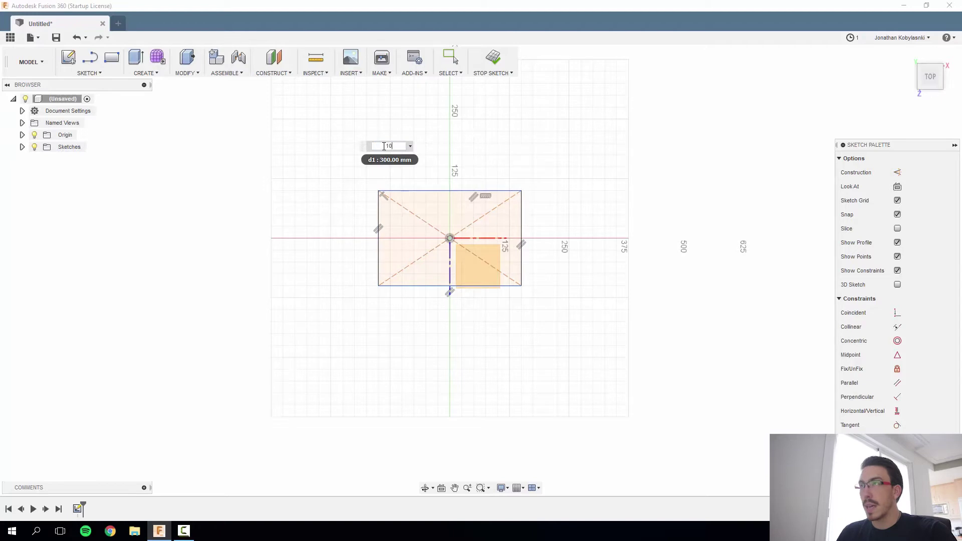
key(Return)
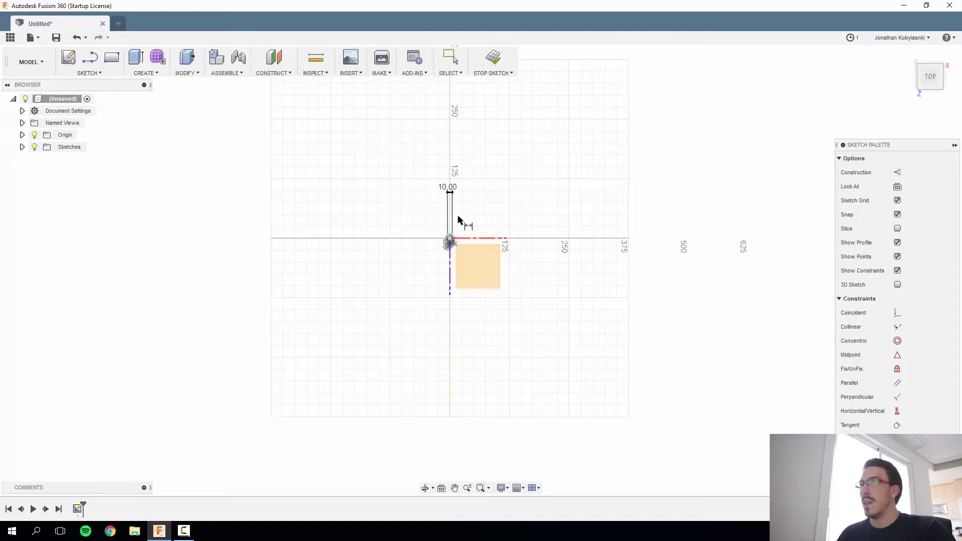
Dimension the rectangle's height between its two right-hand corners and set it to 10 mm
scroll(454, 245, down, 1)
scroll(451, 246, up, 10)
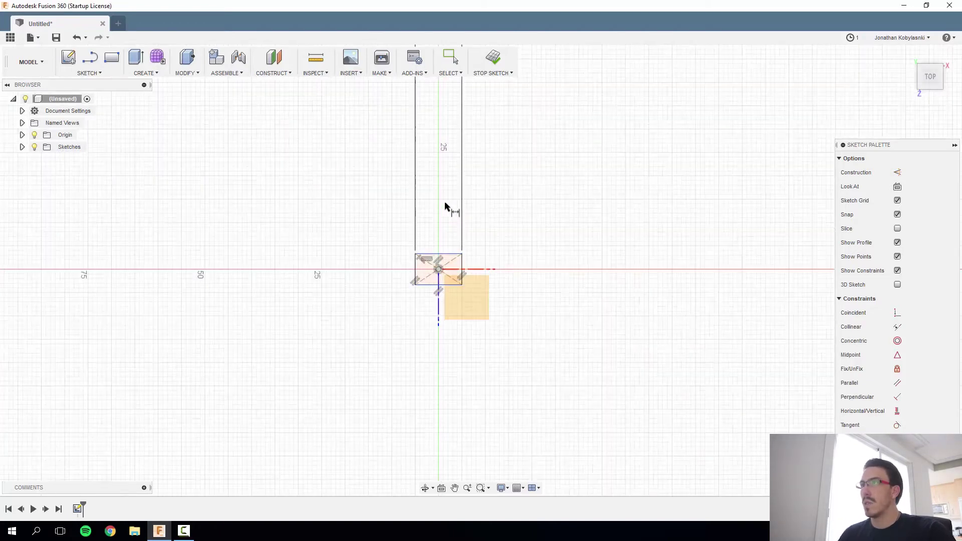
scroll(453, 294, up, 3)
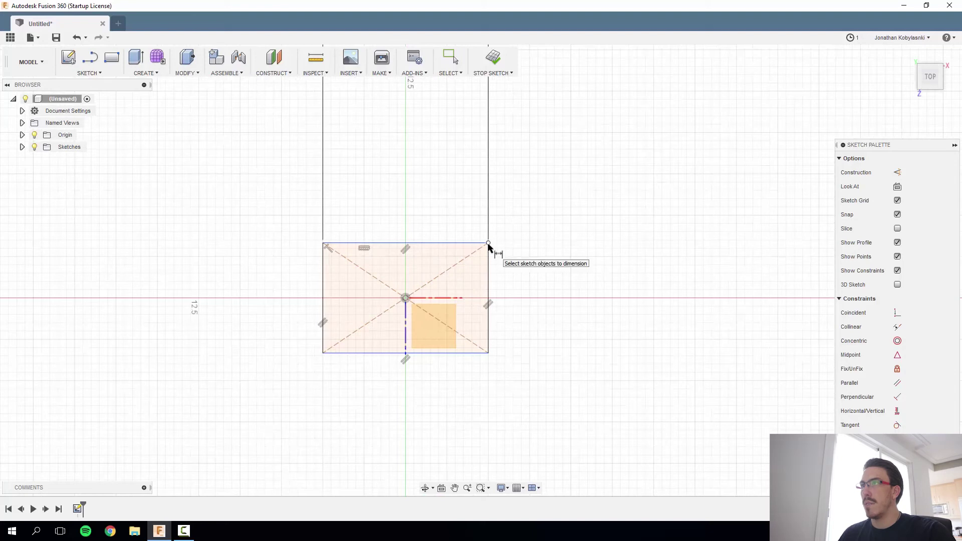
click(489, 353)
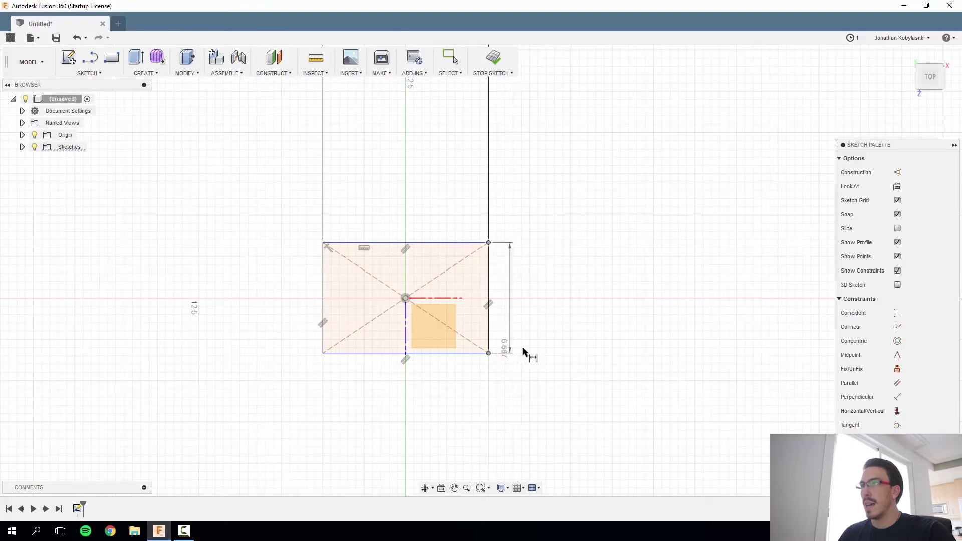
click(530, 350)
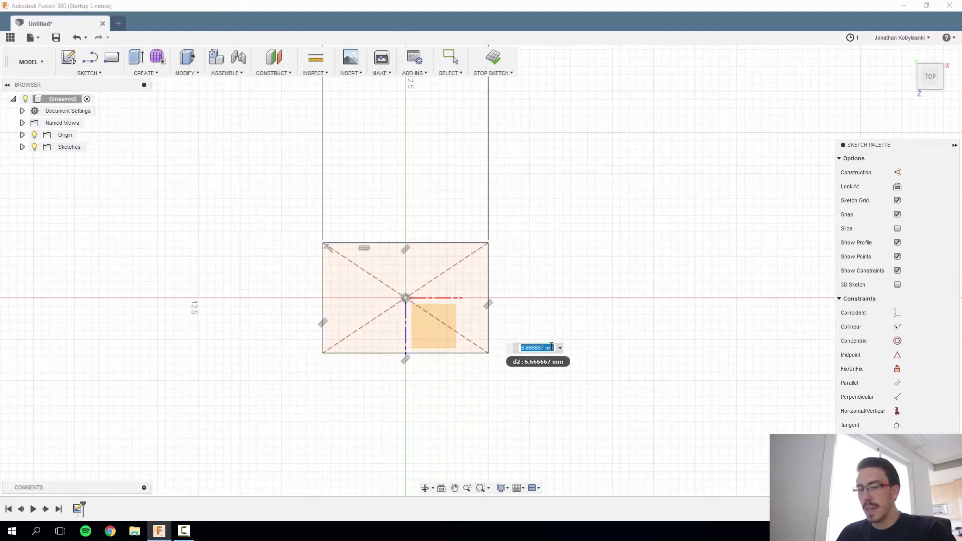
text(10)
key(Return)
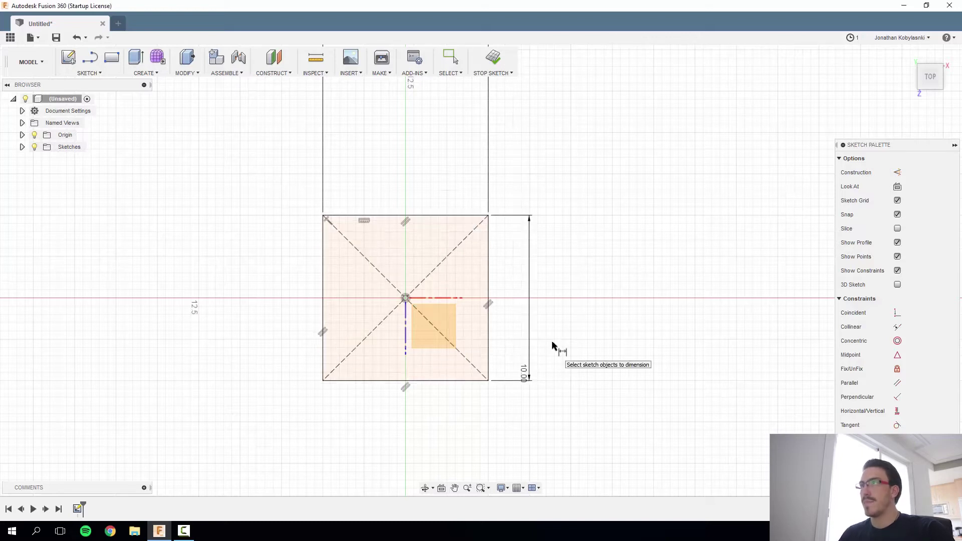
Leave the dimension command and finish the sketch of the 10 mm square
scroll(550, 172, up, 3)
scroll(522, 156, down, 8)
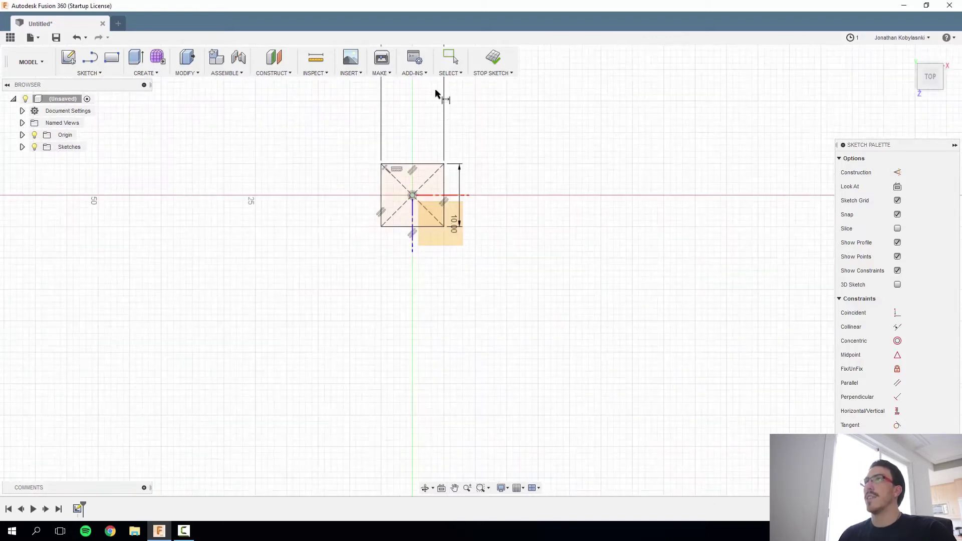
scroll(532, 155, down, 4)
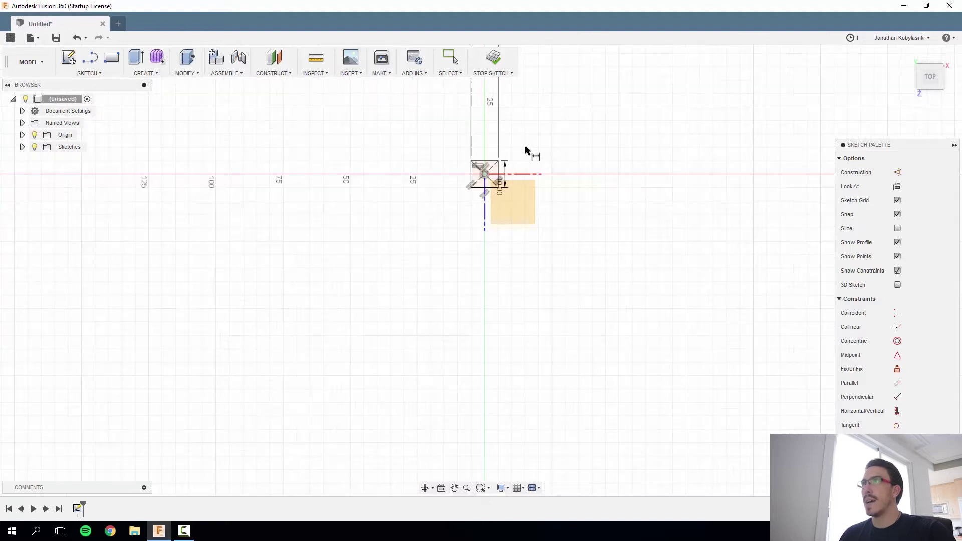
scroll(529, 130, down, 4)
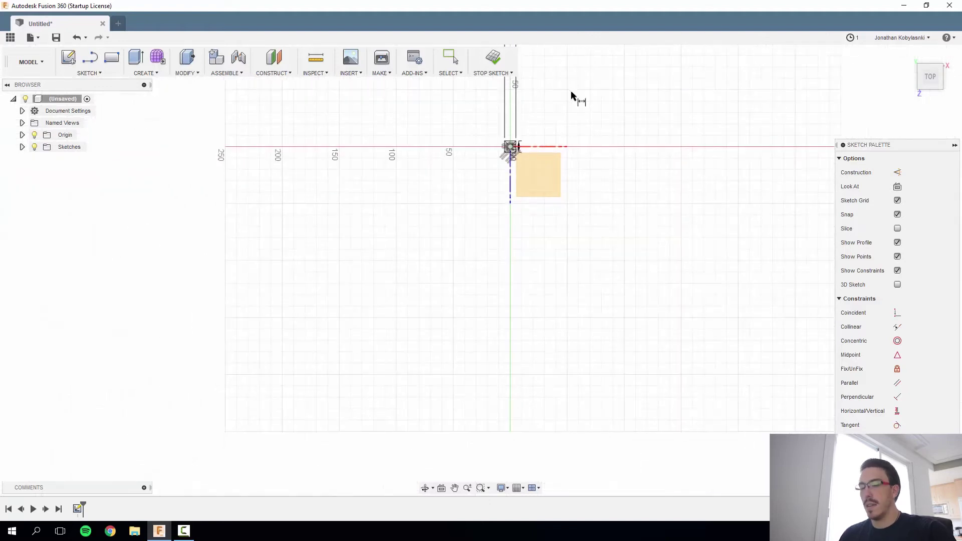
mouse_move(572, 92)
right_down()
mouse_move(600, 235)
mouse_move(619, 157)
right_up()
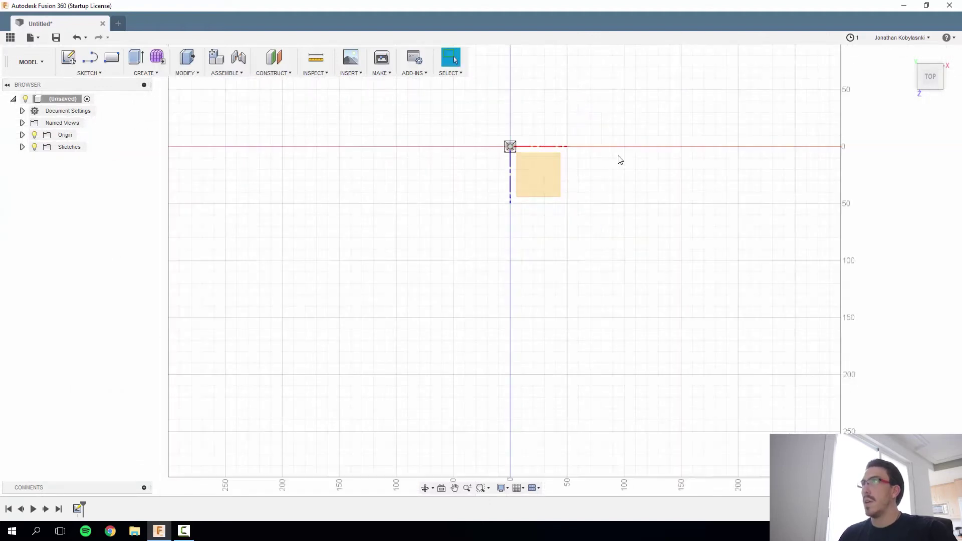
mouse_move(540, 90)
right_down()
mouse_move(554, 202)
mouse_move(550, 195)
right_up()
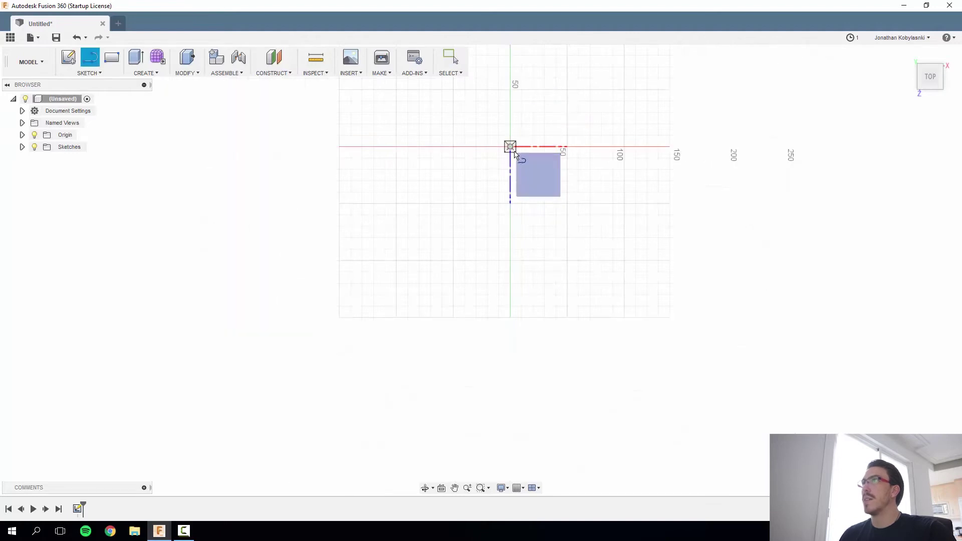
scroll(512, 146, up, 3)
scroll(513, 146, up, 3)
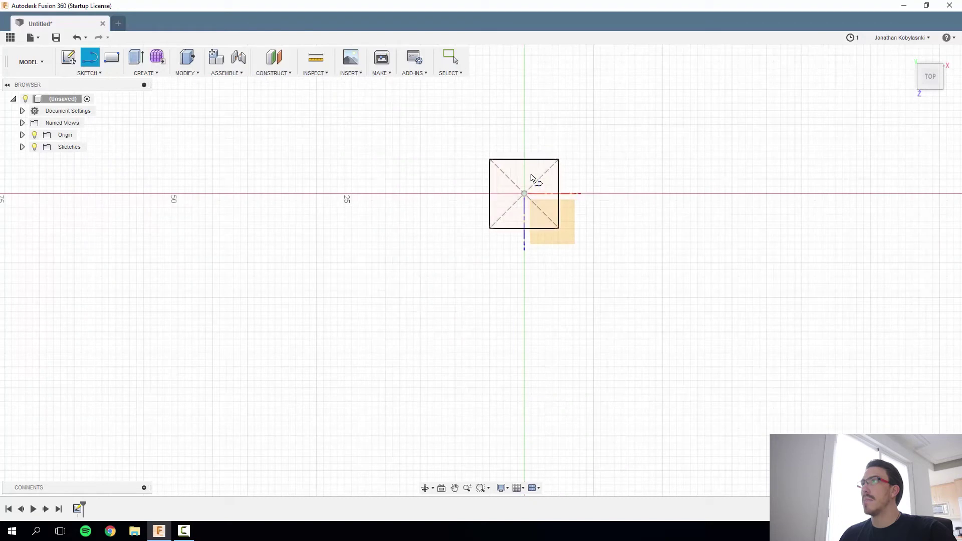
click(550, 187)
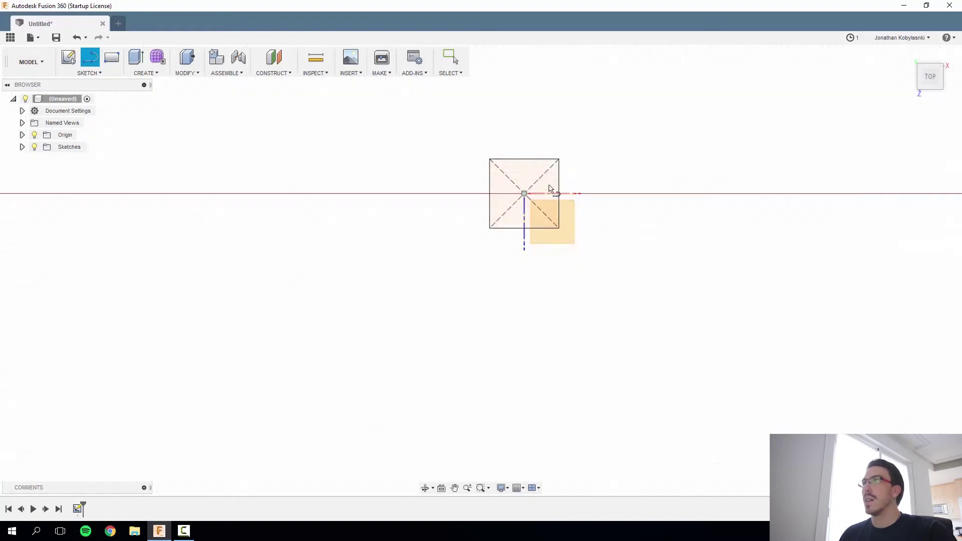
key(q)
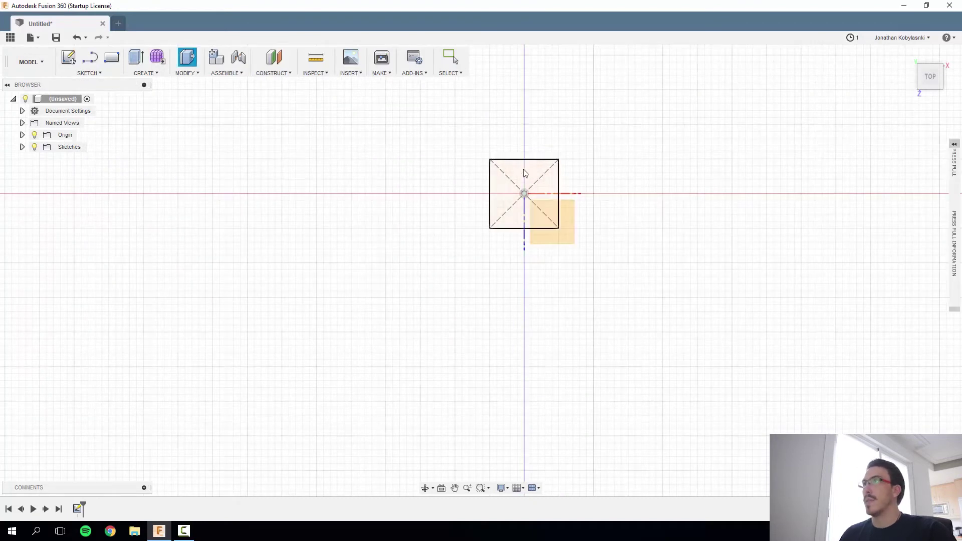
click(527, 171)
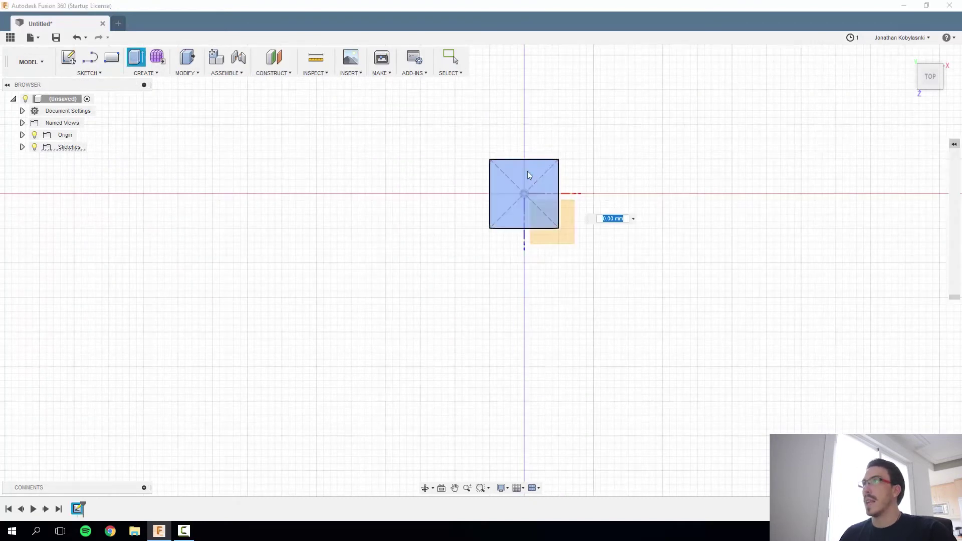
click(920, 70)
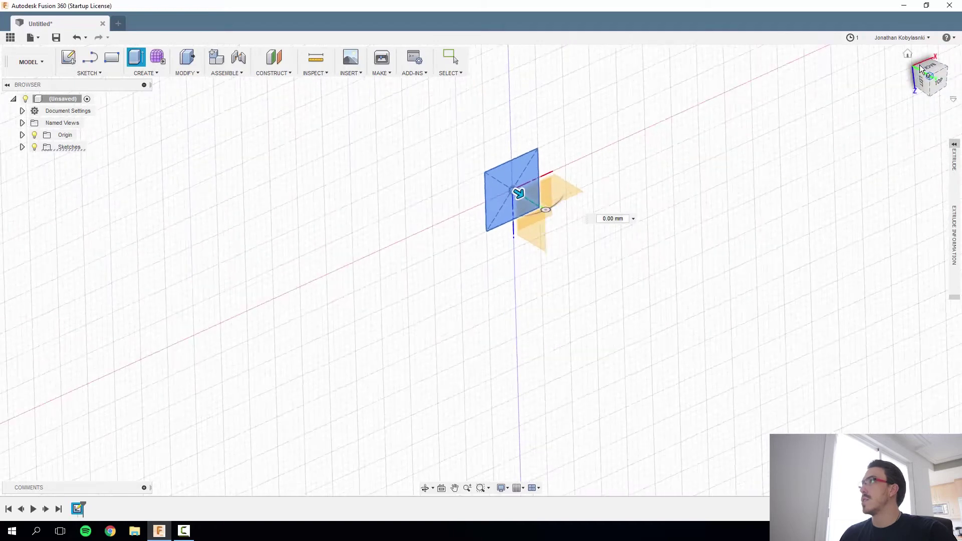
click(940, 84)
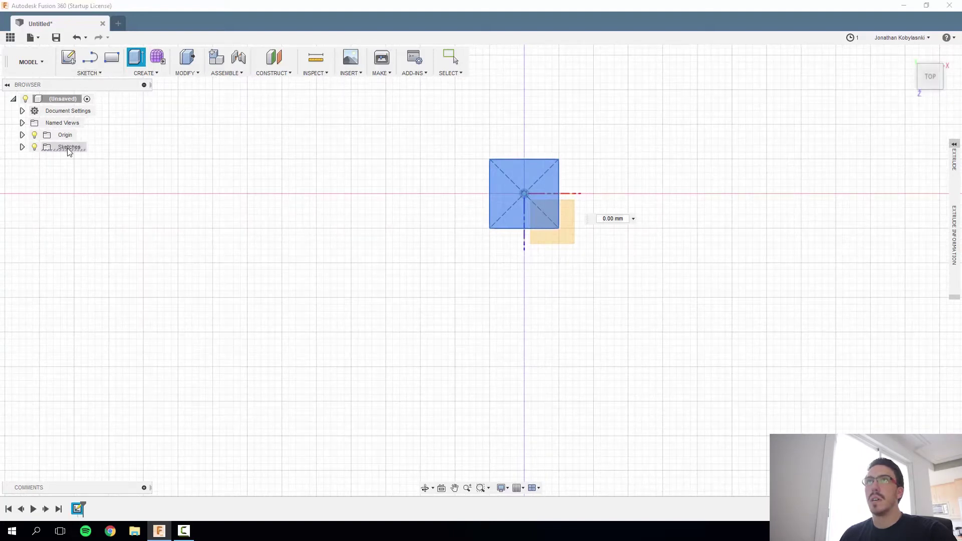
click(536, 215)
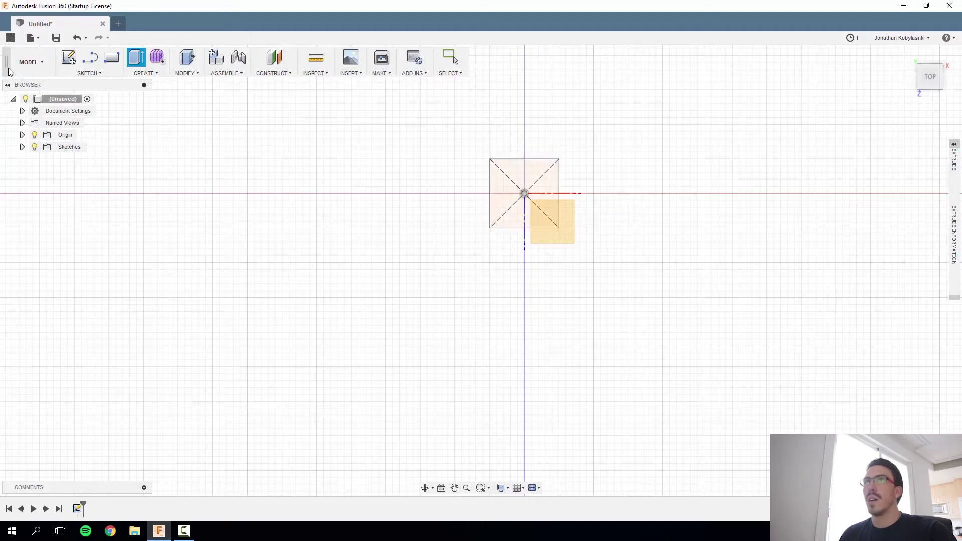
click(43, 63)
click(38, 93)
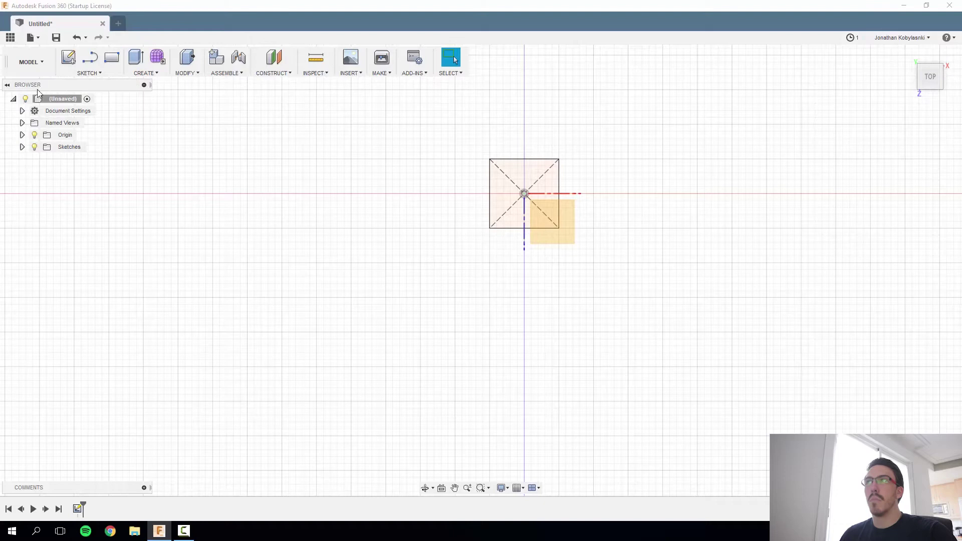
Extrude the square profile 10 mm upwards into a solid cube, working from the home view
click(914, 78)
click(913, 78)
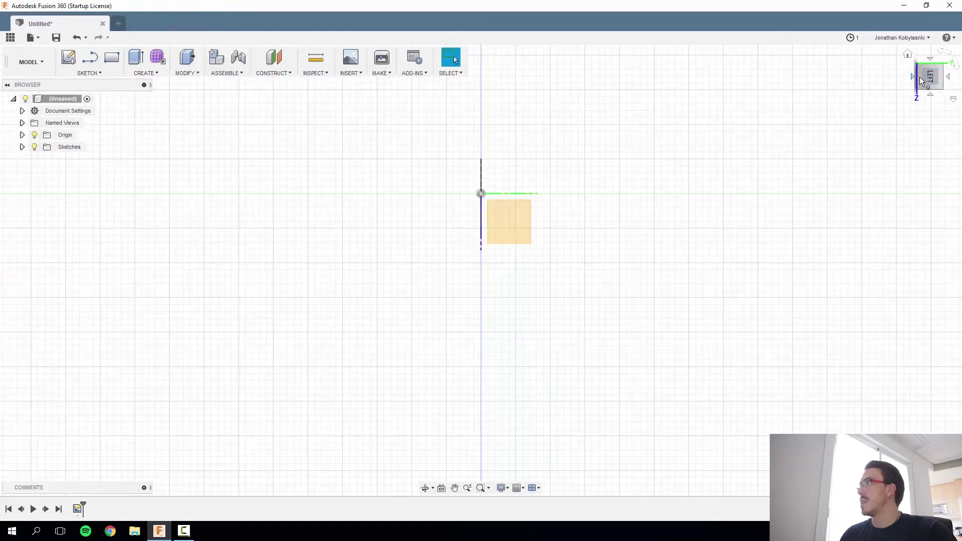
click(909, 55)
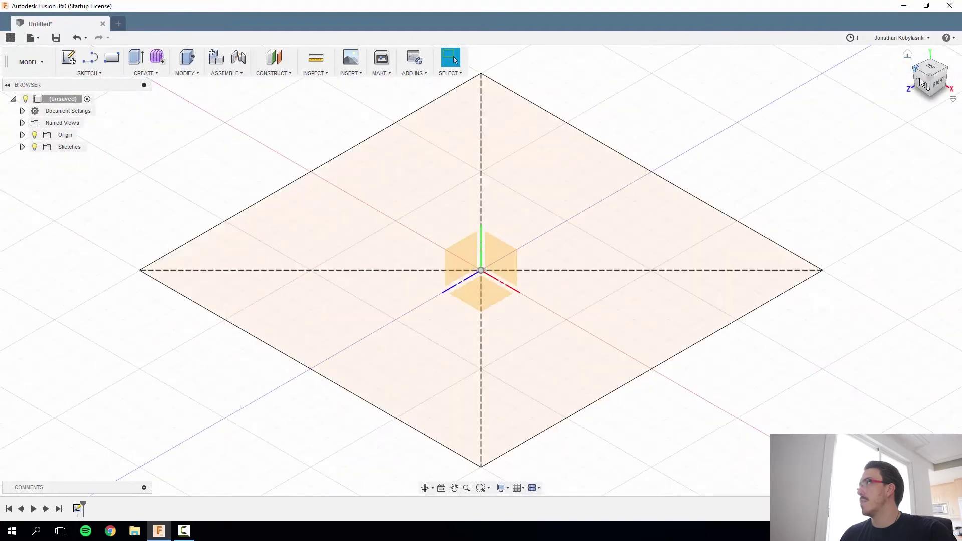
scroll(539, 219, up, 3)
scroll(539, 219, down, 8)
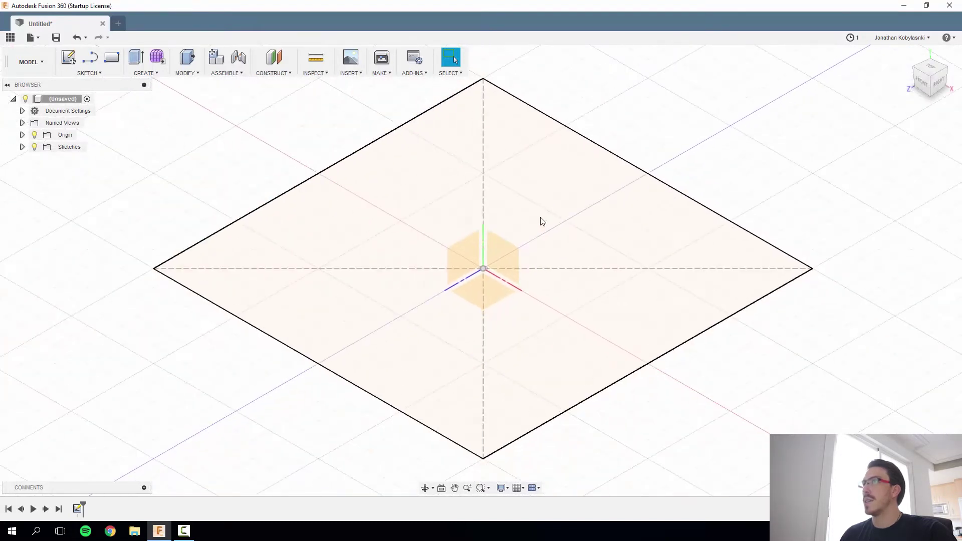
scroll(602, 238, up, 3)
scroll(601, 238, down, 3)
scroll(592, 242, down, 3)
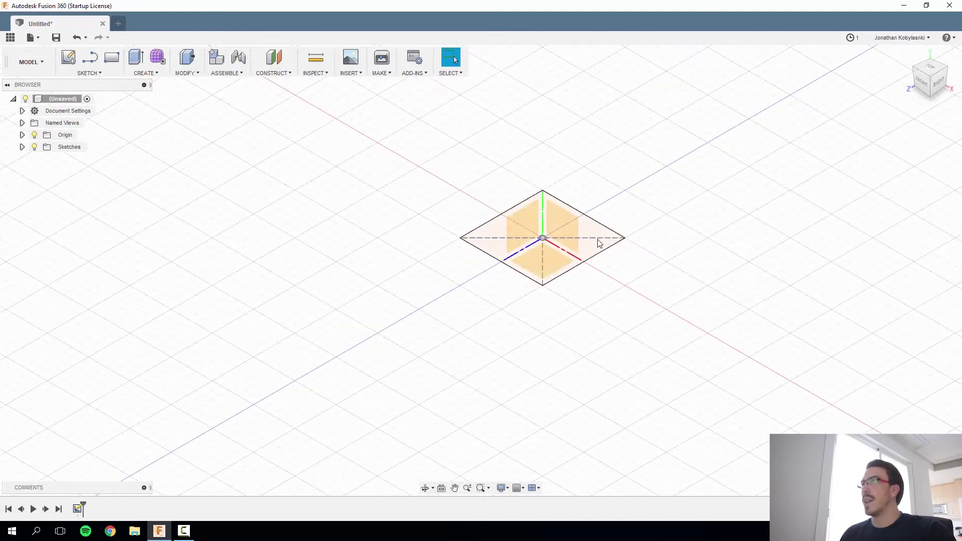
key(e)
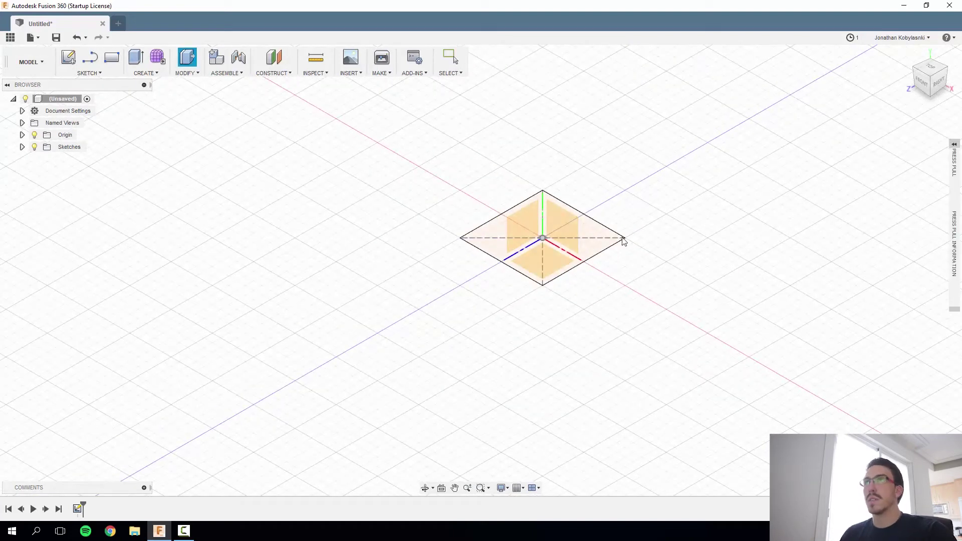
click(602, 242)
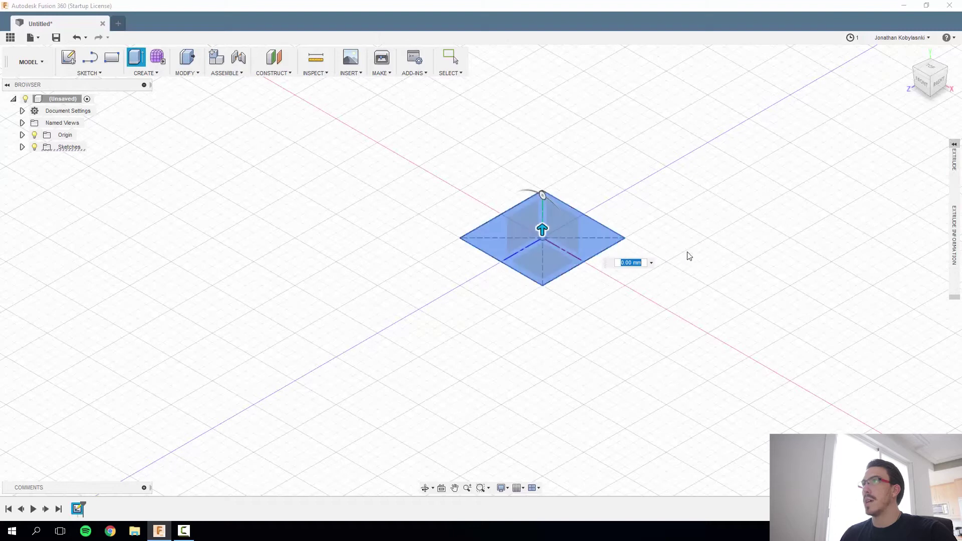
text(10)
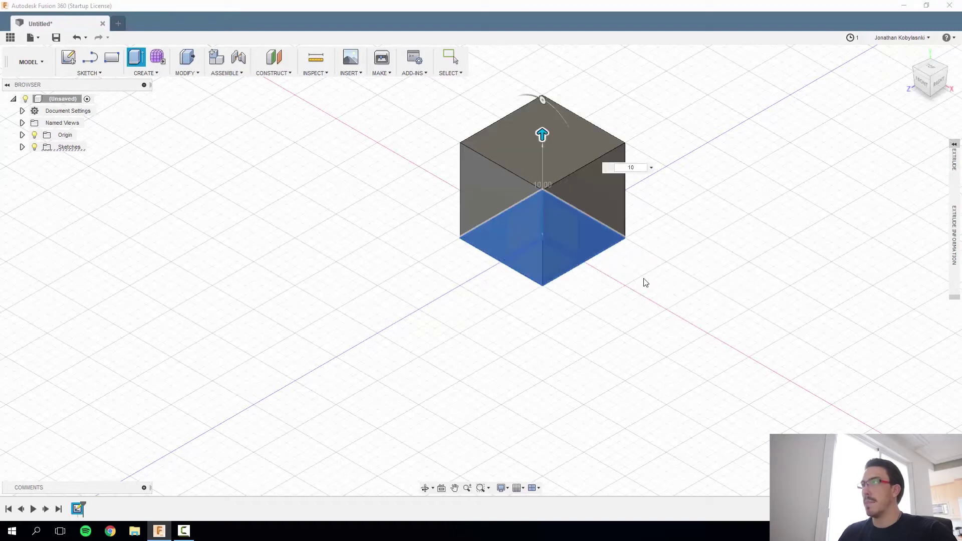
key(Return)
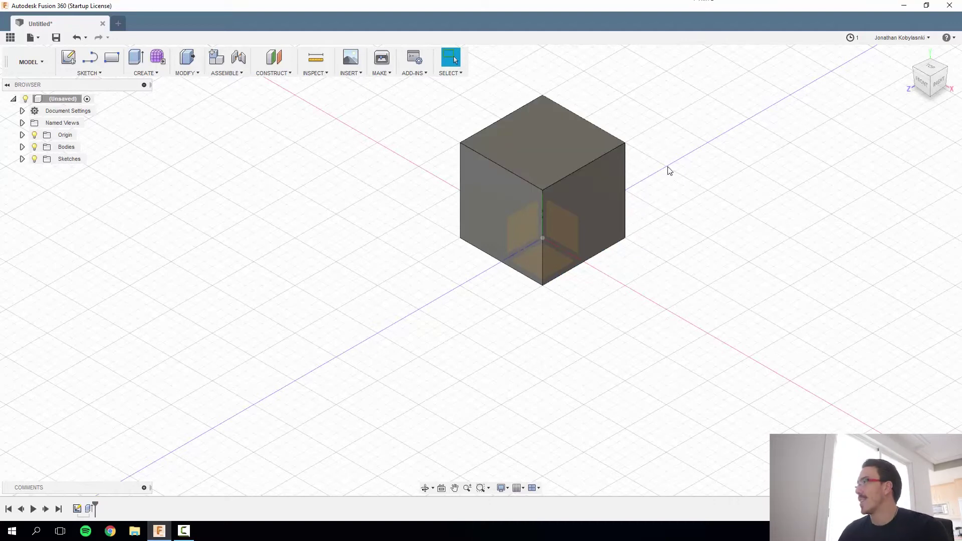
Select the cube's top face and toggle the visibility of the Bodies folder
click(579, 145)
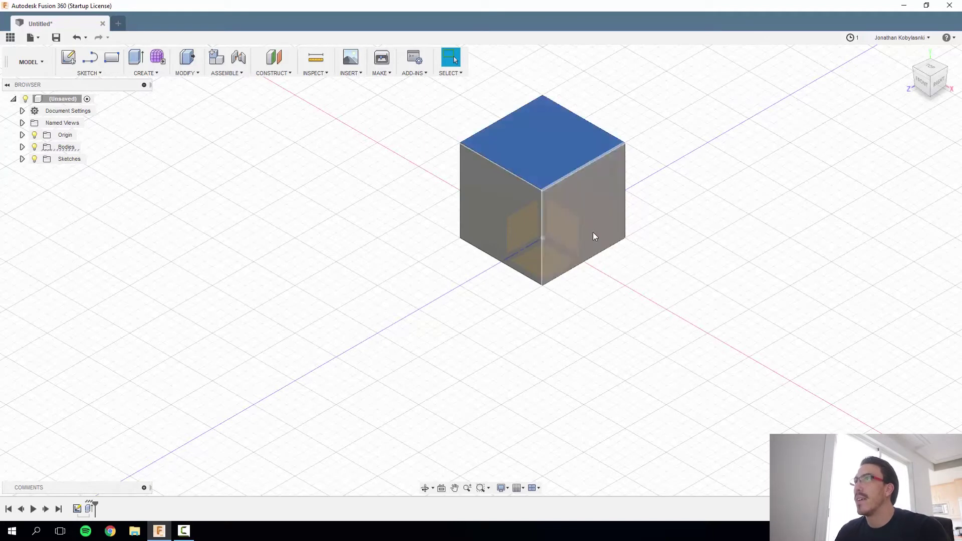
click(67, 147)
click(35, 148)
click(35, 150)
click(35, 151)
Expand the Bodies folder, rename the cube body as "10mm cude" and collapse the folder again
click(22, 147)
click(75, 159)
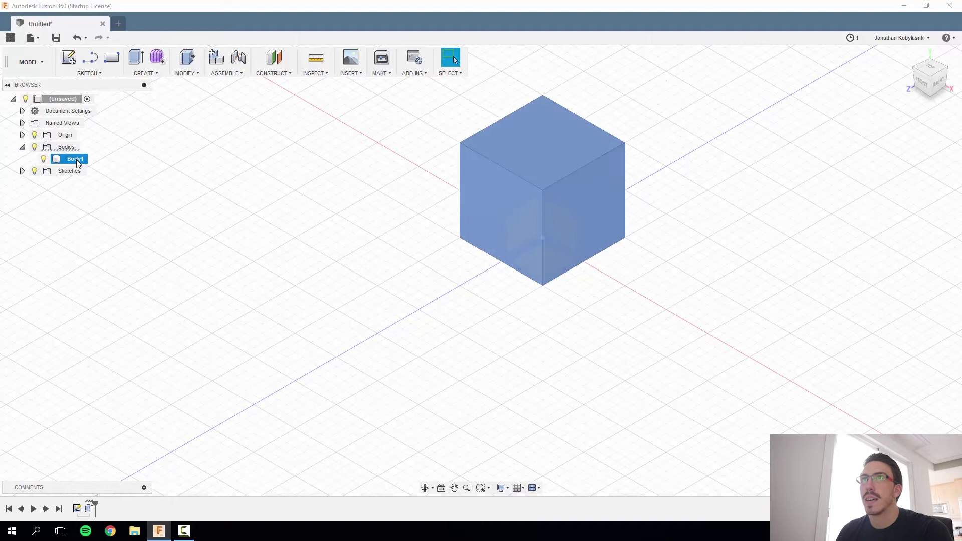
double_click(76, 159)
text(10mm cude)
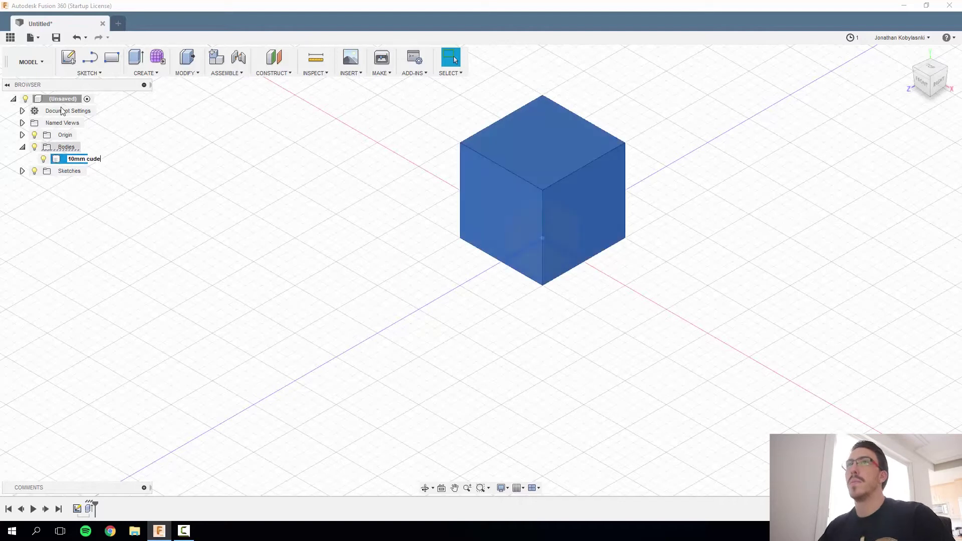
click(70, 146)
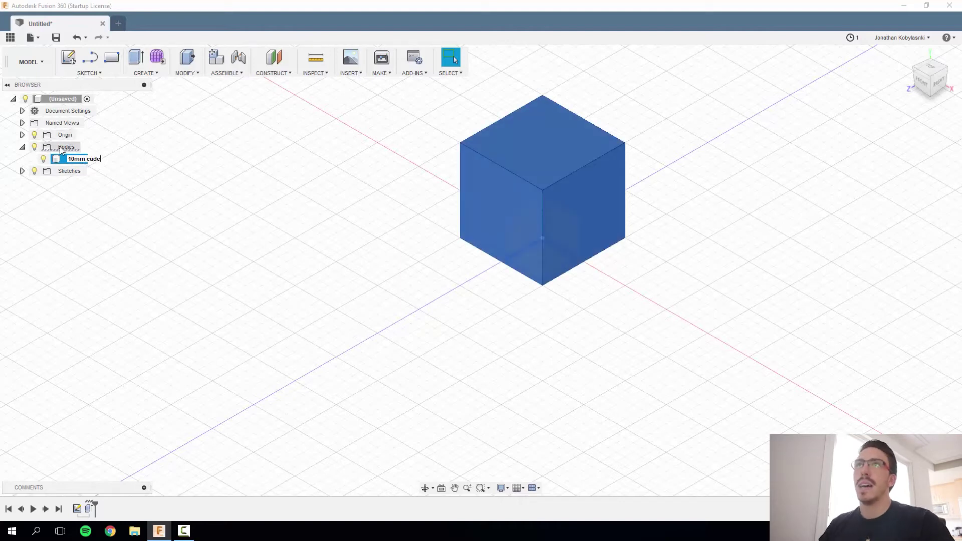
click(29, 156)
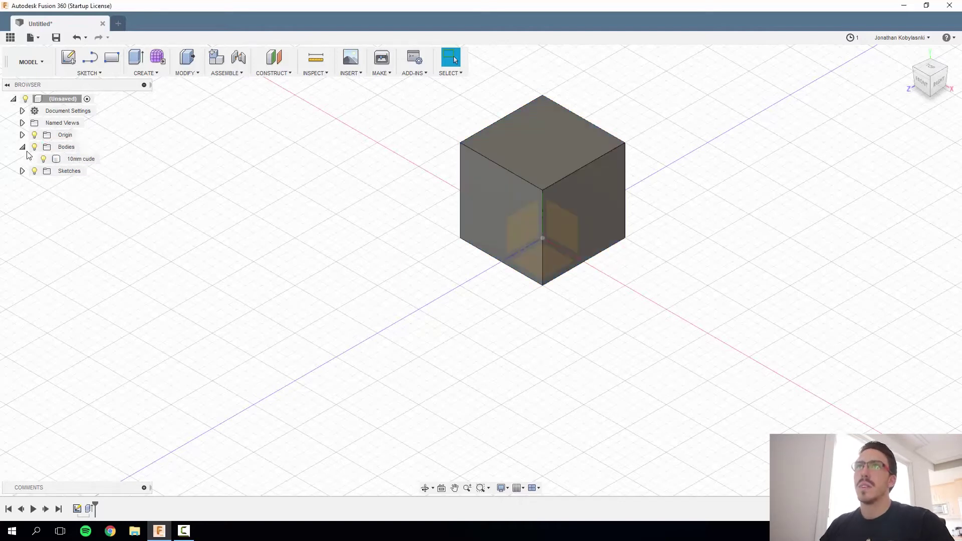
click(22, 147)
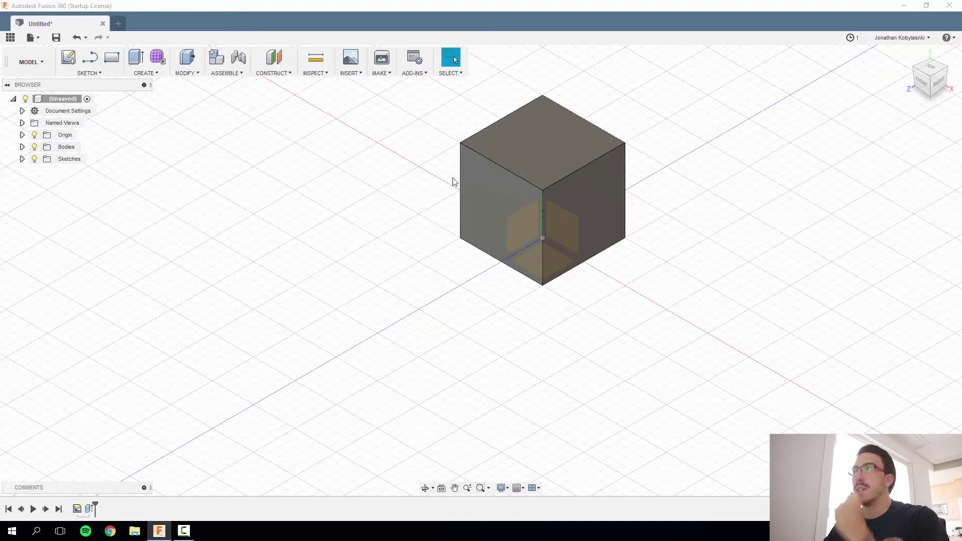
Examine the cube from different angles and distances by orbiting, panning and zooming
scroll(591, 208, up, 2)
scroll(590, 209, down, 3)
drag(756, 60, 373, 370)
right_drag(542, 339, 580, 291)
drag(657, 102, 371, 360)
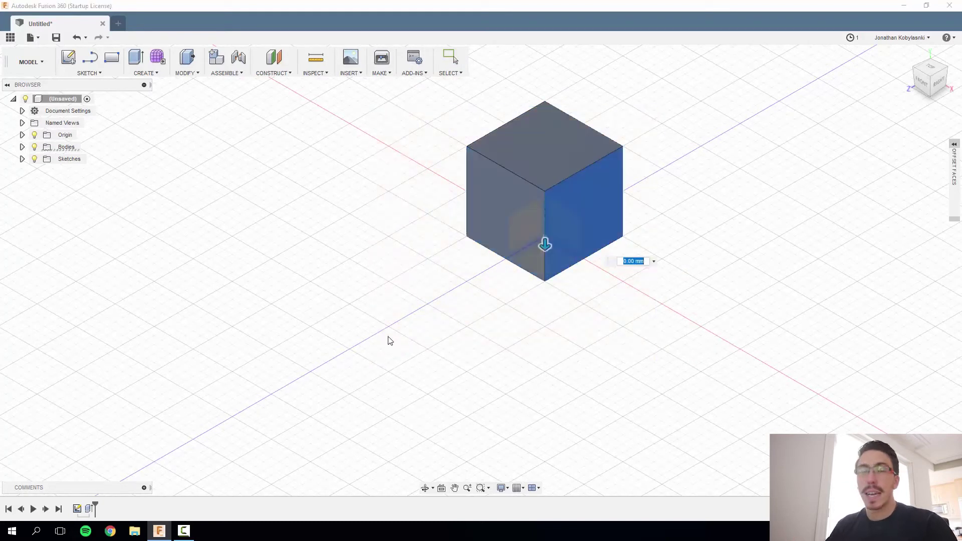
mouse_move(498, 327)
right_down()
mouse_move(537, 307)
mouse_move(586, 364)
mouse_move(668, 376)
mouse_move(735, 319)
right_up()
mouse_move(501, 355)
right_down()
mouse_move(683, 86)
mouse_move(438, 111)
mouse_move(507, 380)
mouse_move(495, 333)
right_up()
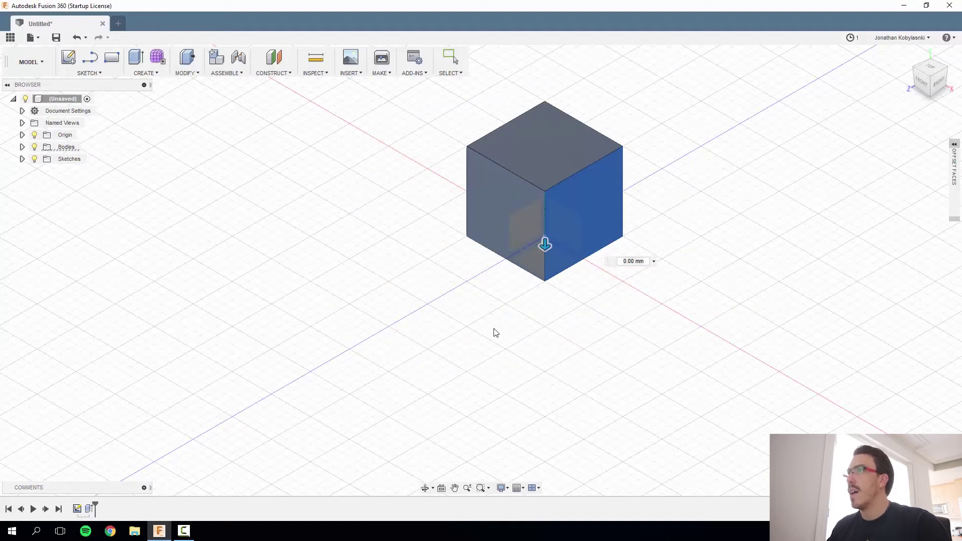
middle_drag(557, 318, 534, 367)
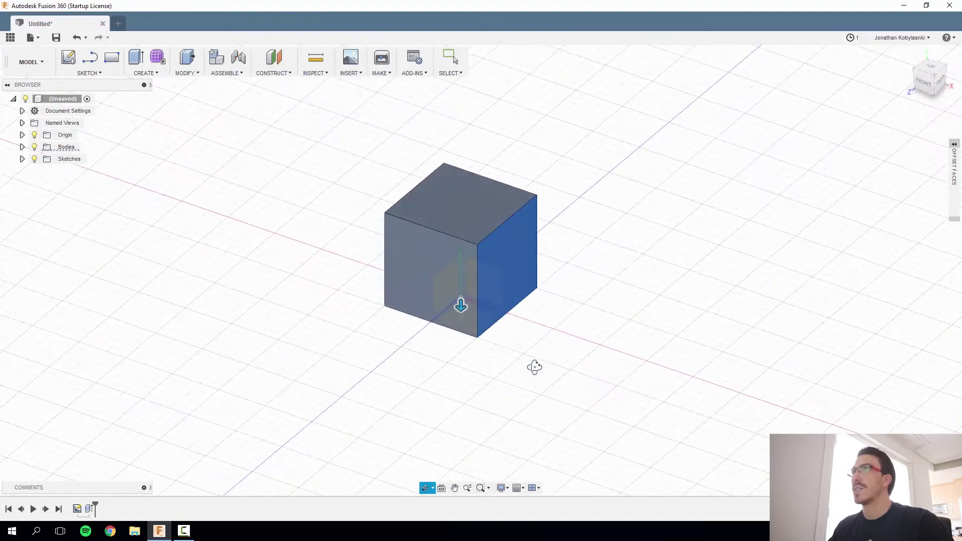
scroll(565, 213, down, 5)
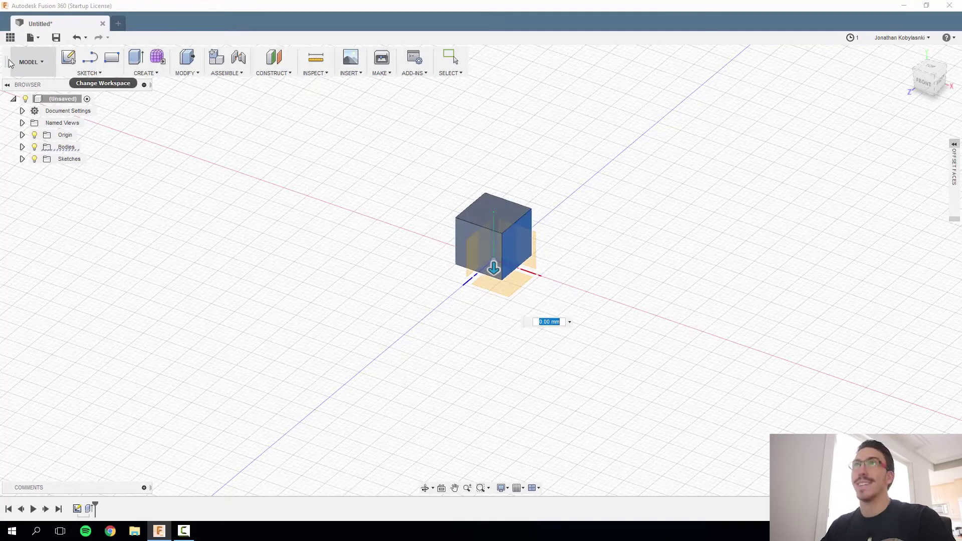
click(33, 38)
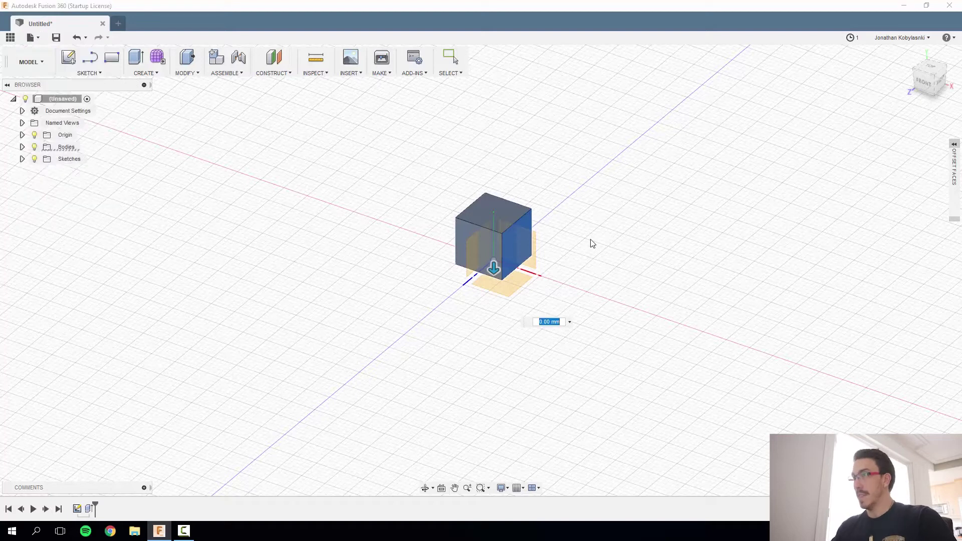
Hide all bodies, look through the browser tree and show the bodies again
click(22, 147)
click(34, 147)
click(22, 147)
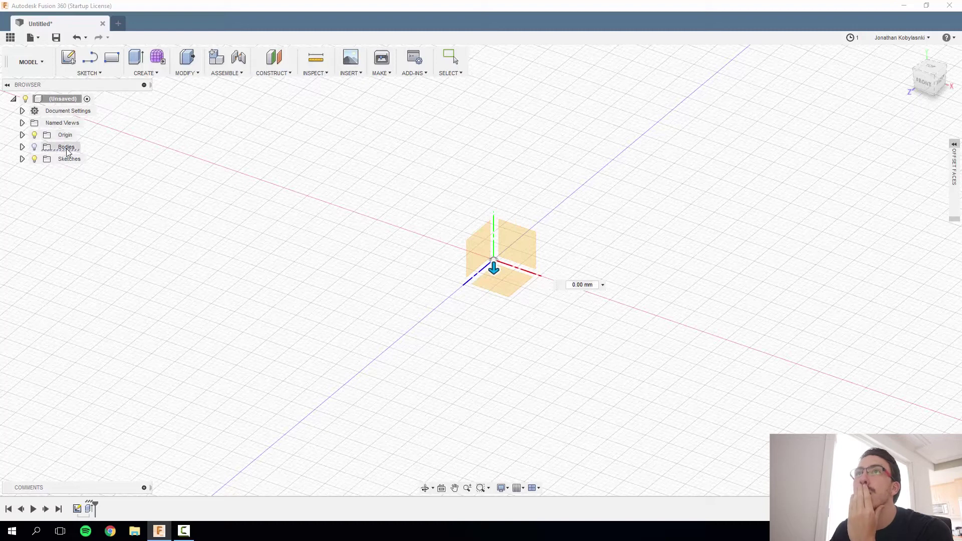
click(14, 99)
click(14, 98)
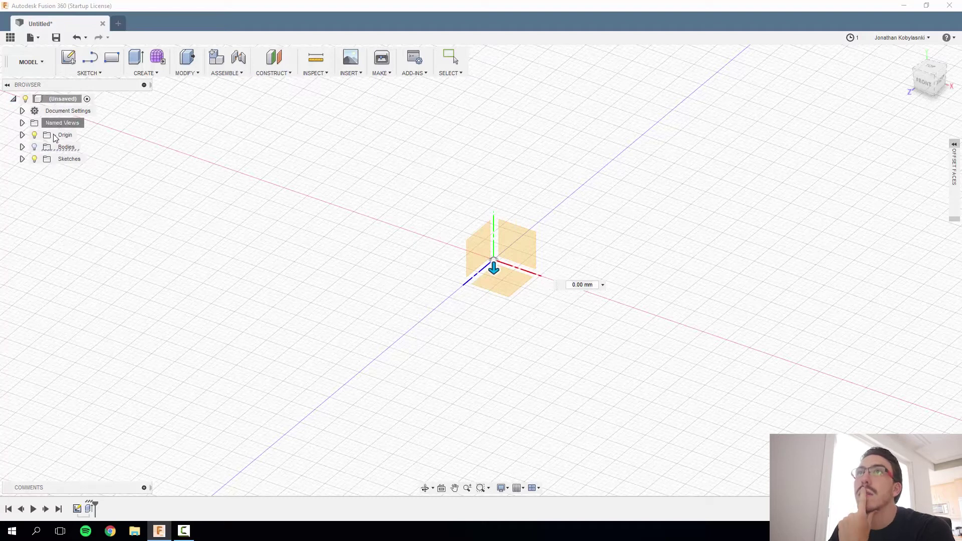
click(22, 135)
click(23, 136)
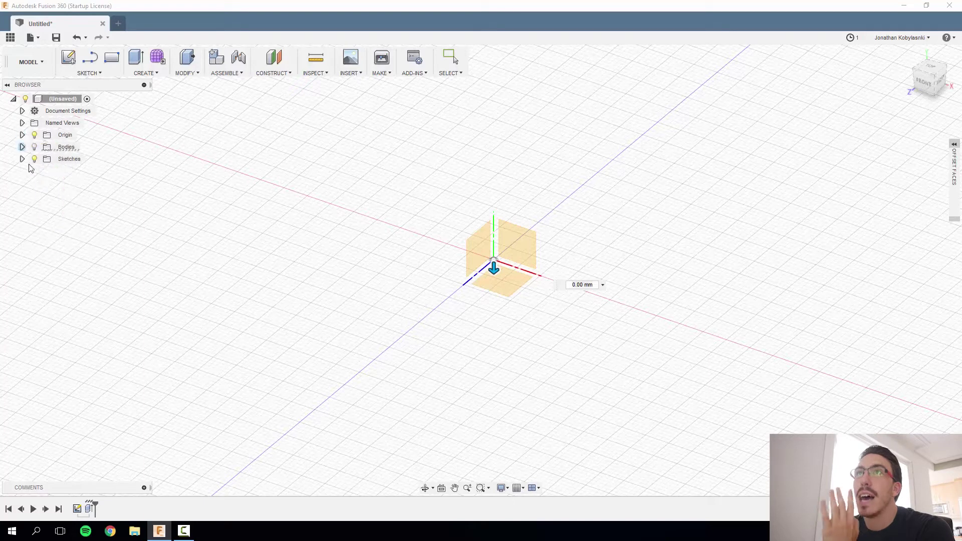
click(34, 146)
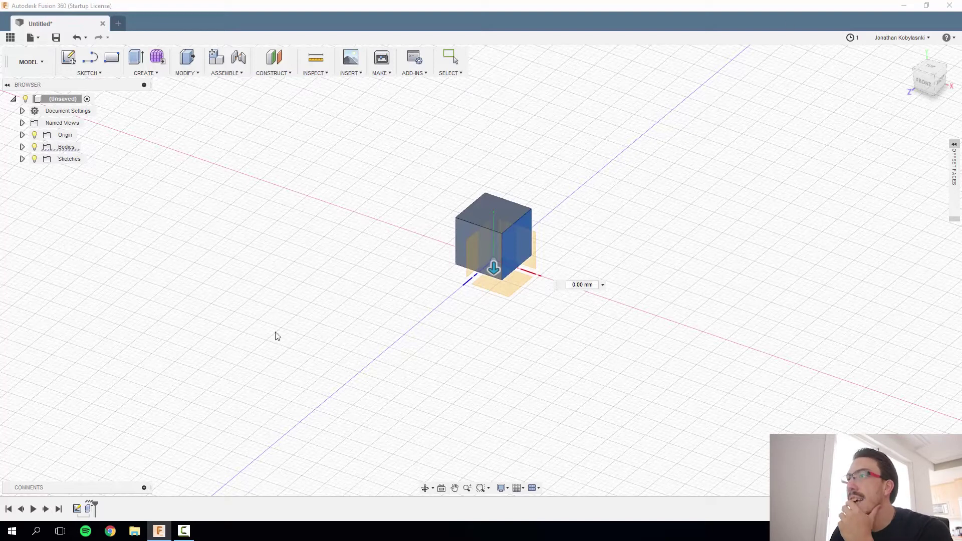
Create an empty component in the cube design with a second empty component nested inside it
click(242, 74)
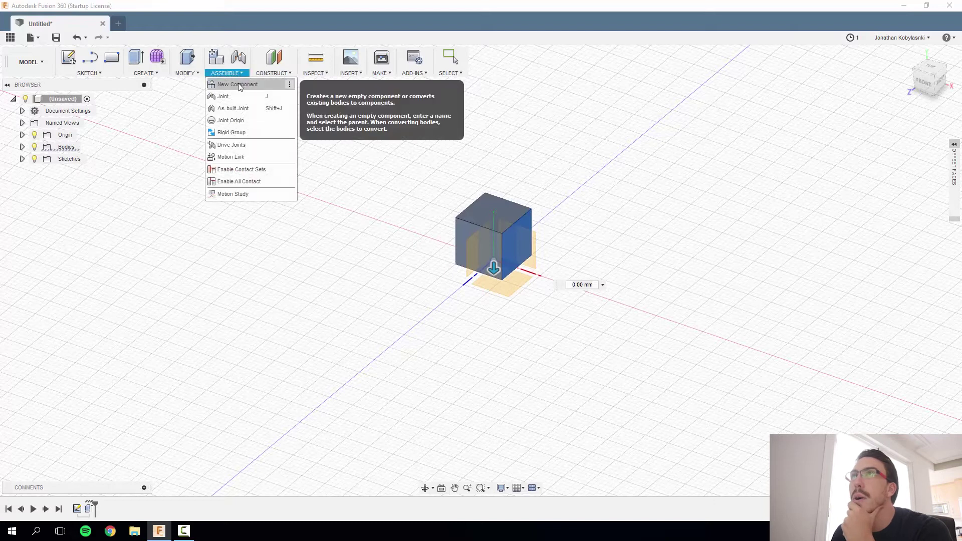
click(237, 85)
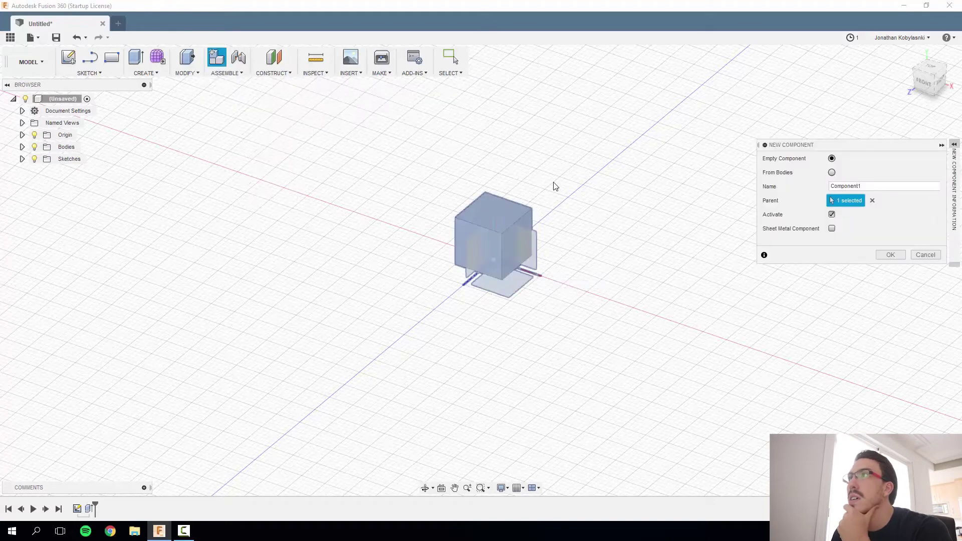
click(22, 147)
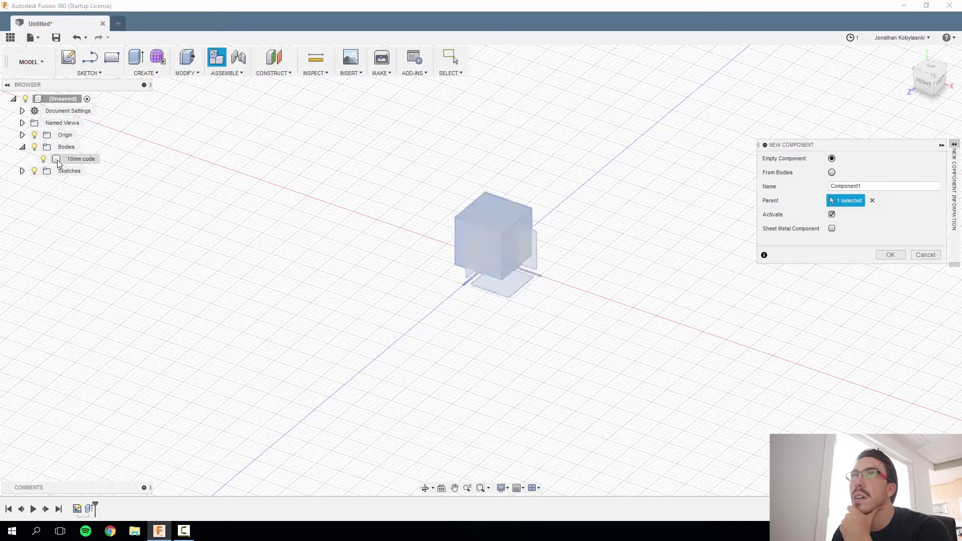
click(242, 72)
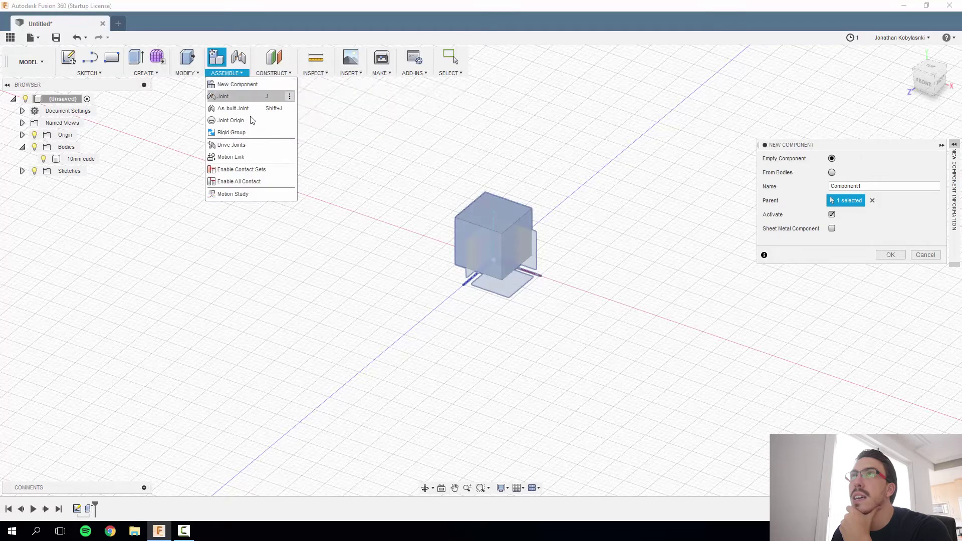
right_click(486, 209)
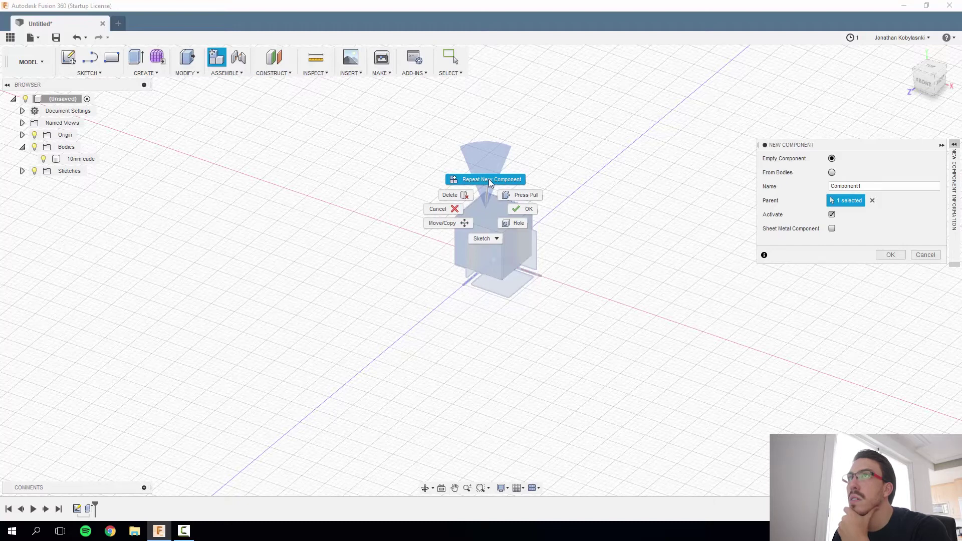
click(241, 75)
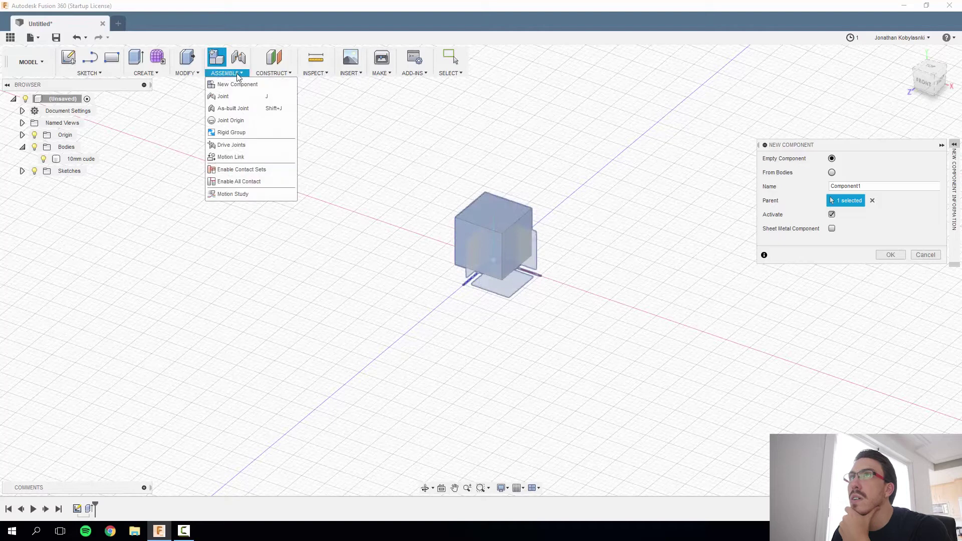
click(233, 84)
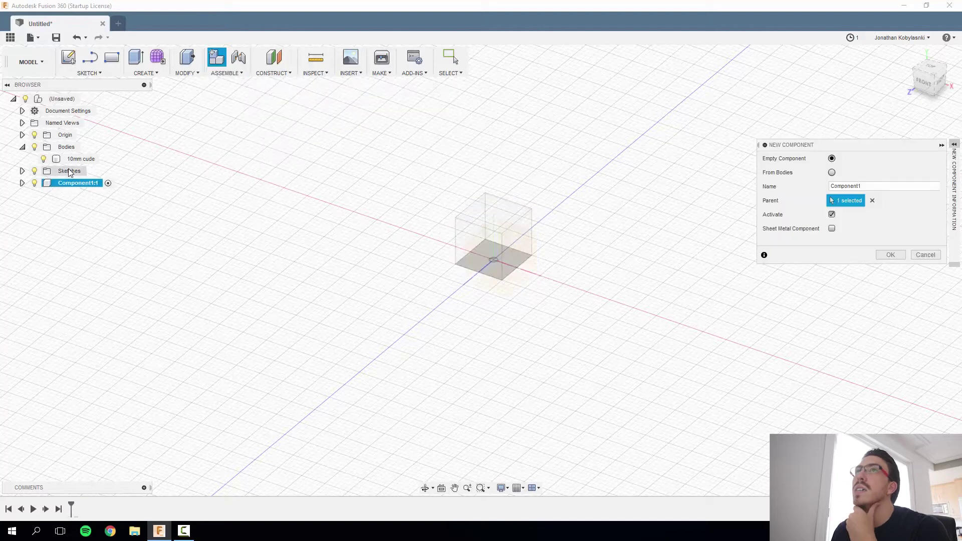
double_click(76, 183)
text(Mug)
key(Return)
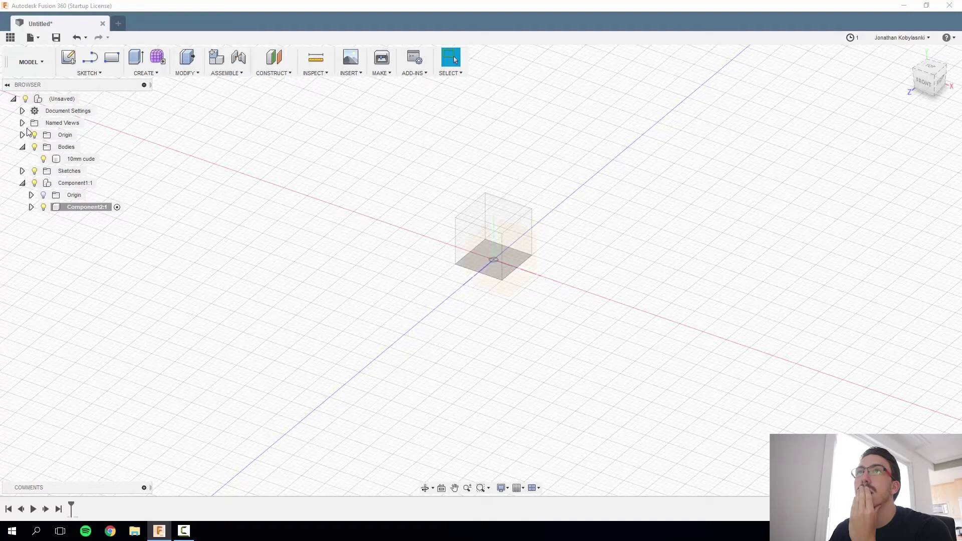
Hide the cube design's Bodies folder and collapse it in the browser tree
click(38, 147)
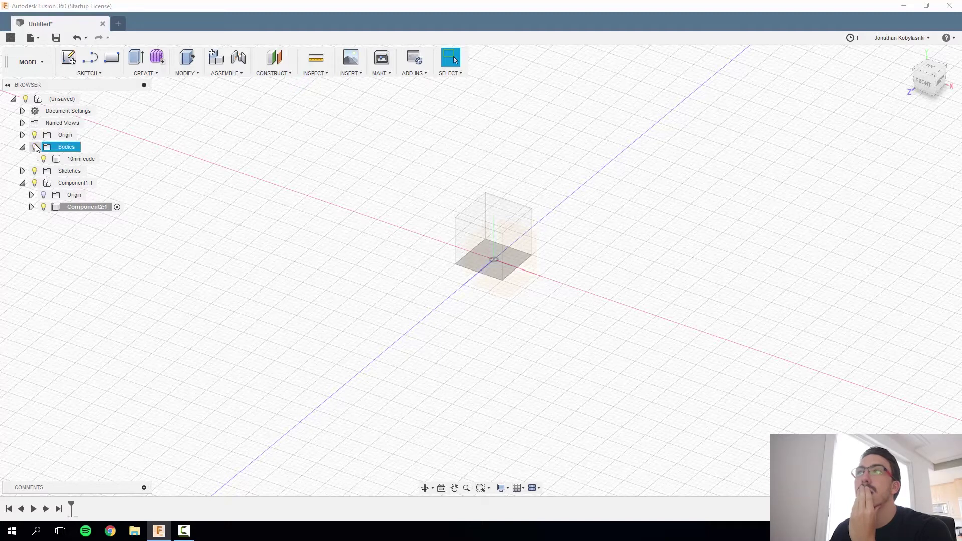
click(34, 147)
click(22, 146)
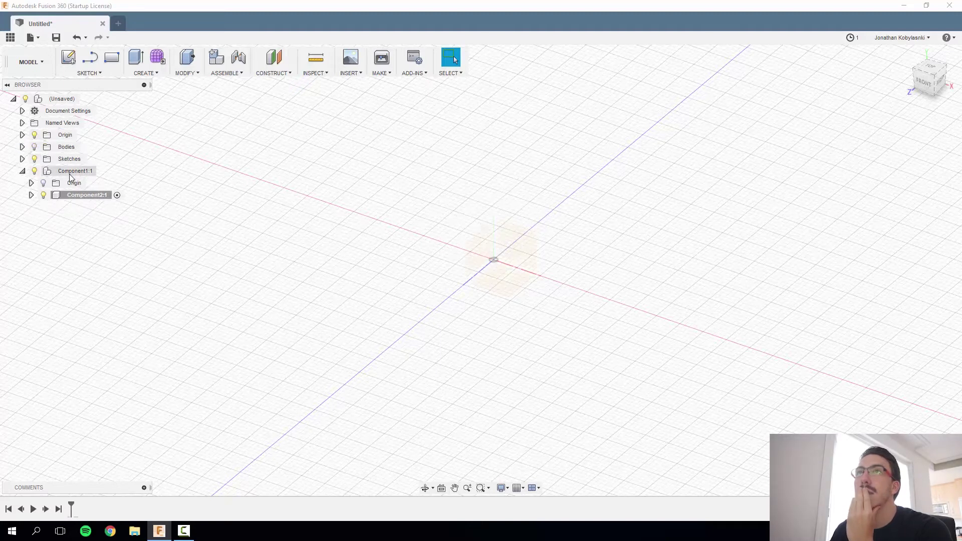
Show the origin of Component1 and expand the nested Component2 to inspect its origin folder
click(44, 183)
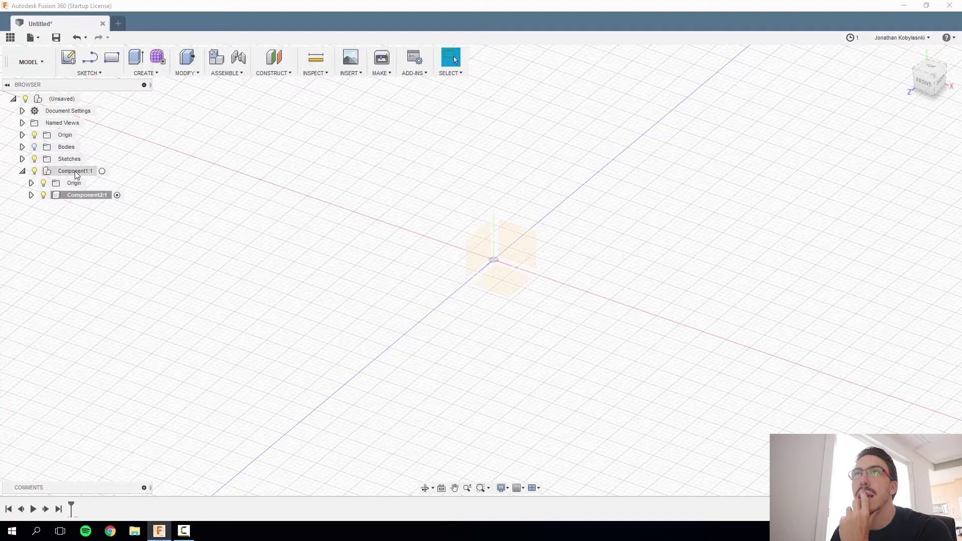
click(32, 196)
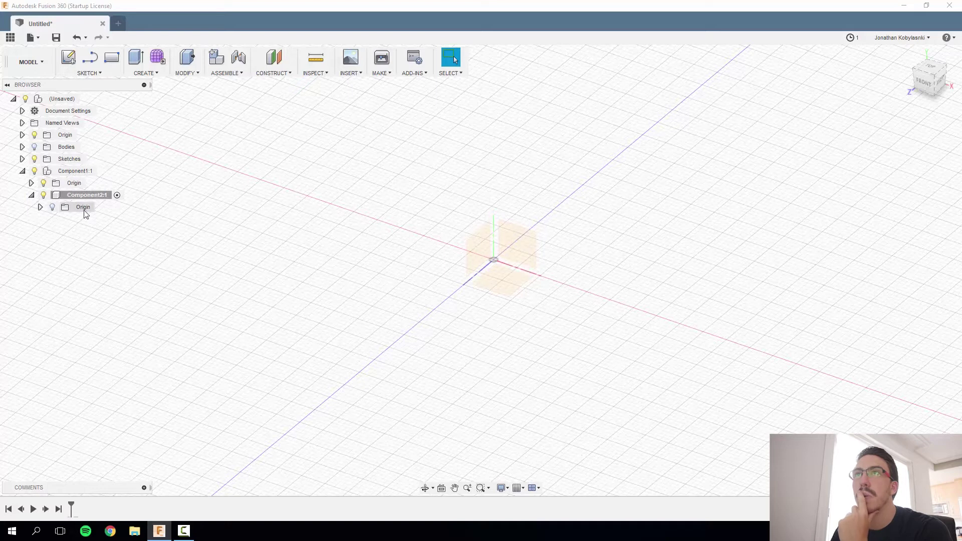
click(52, 204)
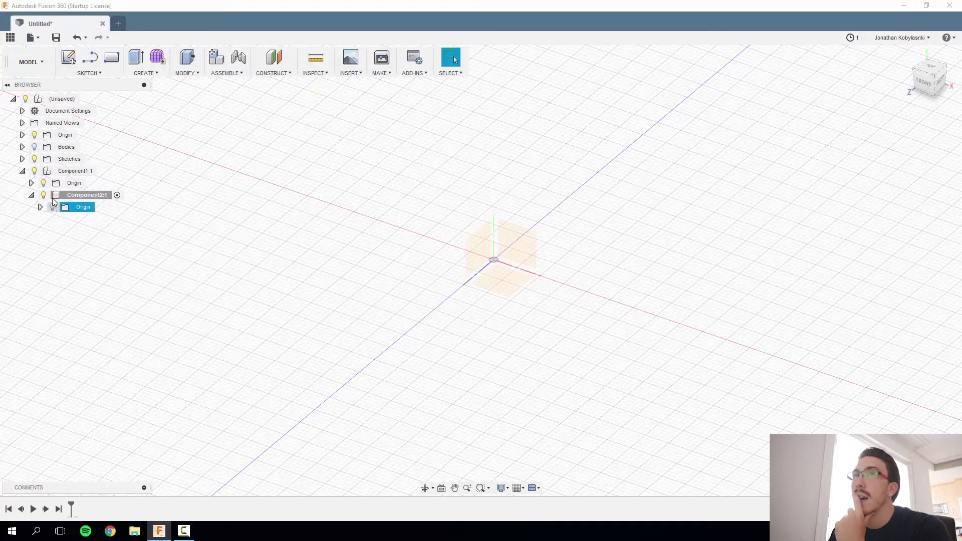
click(46, 184)
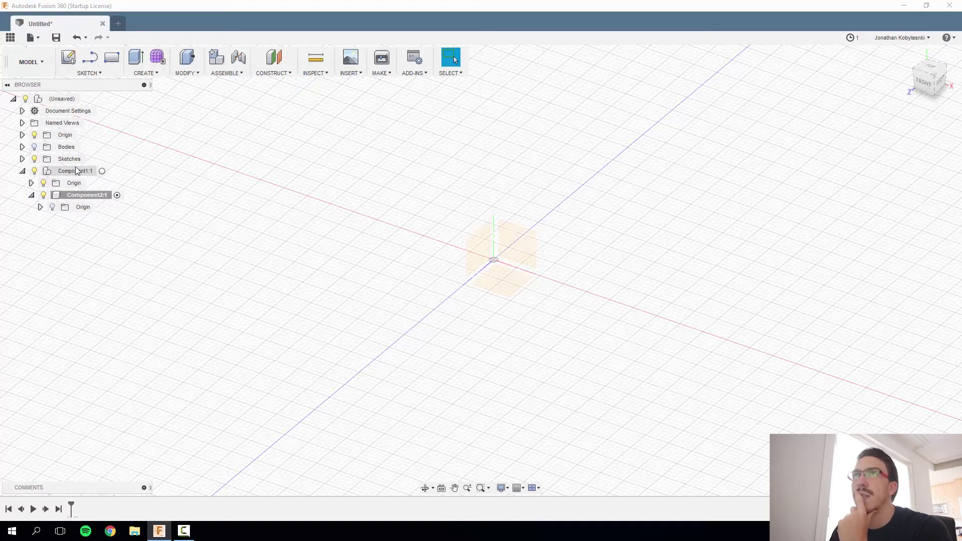
Start a new design and create an activated empty component named Mug in it
click(35, 39)
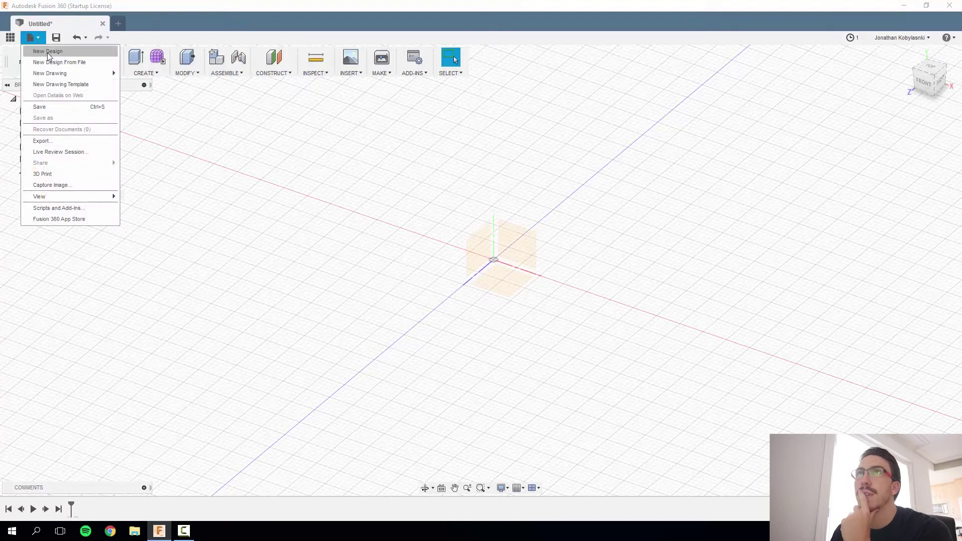
click(40, 48)
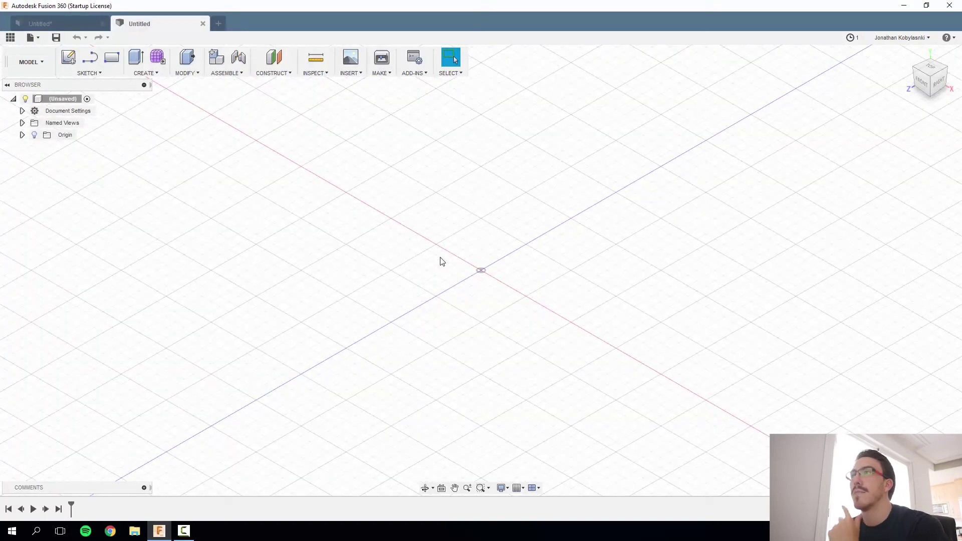
click(240, 73)
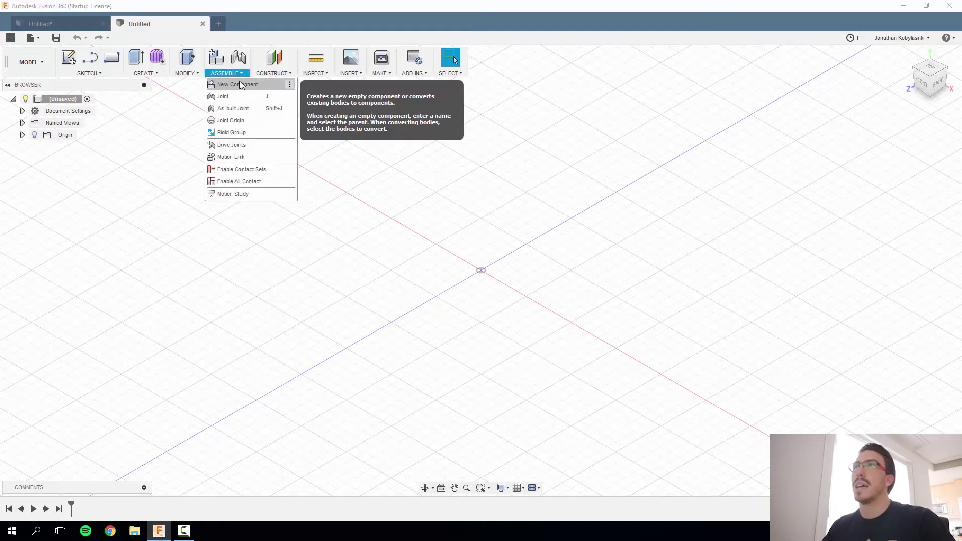
click(241, 84)
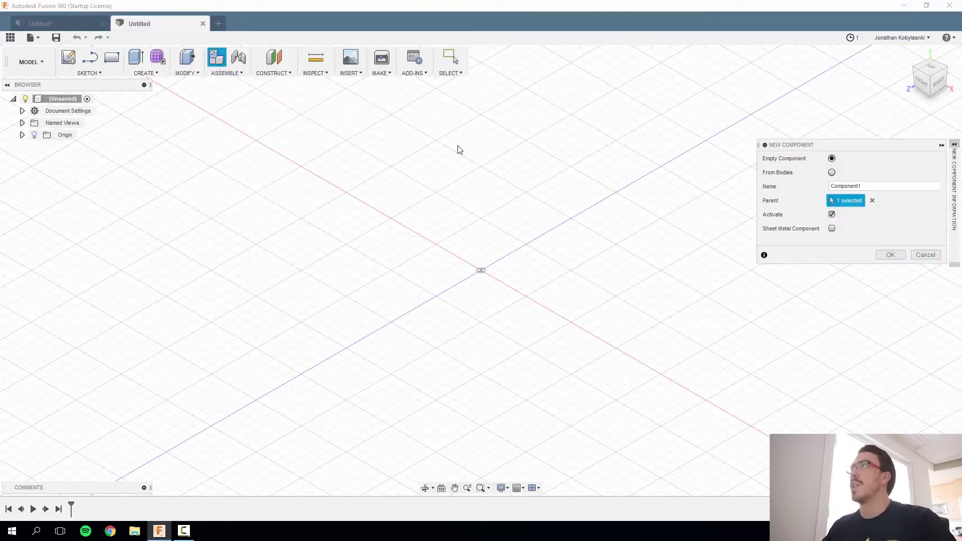
double_click(872, 186)
text(Mug)
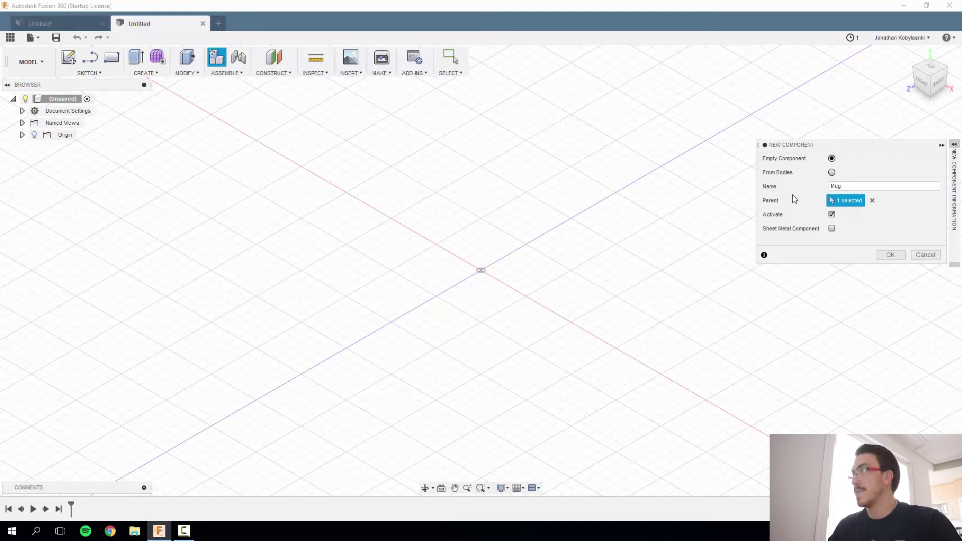
click(890, 256)
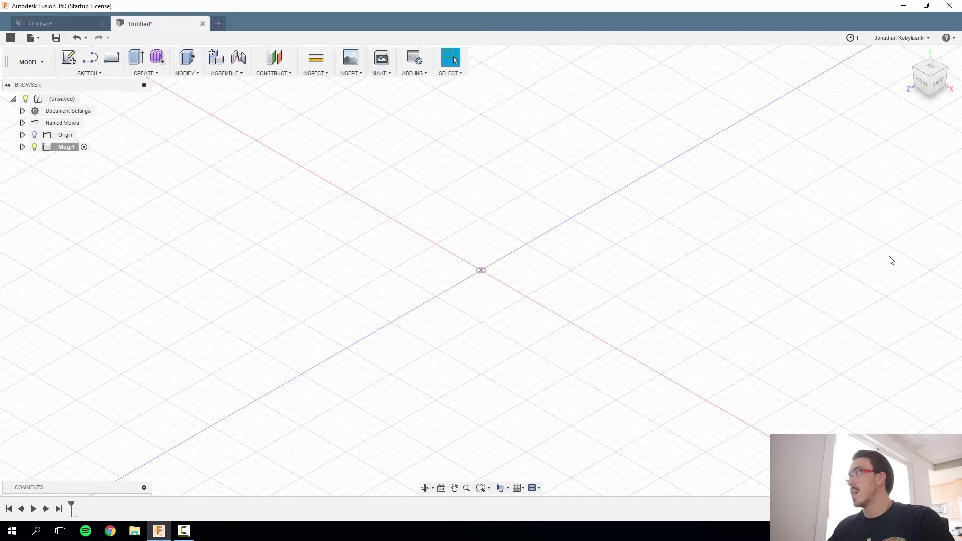
Show the Mug component's origin planes and create a sketch on the horizontal plane
click(22, 147)
click(44, 159)
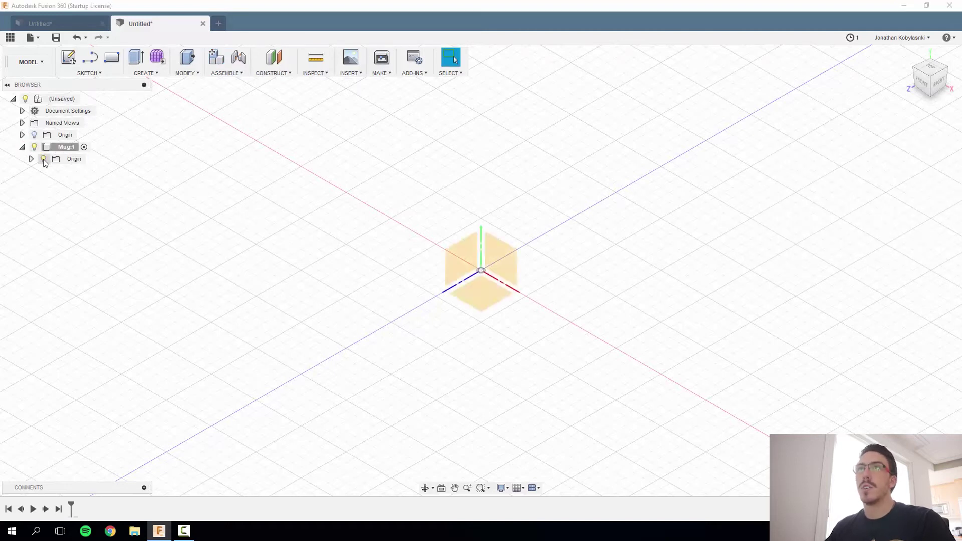
right_click(484, 300)
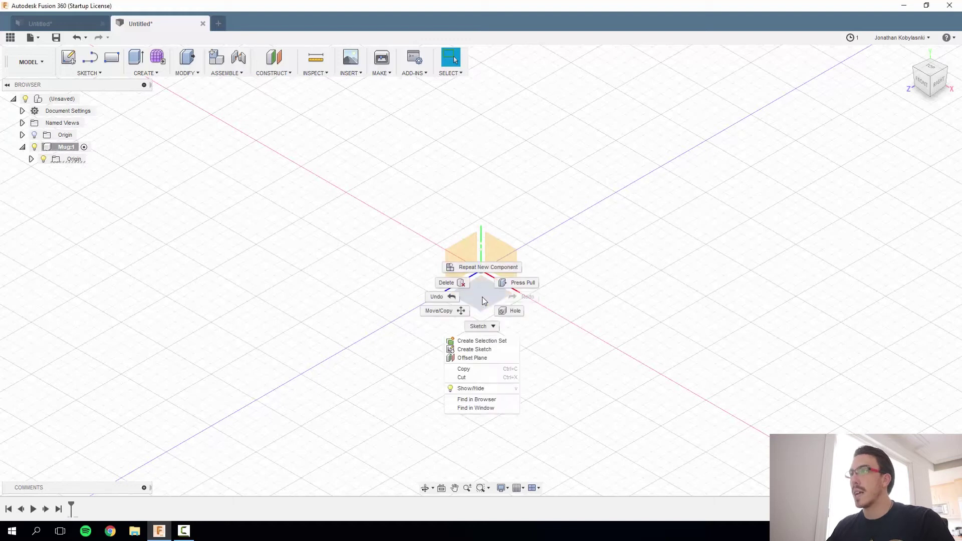
click(483, 300)
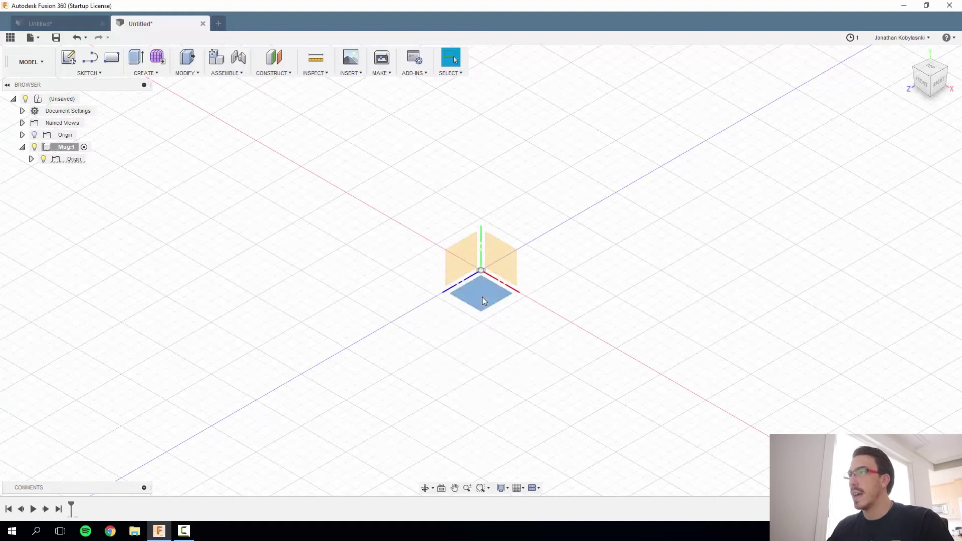
right_click(484, 300)
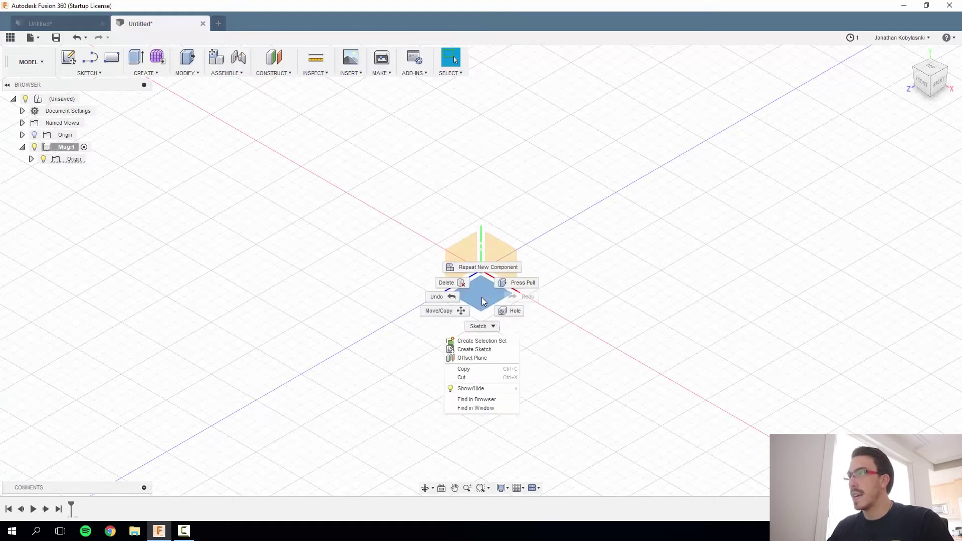
click(483, 349)
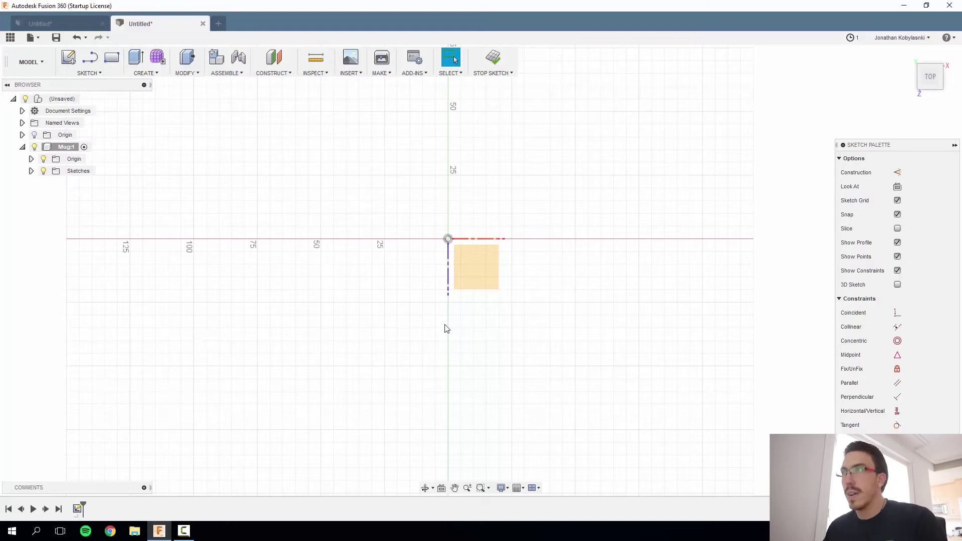
Draw a circle with a diameter of 88 mm centred on the sketch origin
key(c)
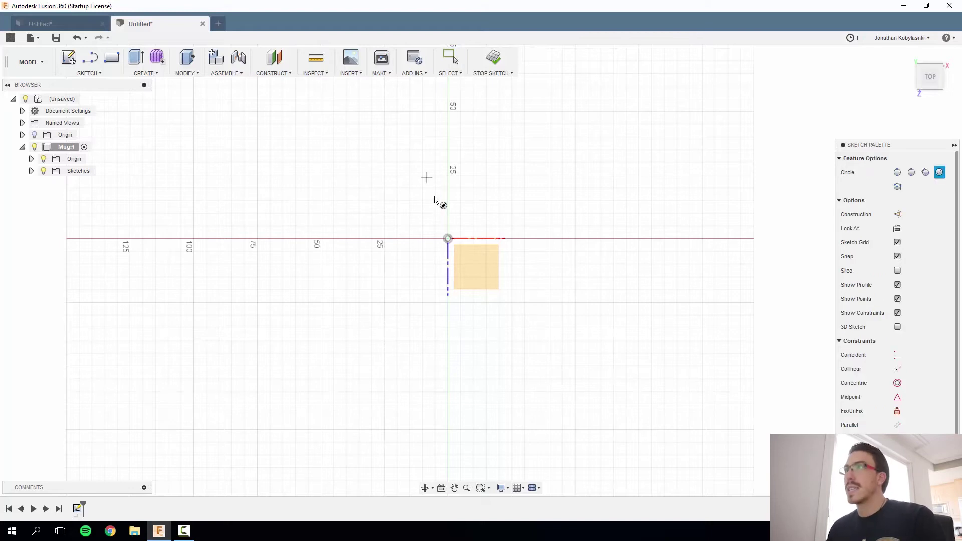
click(449, 239)
text(88)
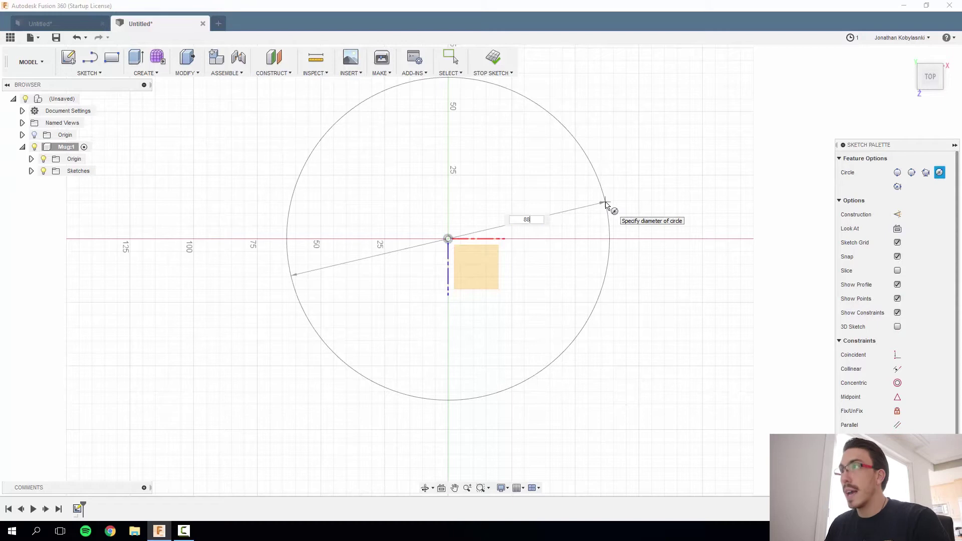
key(Tab)
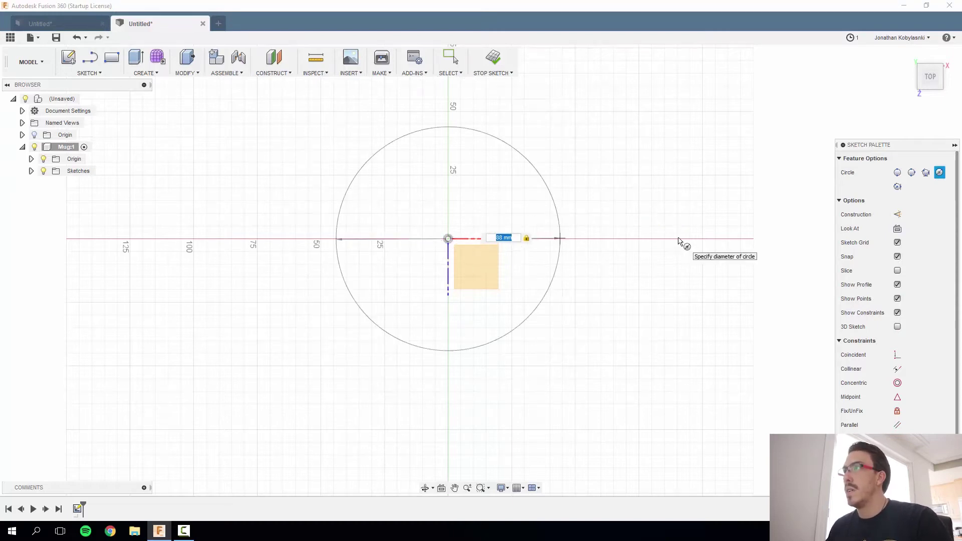
click(680, 109)
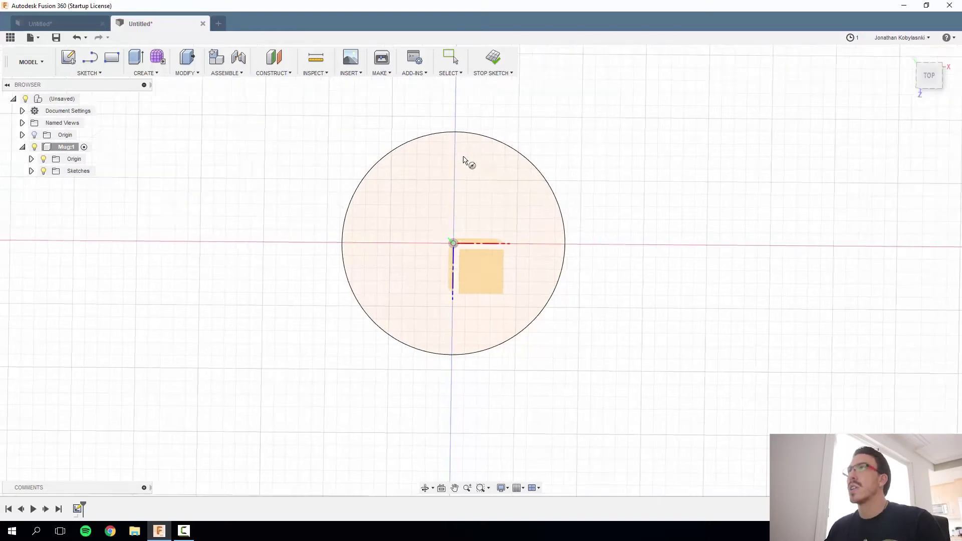
Extrude the circular profile upwards by 84.5 mm to form the mug's solid cylinder
key(e)
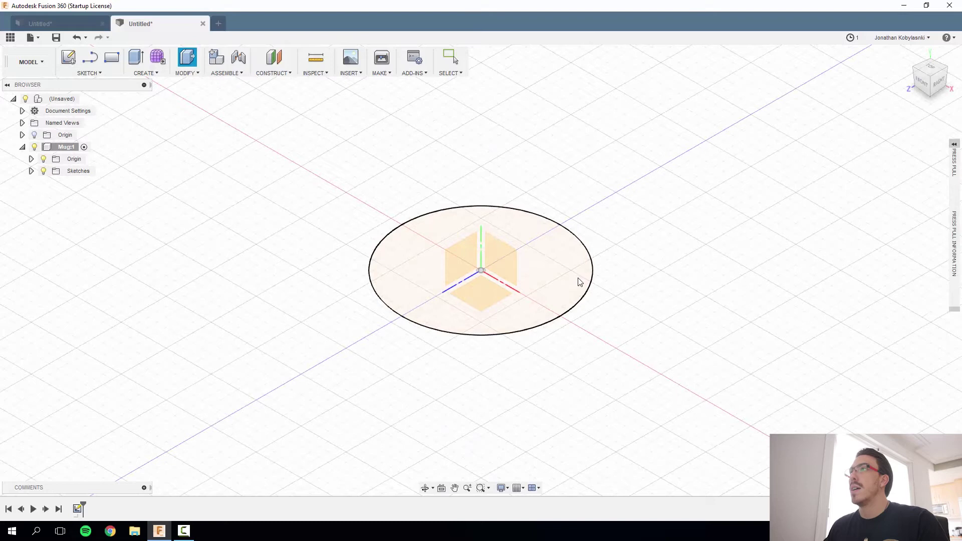
click(577, 282)
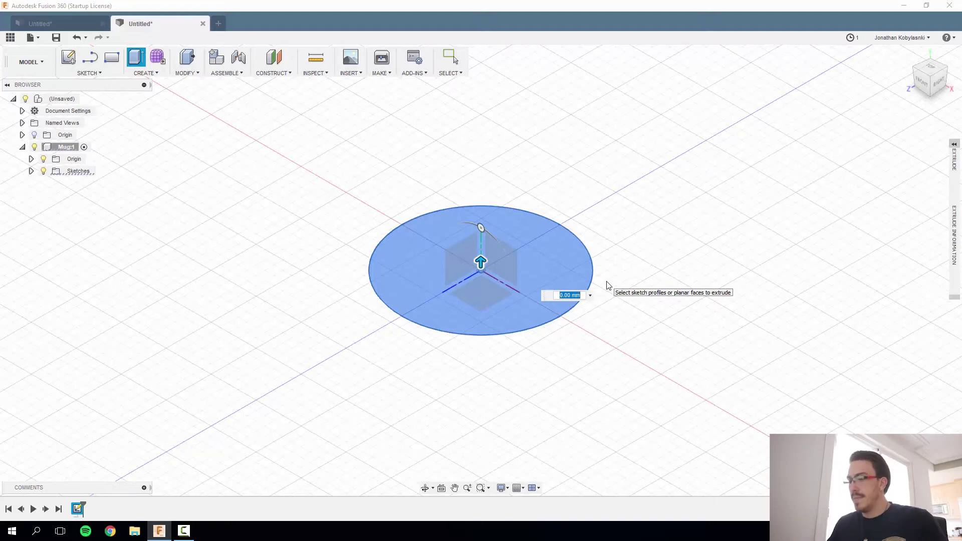
text(84.5)
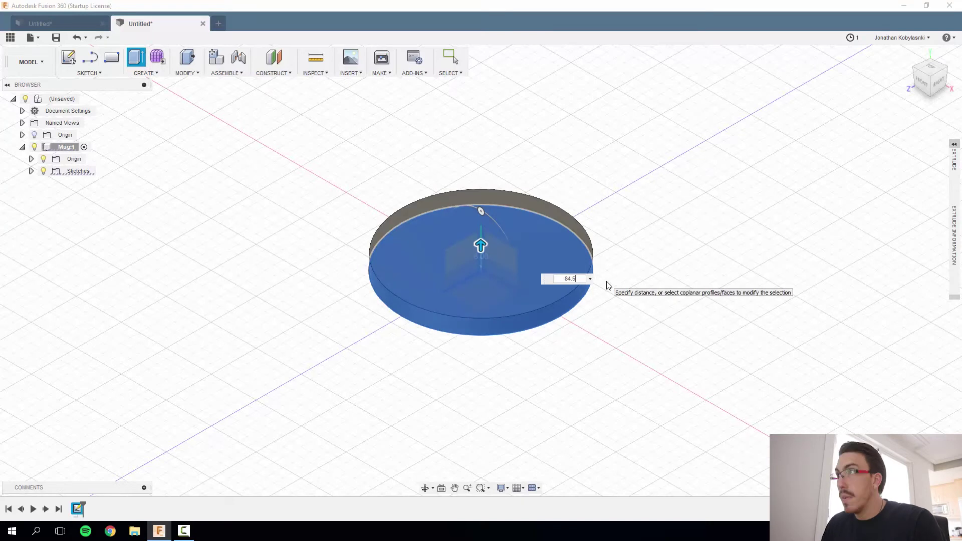
key(Return)
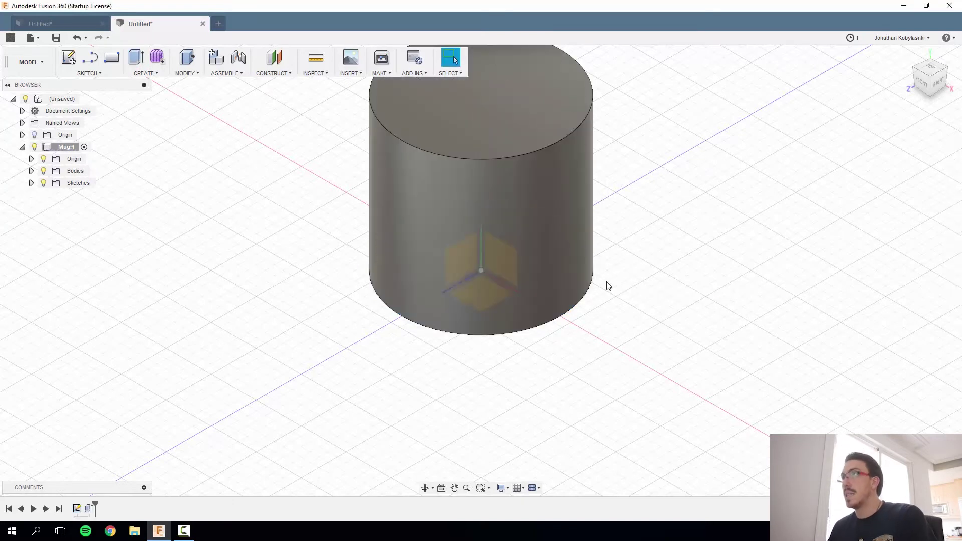
Open the cylinder's extrusion for editing from its top face, review its settings and close it with the same values
scroll(556, 93, down, 5)
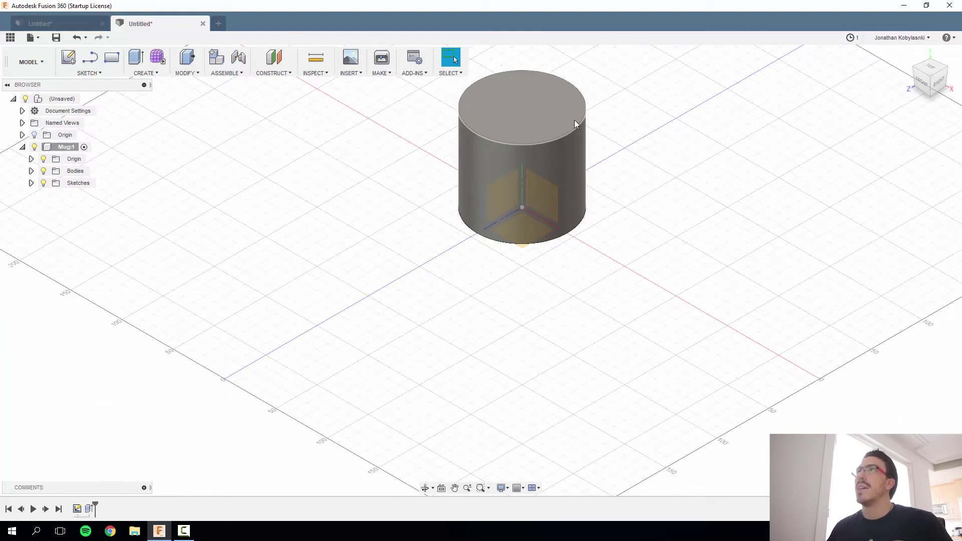
click(566, 110)
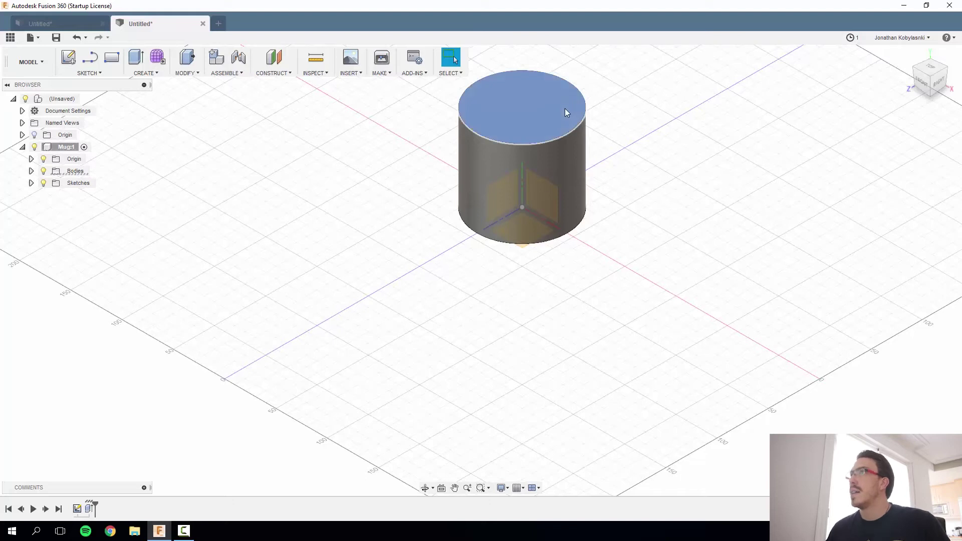
right_click(564, 108)
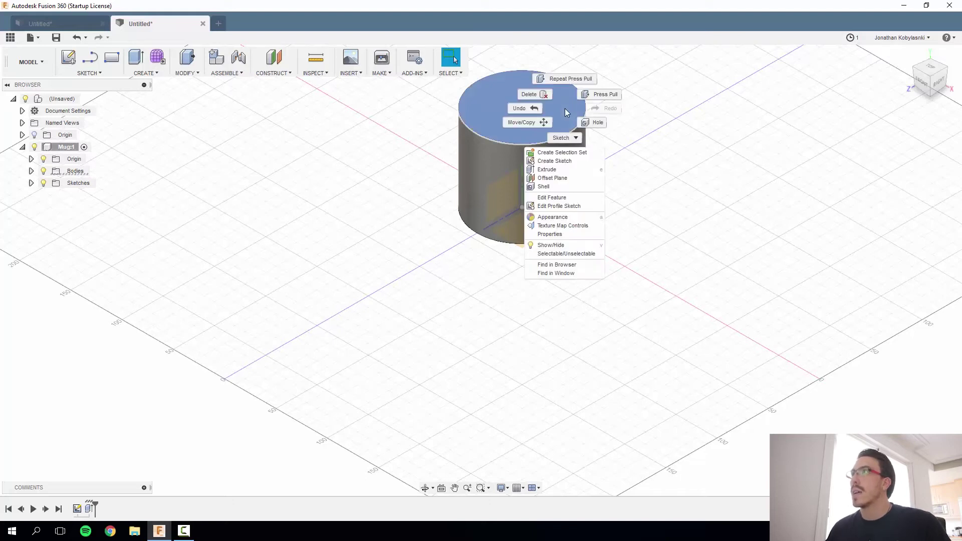
click(564, 197)
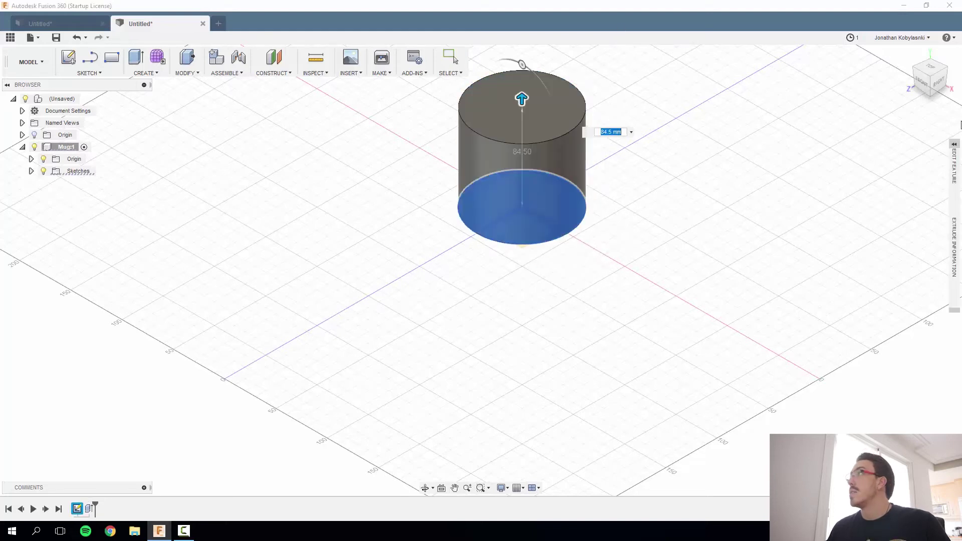
click(952, 145)
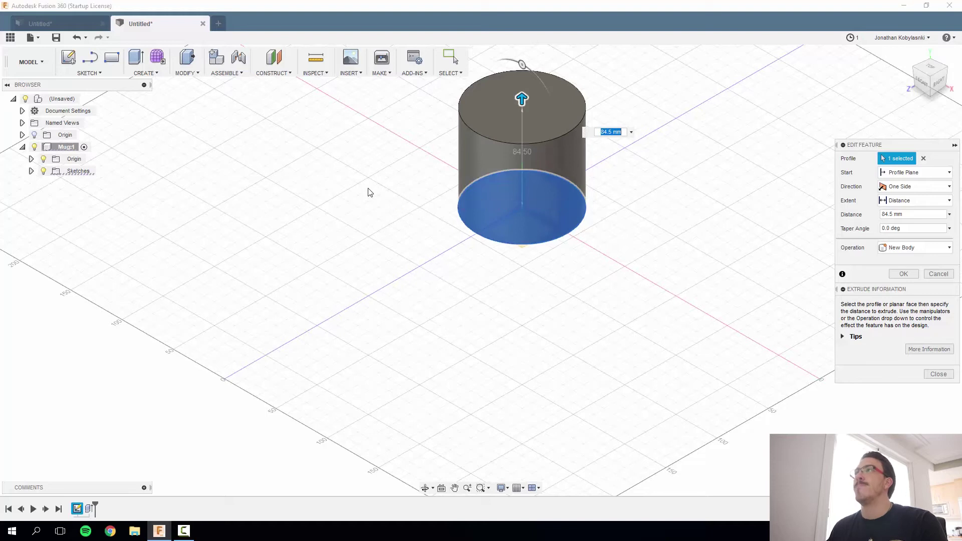
key(Return)
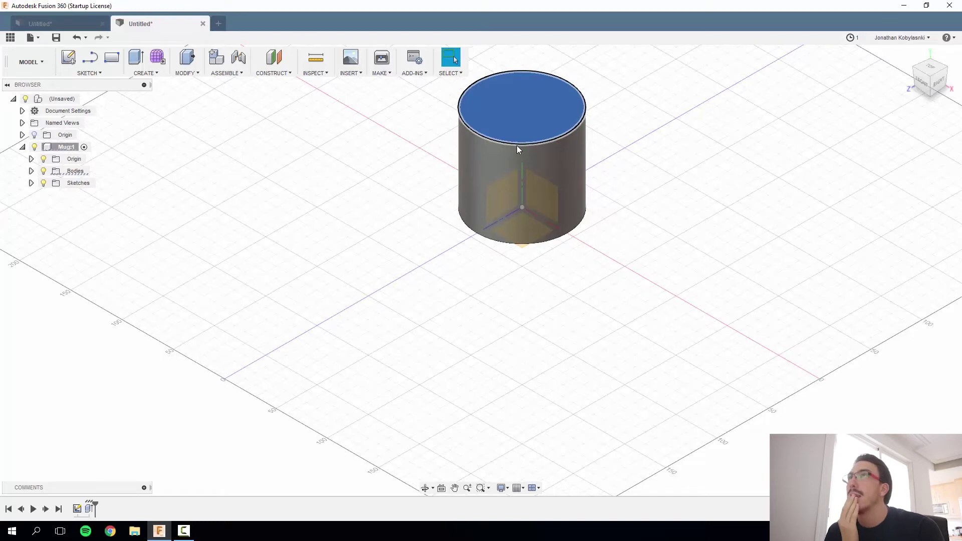
Check the commands available on the cylinder's top face and reopen its extrusion feature for editing
key(Escape)
click(528, 103)
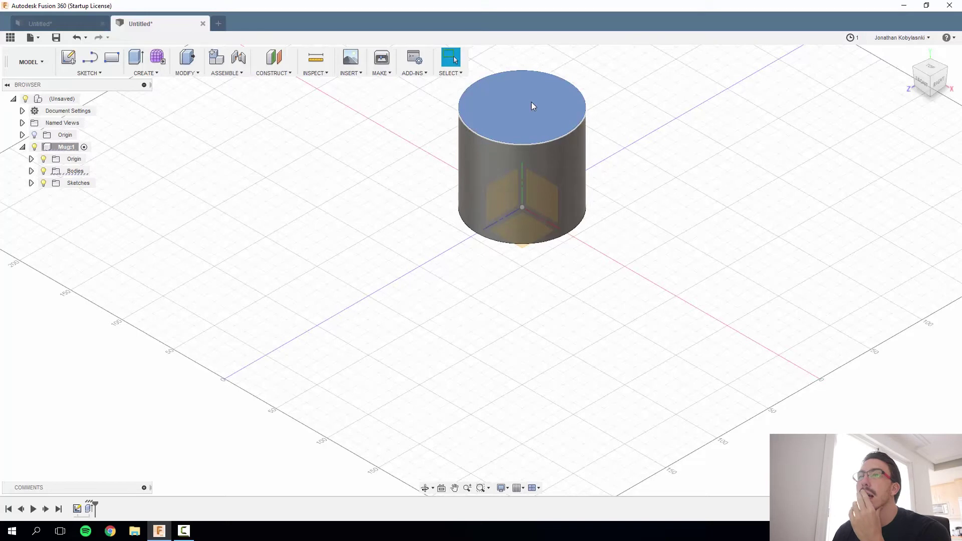
right_click(533, 106)
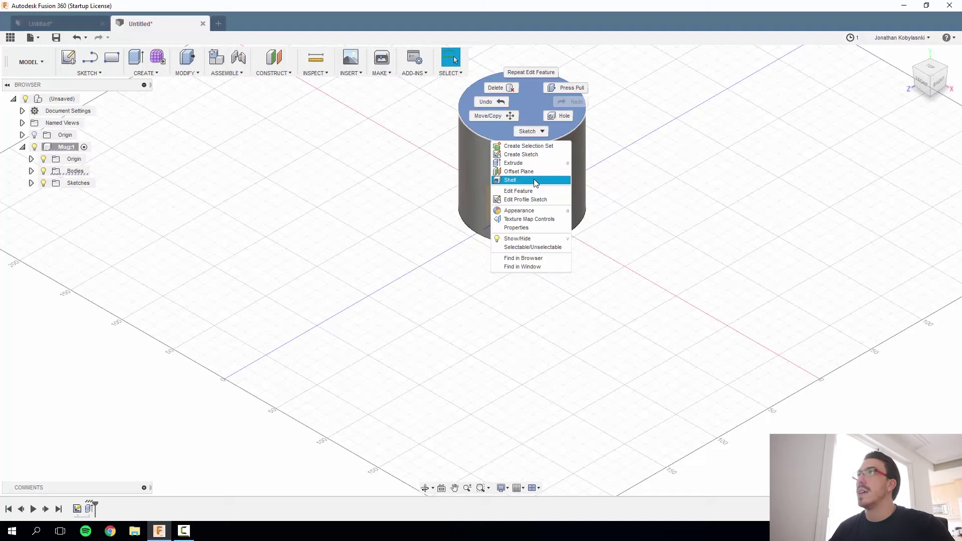
click(732, 166)
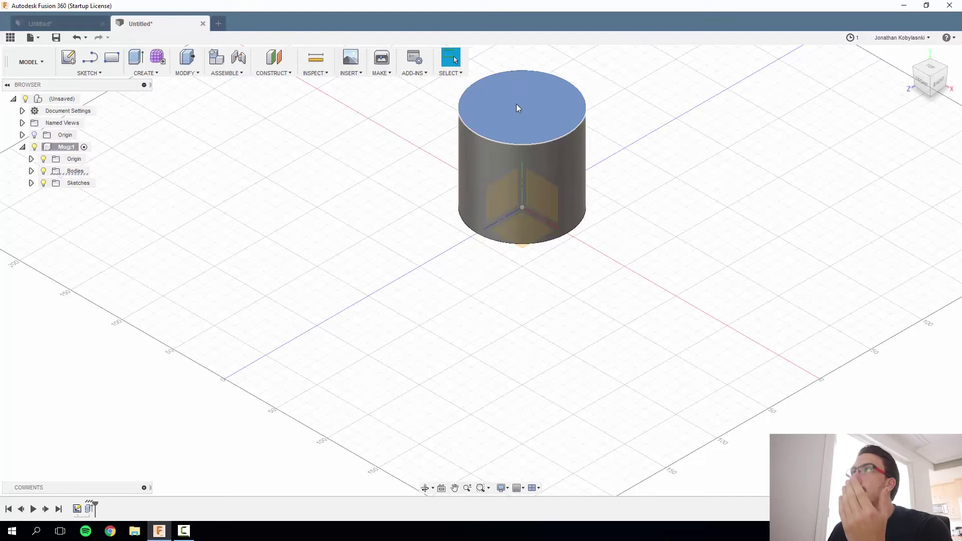
right_click(524, 122)
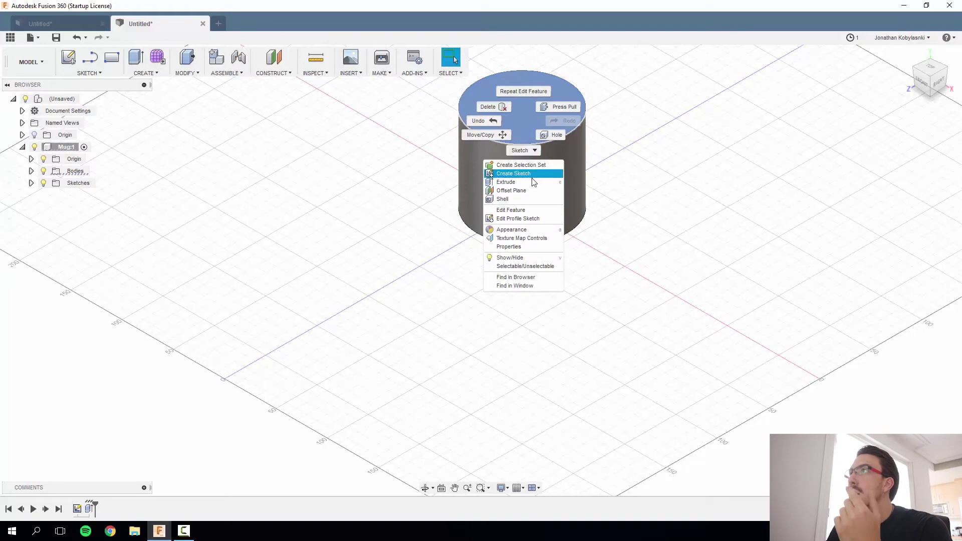
click(538, 209)
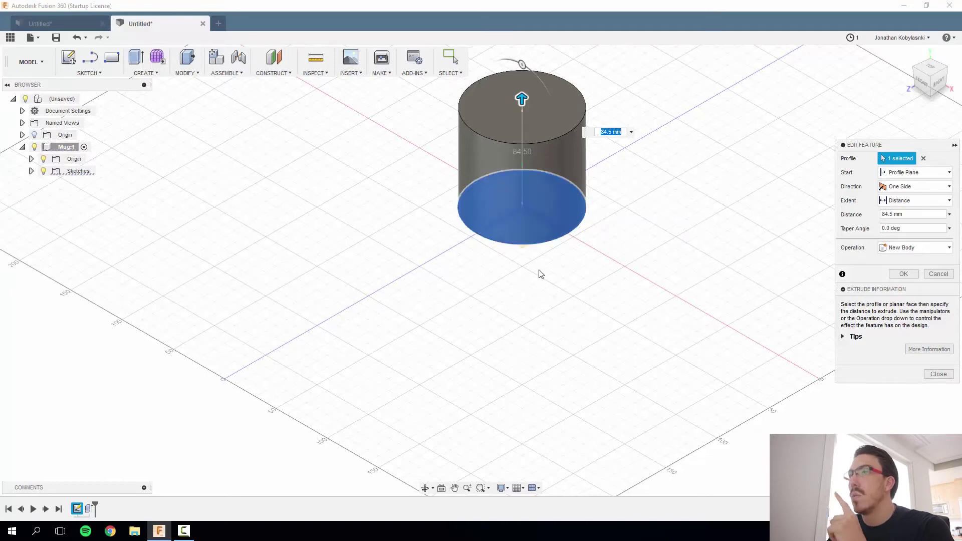
Return to the 88 mm circle's sketch and try to offset the circle outwards by 1 mm
click(76, 510)
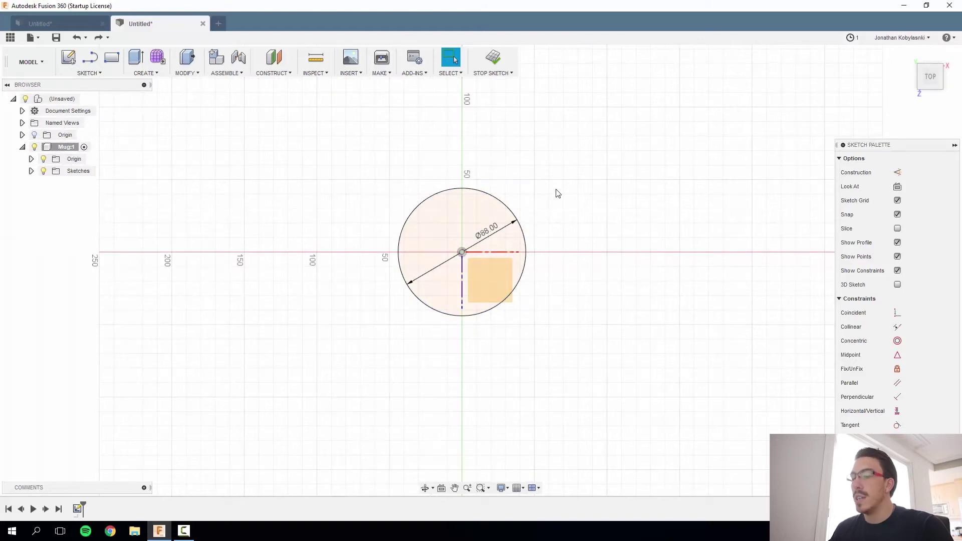
key(o)
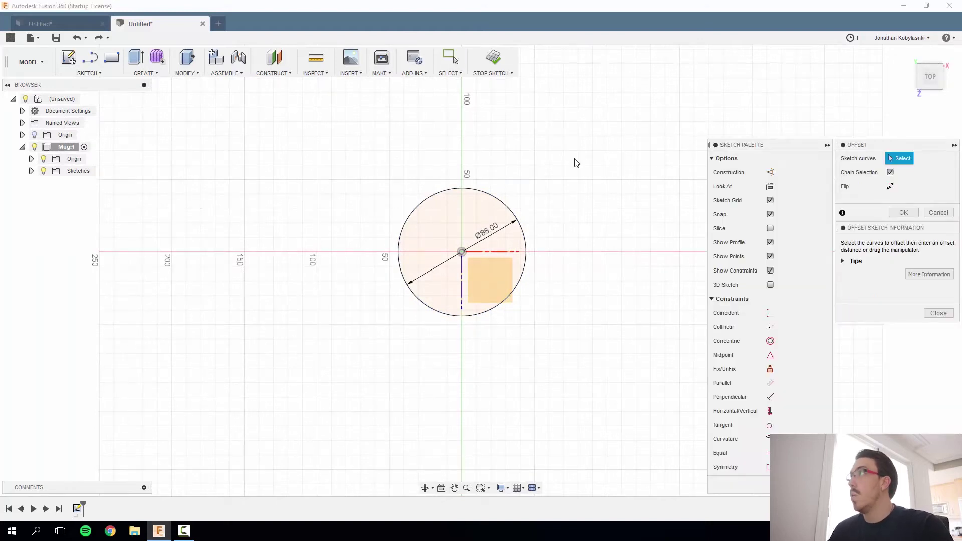
click(506, 205)
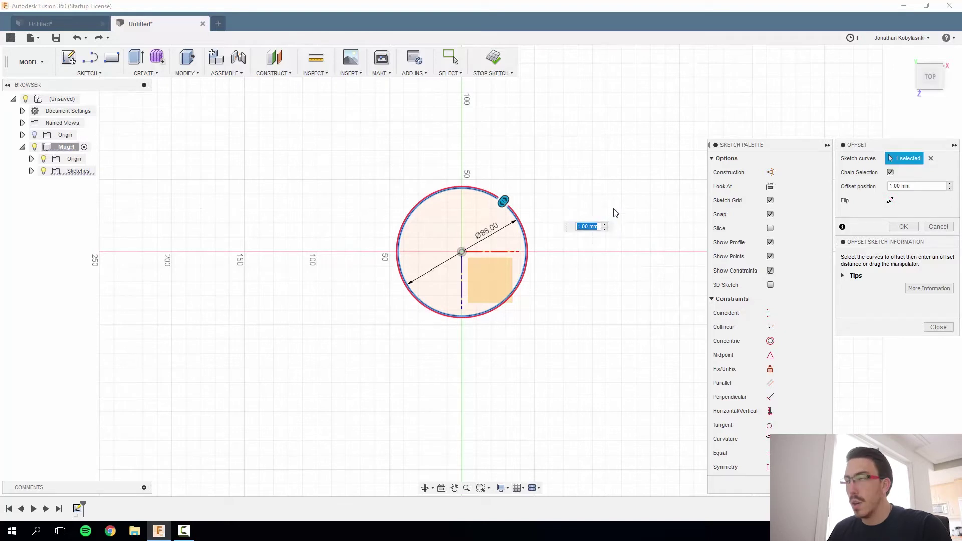
key(Escape)
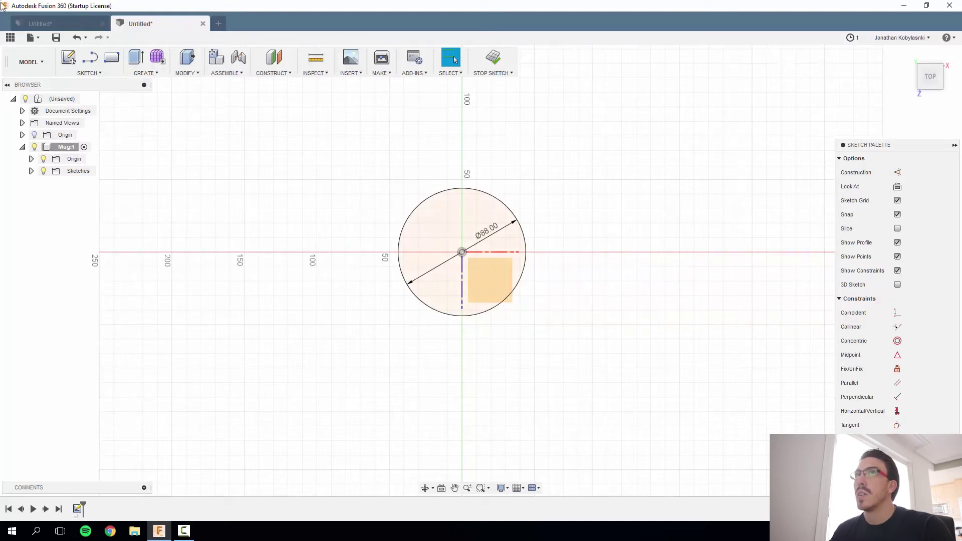
click(42, 65)
click(33, 89)
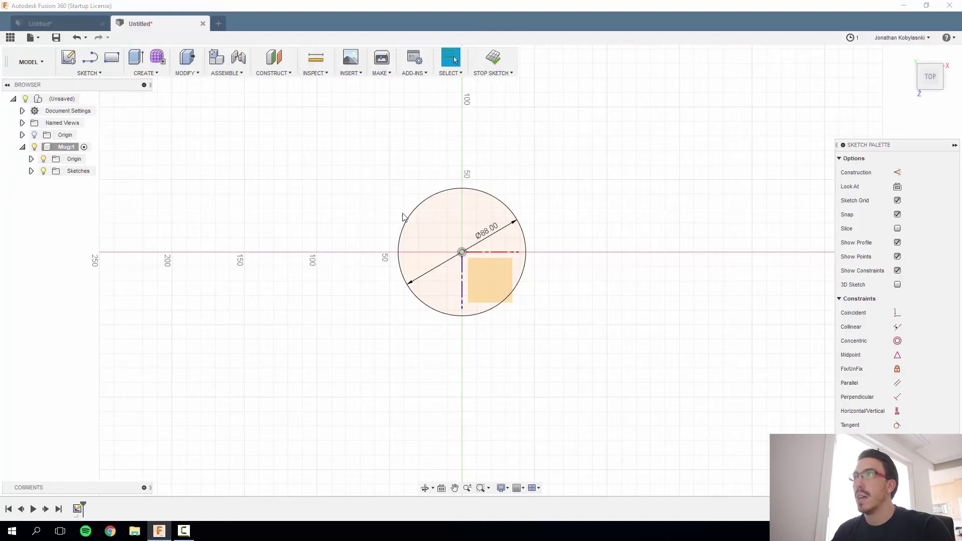
click(437, 215)
right_click(436, 215)
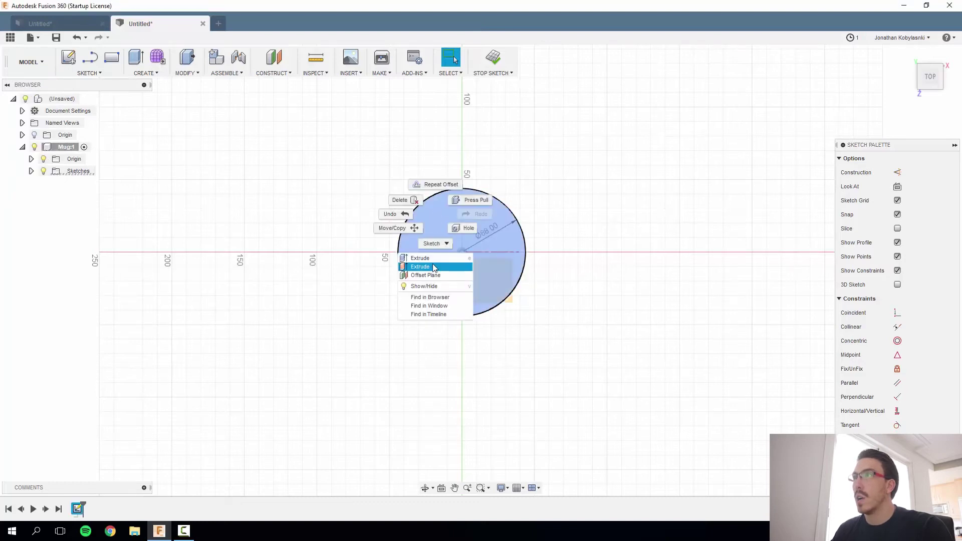
click(247, 183)
click(630, 169)
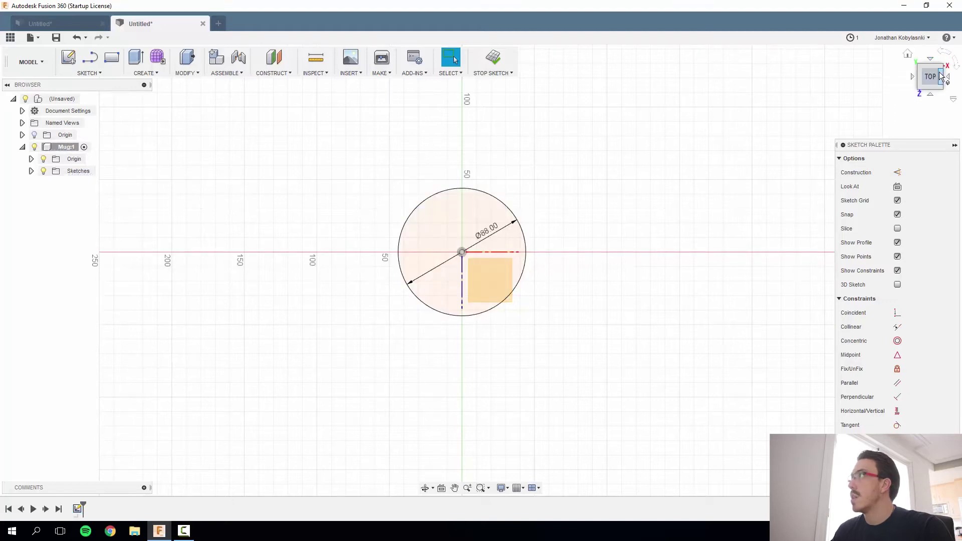
Expand the Mug component's sketches and finish editing the 88 mm circle sketch
click(908, 54)
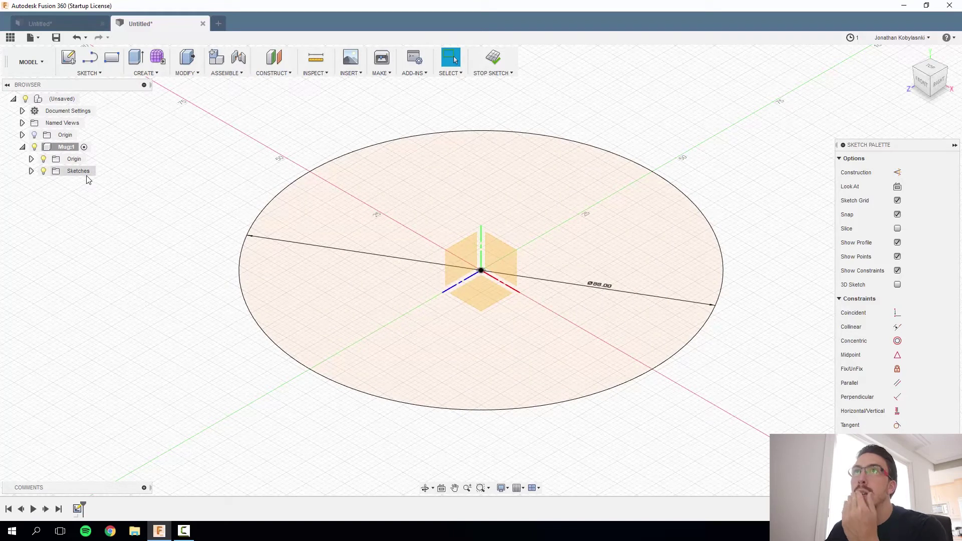
click(32, 172)
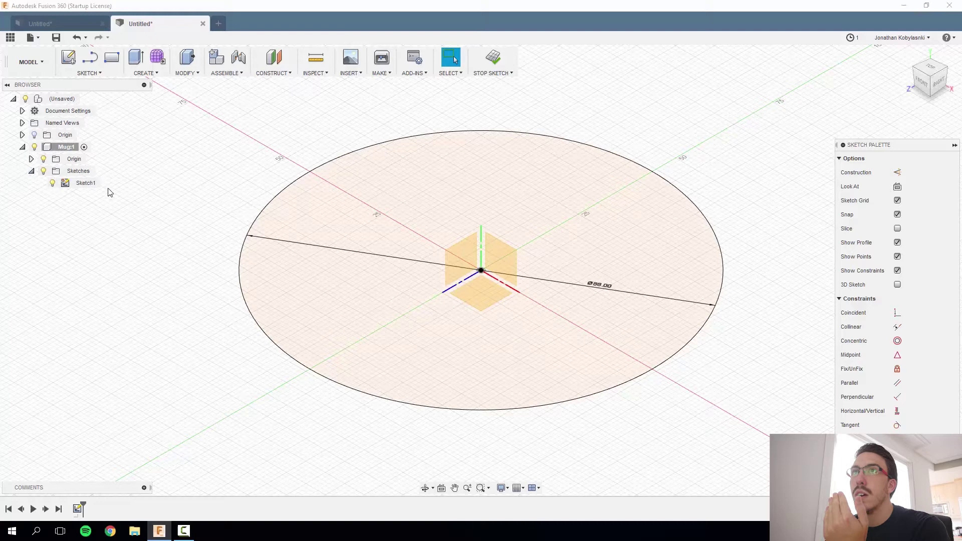
click(403, 214)
right_click(401, 213)
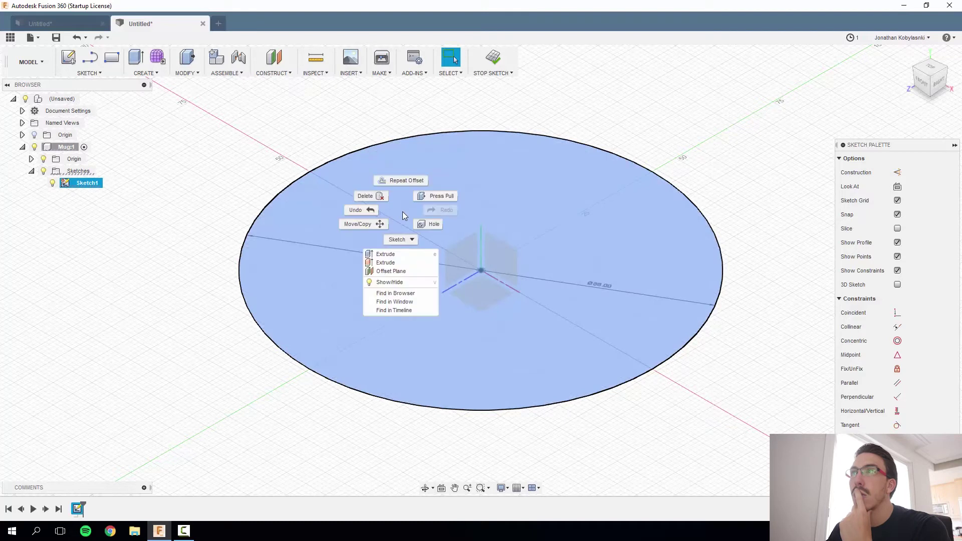
click(410, 243)
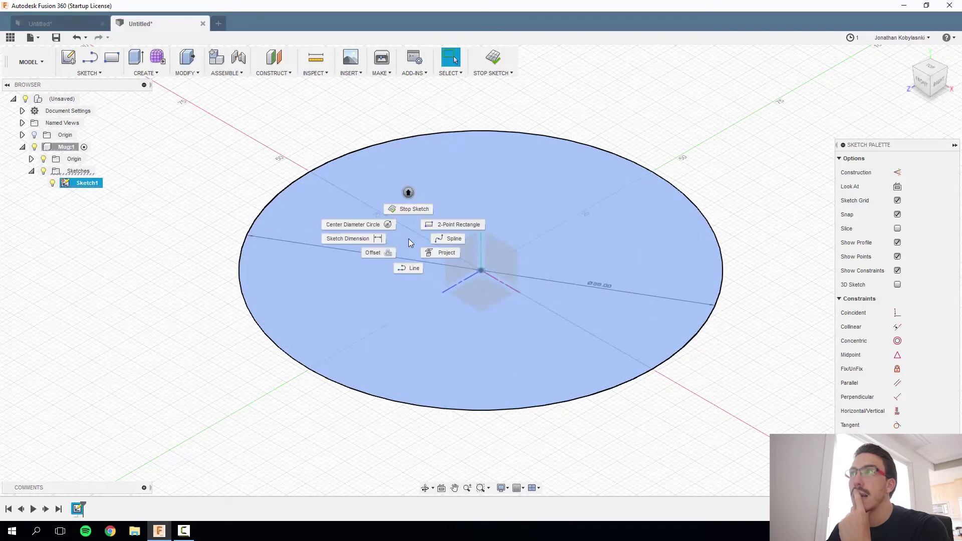
click(410, 211)
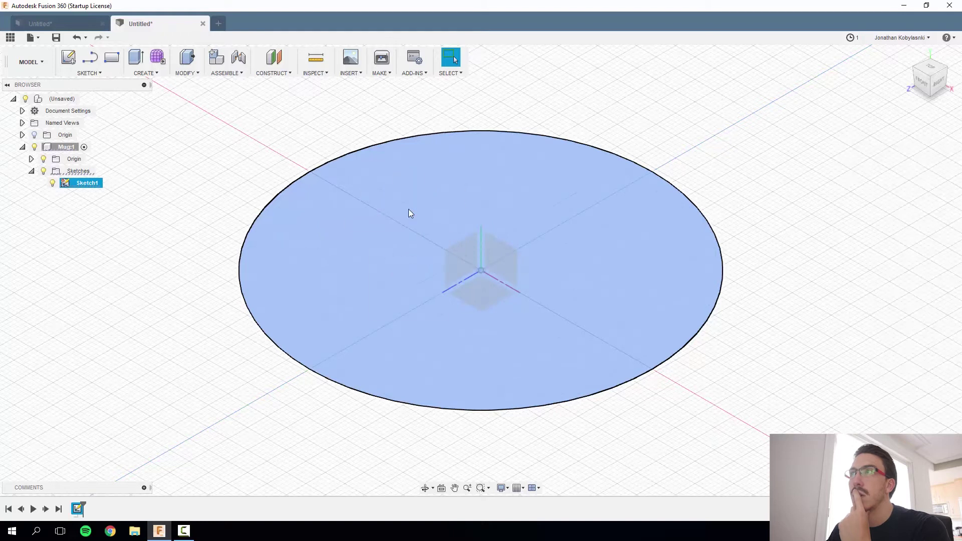
Extrude the 88 mm circular profile upwards by 85 mm as a new body
right_click(409, 213)
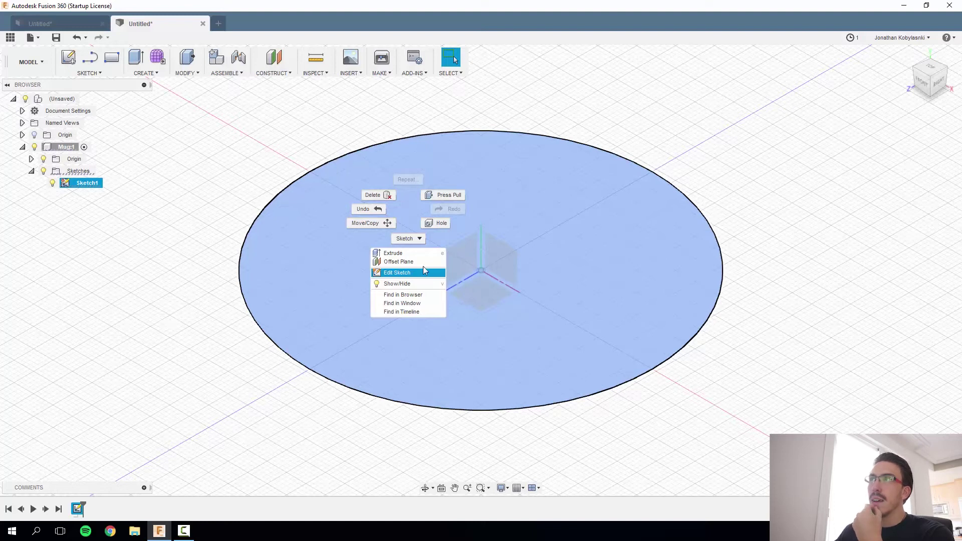
click(746, 106)
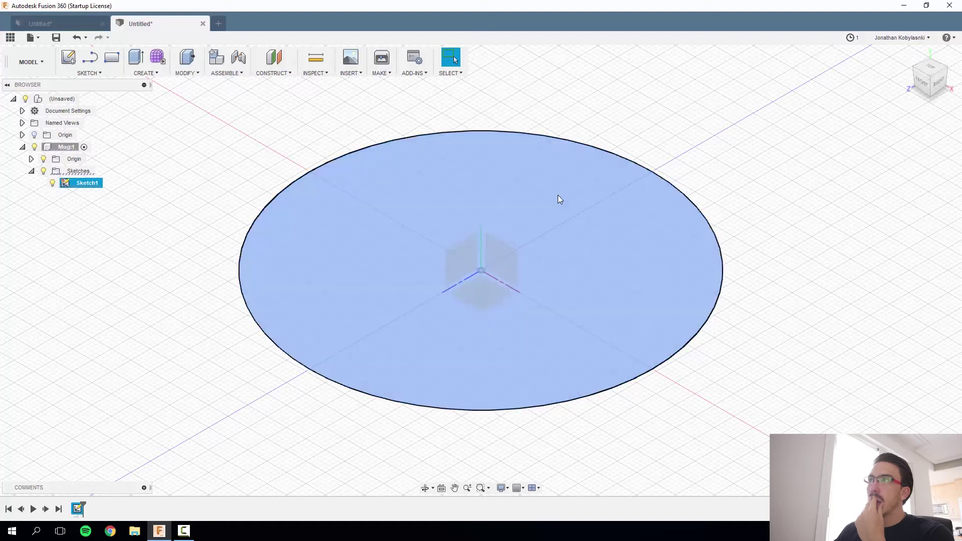
click(564, 196)
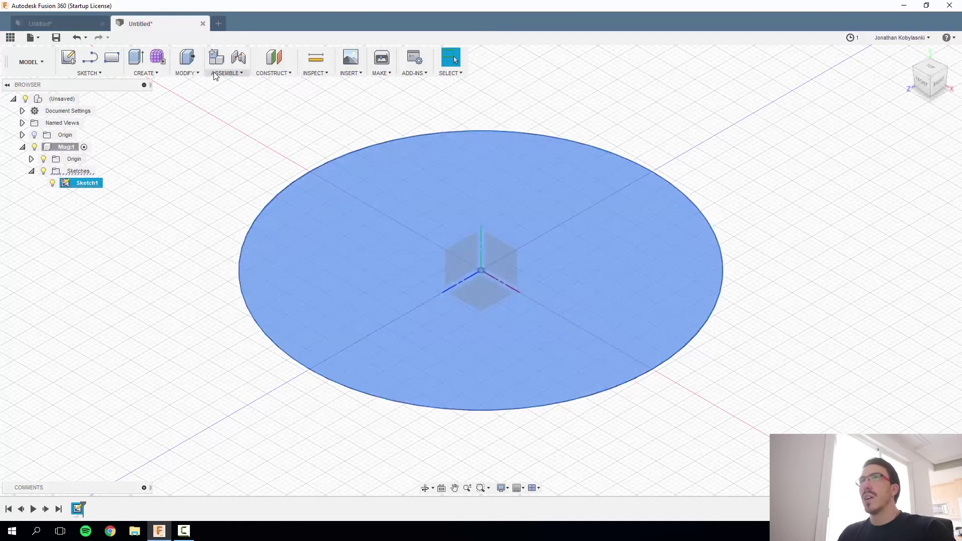
click(185, 59)
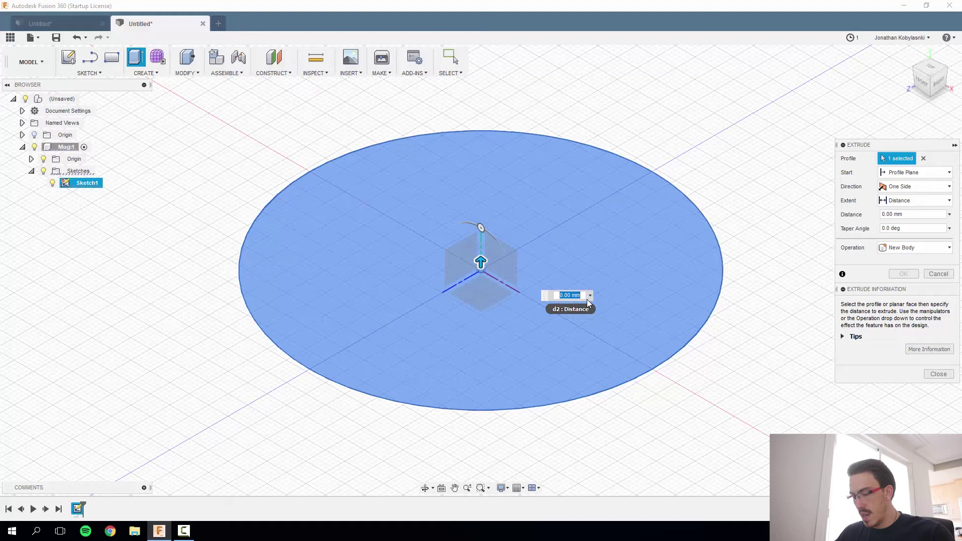
text(85)
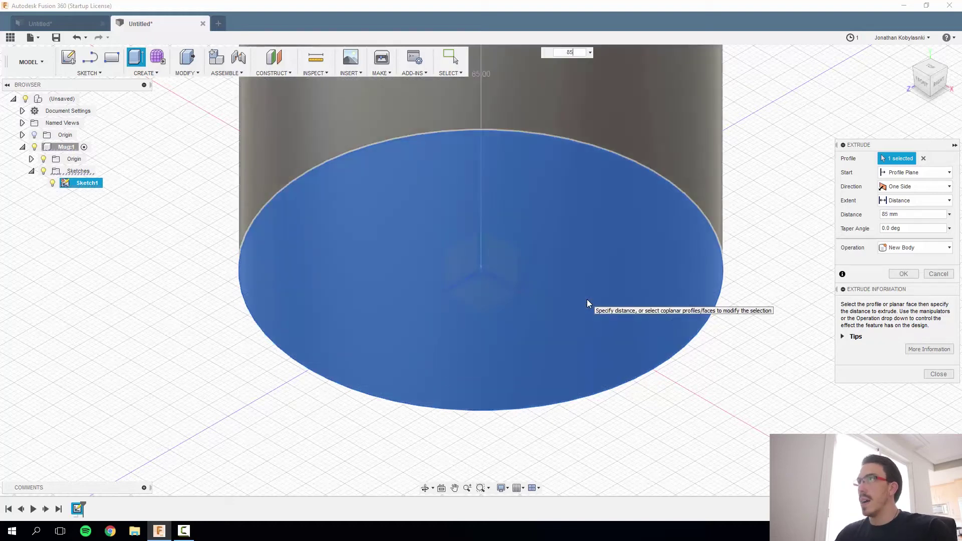
key(Return)
Select the cylinder's top face and reopen its 85 mm extrusion feature for editing
scroll(593, 142, down, 10)
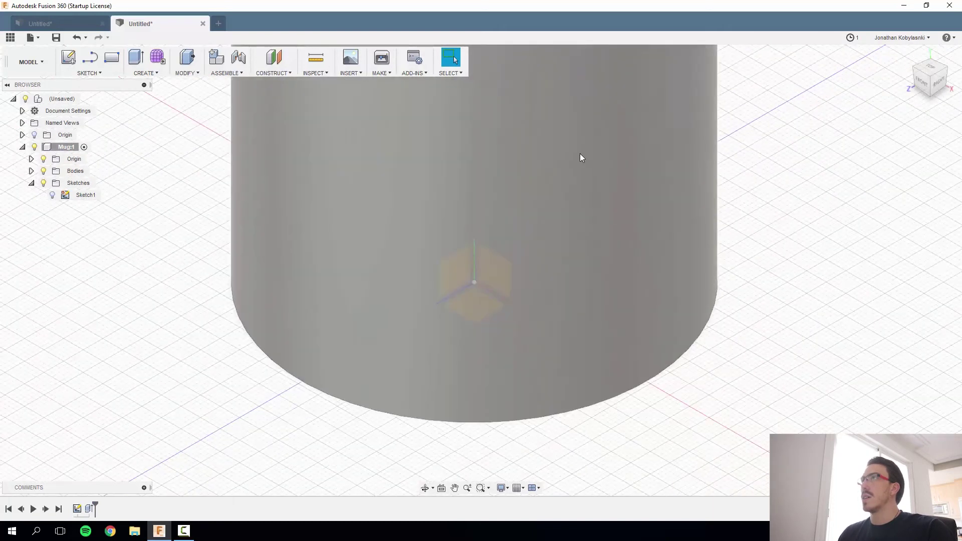
click(520, 70)
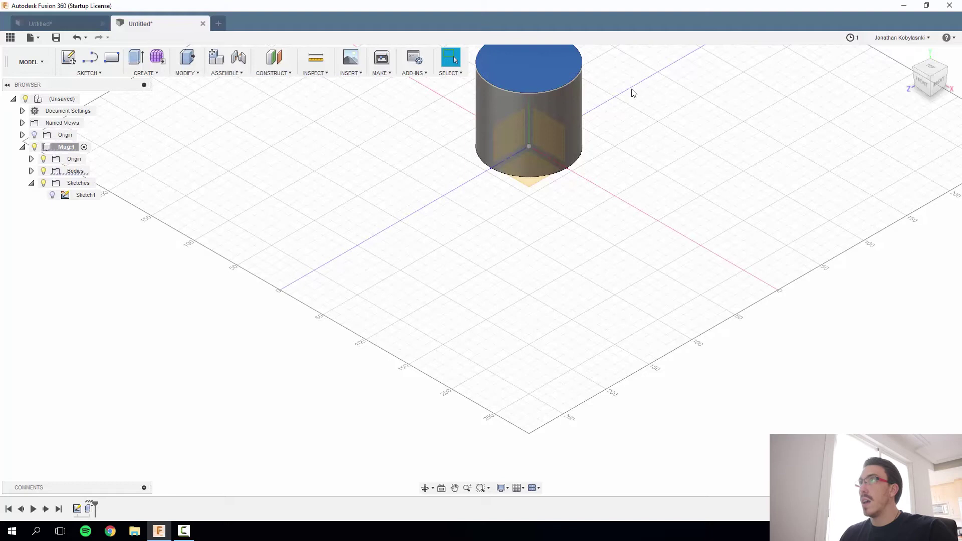
middle_drag(636, 83, 537, 258)
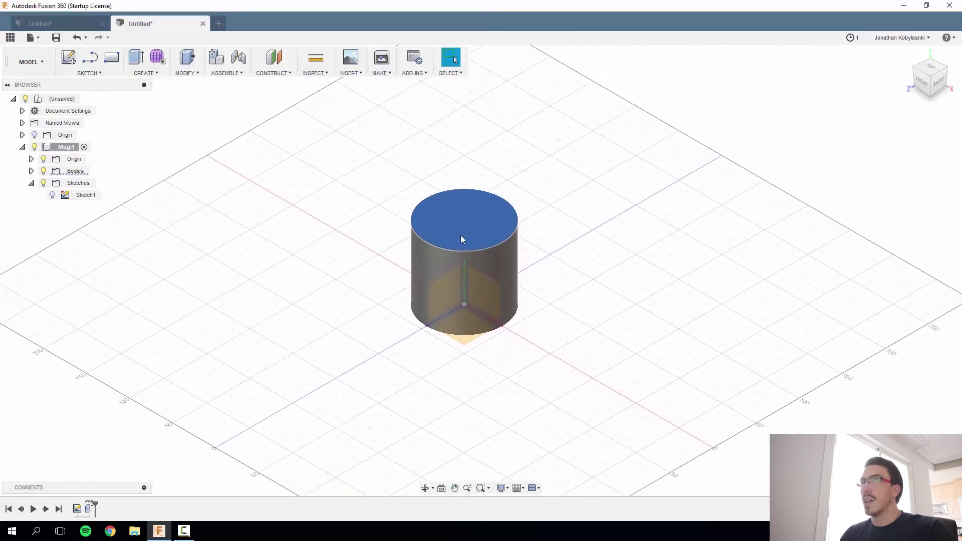
click(195, 73)
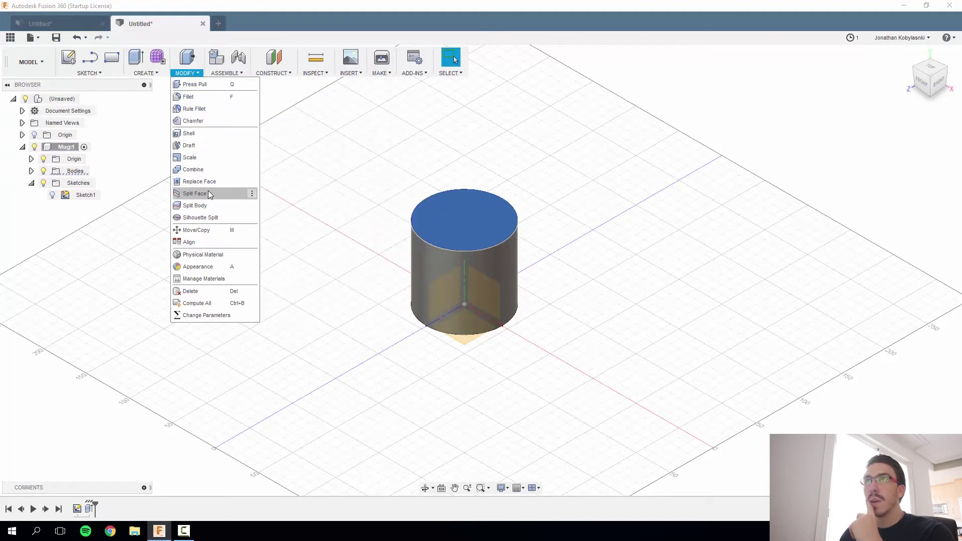
click(594, 218)
click(463, 214)
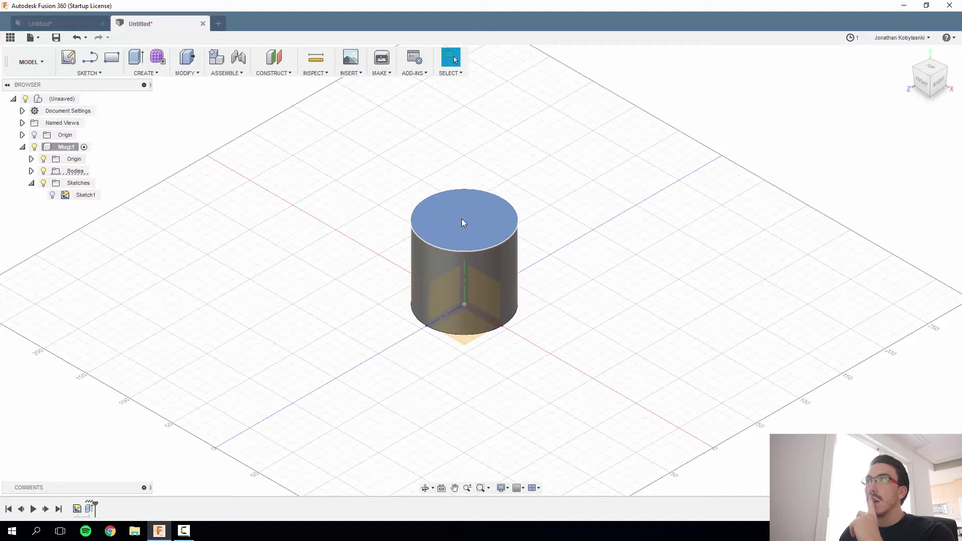
right_click(461, 219)
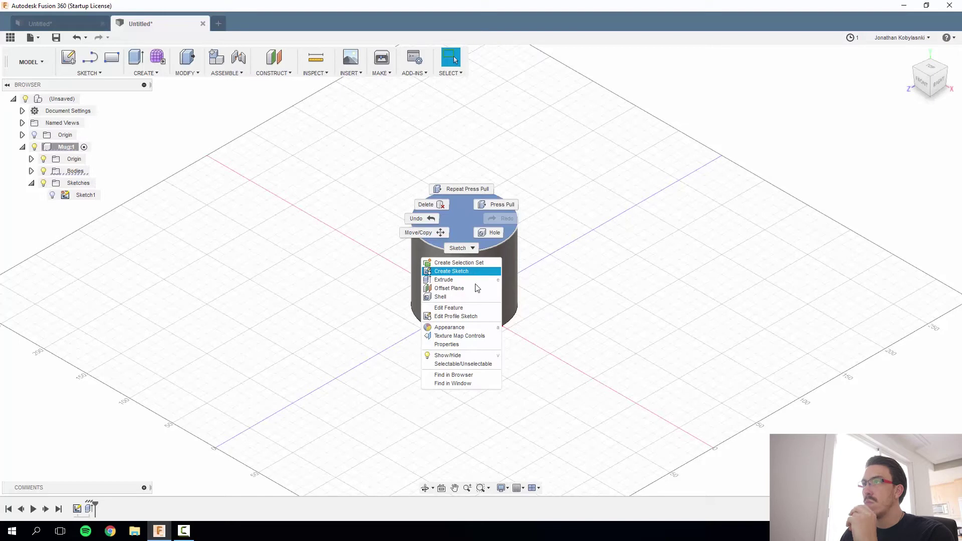
click(474, 308)
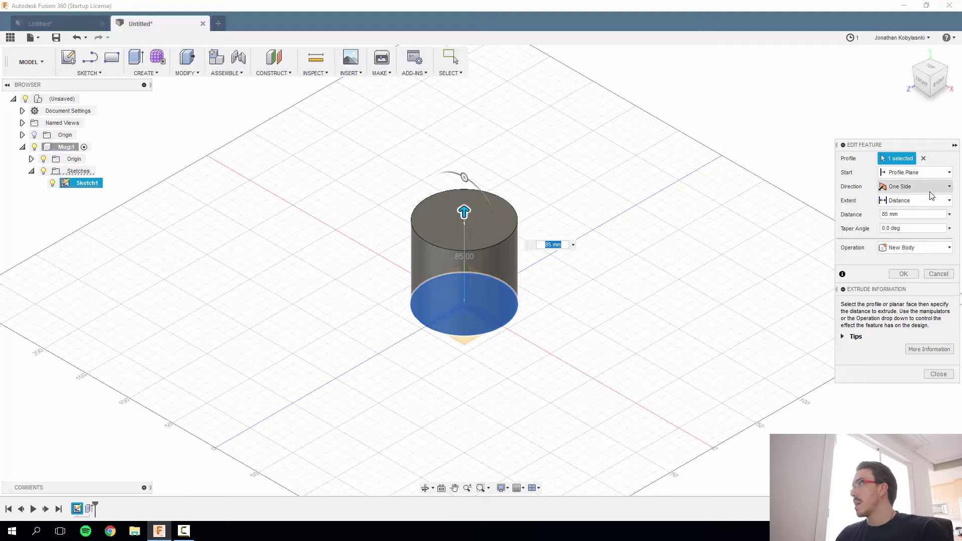
Try taper angles of 45 and 96.2 degrees on the cylinder's extrusion
click(950, 228)
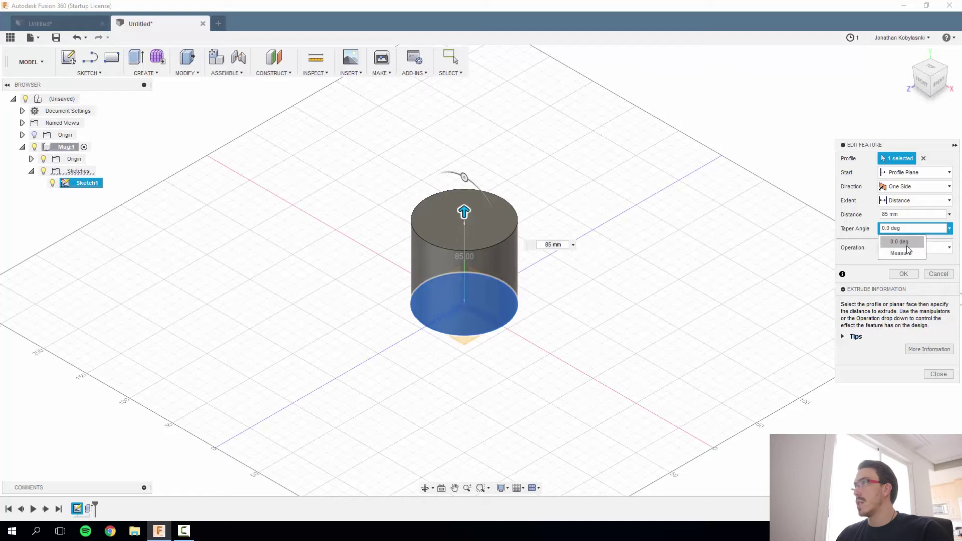
click(903, 229)
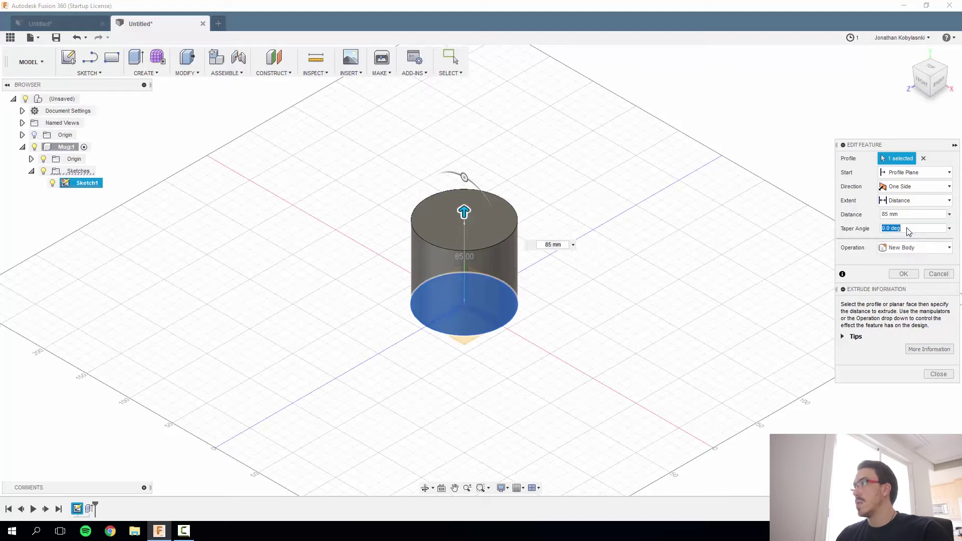
text(45)
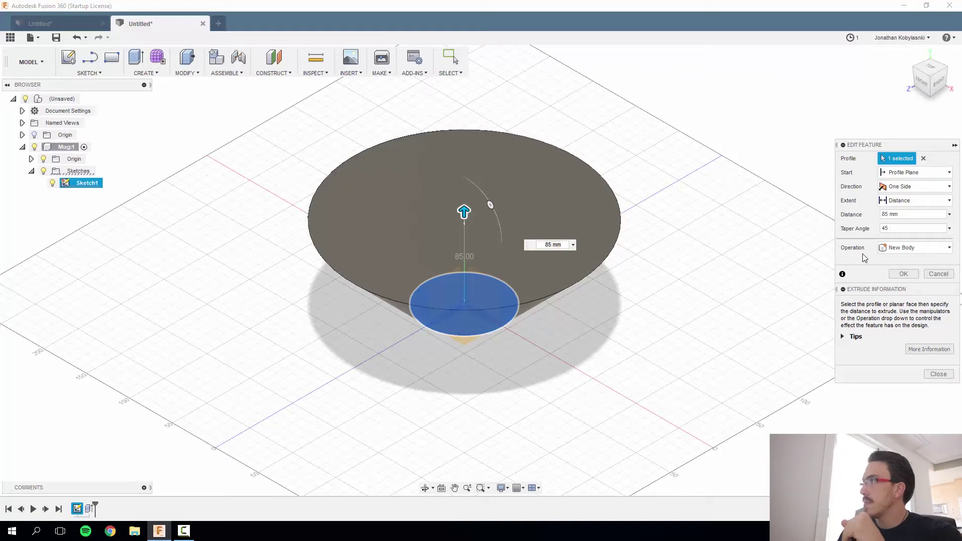
drag(901, 229, 856, 236)
text(96.2)
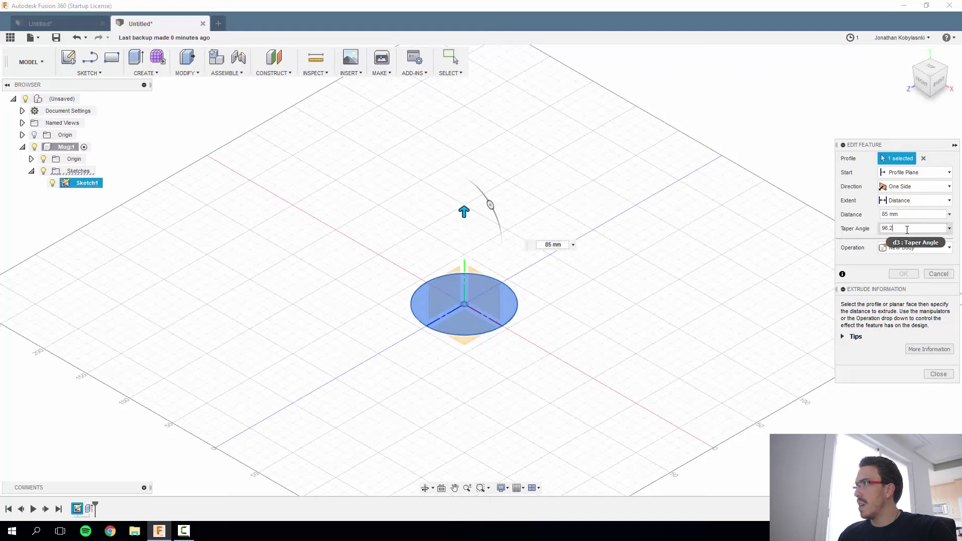
Try a taper angle of 51.2 degrees on the extrusion
drag(896, 228, 878, 229)
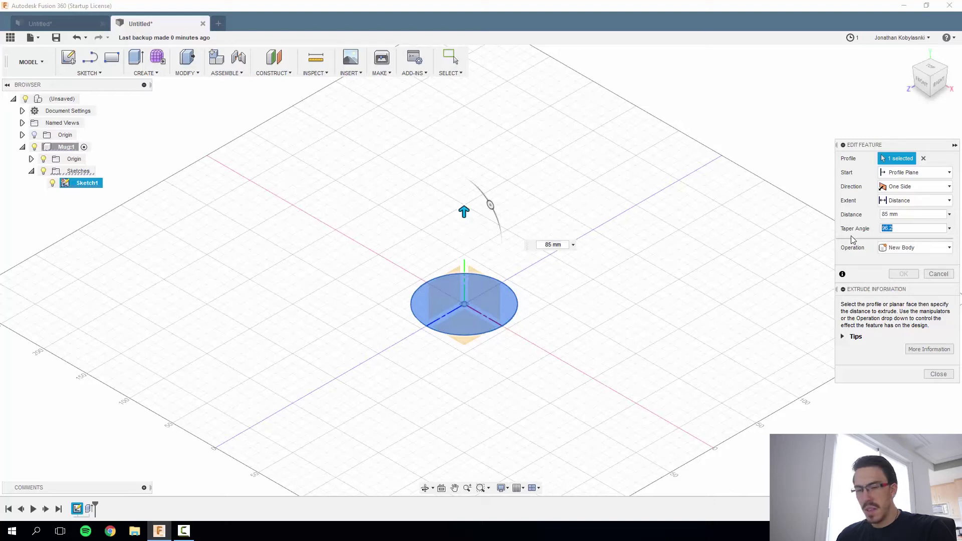
text(51)
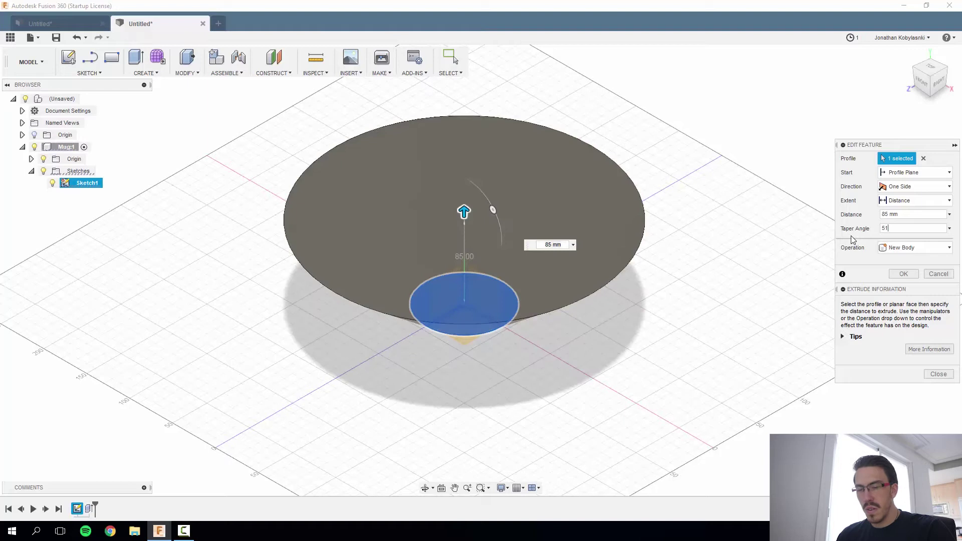
text(.2)
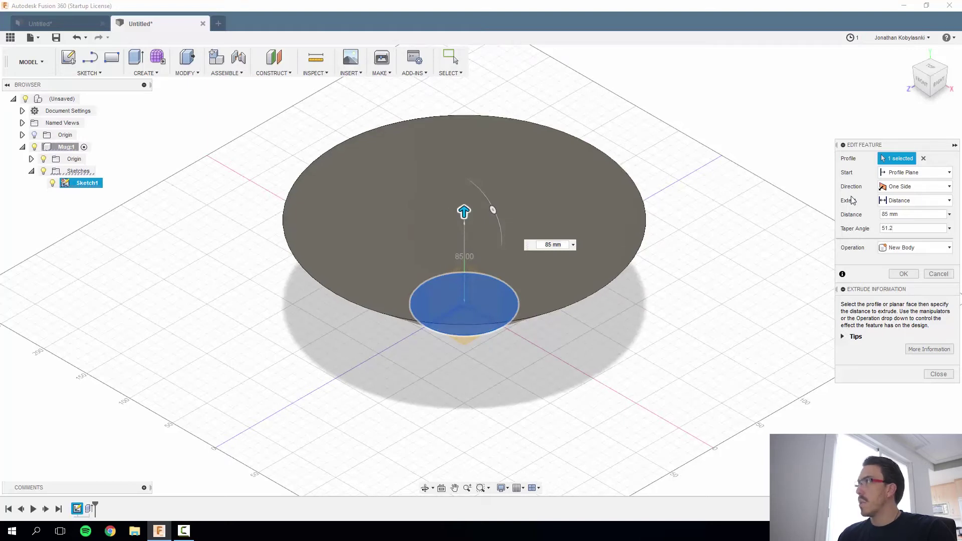
click(920, 213)
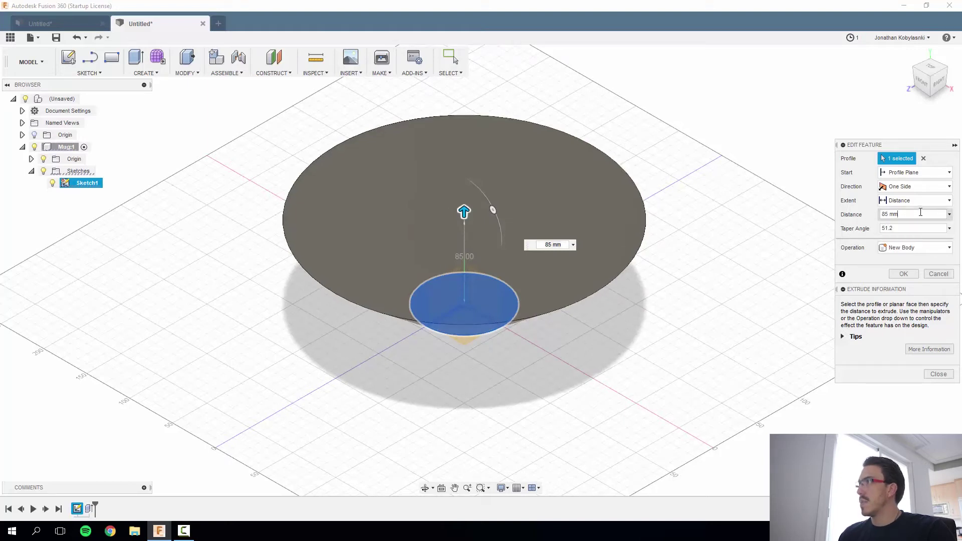
click(912, 228)
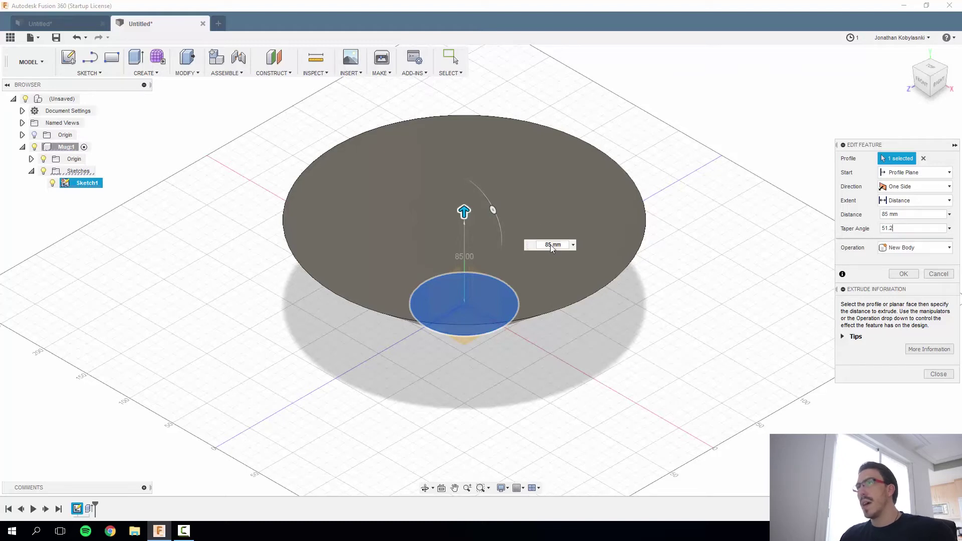
Reduce the extrusion's taper angle to a slight outward flare and apply the feature edit
drag(494, 208, 488, 189)
drag(493, 185, 478, 164)
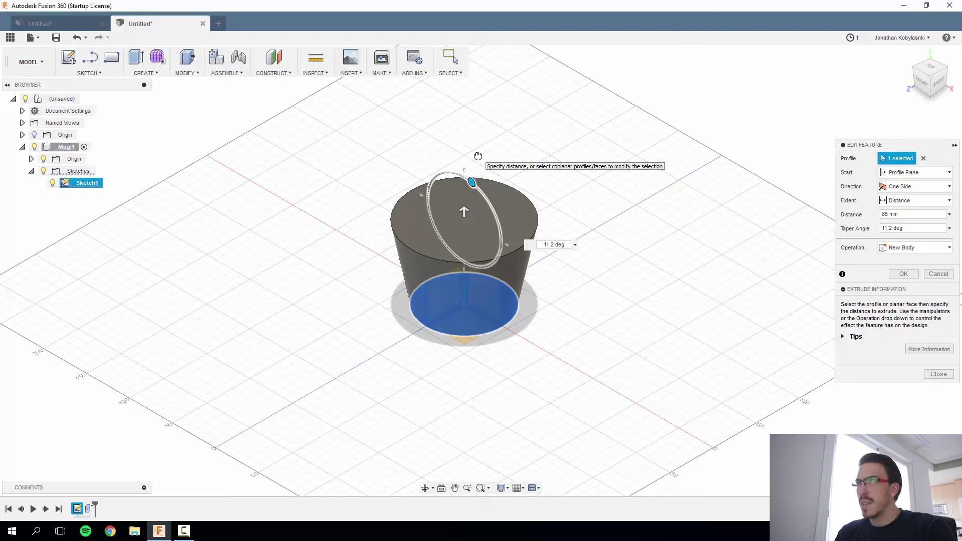
click(554, 244)
key(BackSpace)
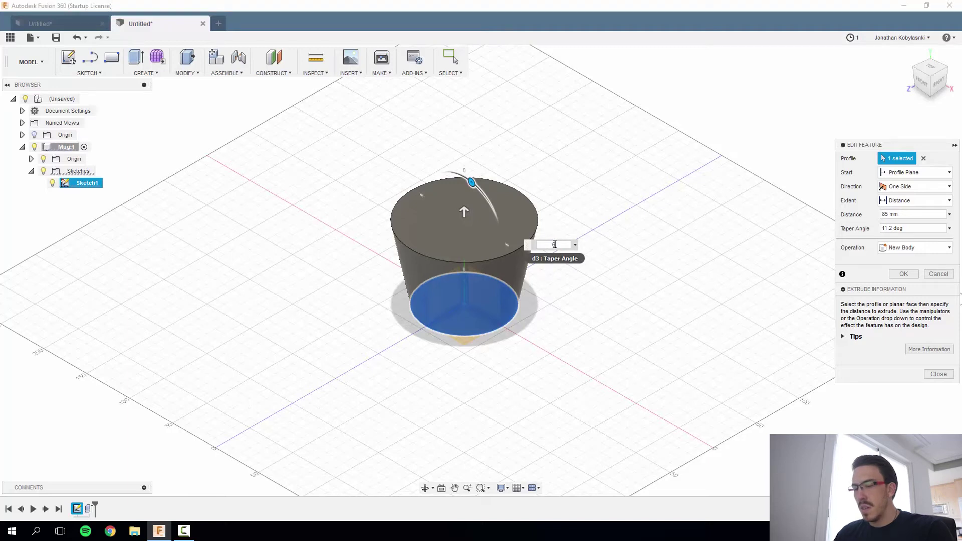
text(0)
key(Return)
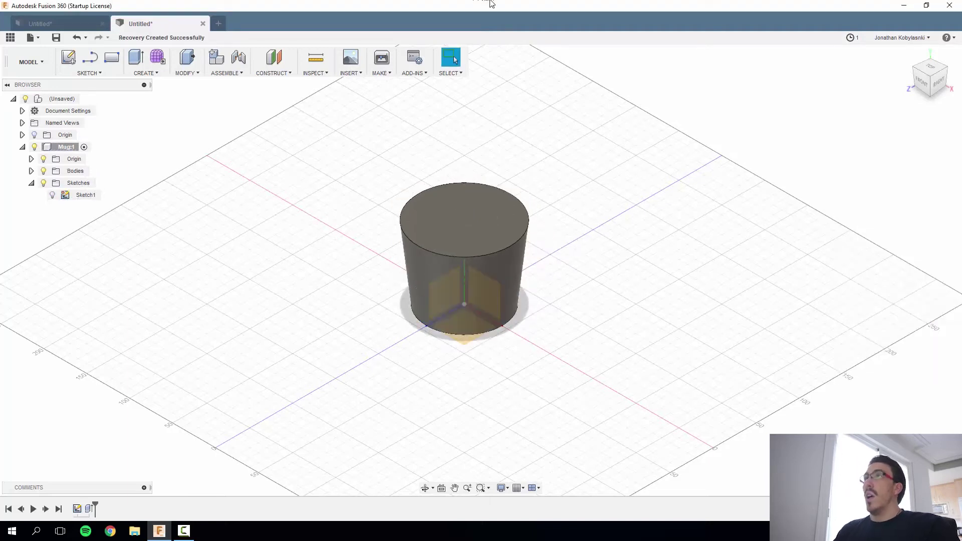
Create a sketch on the tapered body's top face and start an offset of its circular edge
right_click(479, 208)
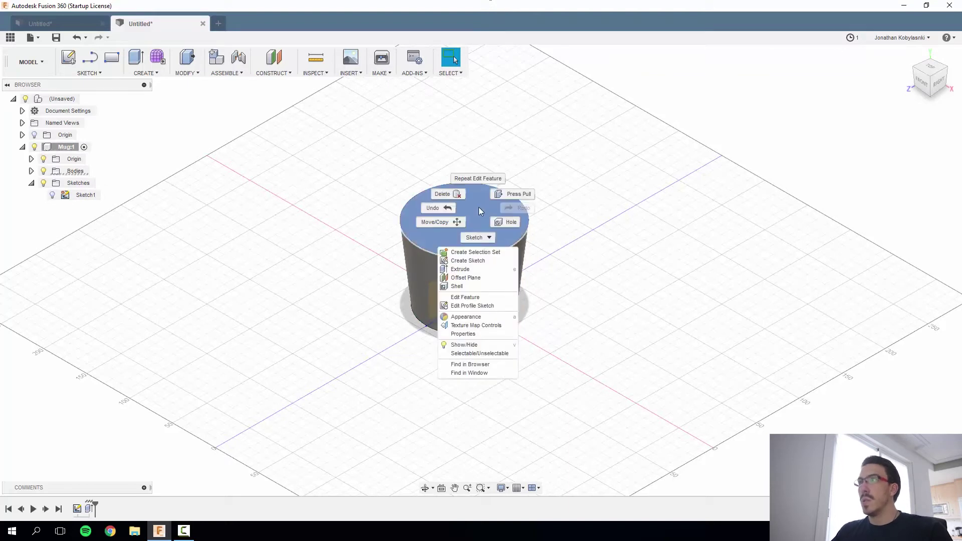
click(477, 260)
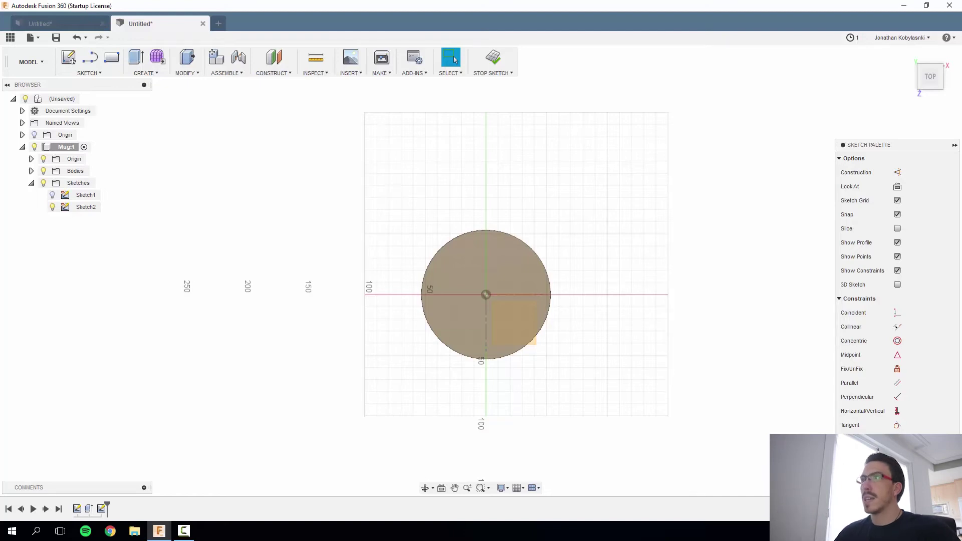
key(o)
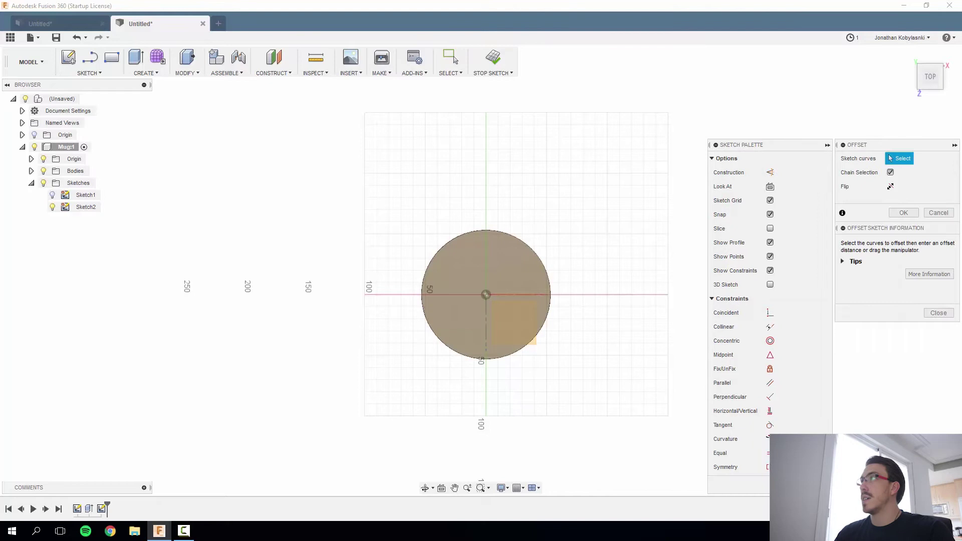
click(542, 265)
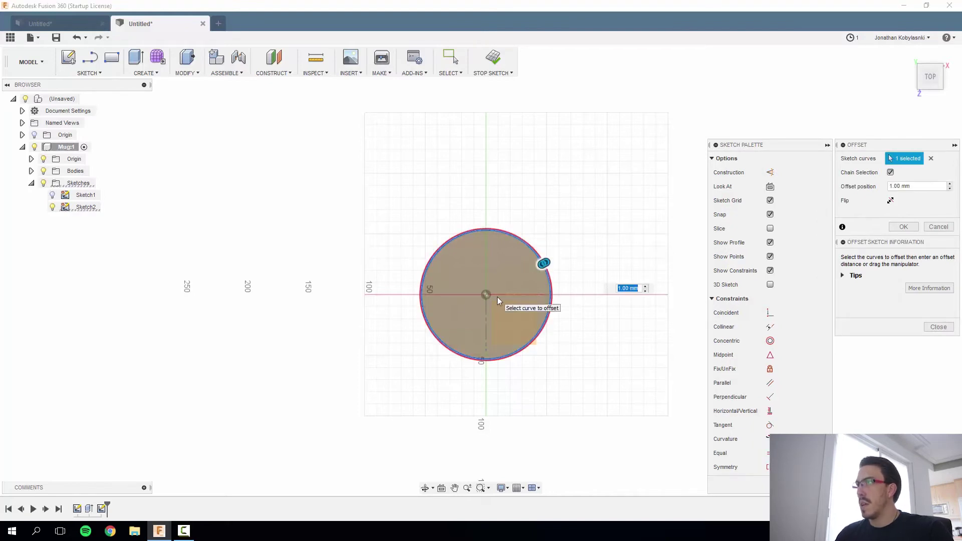
Try to set the offset position of the circular edge to -3.6 mm
text(-3.6)
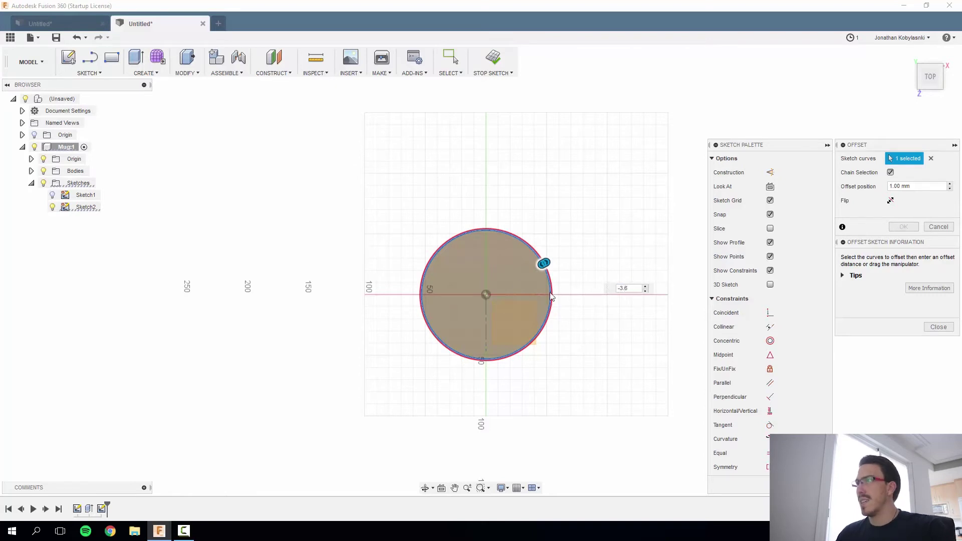
scroll(524, 294, down, 1)
scroll(524, 295, up, 3)
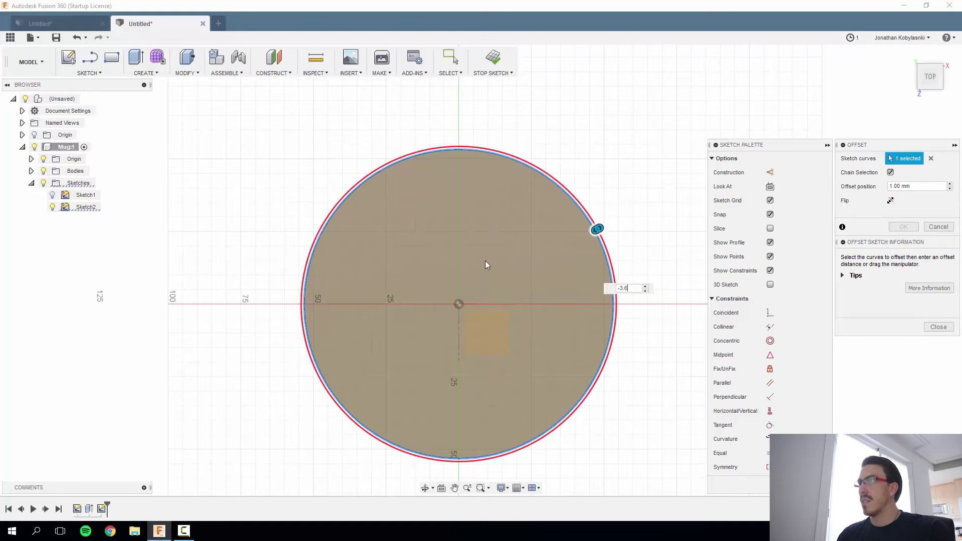
click(653, 206)
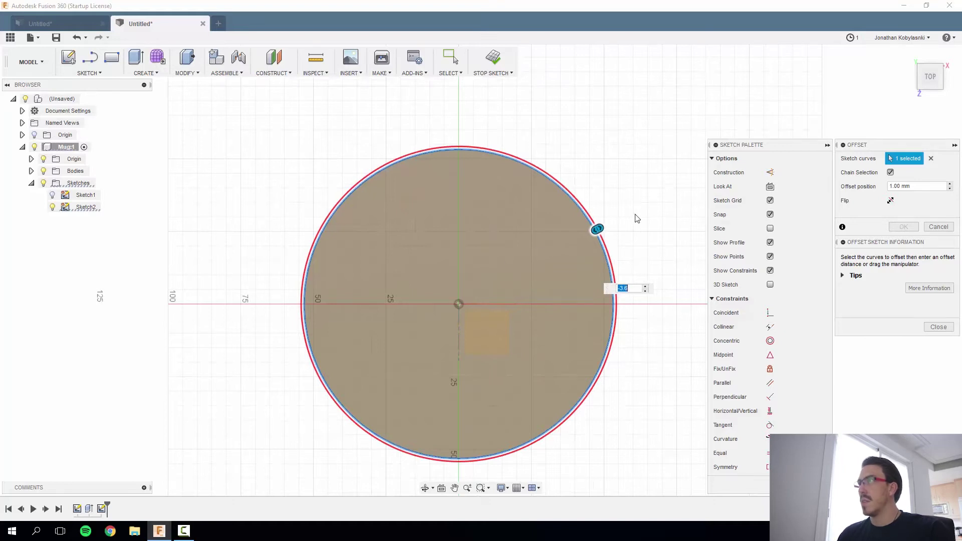
click(536, 287)
click(634, 289)
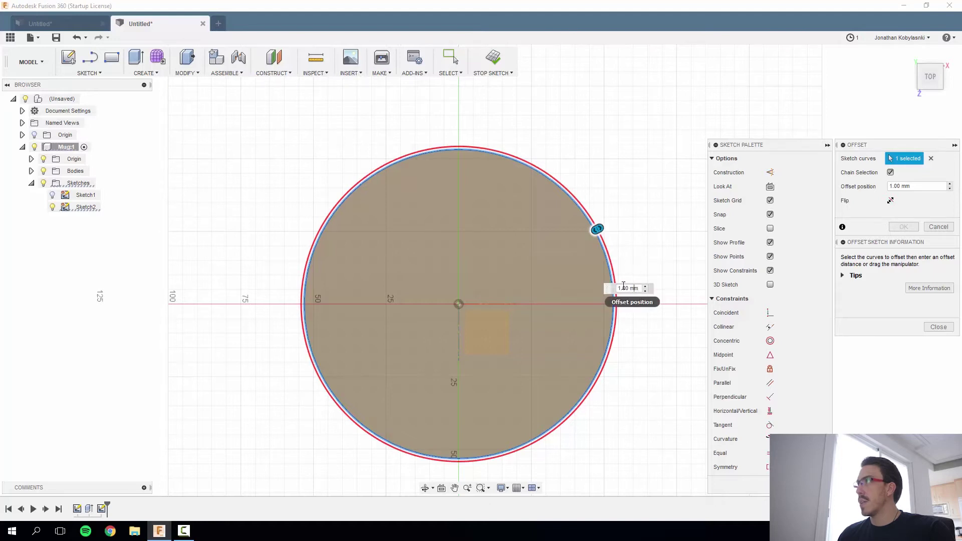
triple_click(624, 287)
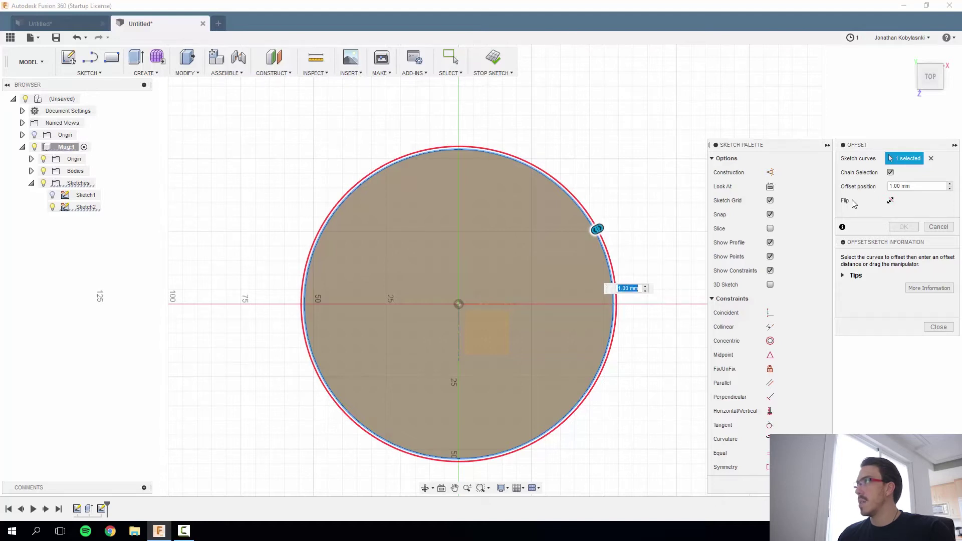
drag(922, 187, 858, 187)
text(-3.6)
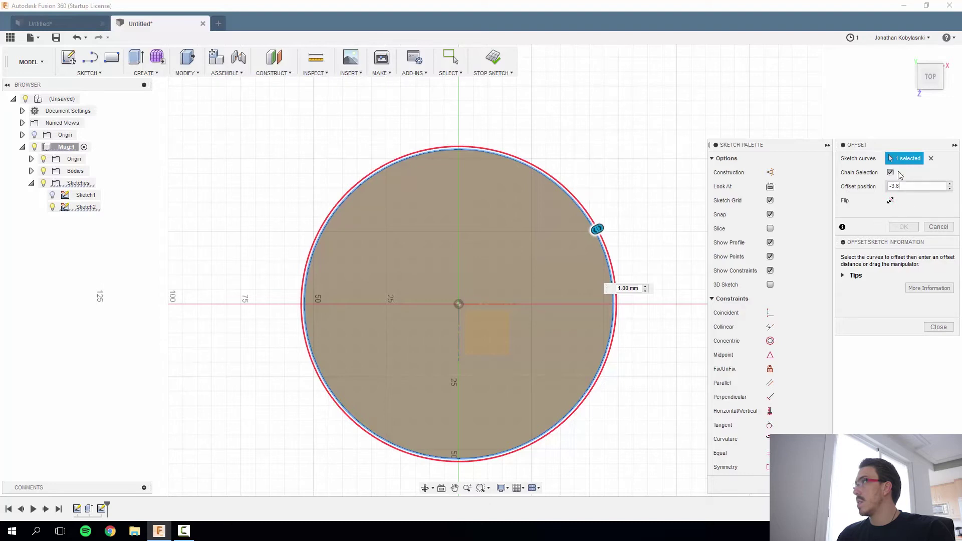
click(902, 158)
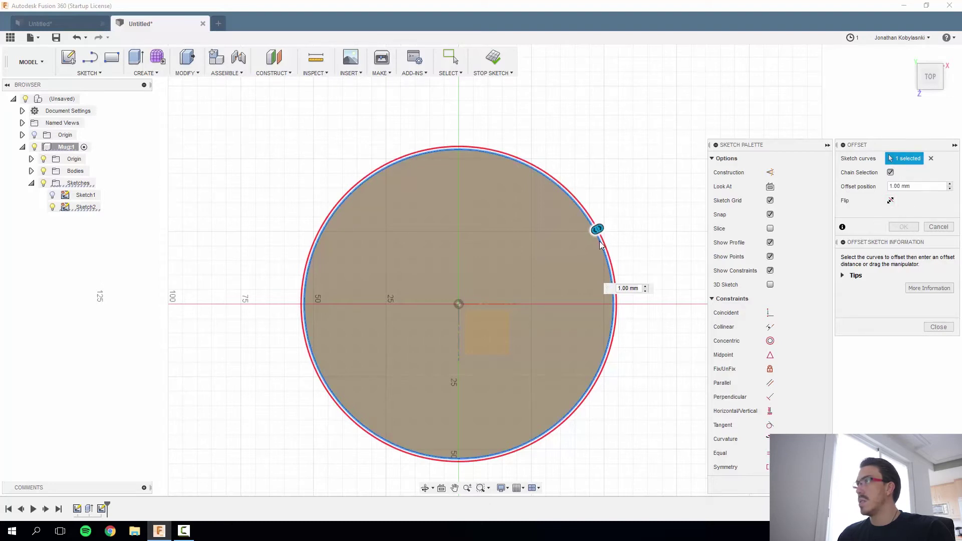
Offset the top face's circular edge inwards and set the offset dimension to 3.6 mm
drag(597, 230, 547, 252)
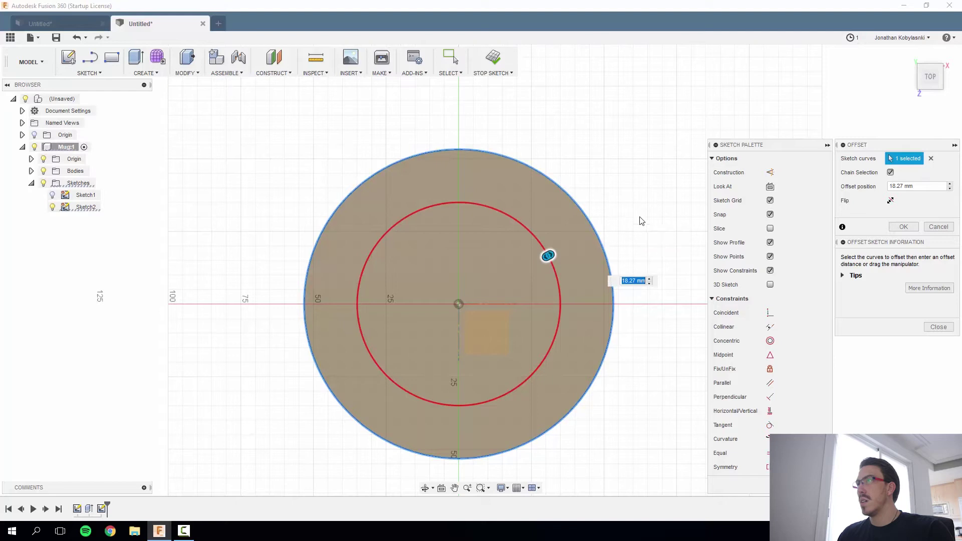
key(Return)
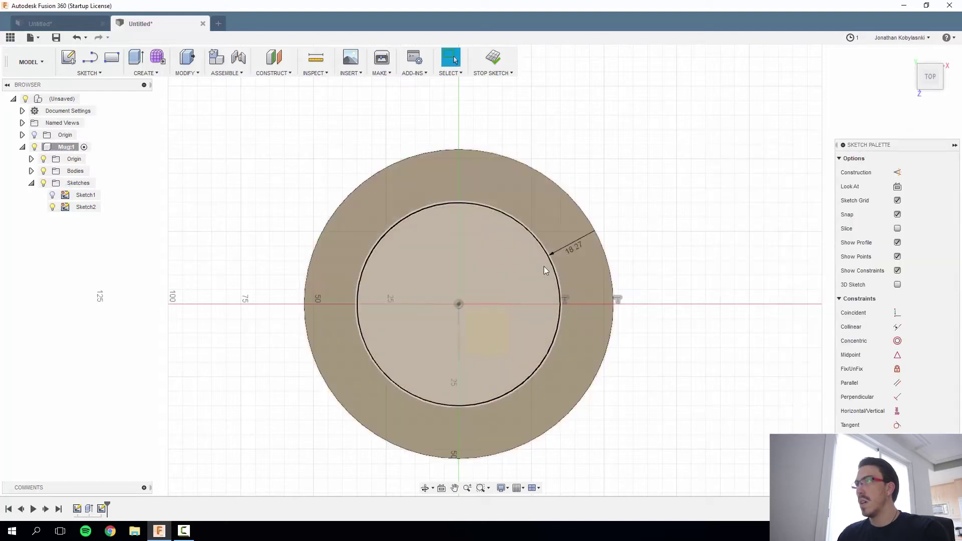
double_click(573, 247)
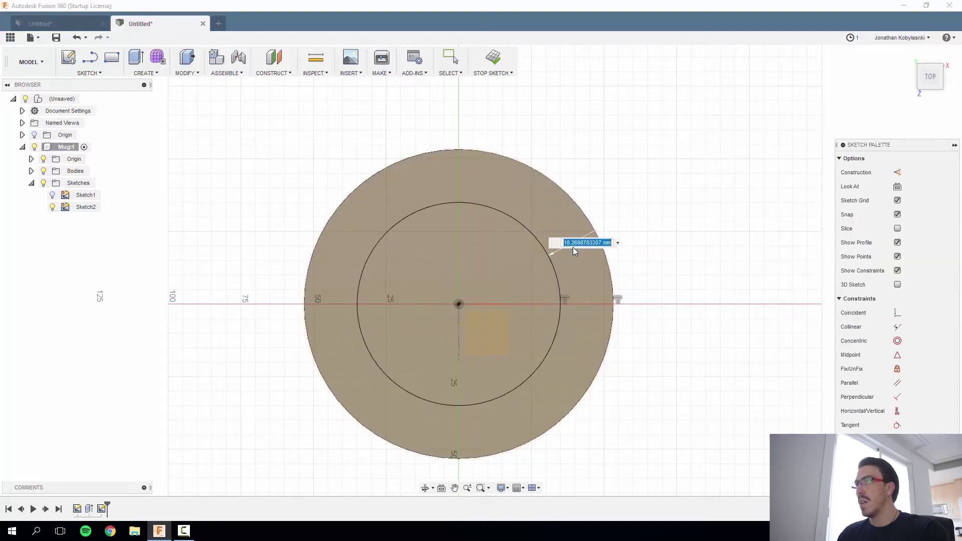
text(3.)
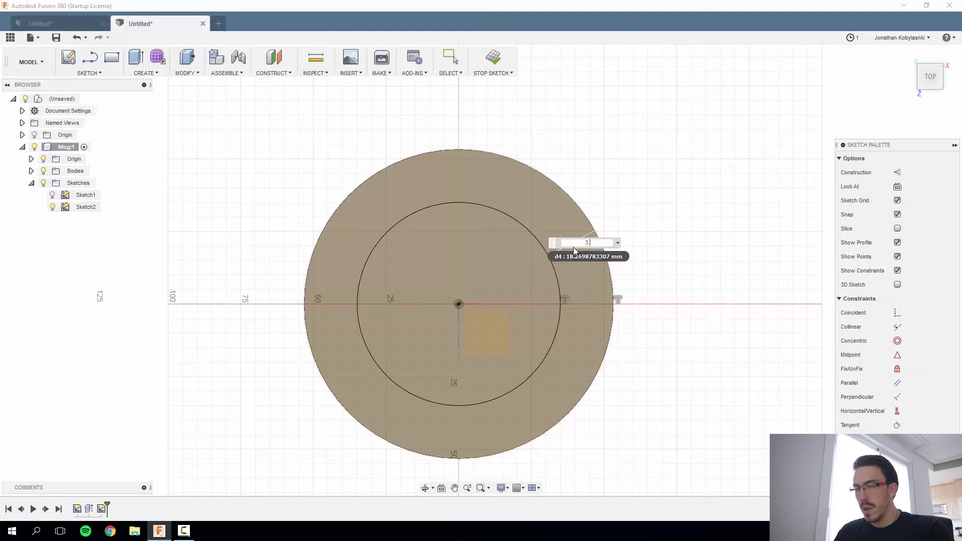
text(6)
key(Return)
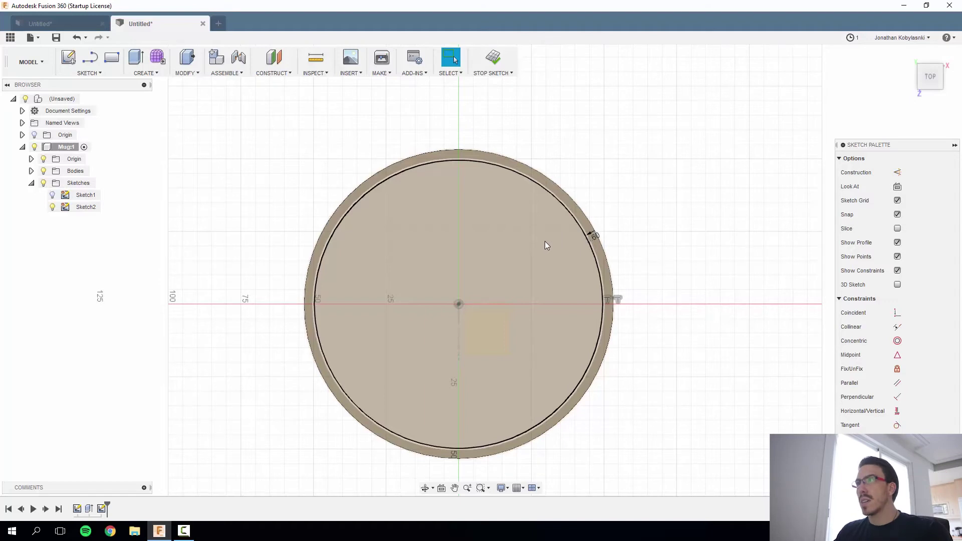
key(q)
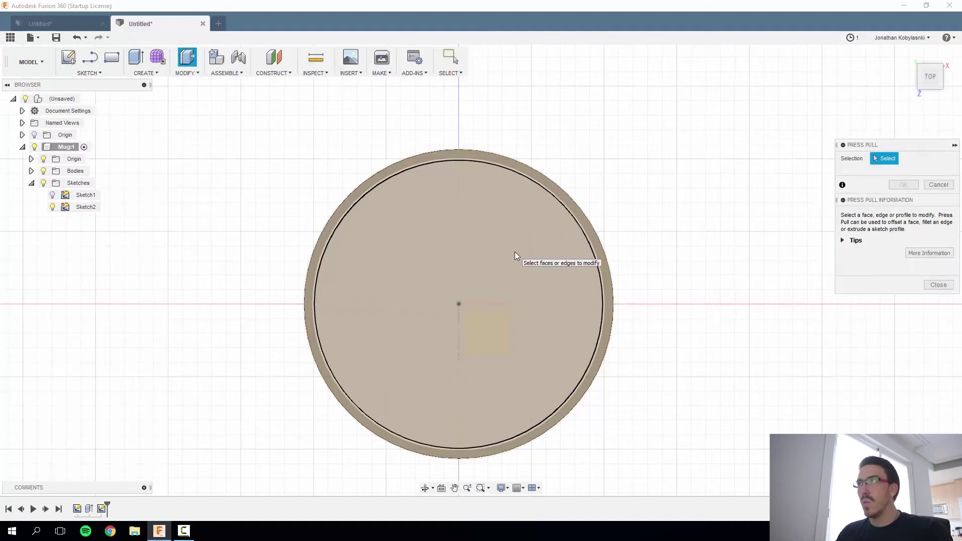
click(515, 256)
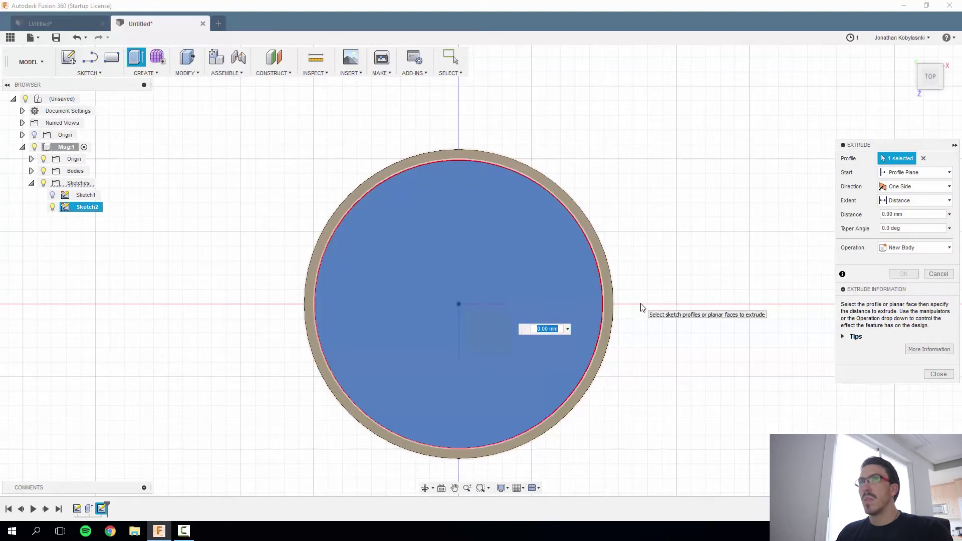
key(Escape)
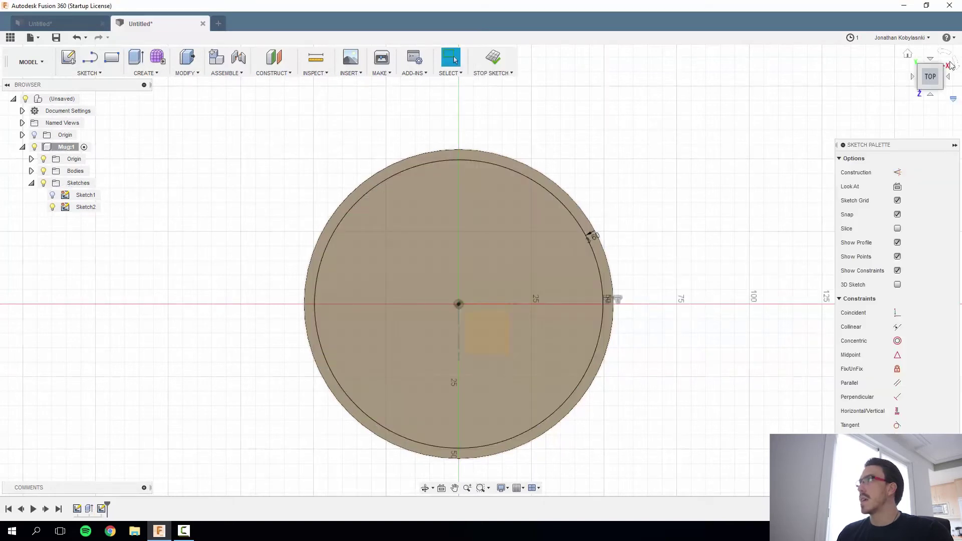
Start extruding the inner circle profile as a cut, using the To Object extent with the mug's bottom face as its end
click(908, 54)
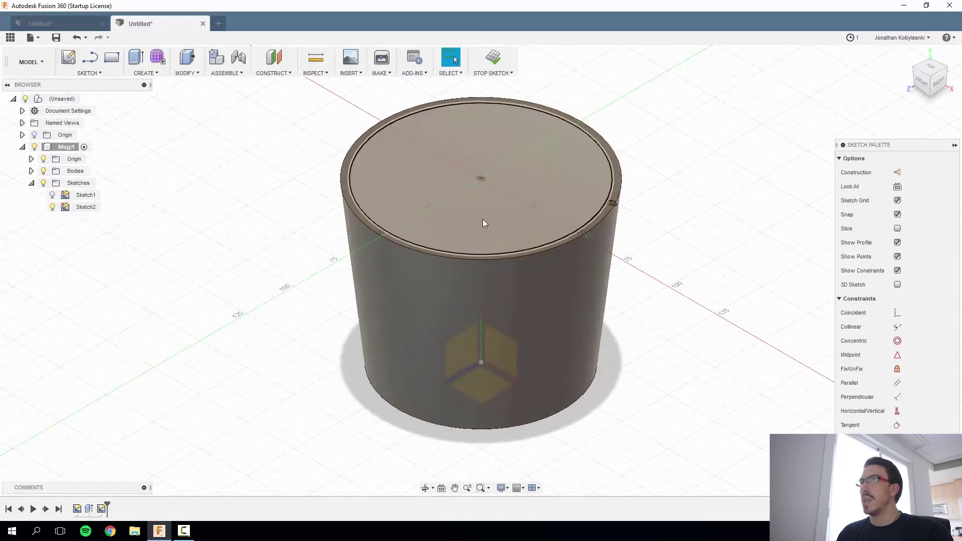
key(e)
click(483, 223)
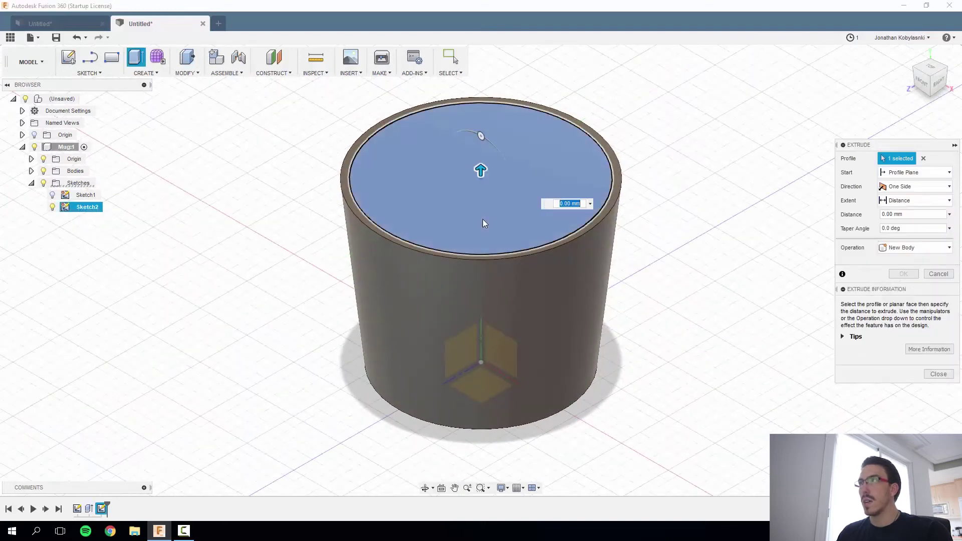
click(916, 201)
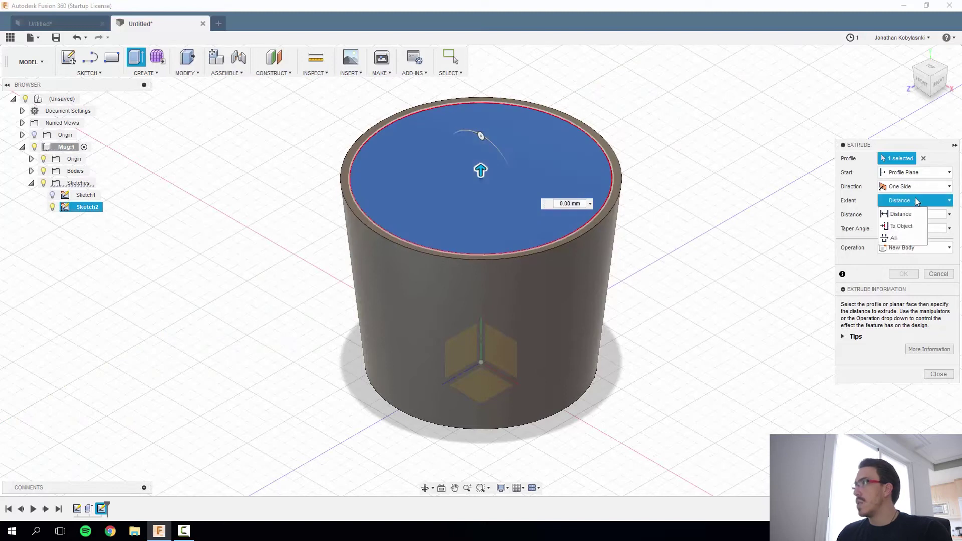
click(913, 227)
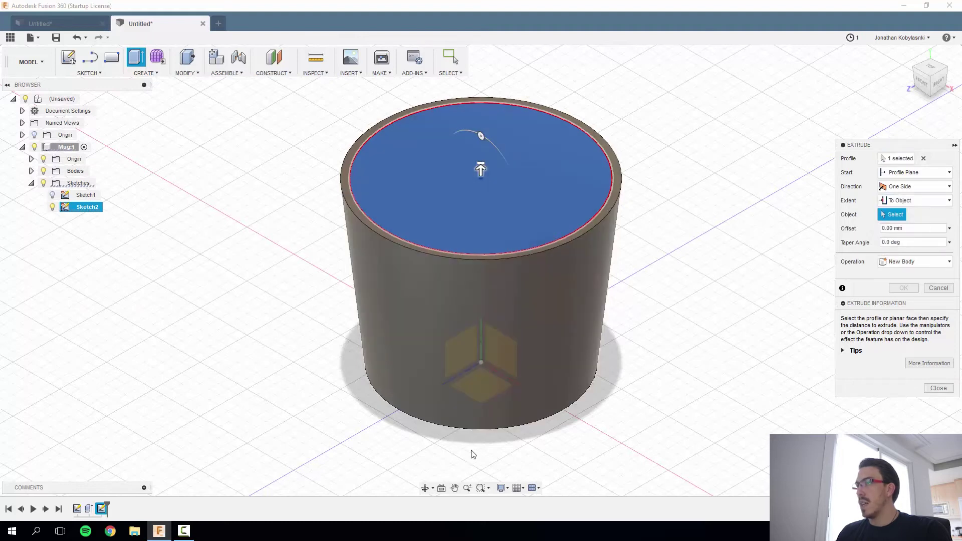
right_click(471, 449)
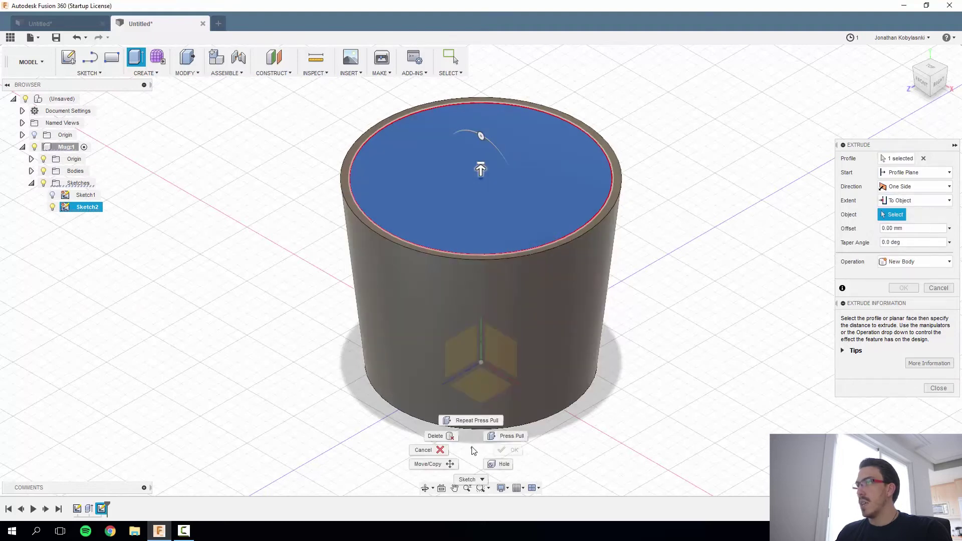
click(639, 440)
middle_drag(633, 382, 642, 326)
click(541, 307)
shift+middle_drag(655, 273, 705, 249)
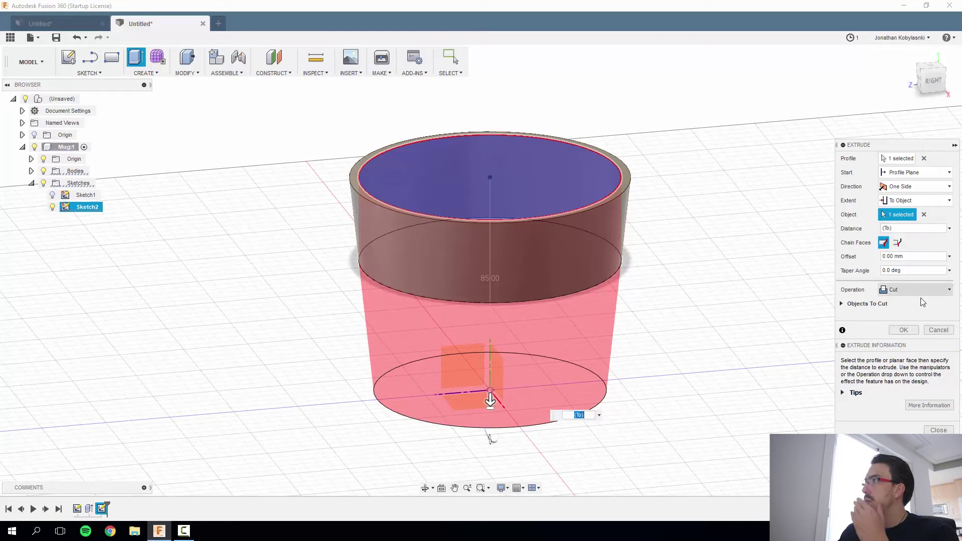
Apply the cut with a 10 mm offset from the bottom face, and undo it
click(909, 256)
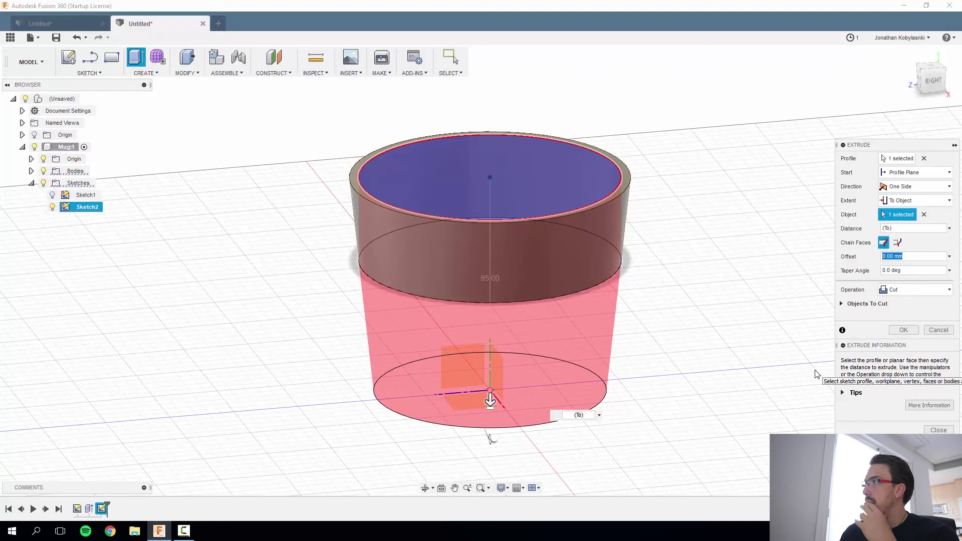
text(10)
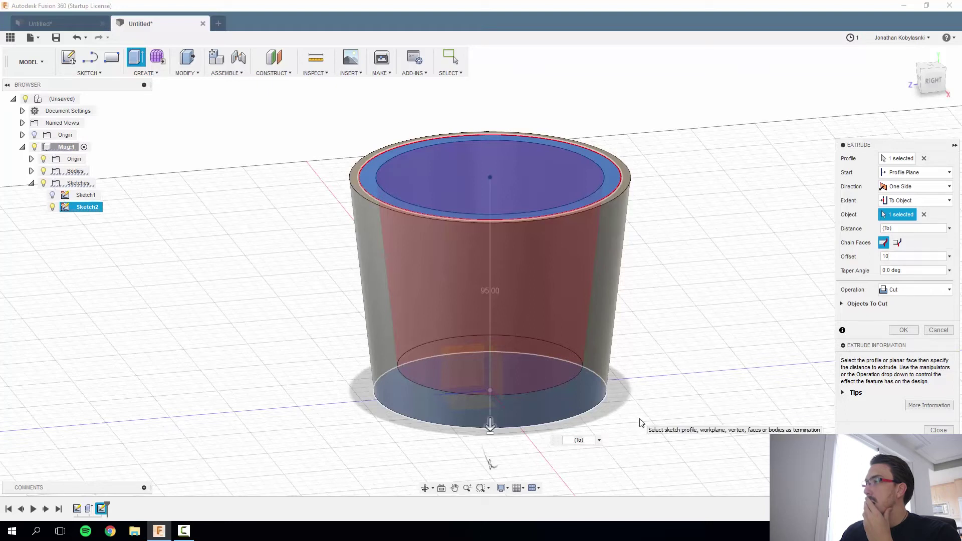
middle_drag(639, 422, 714, 421)
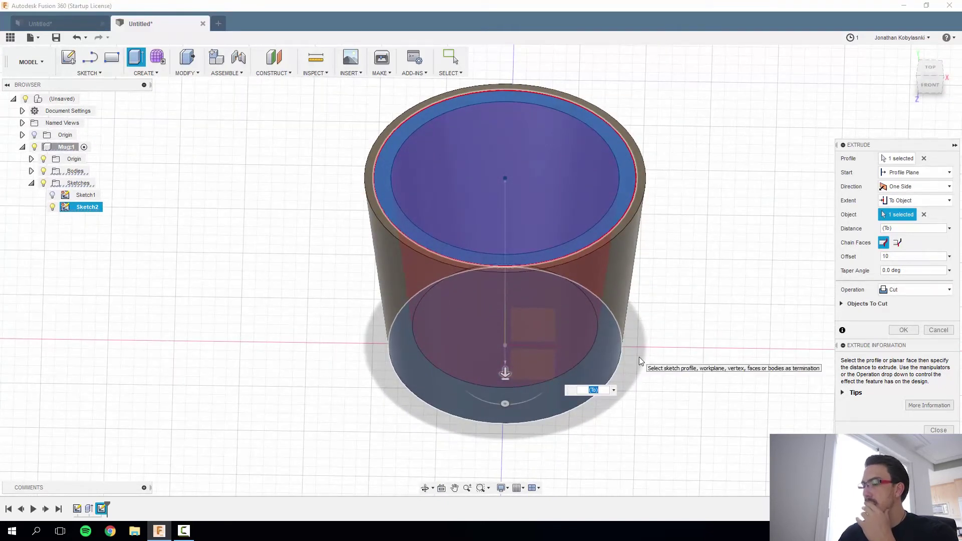
key(Return)
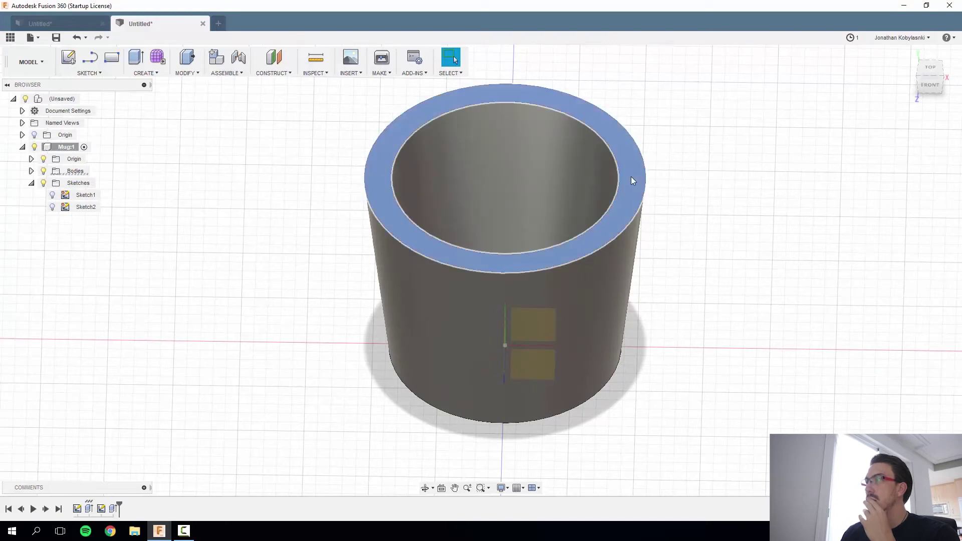
click(631, 177)
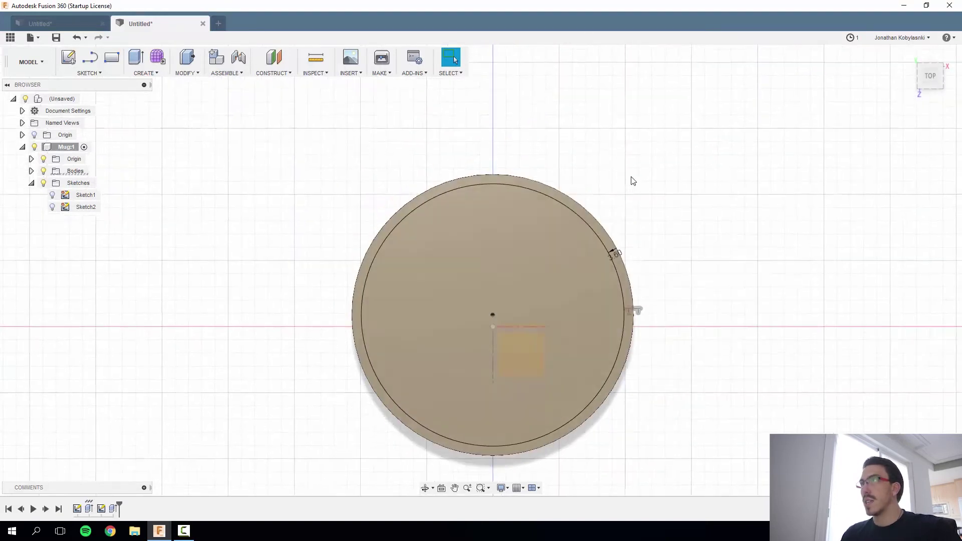
Set up an extrude cut of the inner circle profile with a To Object extent ending at the mug's bottom face
click(602, 289)
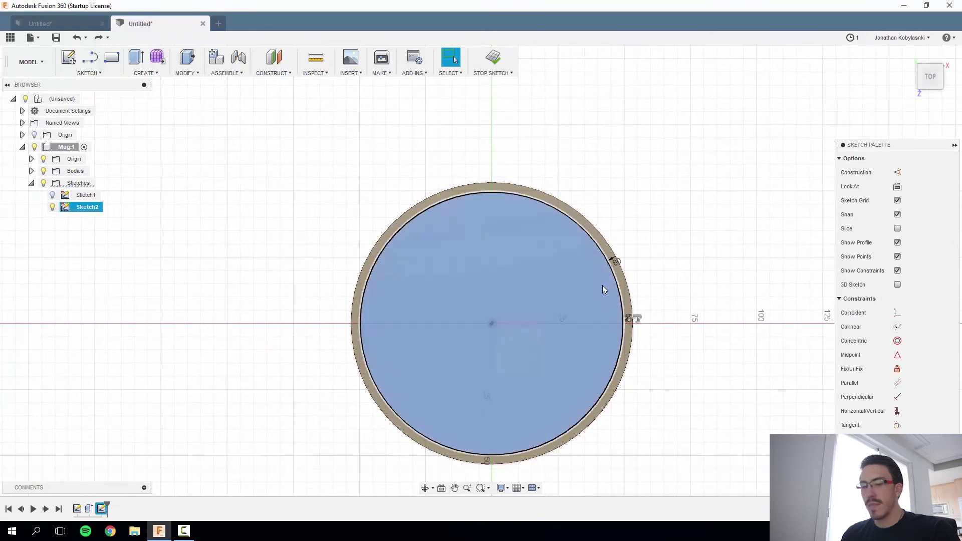
key(e)
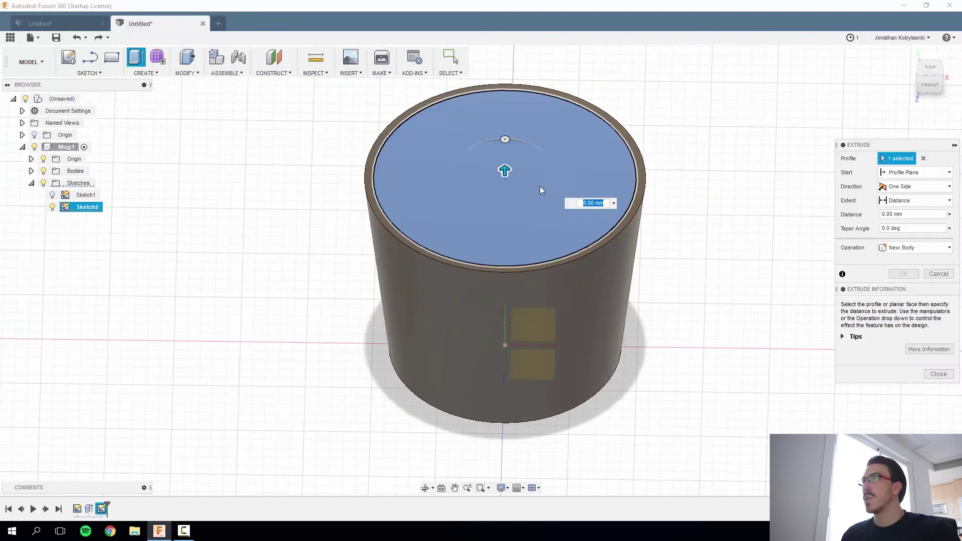
click(920, 201)
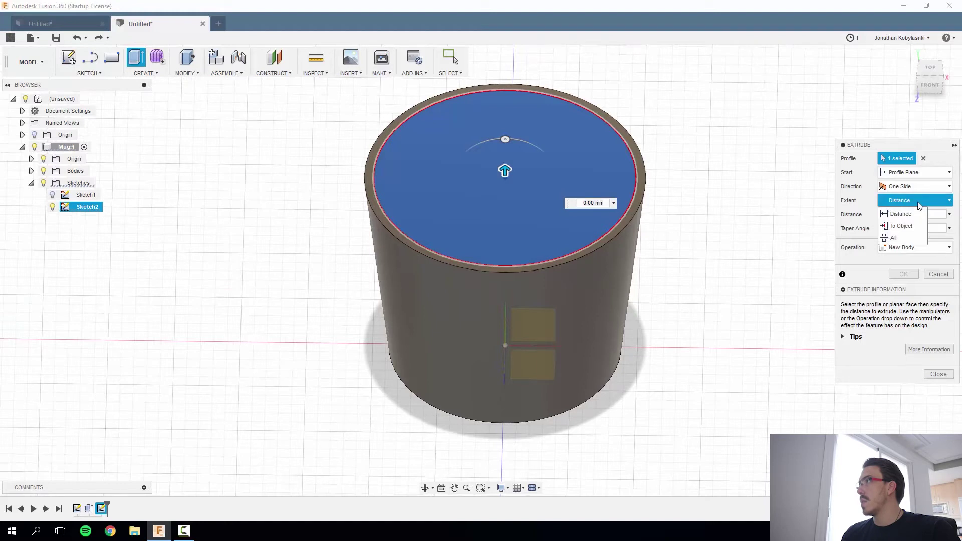
click(907, 225)
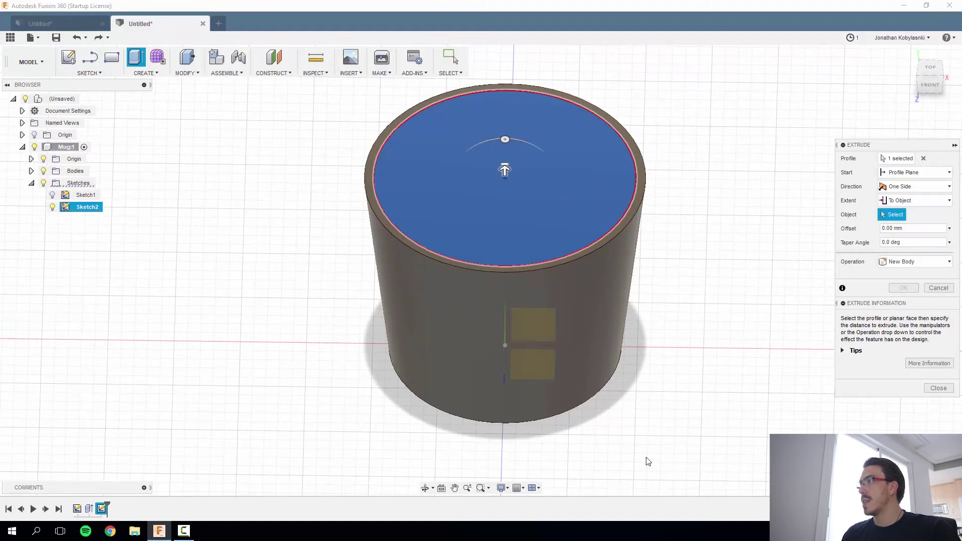
shift+middle_drag(662, 451, 642, 387)
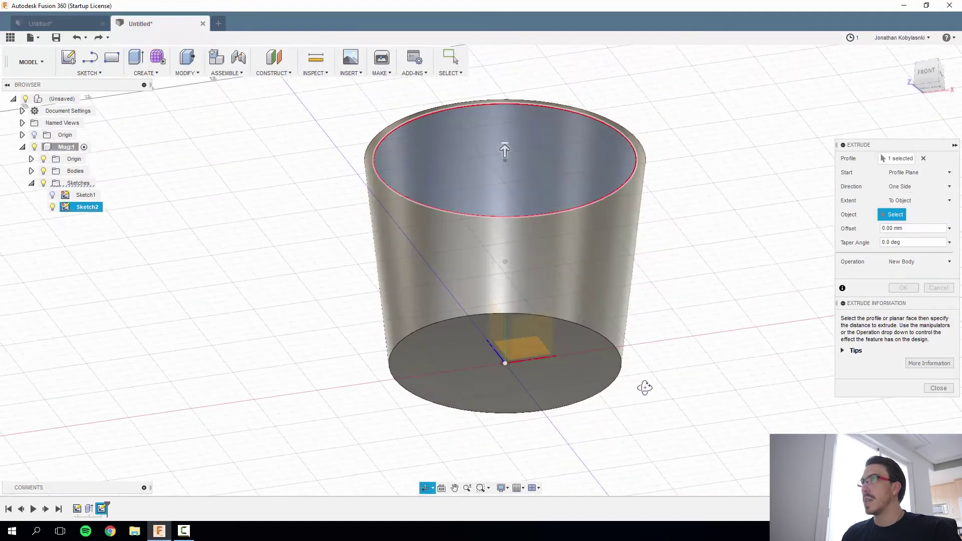
click(534, 392)
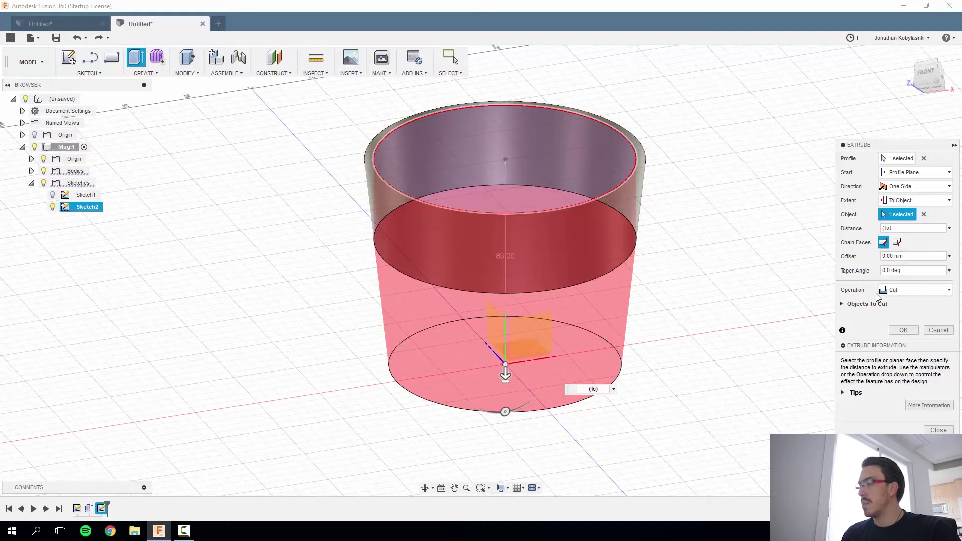
Try offsets of 10 mm and -10 mm from the bottom face, and return the cut's offset to 10 mm
key(BackSpace)
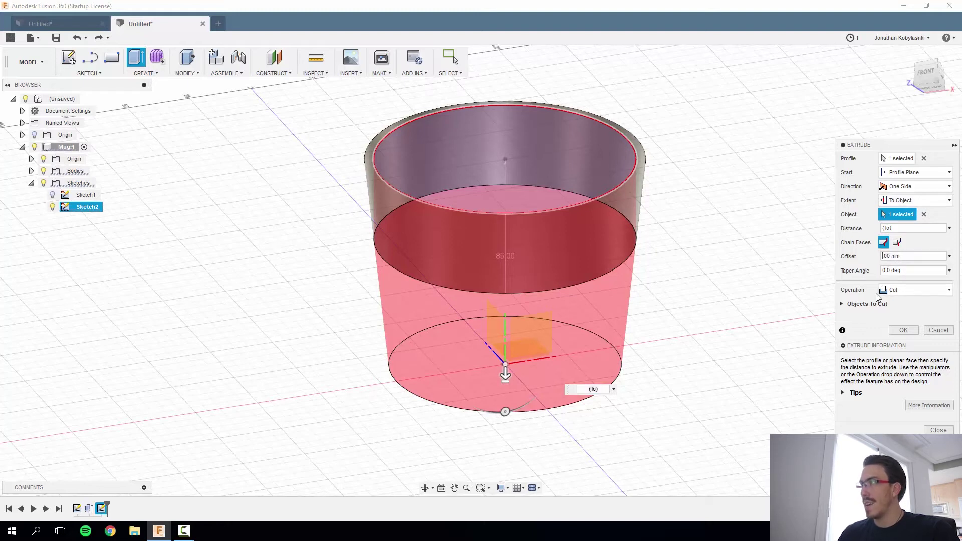
text(10.)
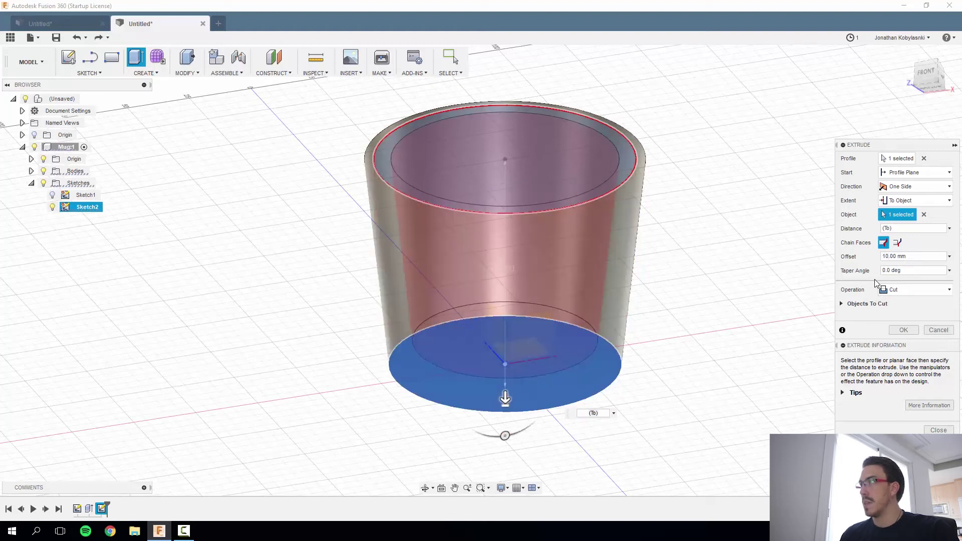
click(885, 258)
text(-)
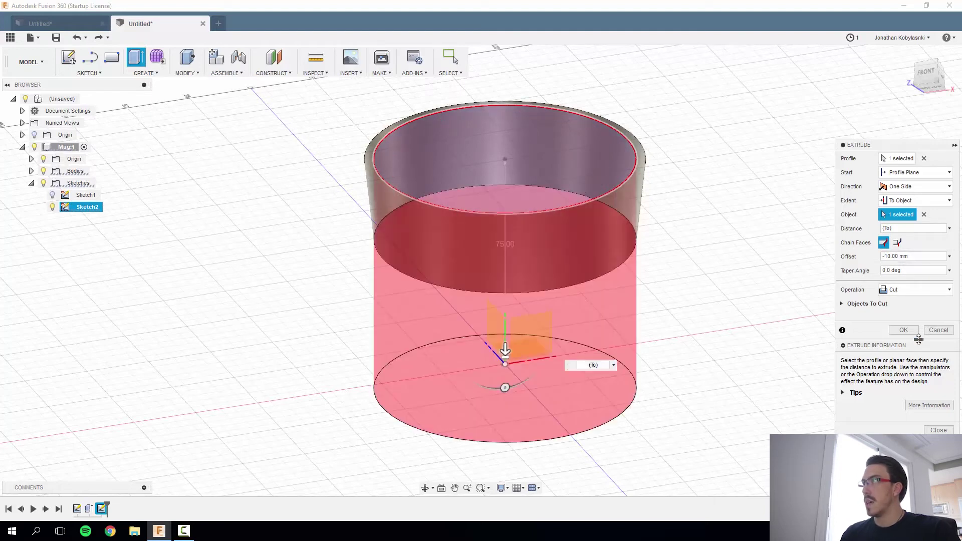
key(BackSpace)
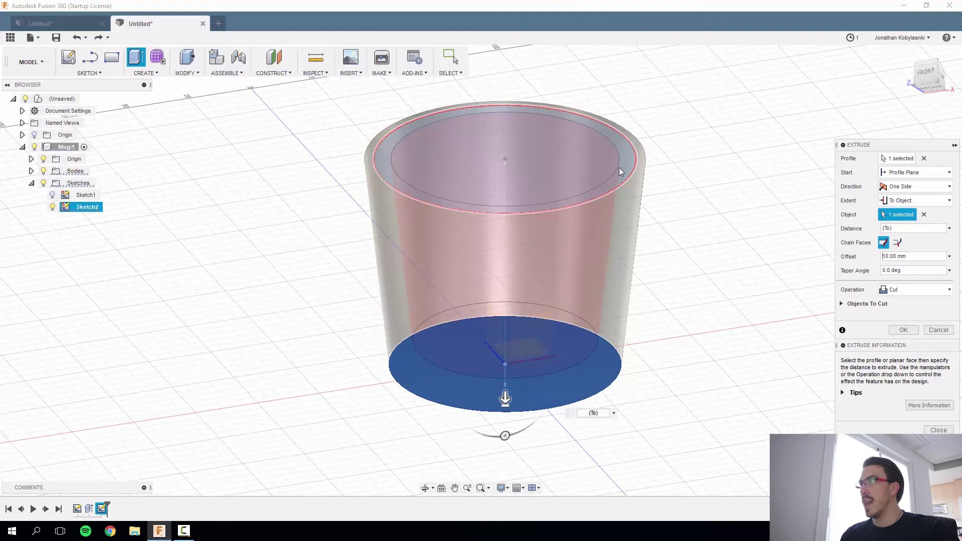
Try the alternative chain faces option, restore the original one, and set the cut's offset to 0.10 mm
click(897, 243)
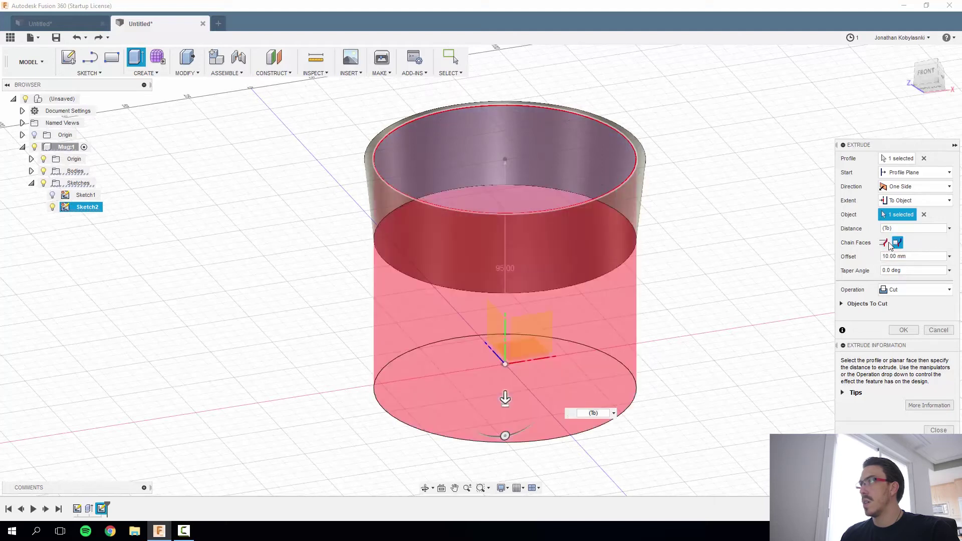
click(885, 244)
click(891, 257)
double_click(891, 257)
key(BackSpace)
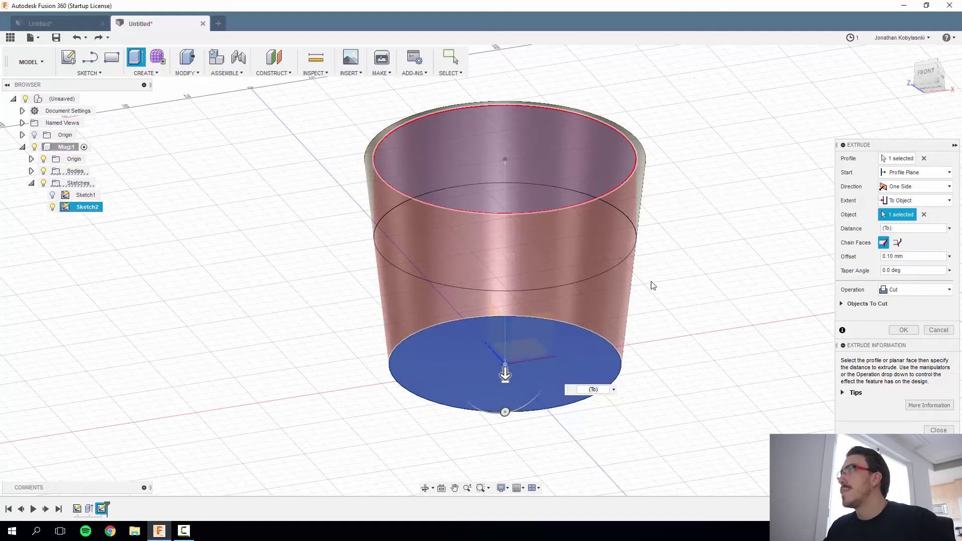
middle_drag(518, 339, 602, 405)
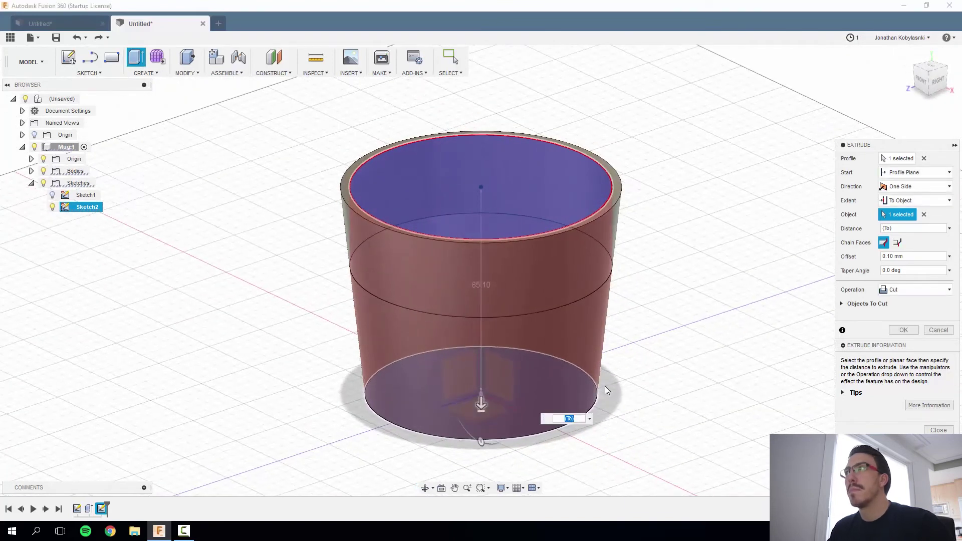
Try the cut with a 10 mm offset again and reset the offset to 0
click(886, 256)
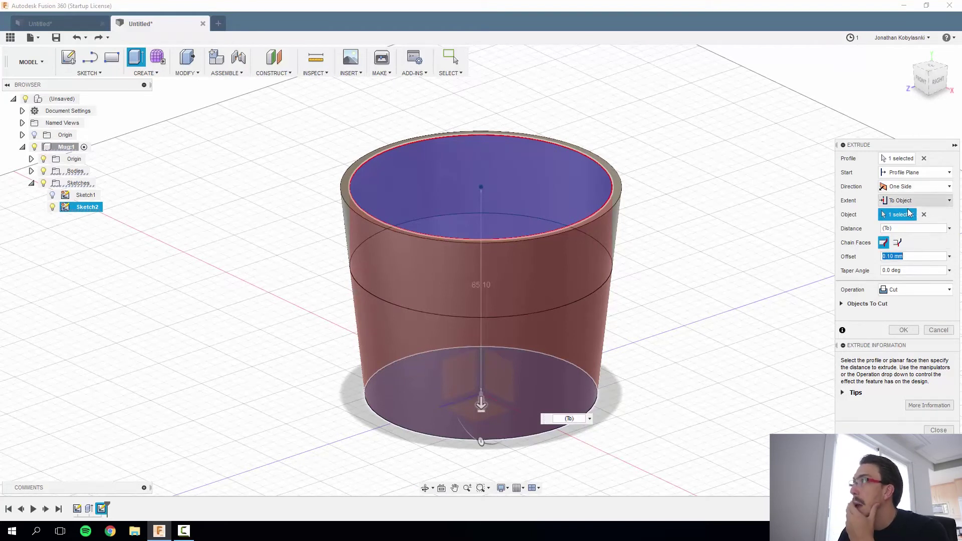
text(10)
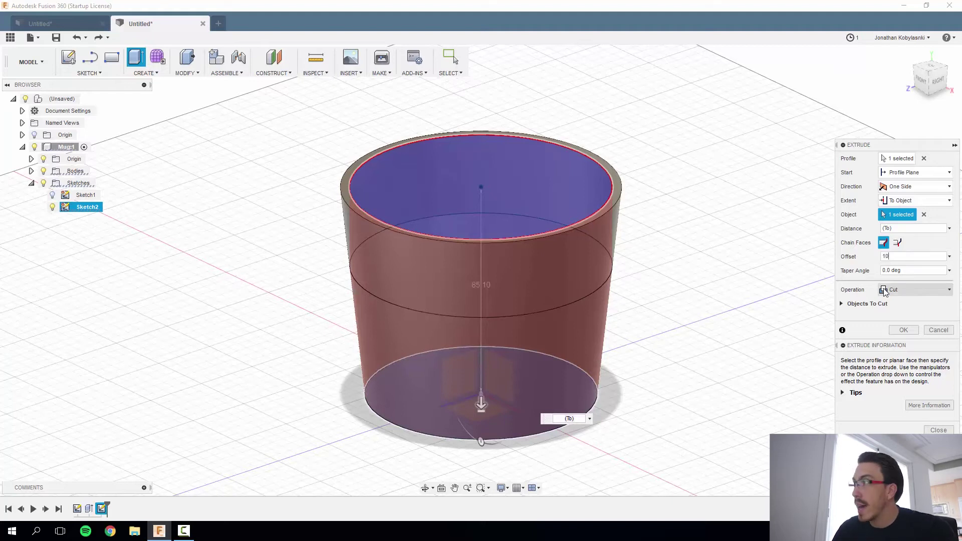
key(Return)
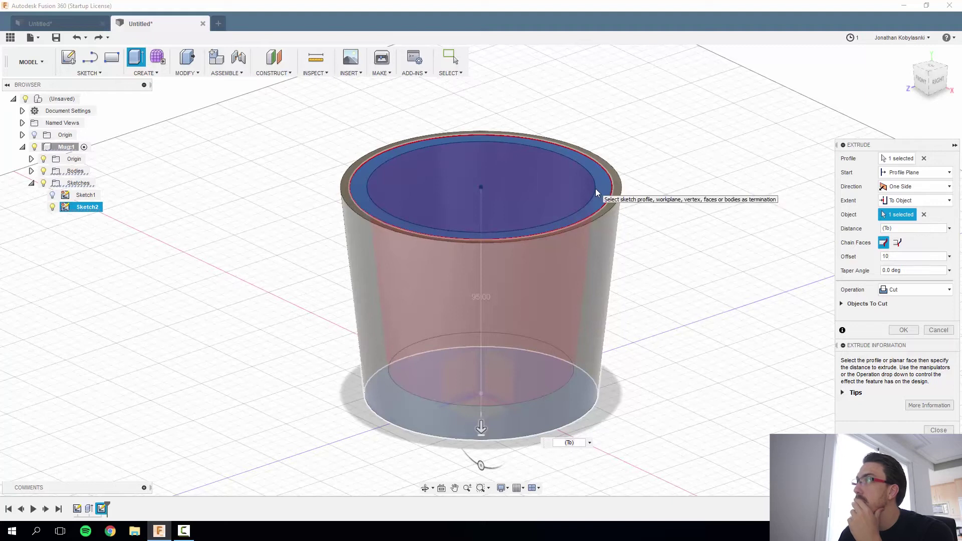
key(BackSpace)
key(BackSpace)
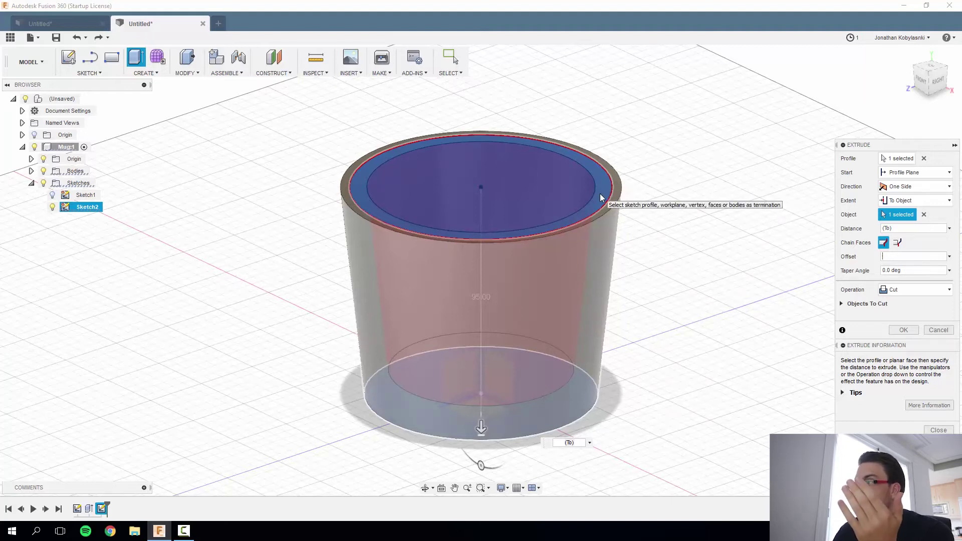
text(0)
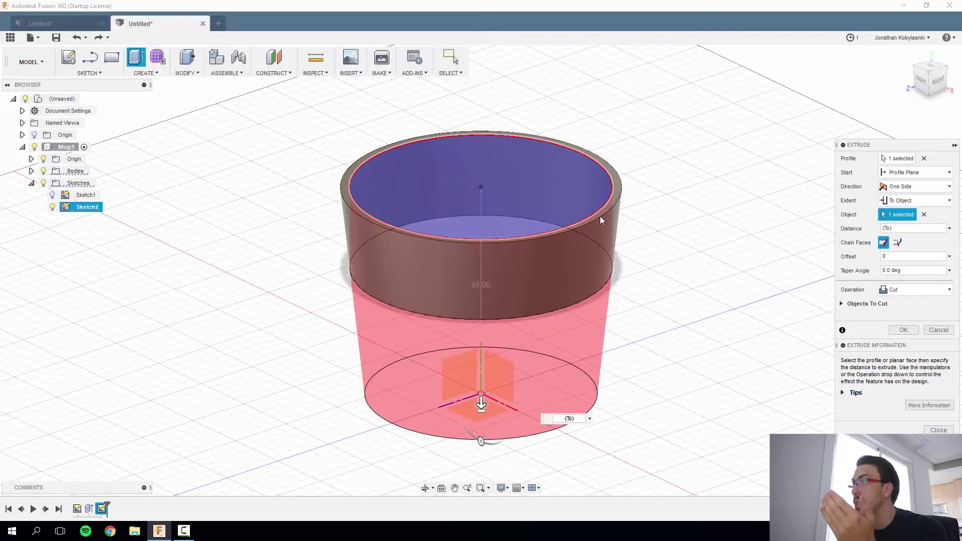
Keep the cut's To Object extent, try a taper angle of 6.3 deg and set it to -6.3 deg
click(905, 202)
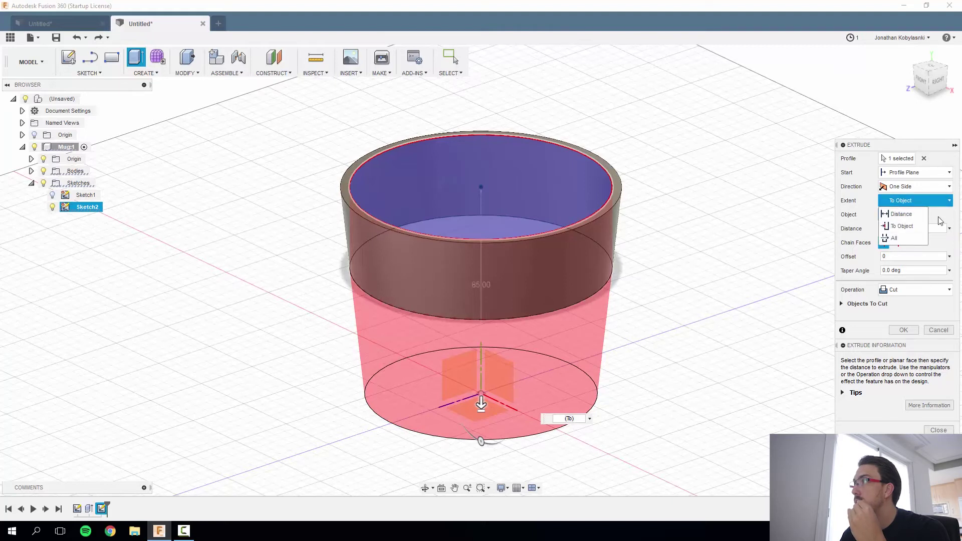
click(901, 226)
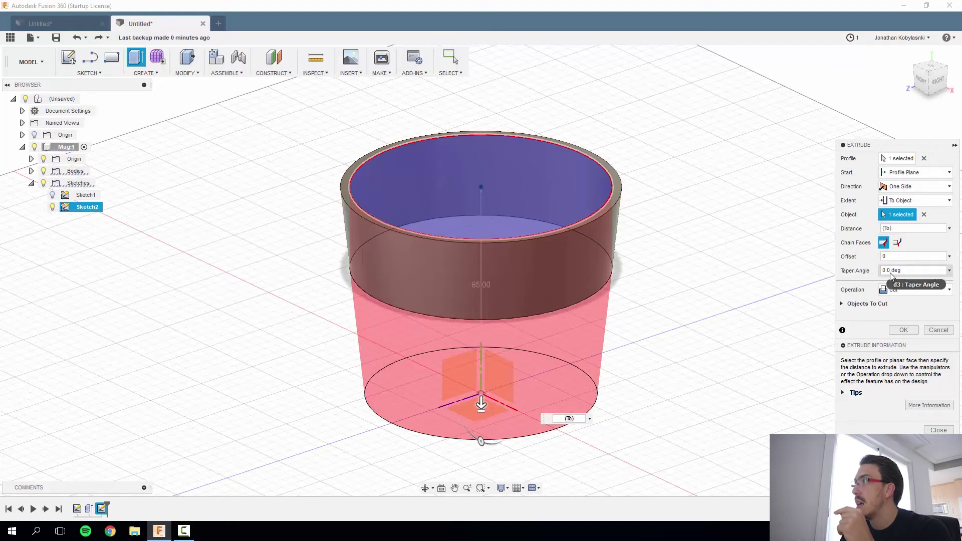
double_click(915, 270)
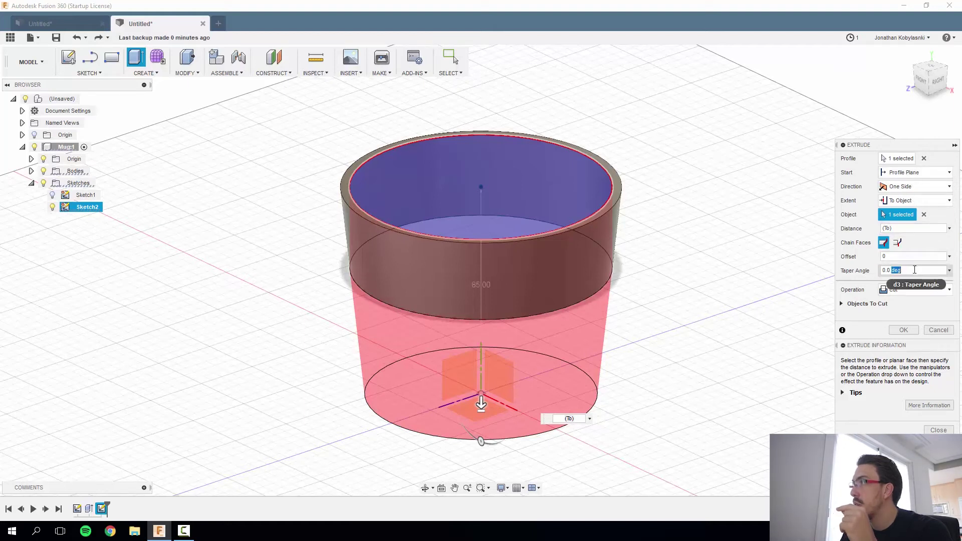
double_click(887, 270)
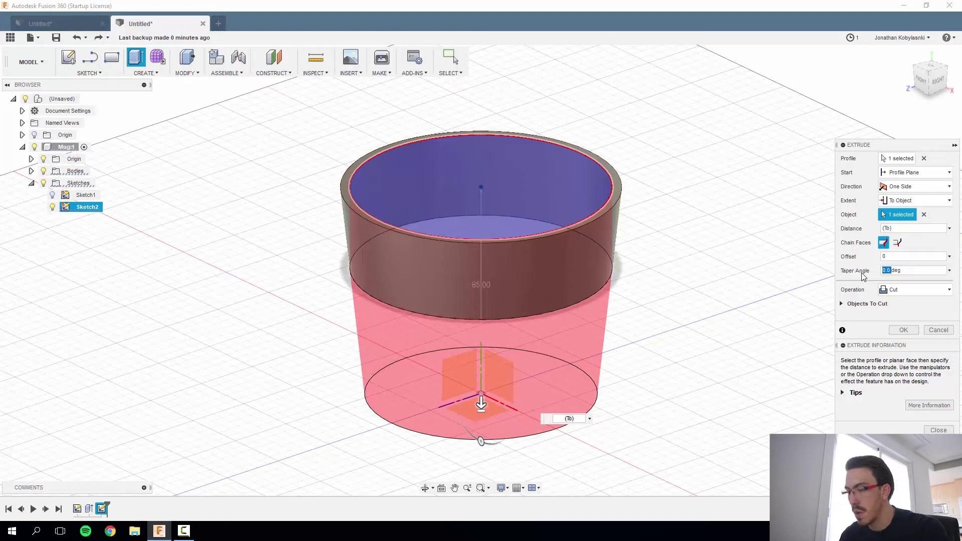
text(6.3)
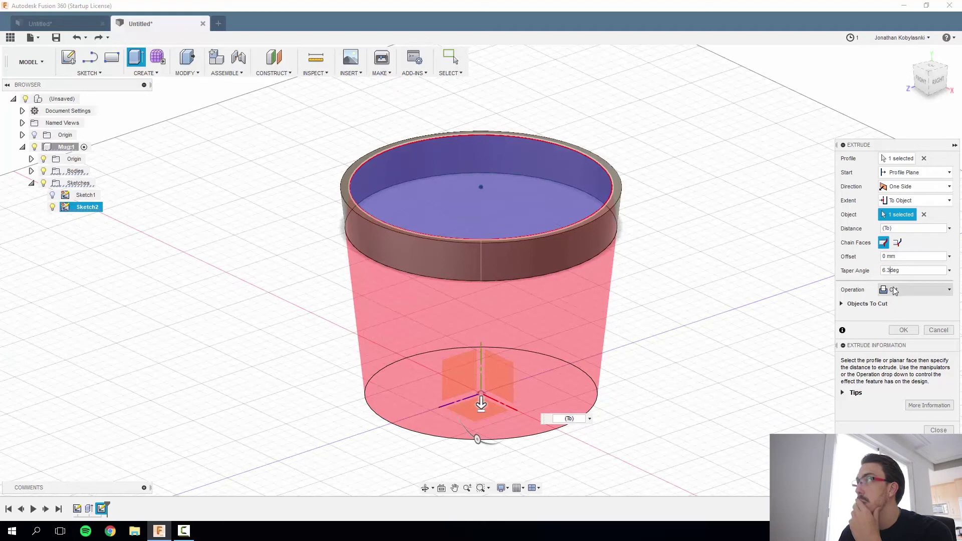
key(BackSpace)
key(BackSpace)
key(BackSpace)
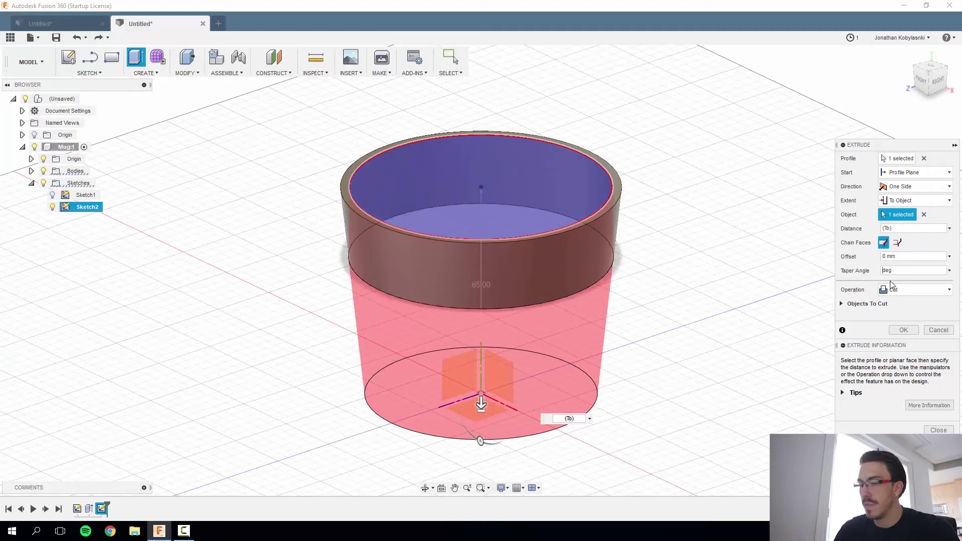
text(-6 )
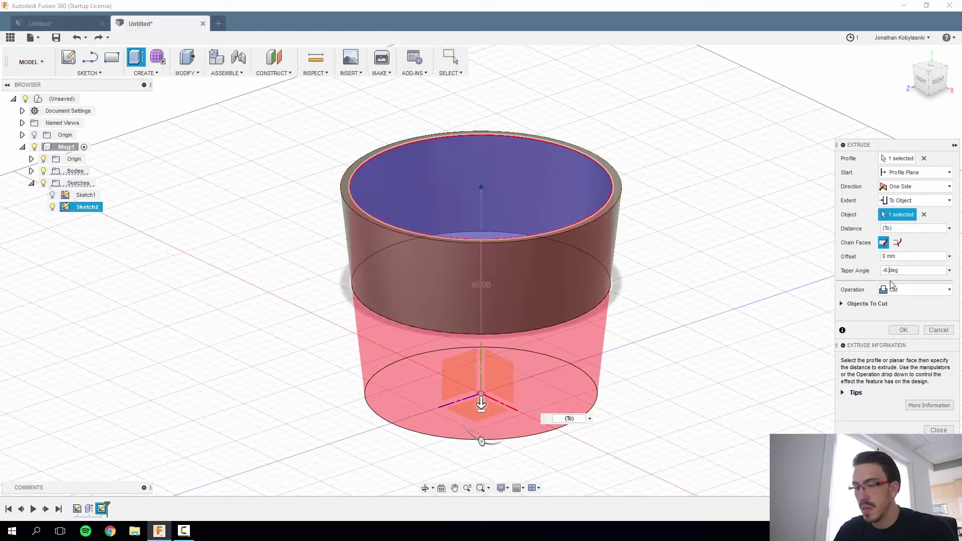
text(.3)
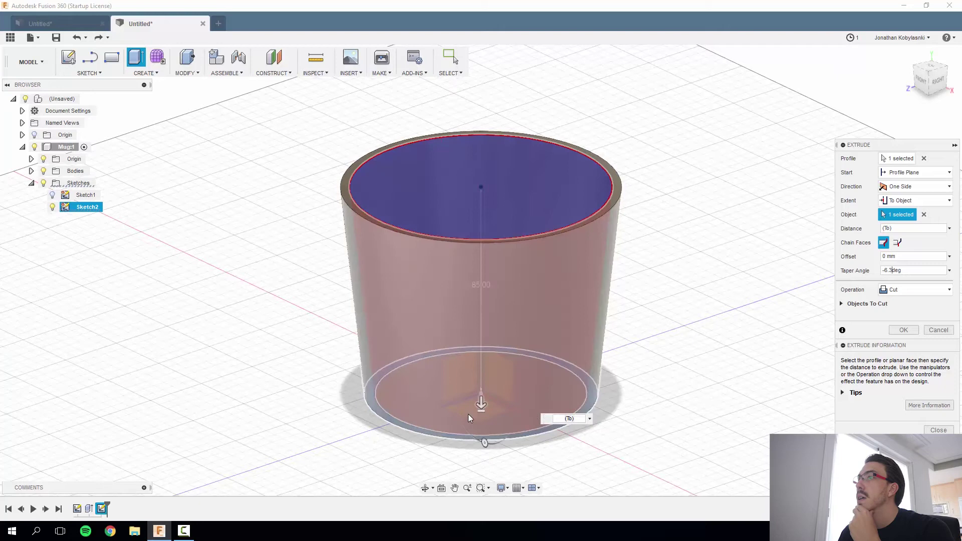
Try a cut distance of -70 mm, and restore the To Object extent ending at the mug's bottom face
drag(482, 407, 511, 369)
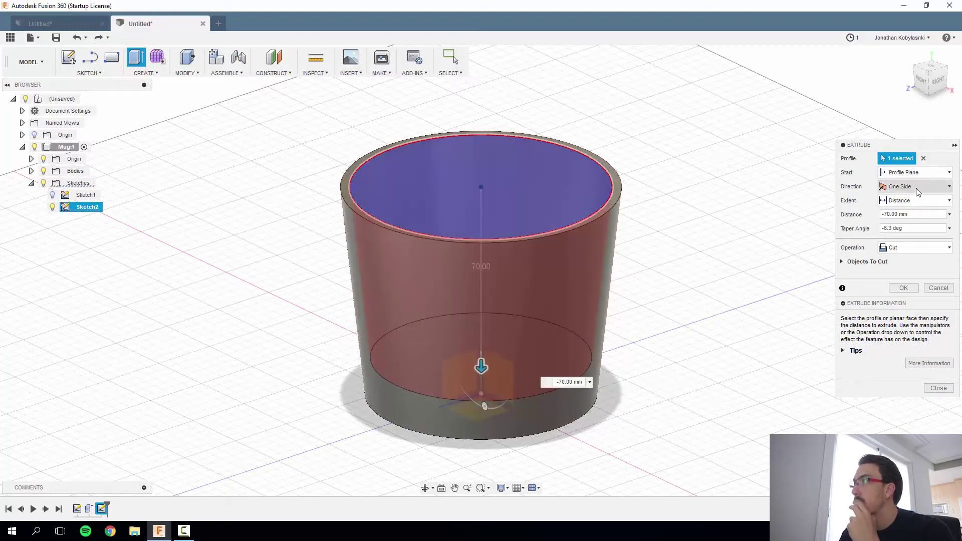
click(913, 200)
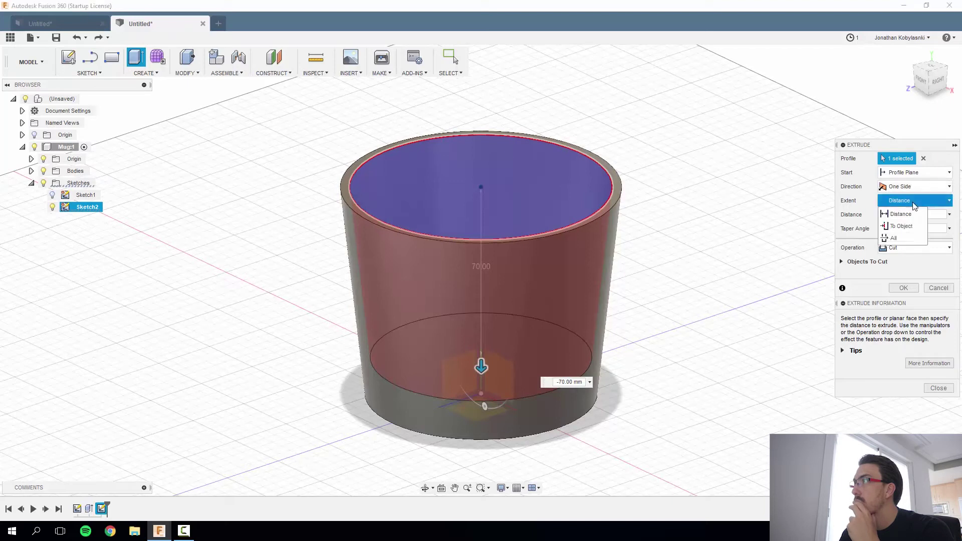
click(903, 226)
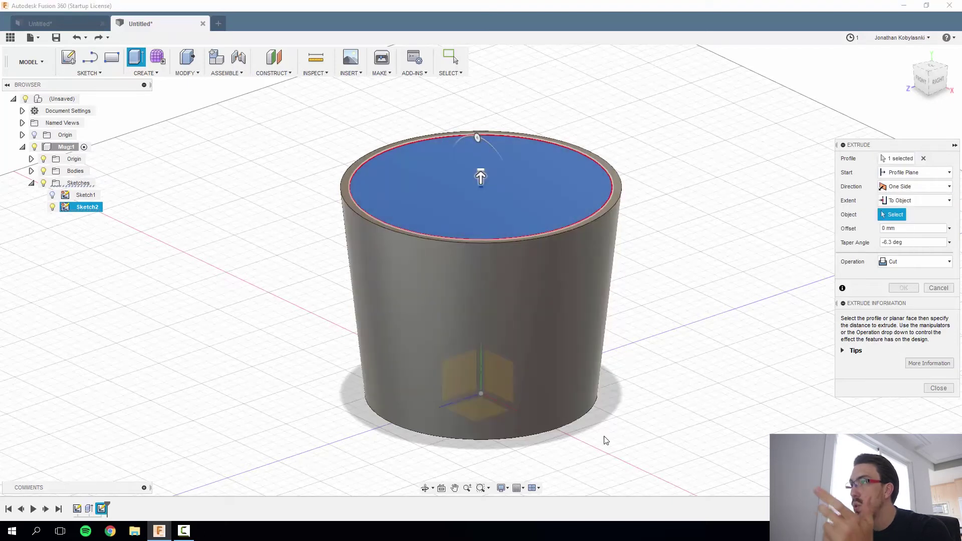
shift+middle_drag(623, 399, 551, 224)
click(542, 224)
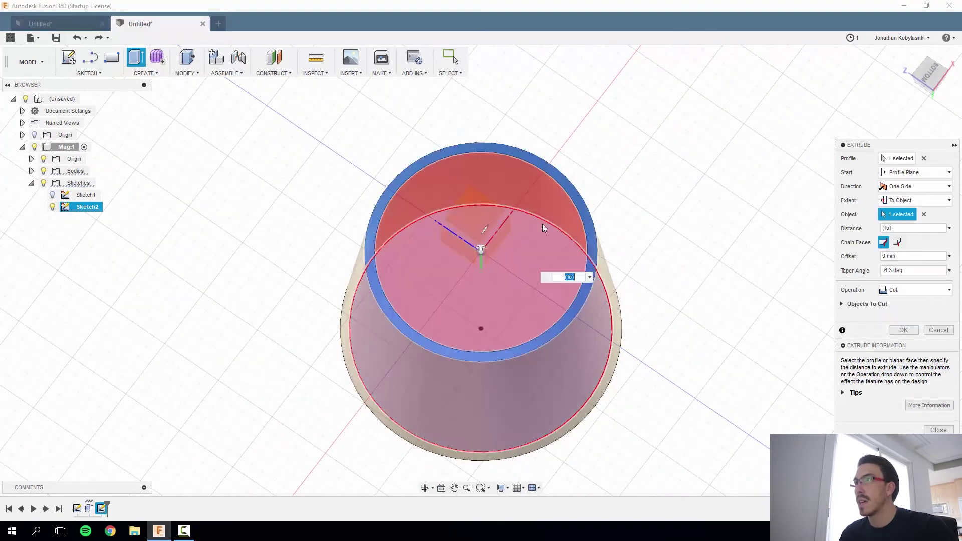
shift+middle_drag(703, 168, 687, 233)
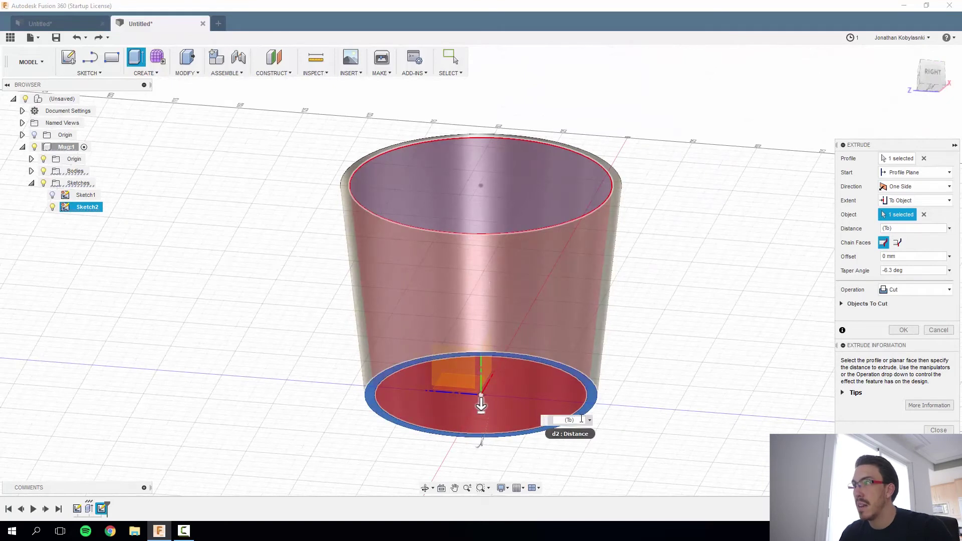
Try adding -10 to the cut's To distance expression and remove it again
text(-10)
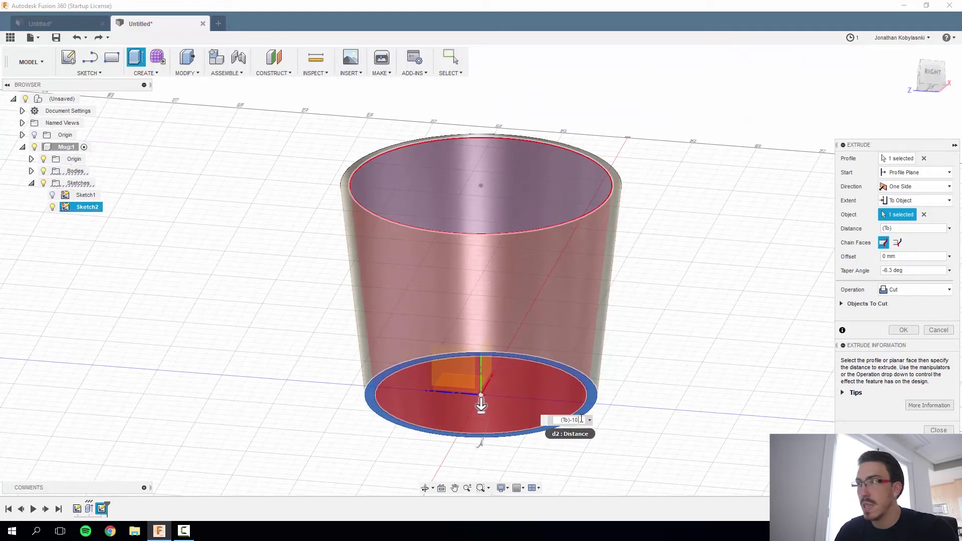
key(BackSpace)
key(BackSpace)
key(BackSpace)
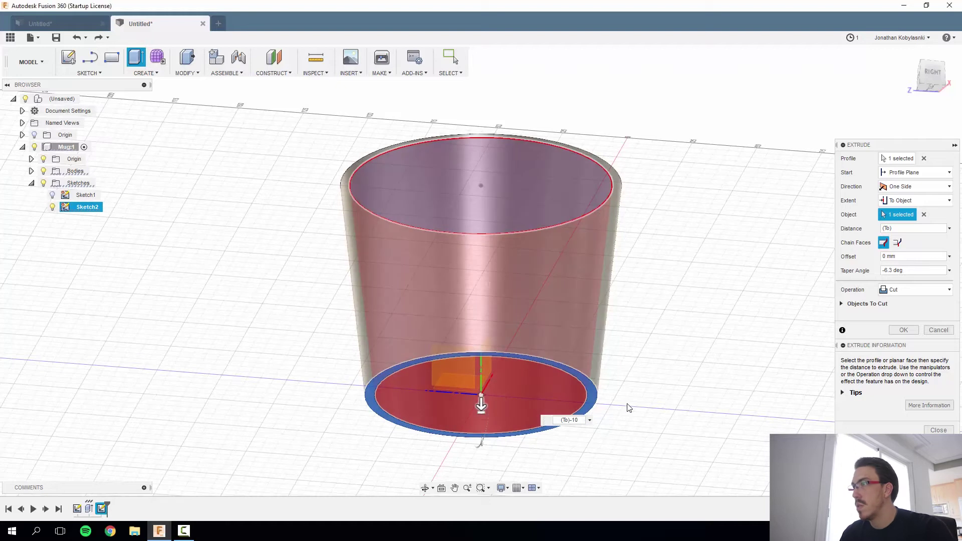
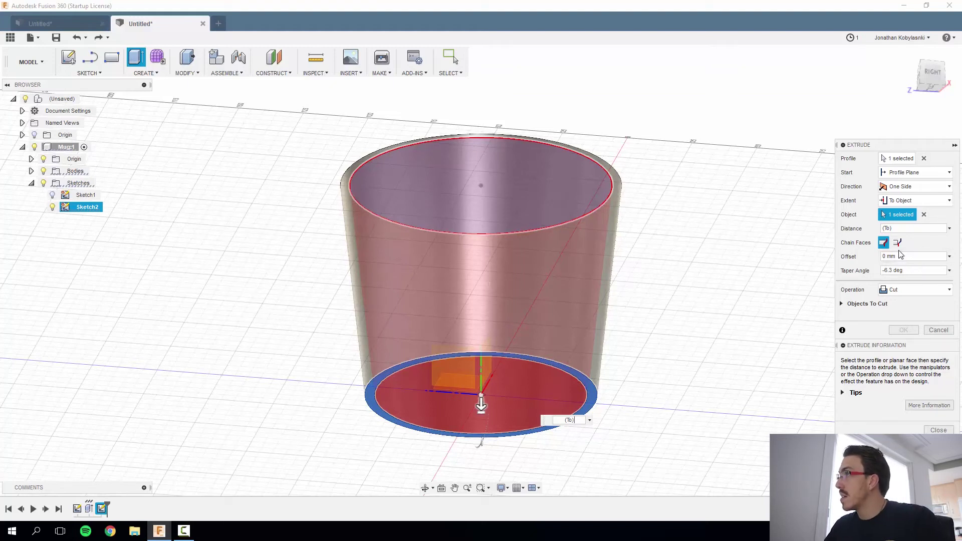
Try an offset of -4, set it to -10 from the bottom face, keep the Cut operation and complete the extrude
click(905, 260)
text(-4)
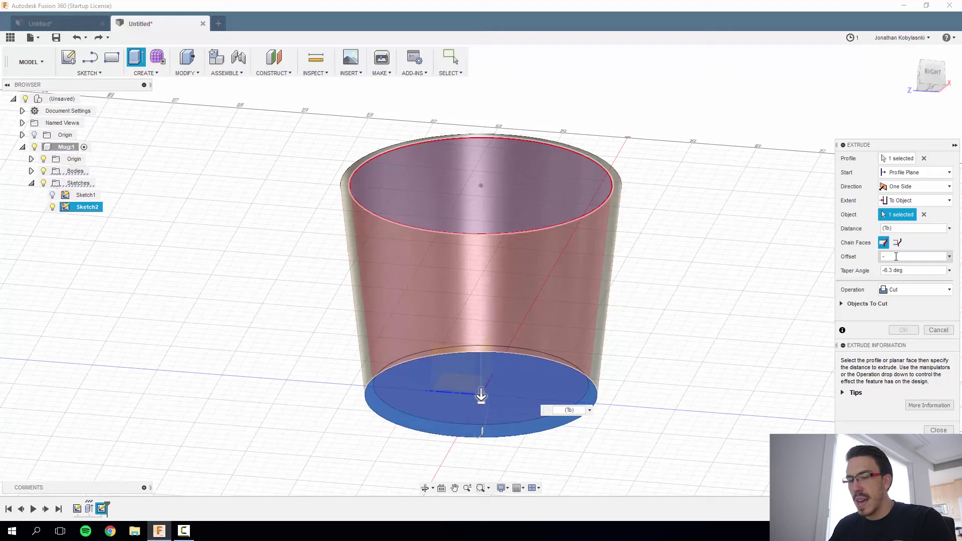
text(10)
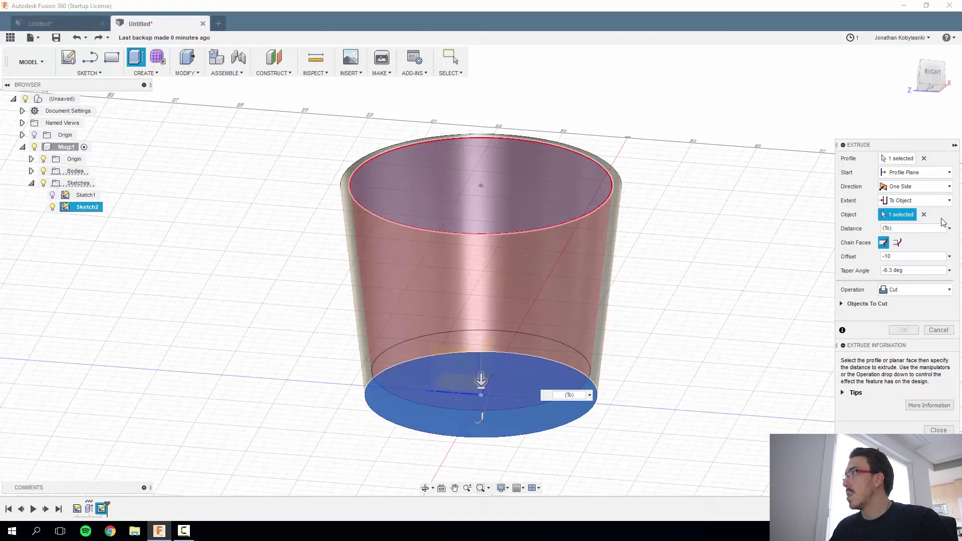
click(910, 291)
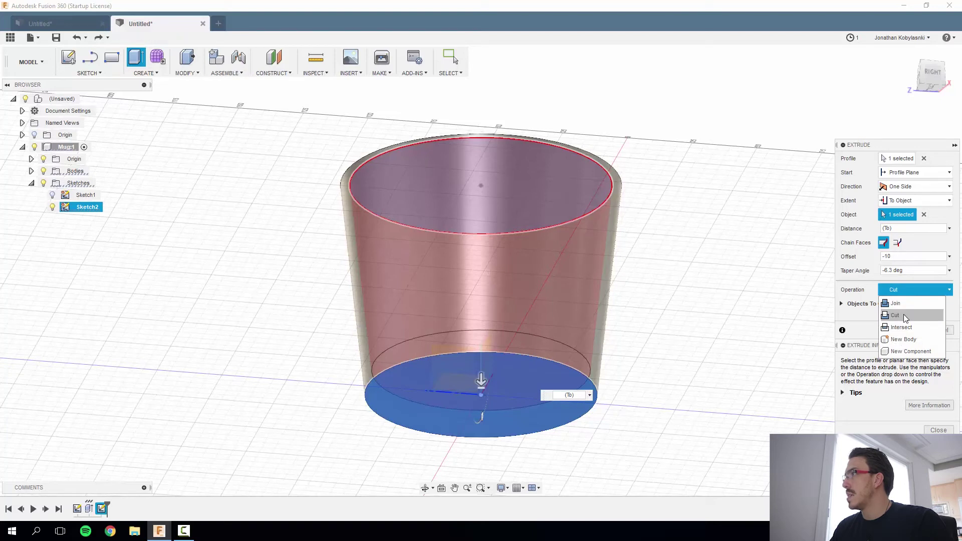
click(904, 315)
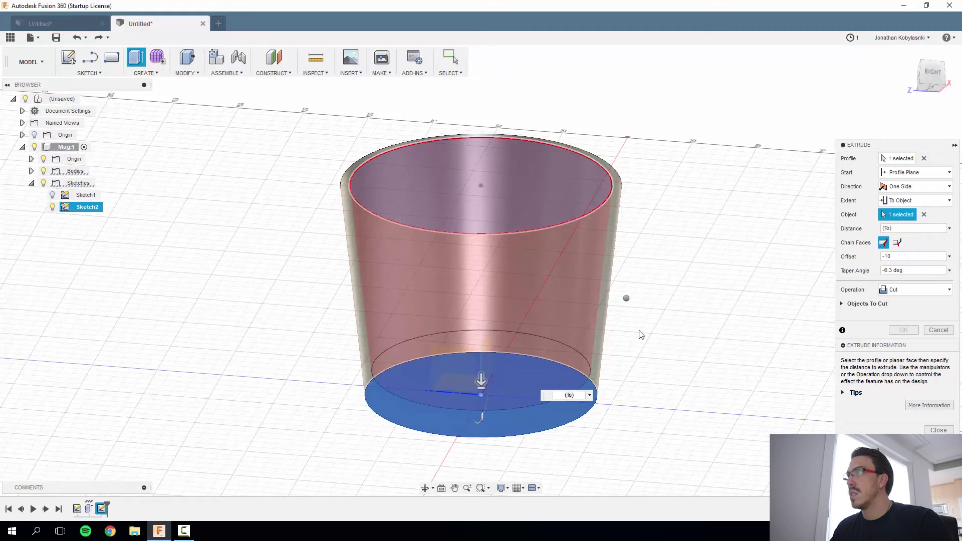
key(h)
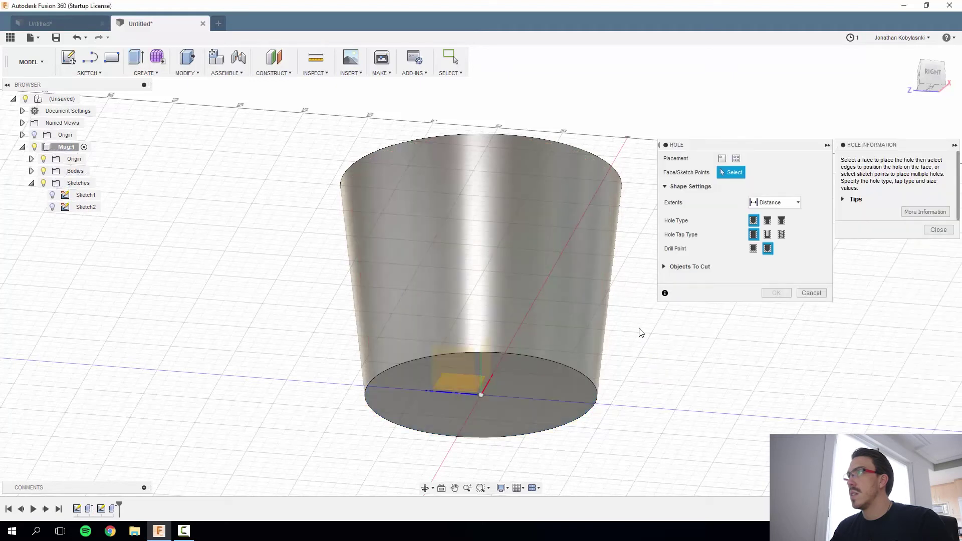
click(812, 293)
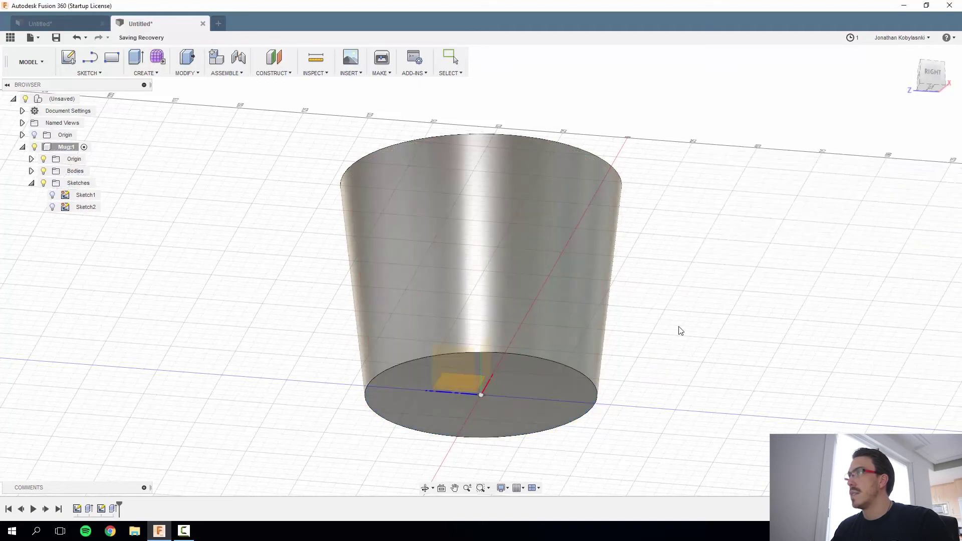
Inspect the hollowed mug's wall and floor with a section analysis on the front origin plane, and cancel the analysis
middle_drag(696, 281, 663, 404)
scroll(637, 317, down, 2)
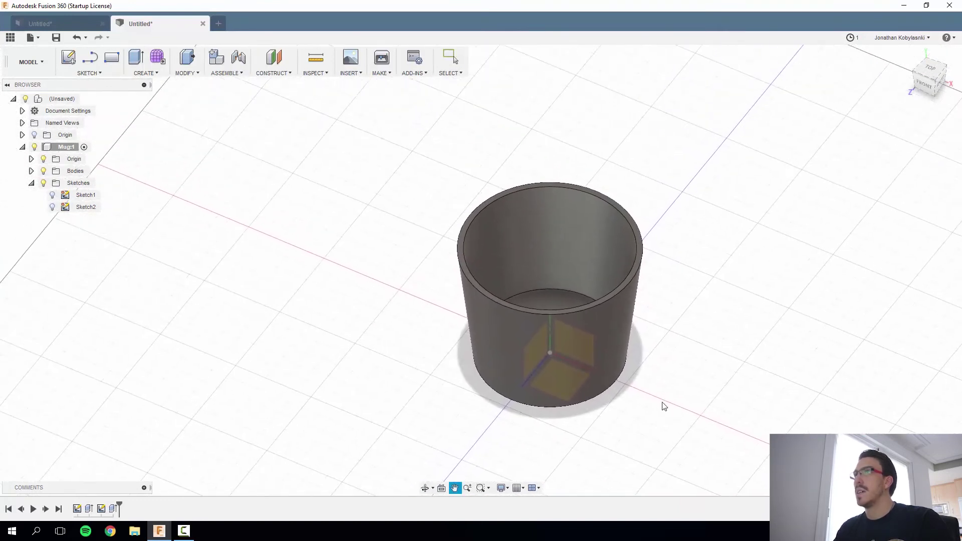
click(324, 73)
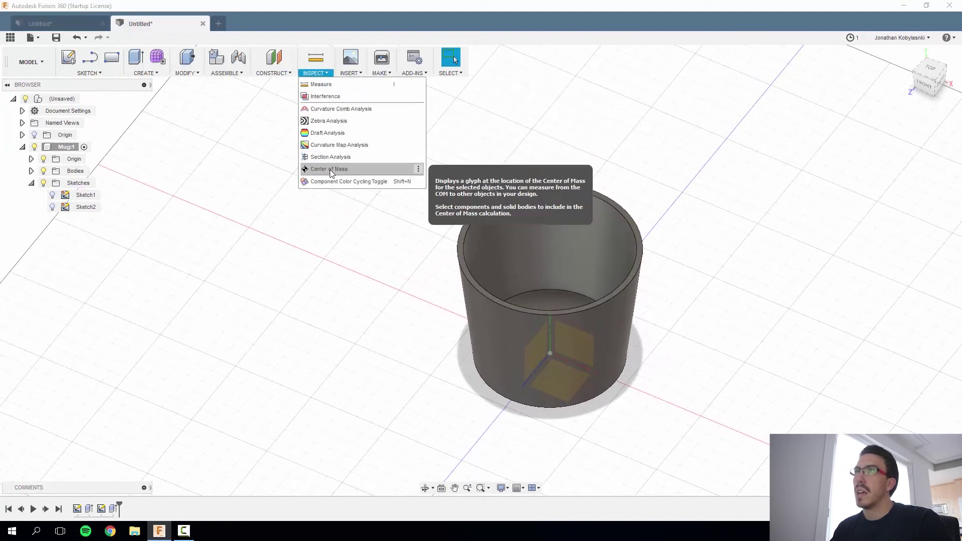
click(351, 157)
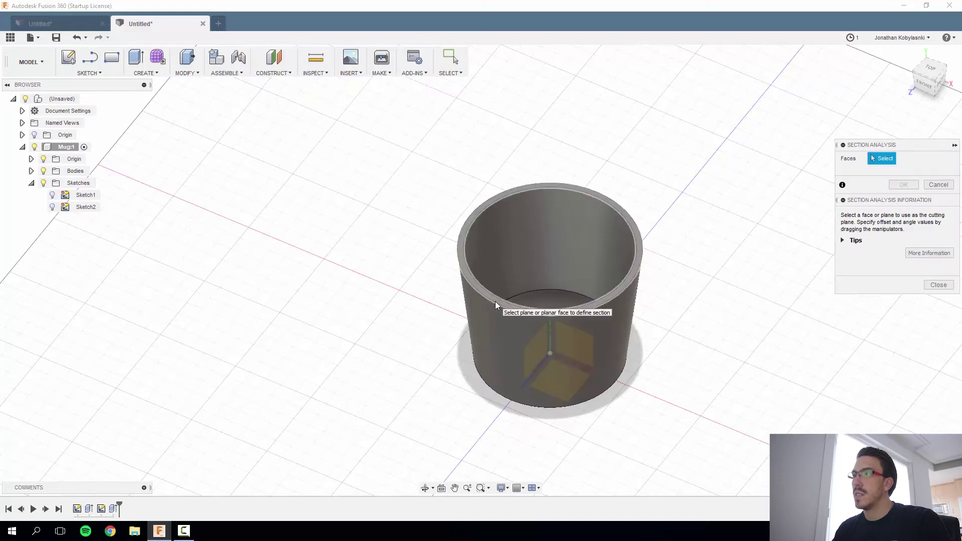
click(580, 336)
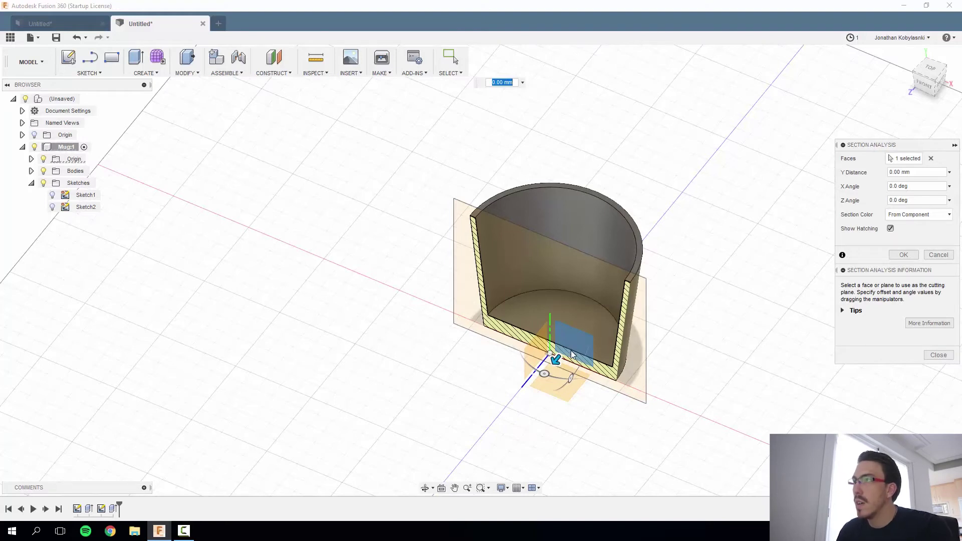
key(Escape)
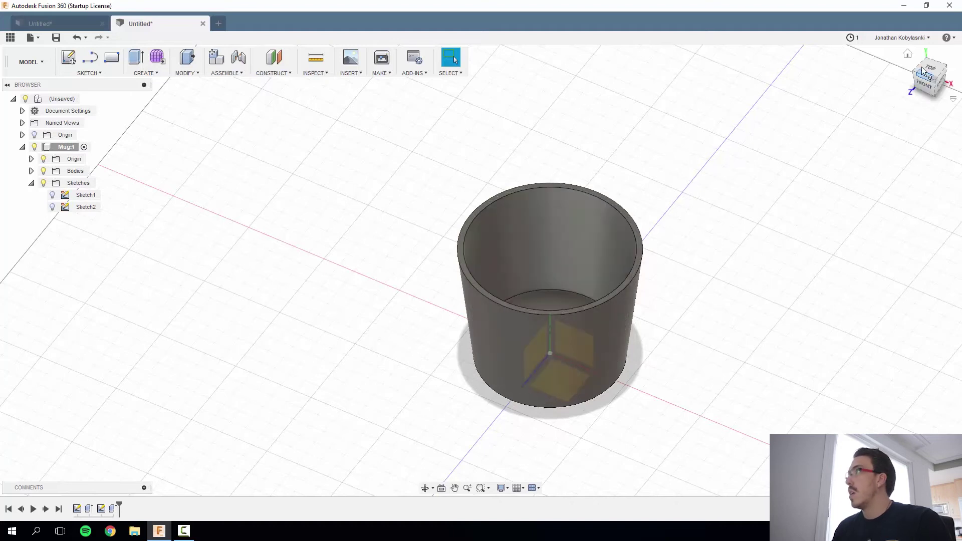
Create a new sketch on the front origin plane through the middle of the mug
click(935, 88)
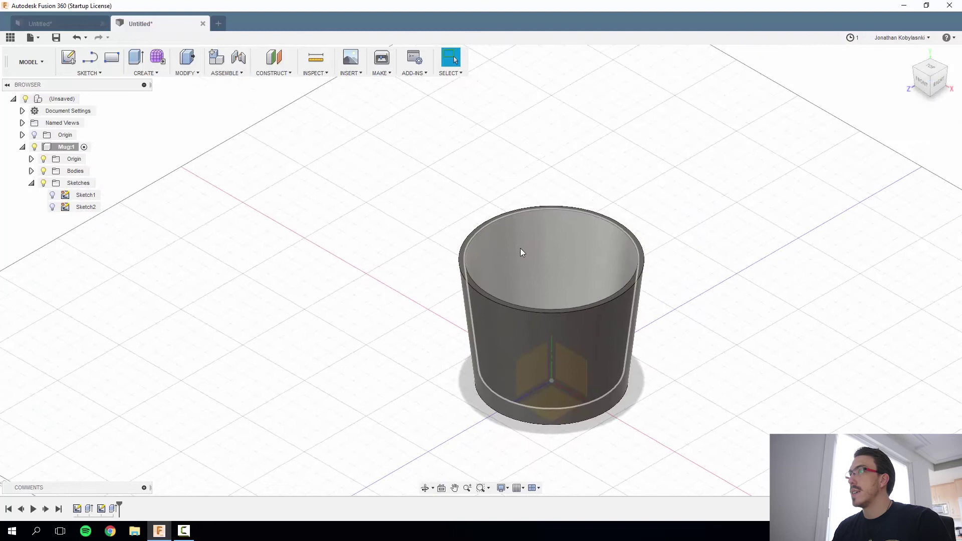
middle_drag(676, 243, 570, 210)
right_drag(573, 259, 627, 332)
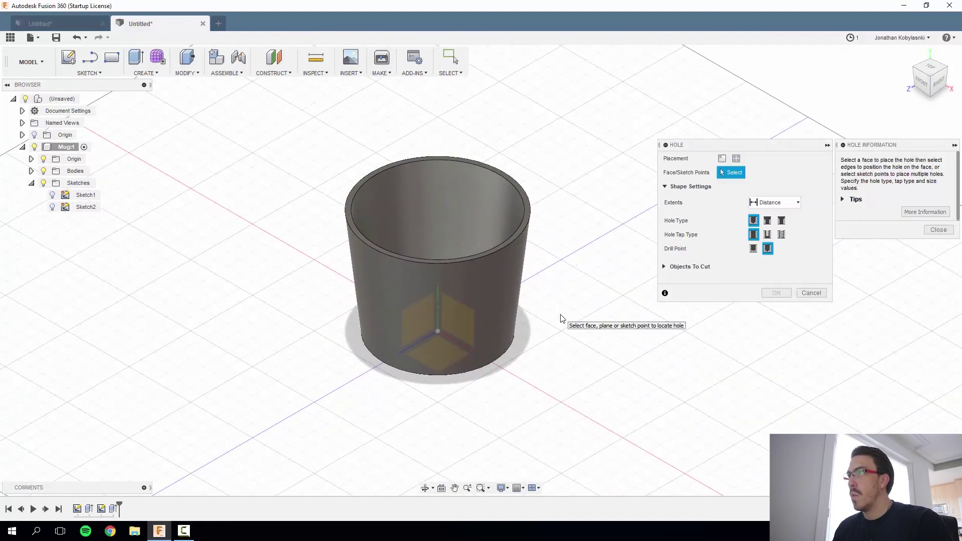
click(810, 294)
drag(596, 329, 634, 368)
shift+middle_drag(596, 296, 608, 279)
right_click(438, 263)
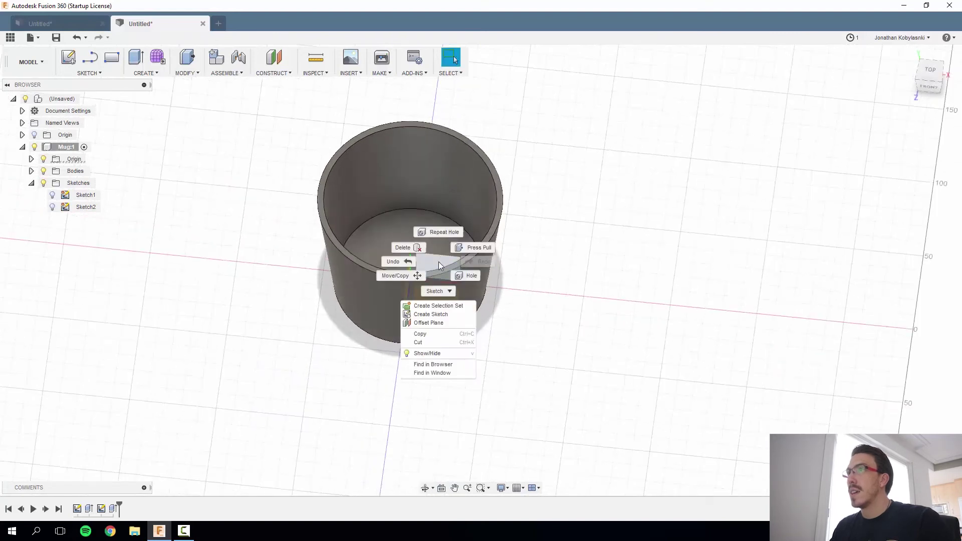
click(445, 316)
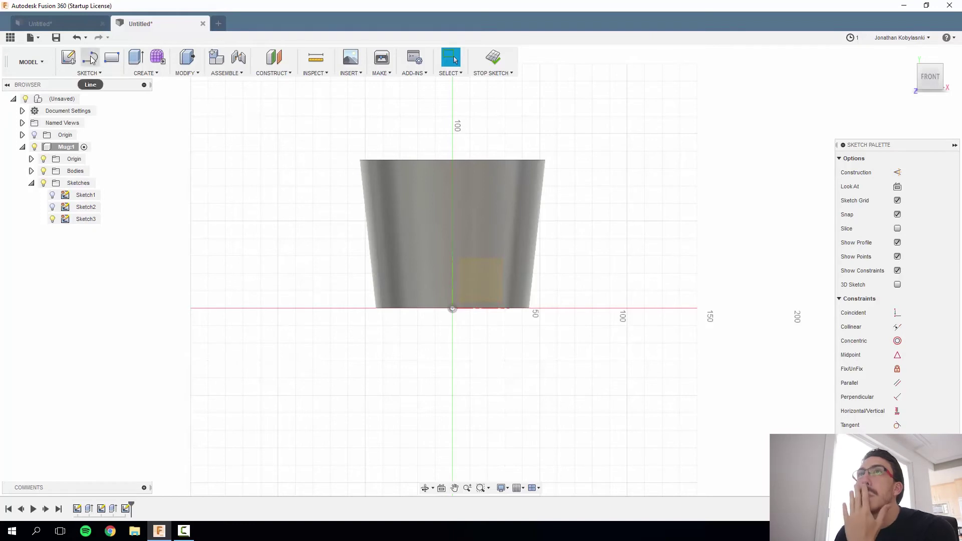
Sketch a closed six-sided handle outline with lines against the mug's right wall, about 51 mm high and 37 mm wide
click(94, 73)
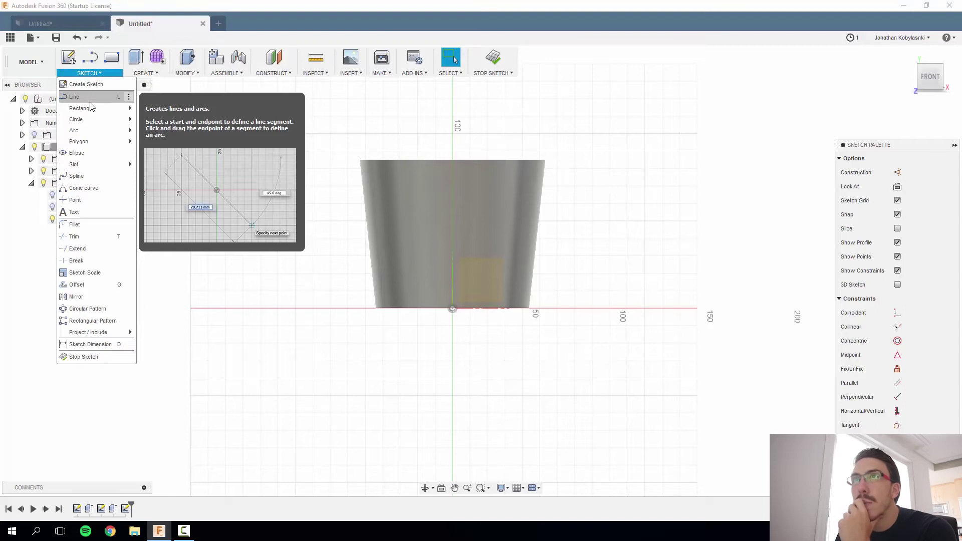
mouse_move(91, 105)
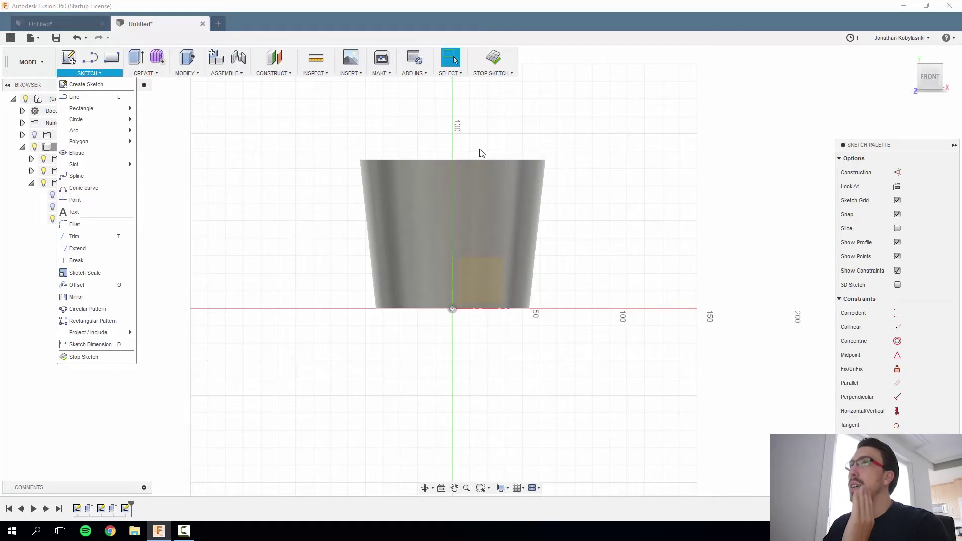
click(76, 97)
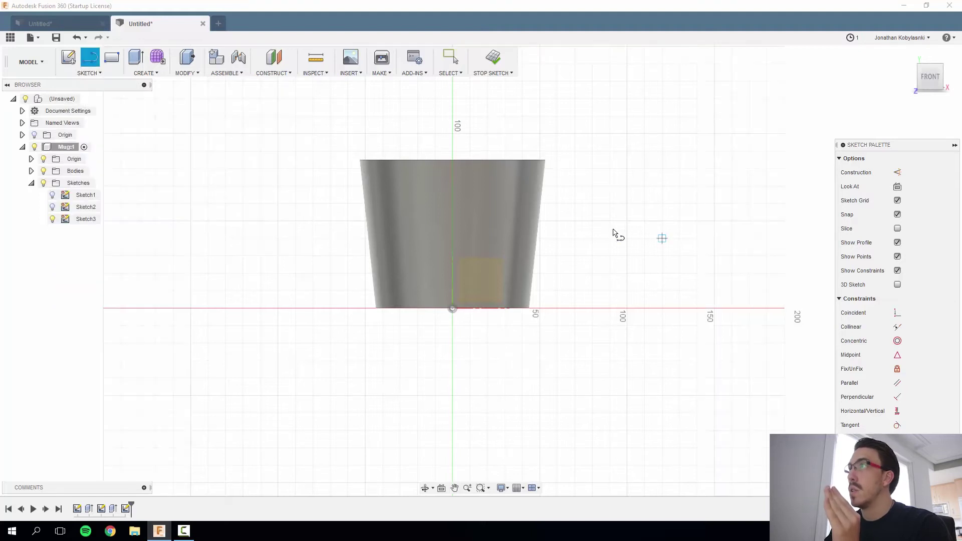
click(540, 204)
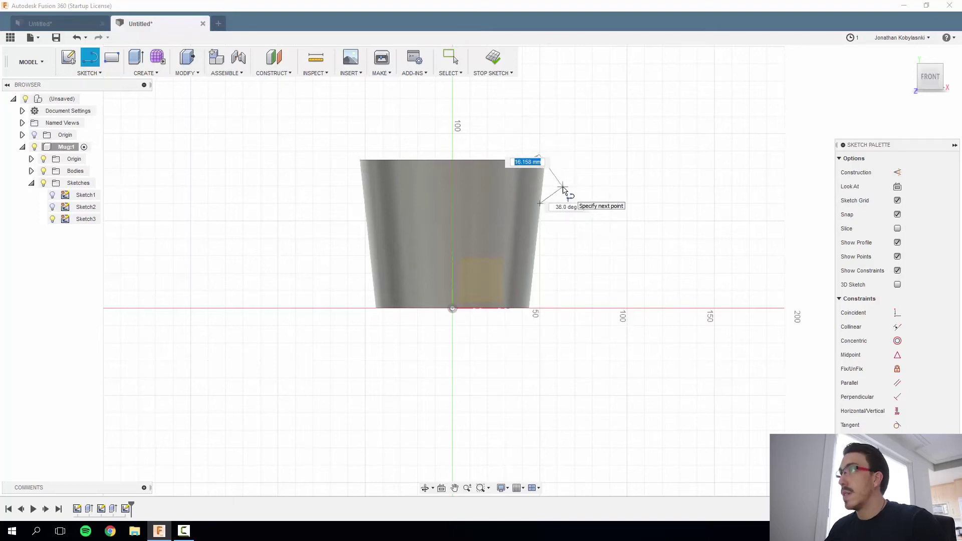
click(566, 185)
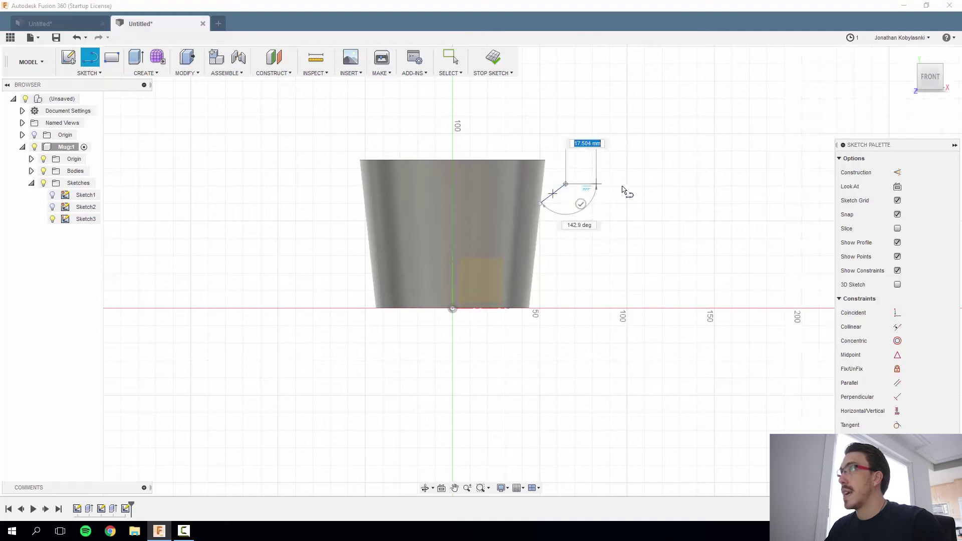
click(593, 185)
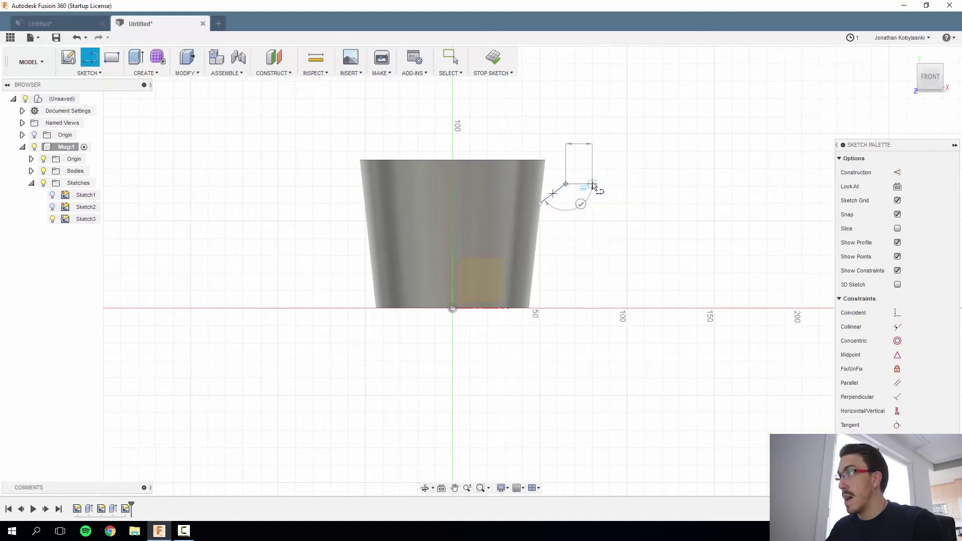
click(603, 210)
click(603, 239)
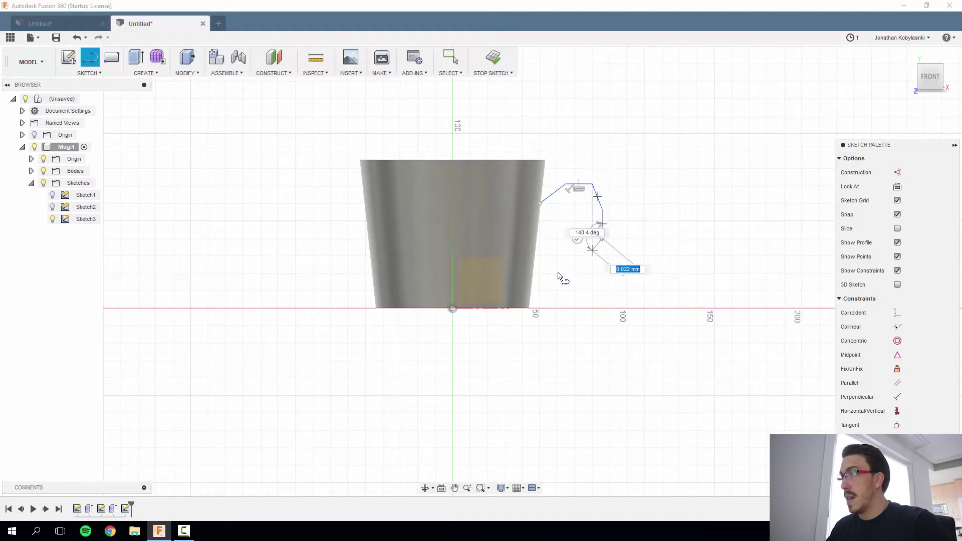
click(532, 273)
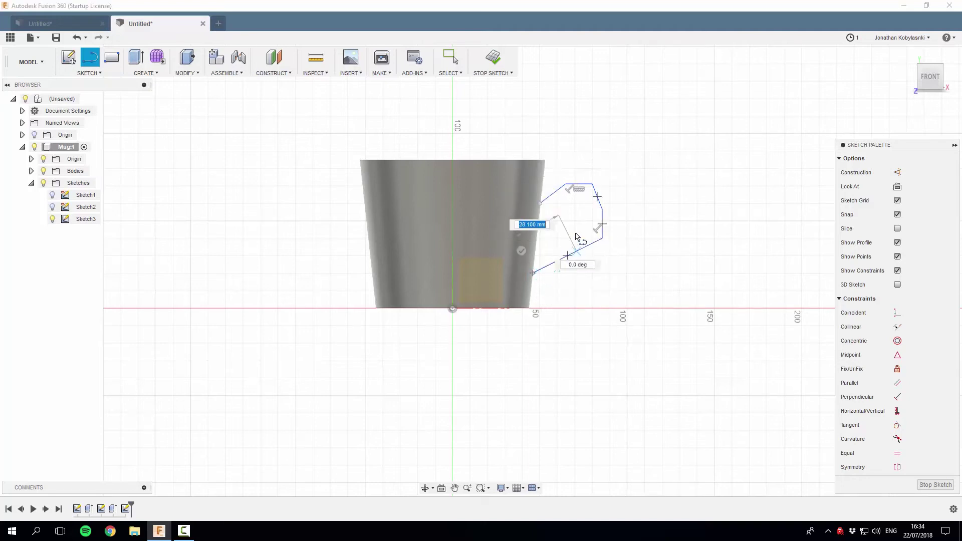
click(540, 204)
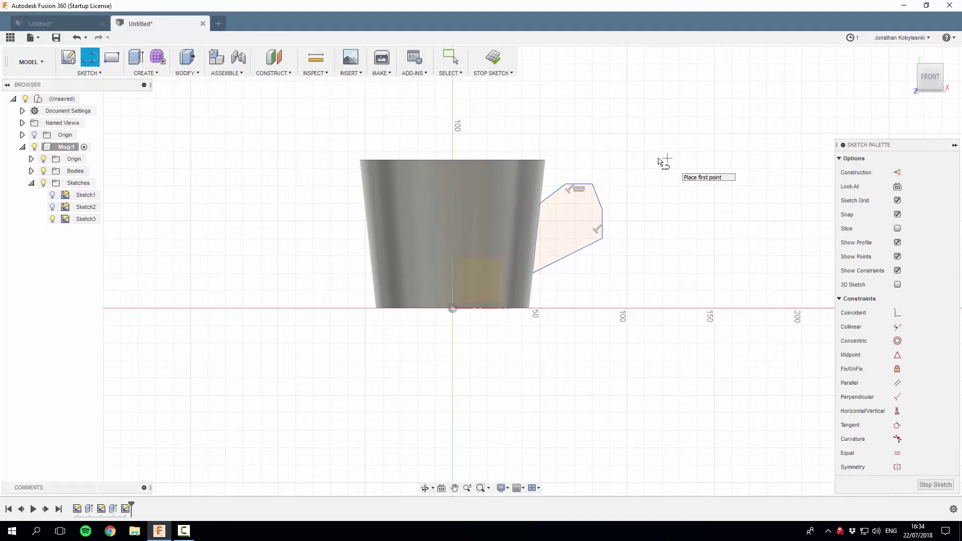
key(Escape)
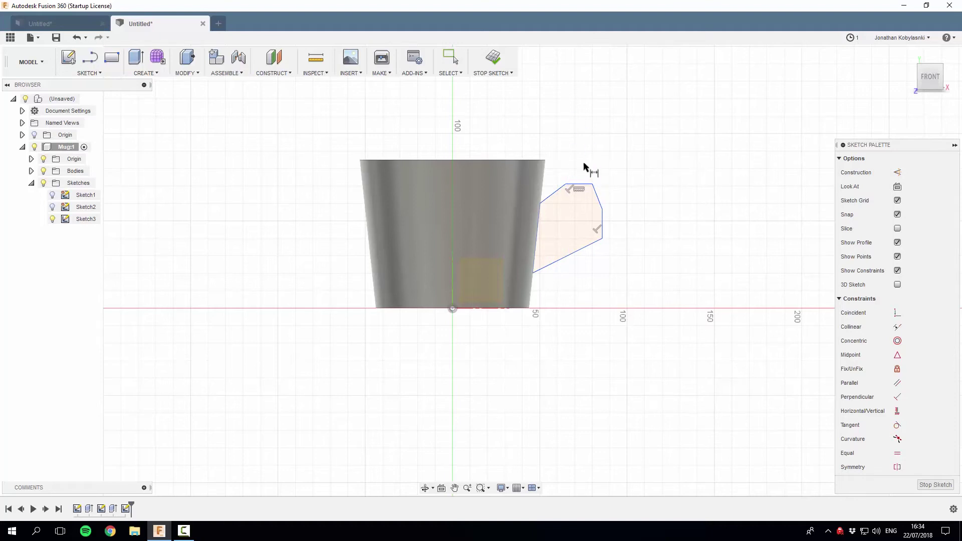
Dimension the handle outline's overall height, from its top edge to its lowest wall point, as 57 mm
click(566, 184)
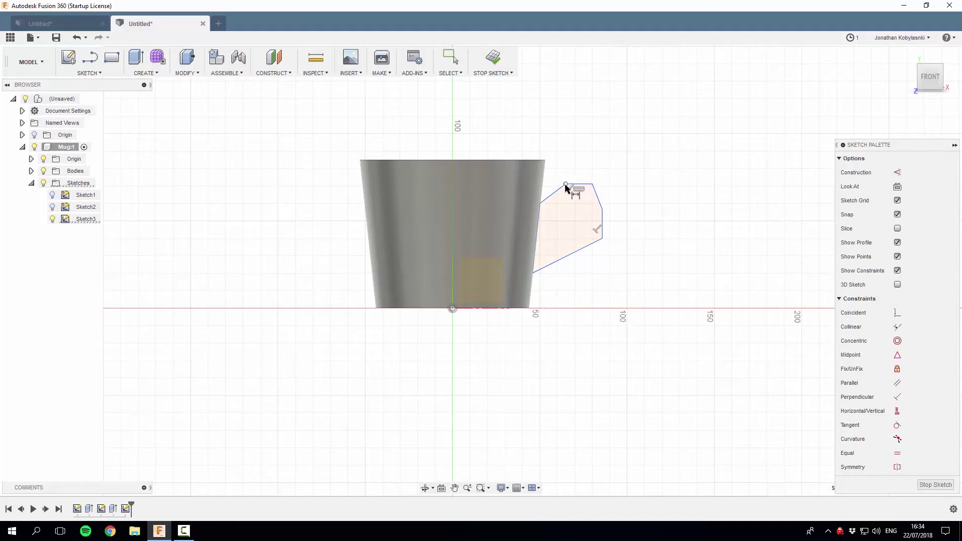
click(533, 273)
click(649, 256)
text(37)
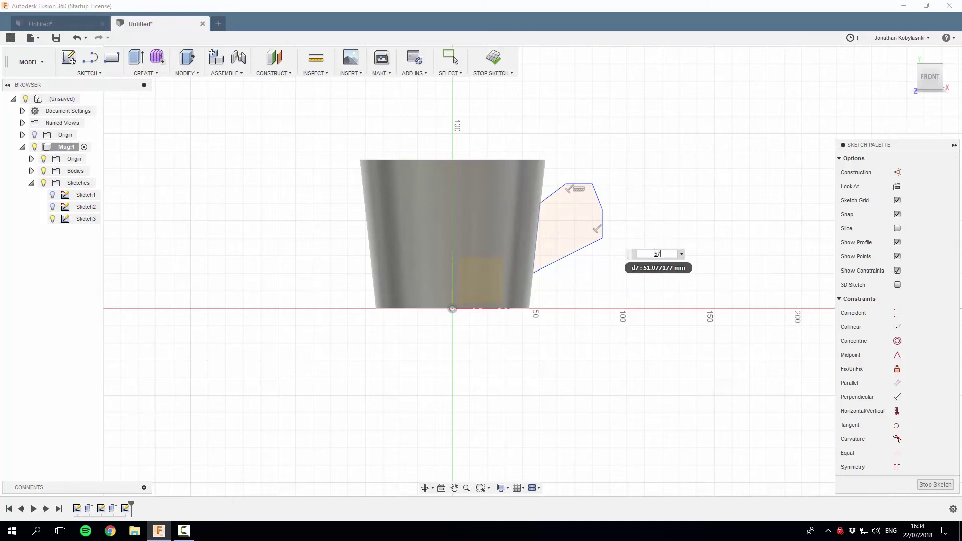
key(Return)
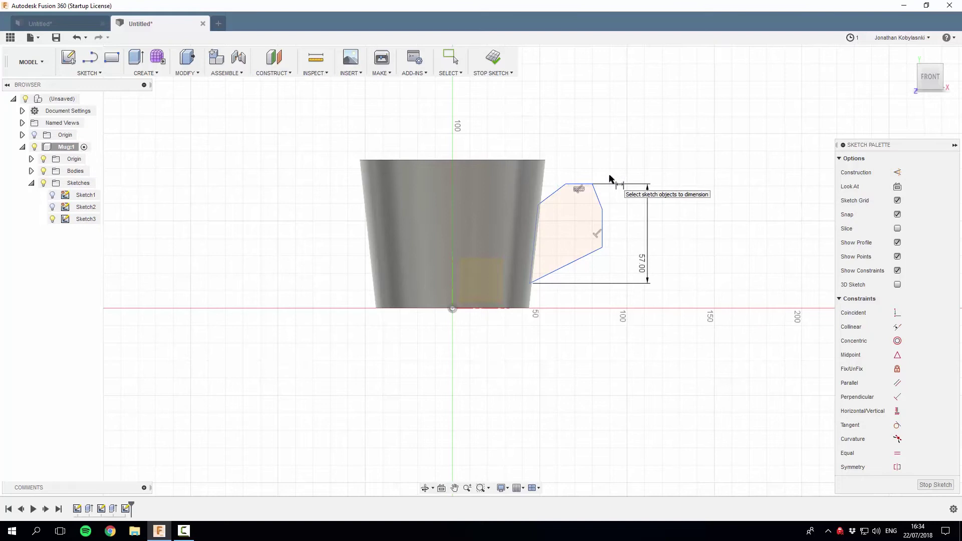
Dimension the horizontal distance from the outline's upper wall point to its outer vertical edge as 31 mm
click(538, 205)
click(602, 209)
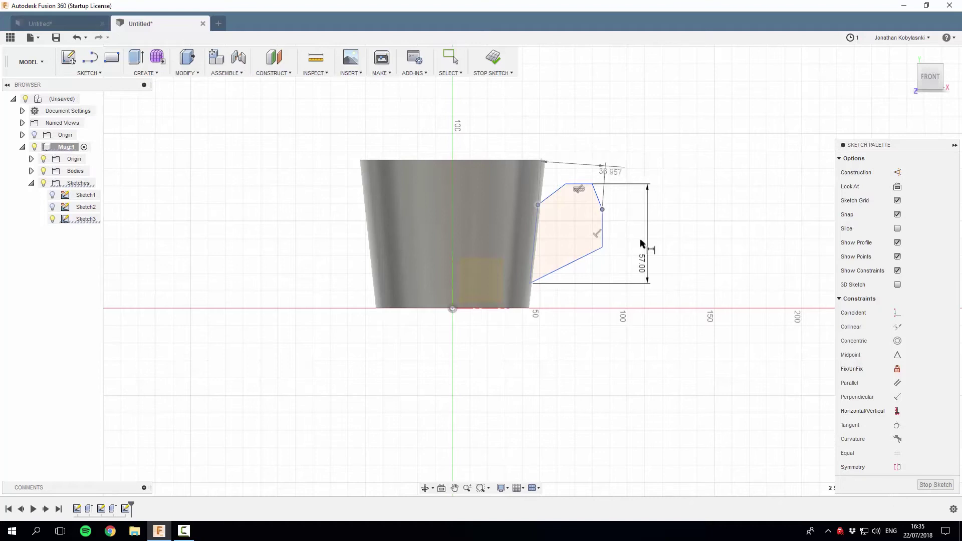
click(570, 159)
text(31)
key(Return)
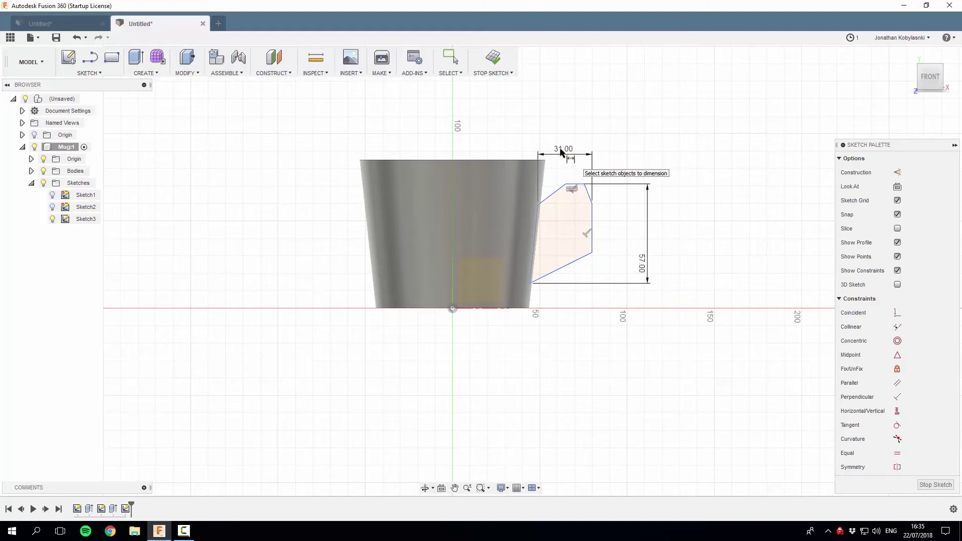
Try moving the handle outline away from the mug by its upper slanted edge, and undo the move
scroll(593, 199, down, 2)
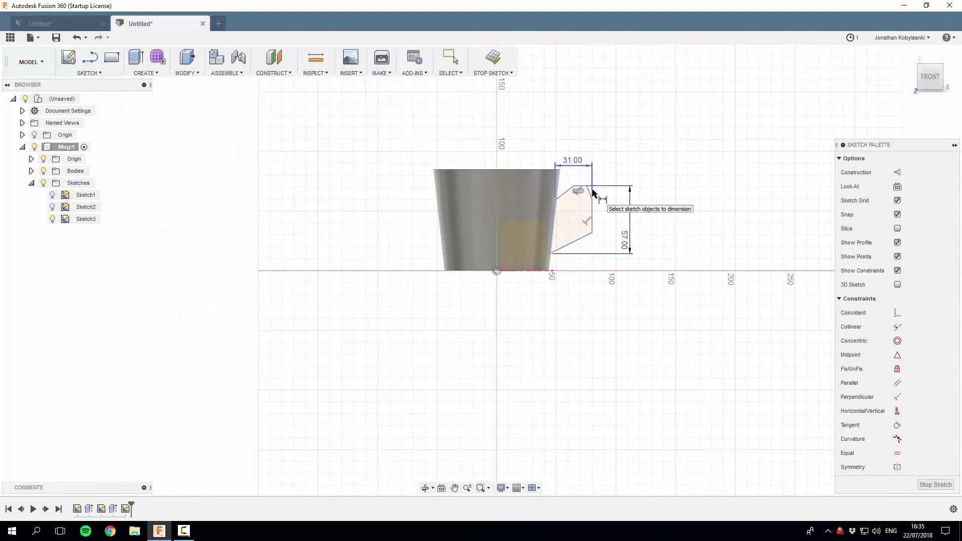
scroll(596, 200, up, 7)
scroll(546, 251, down, 1)
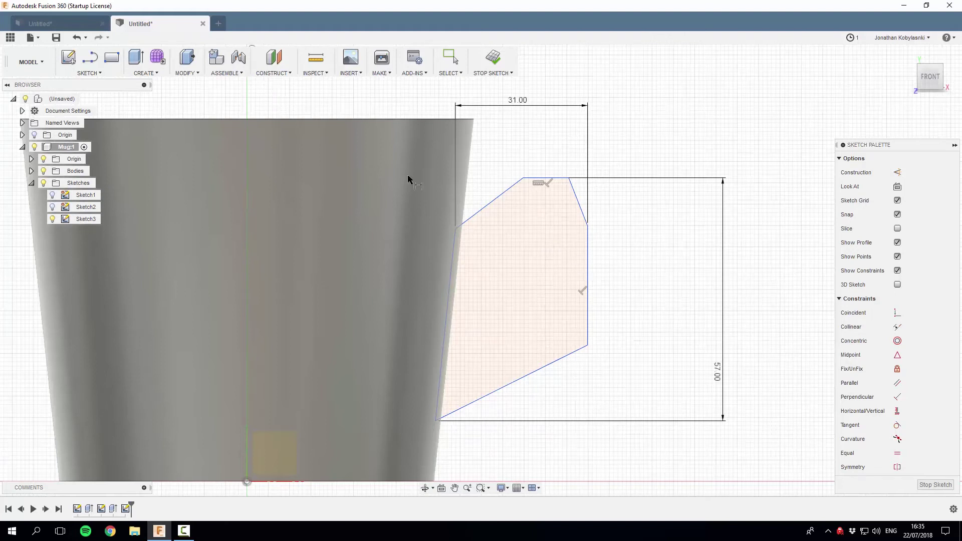
click(90, 61)
key(Escape)
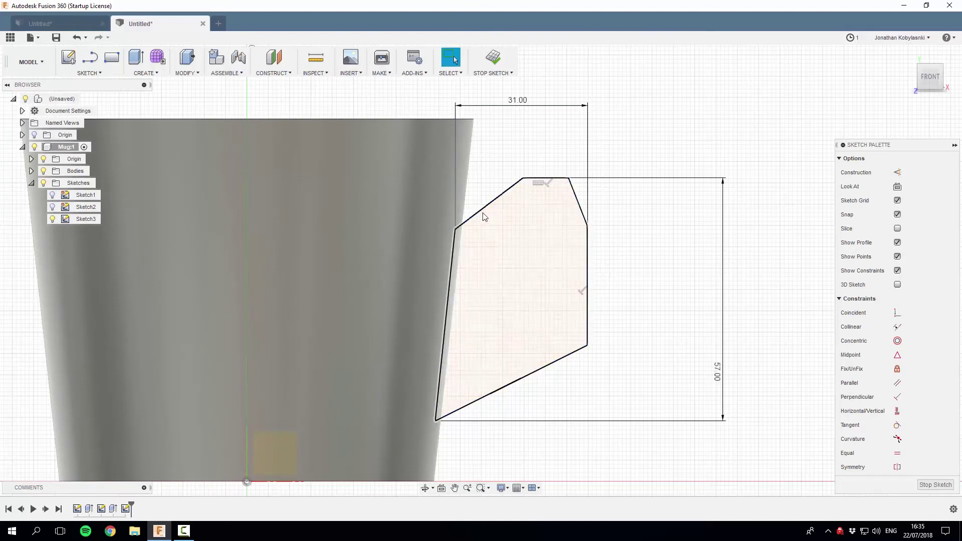
drag(485, 217, 659, 241)
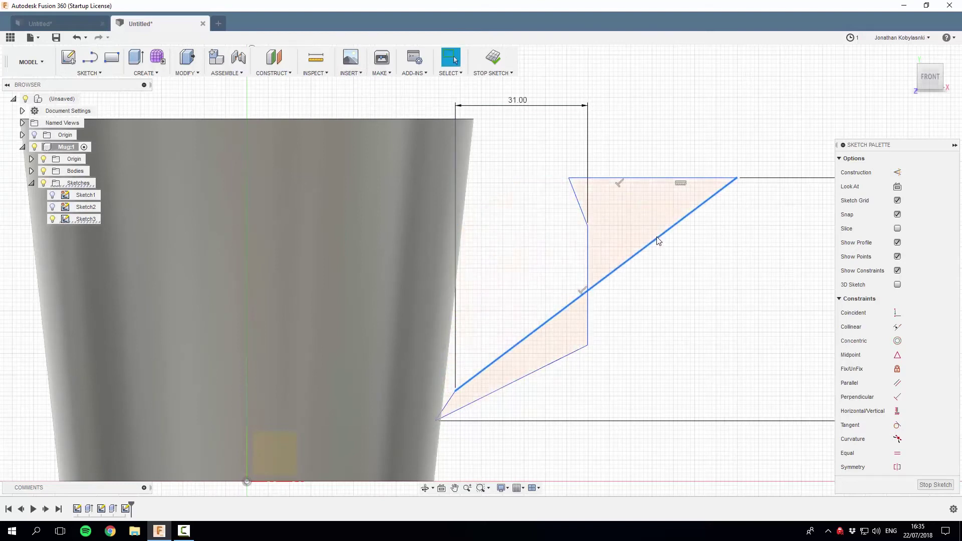
key(ctrl+z)
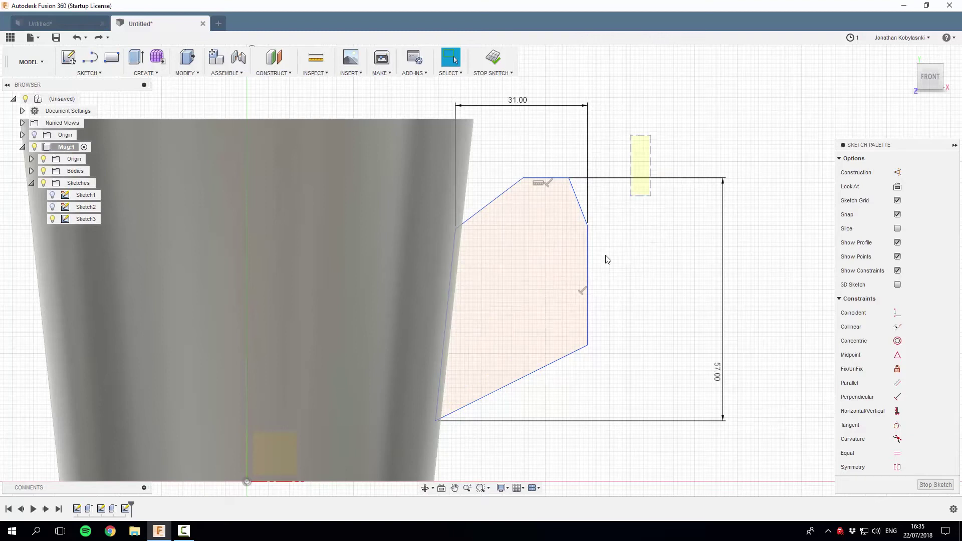
Select the entire handle outline and move it to the right, clear of the mug's wall
click(393, 456)
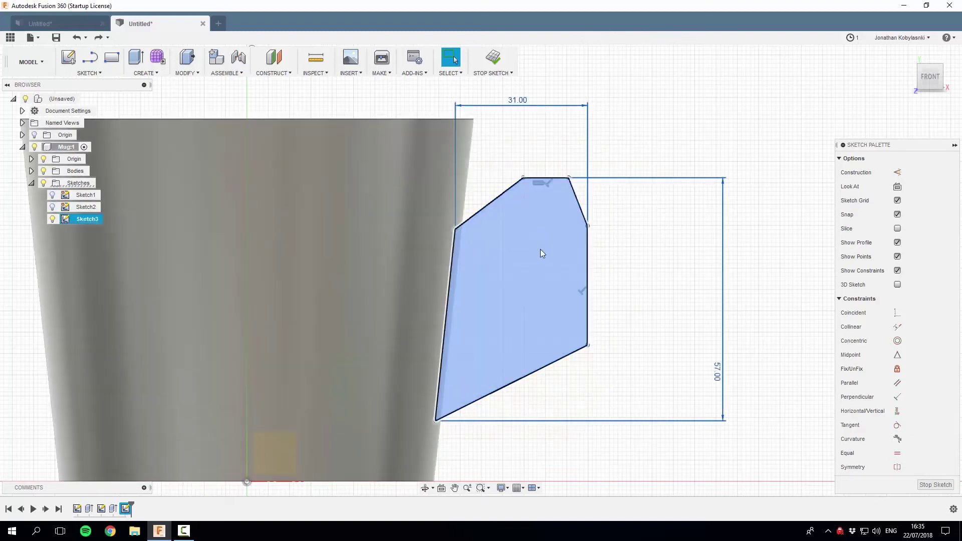
click(619, 236)
click(516, 333)
click(373, 474)
mouse_move(480, 400)
mouse_down()
mouse_move(619, 364)
mouse_move(691, 376)
mouse_move(608, 320)
mouse_move(696, 355)
mouse_move(667, 353)
mouse_up()
key(Escape)
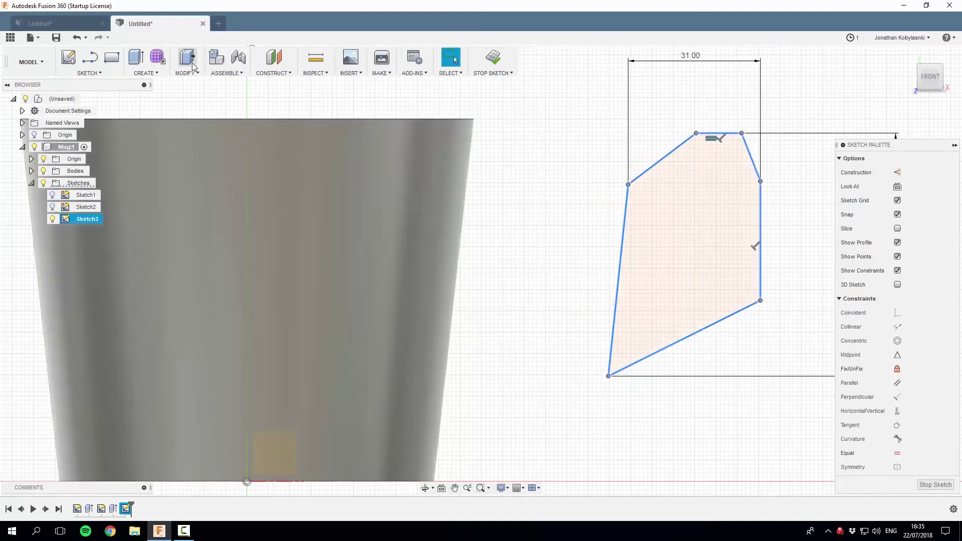
Draw a line along the mug's right side wall from the rim's outer corner to the base's outer corner
key(l)
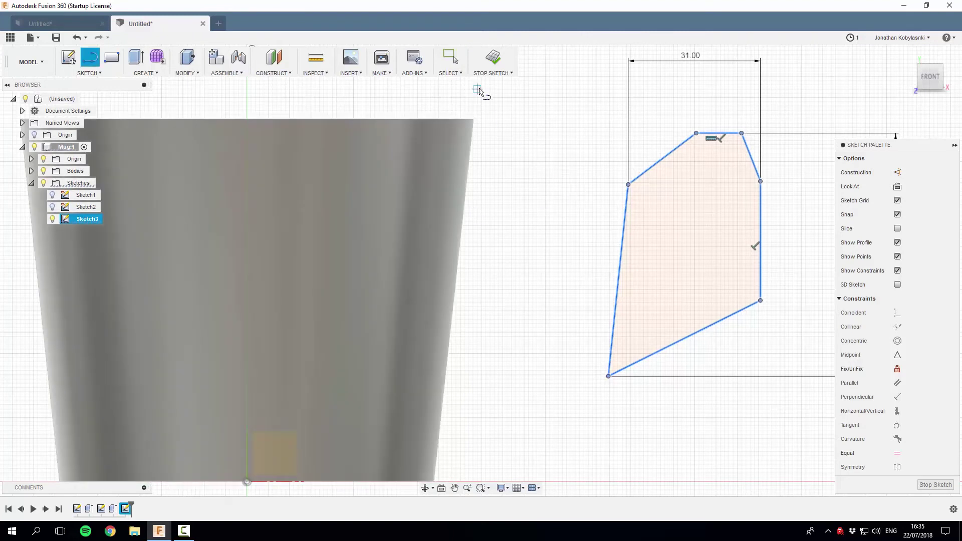
click(476, 120)
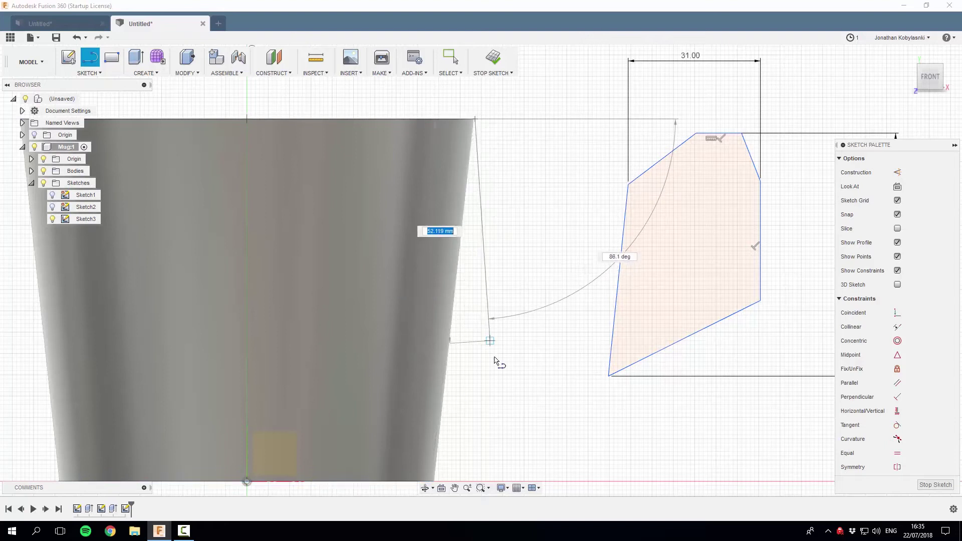
middle_drag(523, 436, 523, 322)
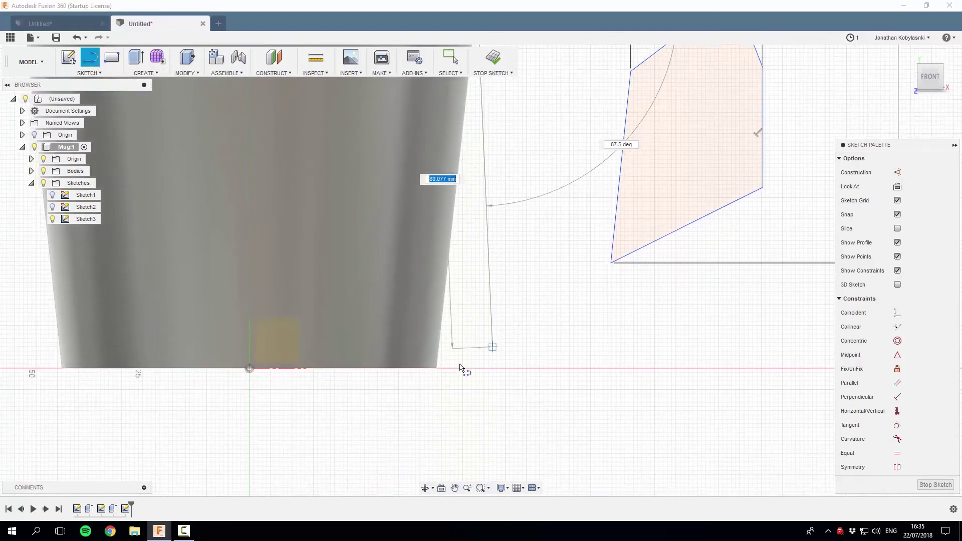
click(439, 371)
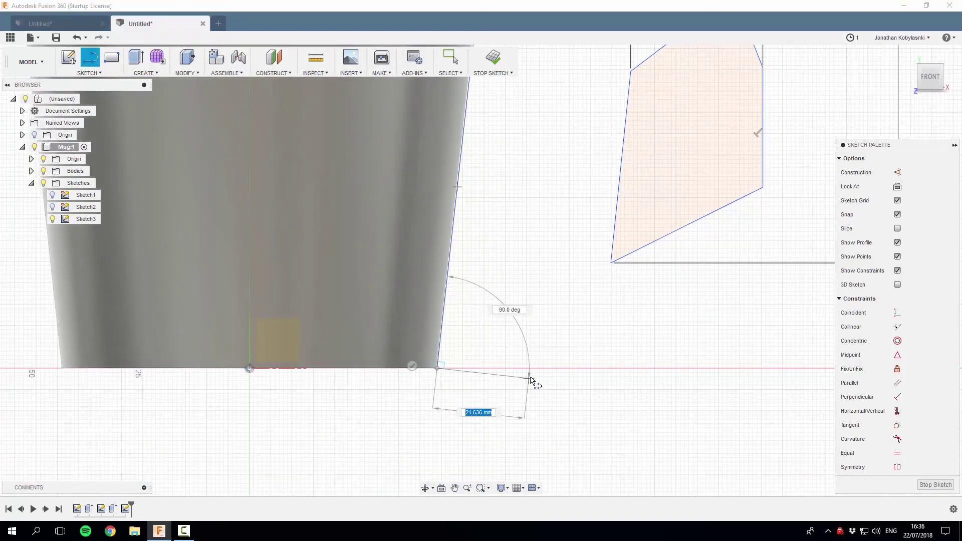
key(Escape)
Convert the line along the mug's right wall into a construction line
key(x)
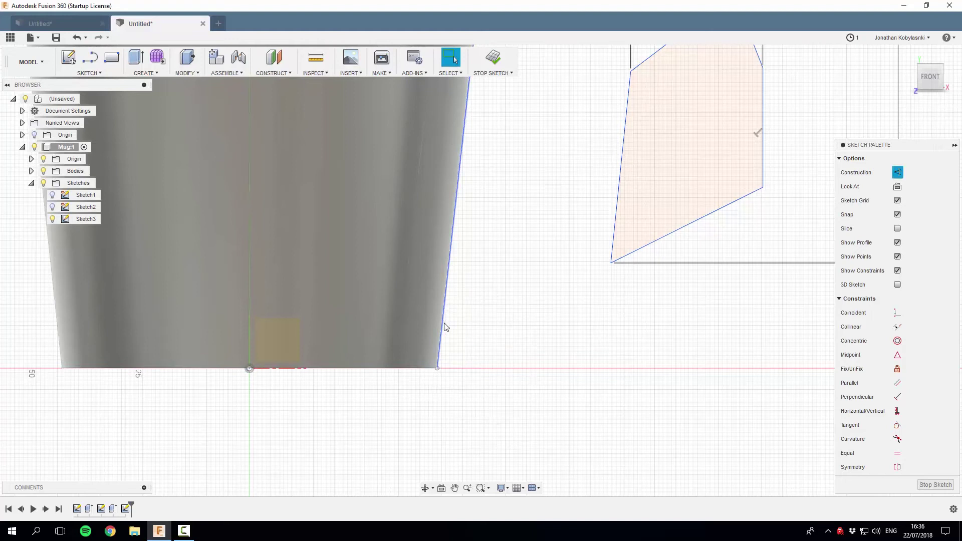
click(901, 174)
click(901, 174)
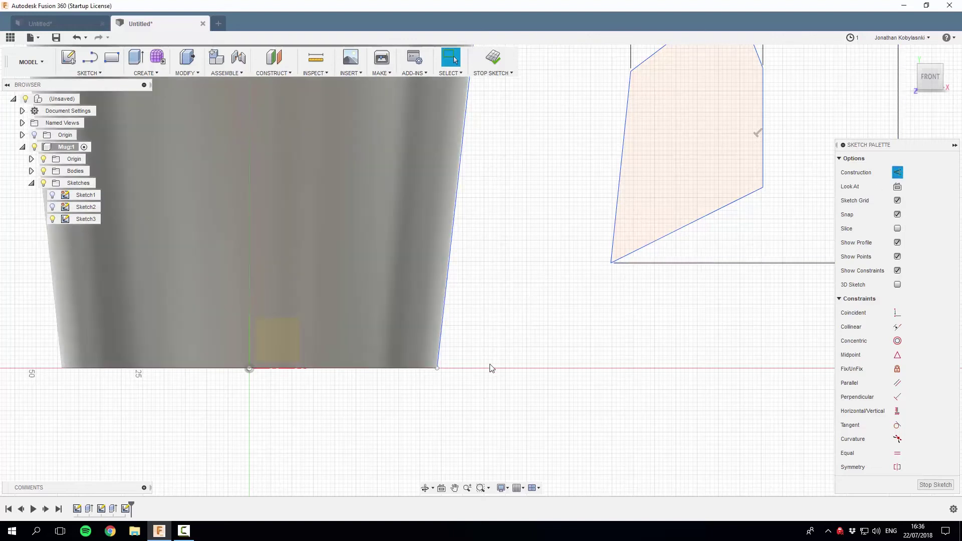
click(446, 297)
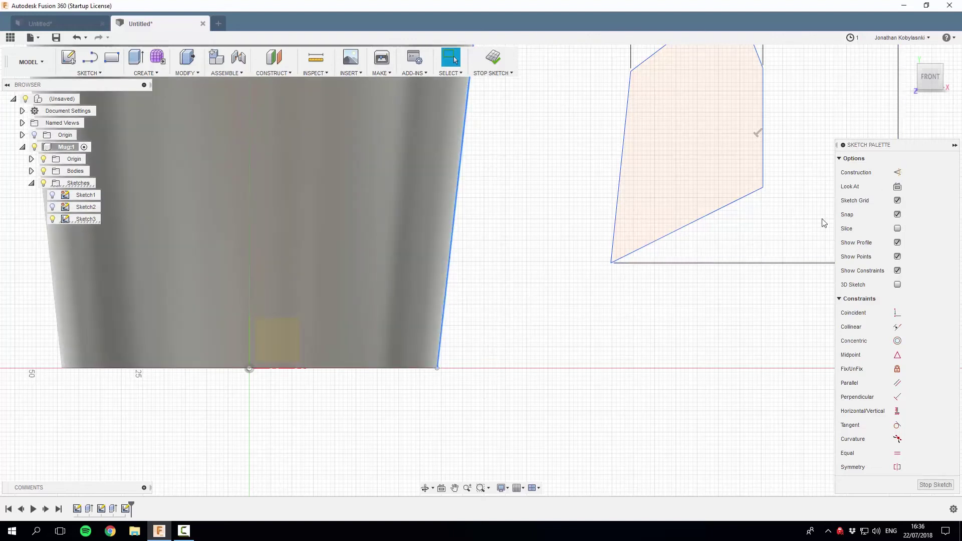
click(898, 173)
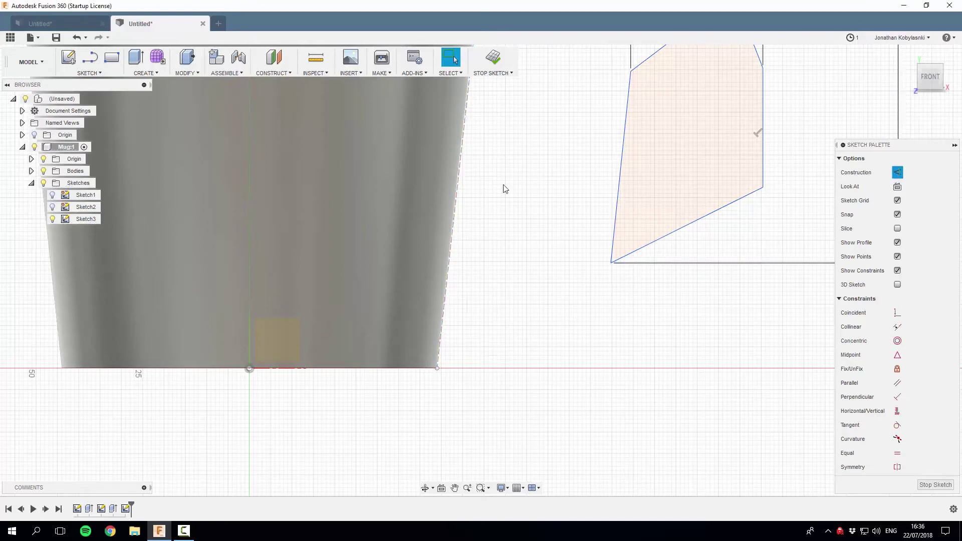
Select the entire handle outline and move it back so its inner edge lies against the construction line on the mug's wall
scroll(530, 206, down, 4)
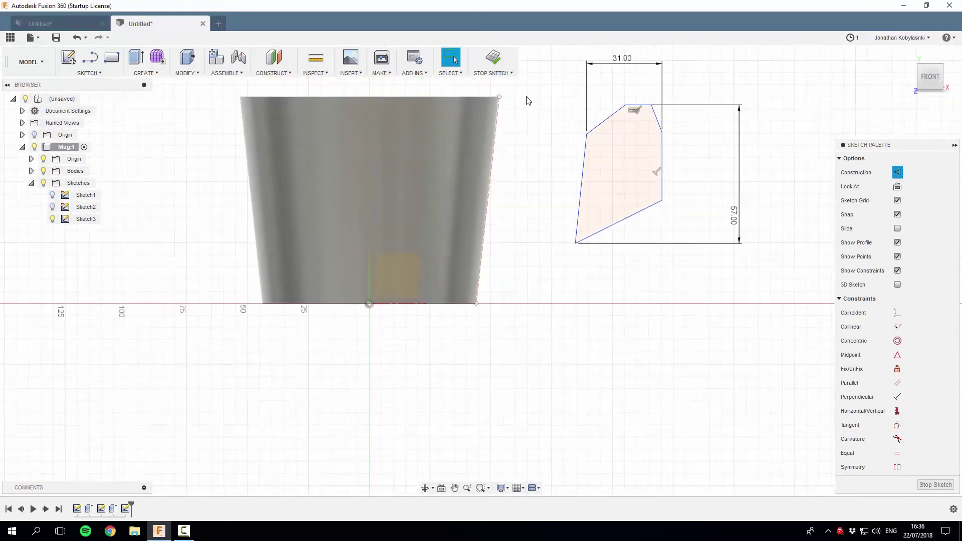
scroll(529, 100, up, 1)
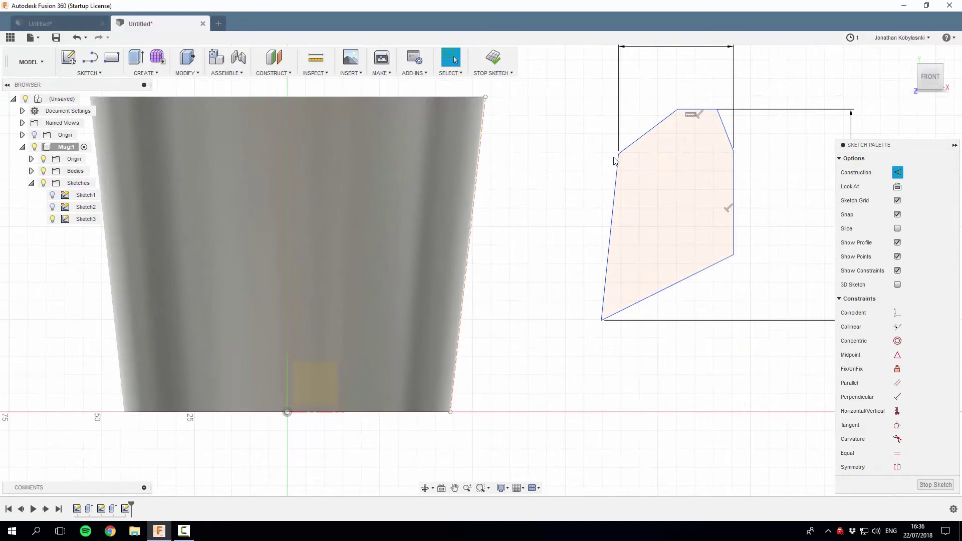
drag(782, 82, 555, 384)
mouse_move(618, 152)
mouse_down()
mouse_move(514, 179)
mouse_move(473, 175)
mouse_up()
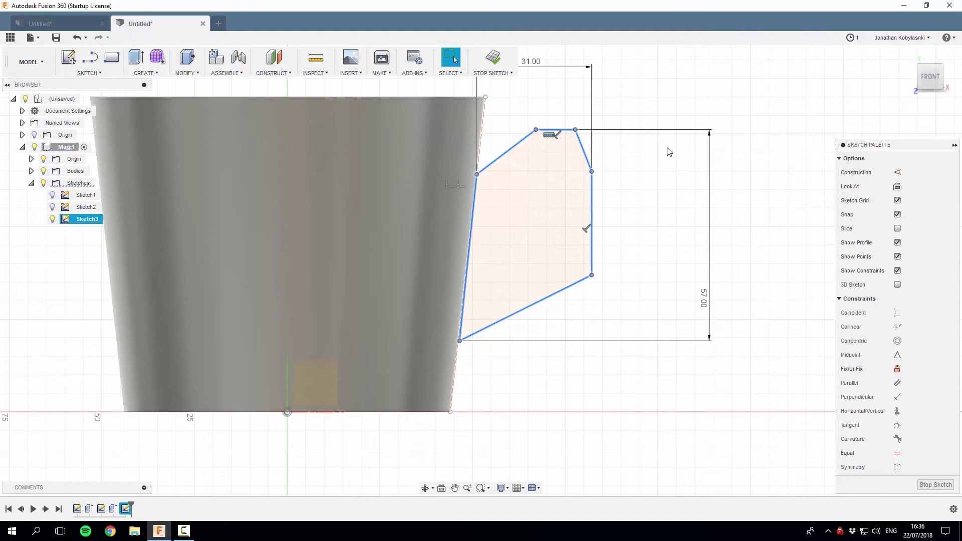
key(i)
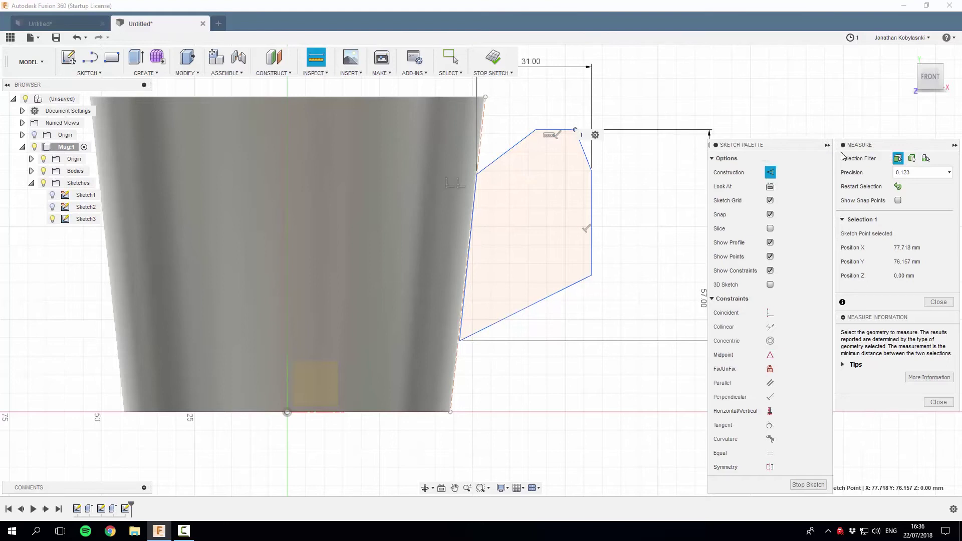
click(828, 145)
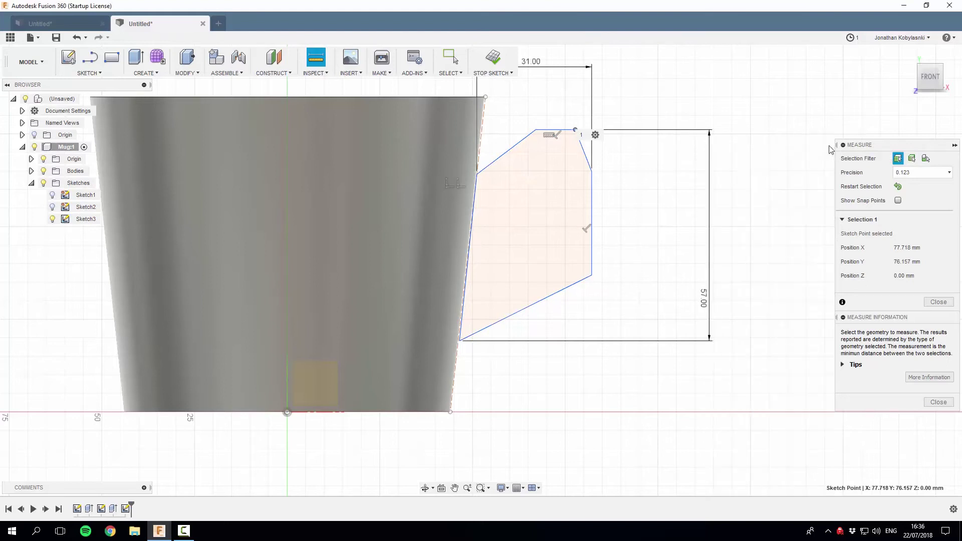
click(955, 145)
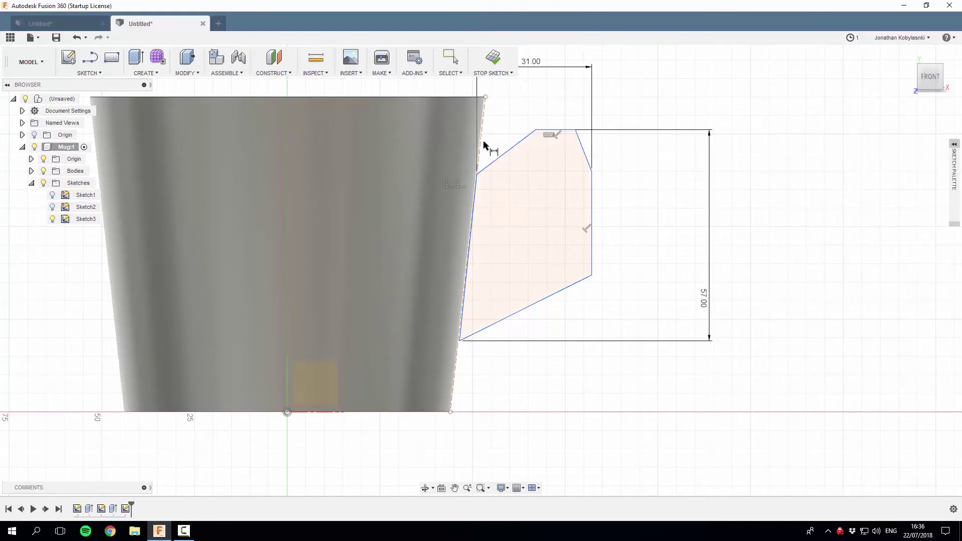
Try a 10 mm vertical dimension between the mug rim's outer corner and the handle's upper inner corner, and undo it
click(485, 97)
click(476, 174)
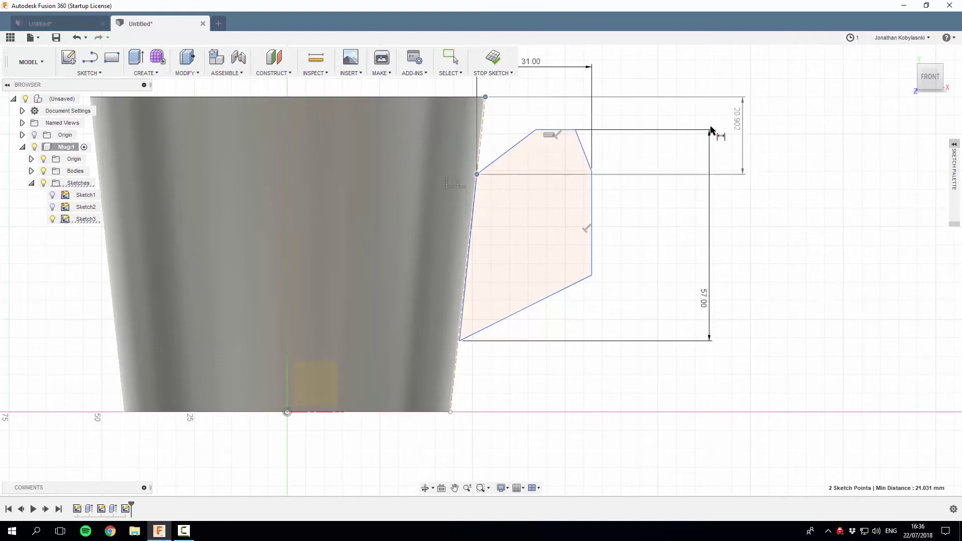
click(631, 123)
text(10)
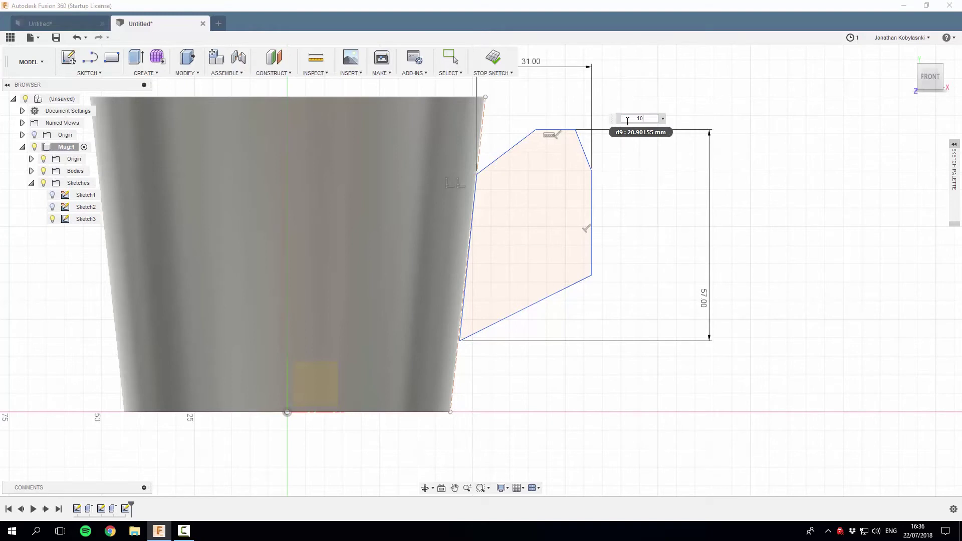
key(Return)
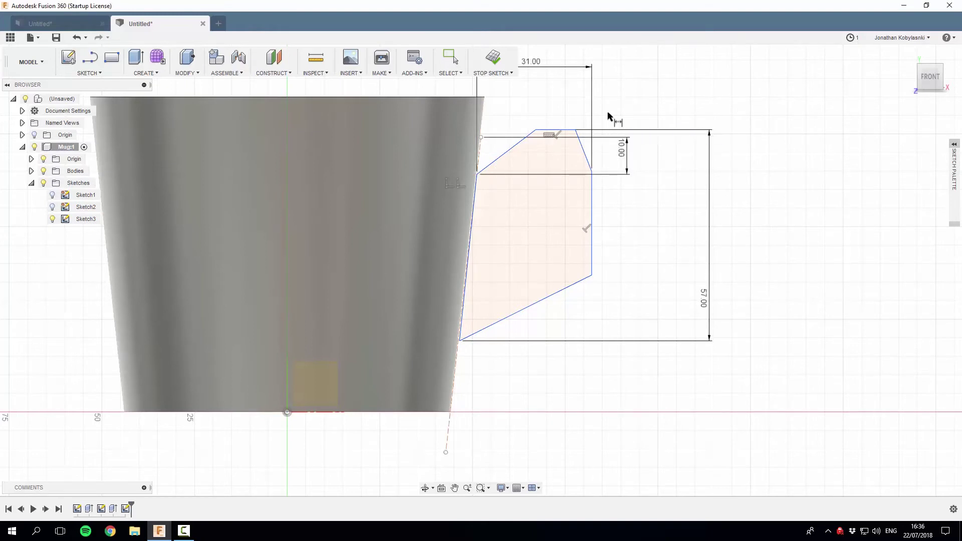
key(Escape)
key(ctrl+z)
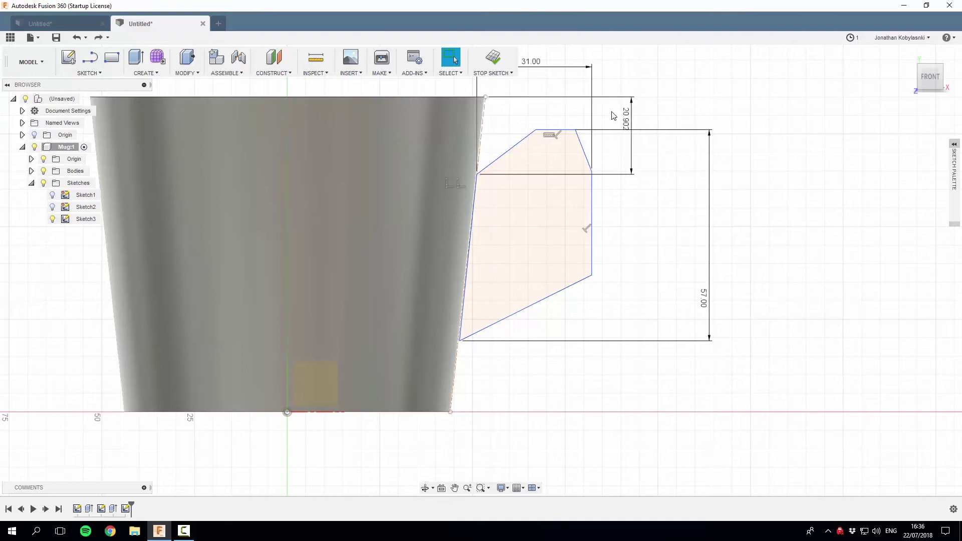
key(ctrl+z)
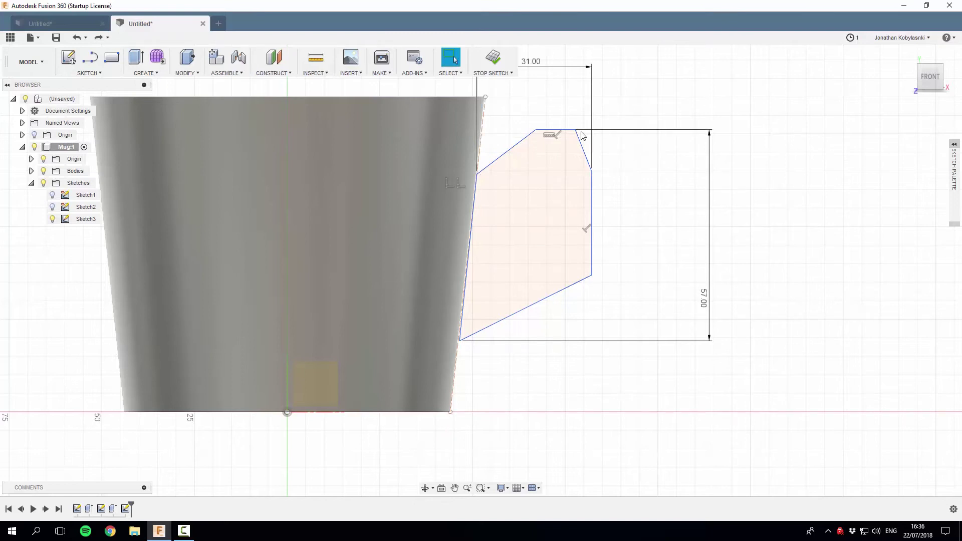
click(514, 147)
mouse_move(641, 99)
mouse_down()
mouse_move(478, 339)
mouse_move(521, 329)
mouse_up()
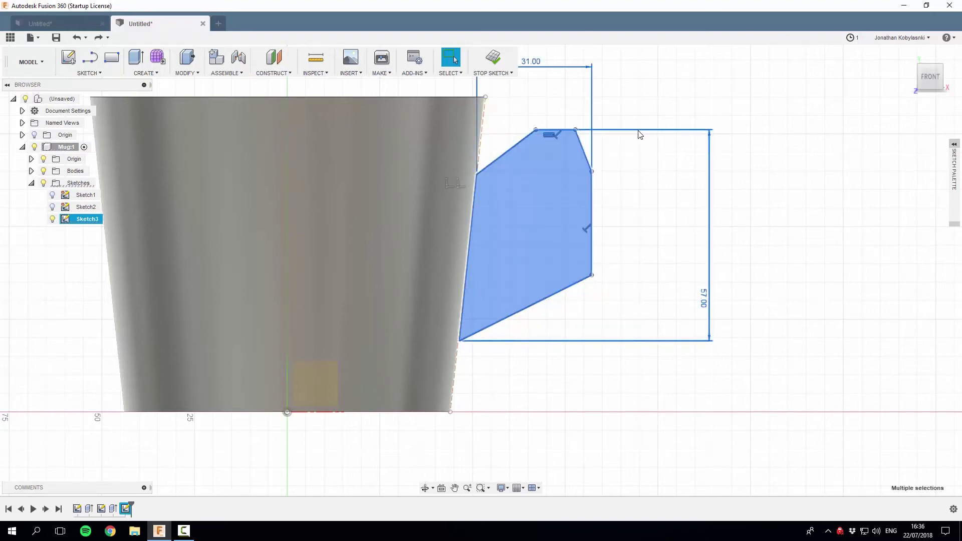
key(d)
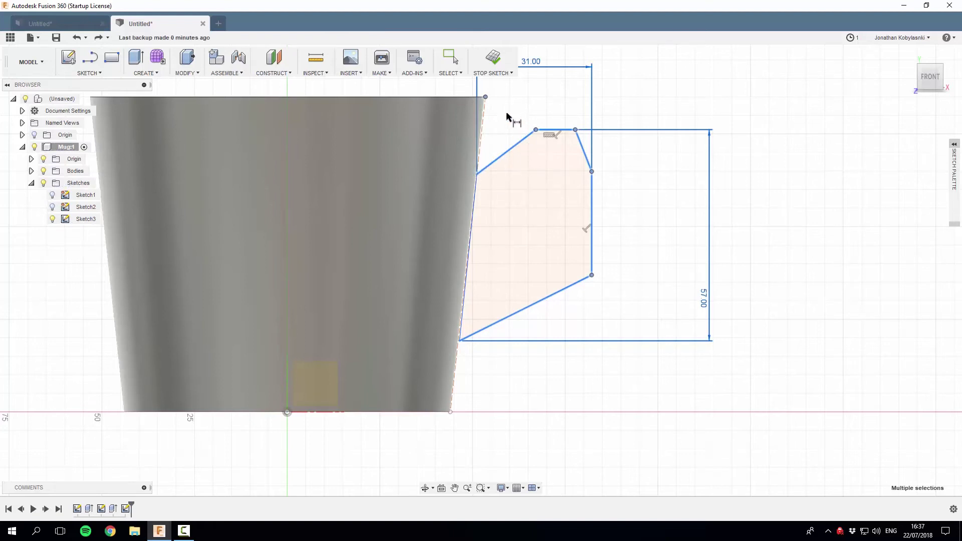
click(477, 174)
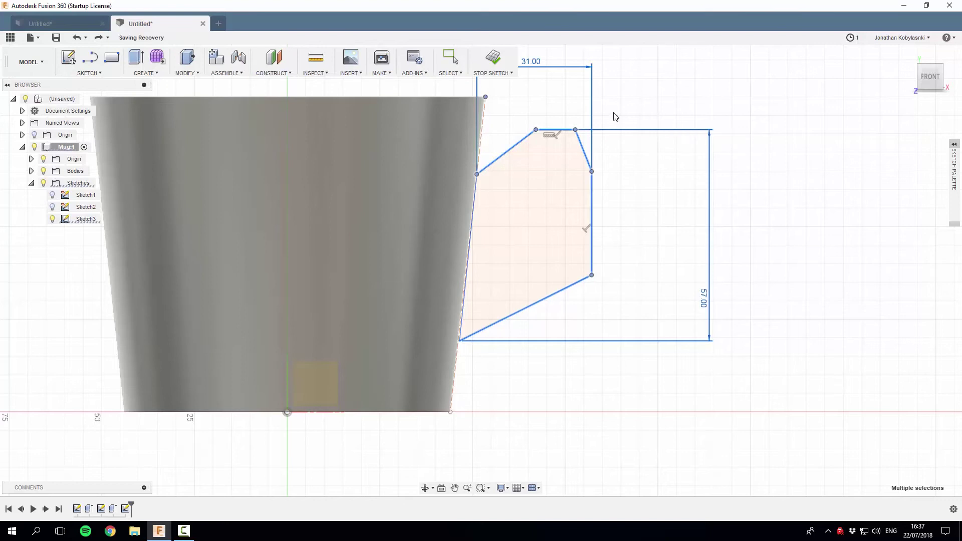
click(490, 160)
click(508, 151)
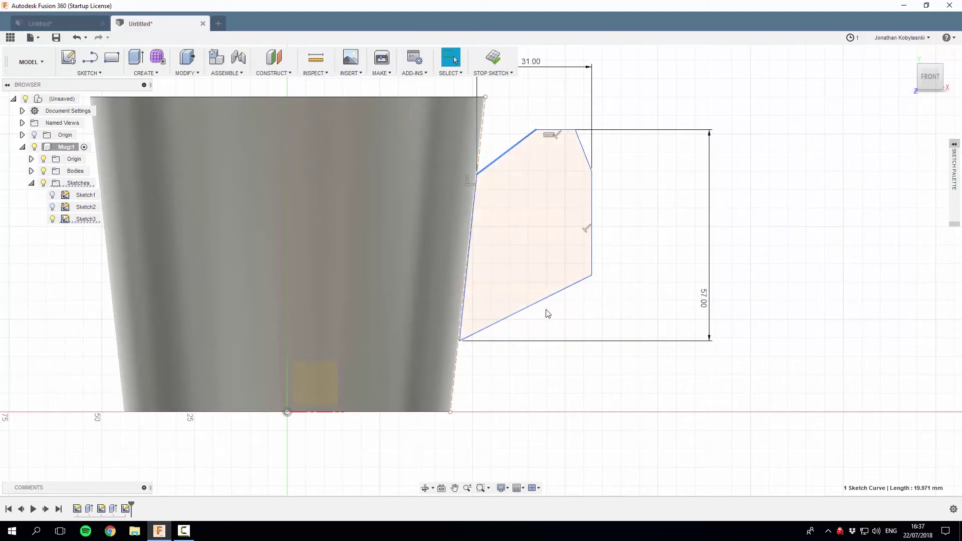
mouse_move(512, 153)
mouse_down()
mouse_move(524, 251)
mouse_move(540, 135)
mouse_move(579, 269)
mouse_move(588, 218)
mouse_move(592, 265)
mouse_up()
key(ctrl+z)
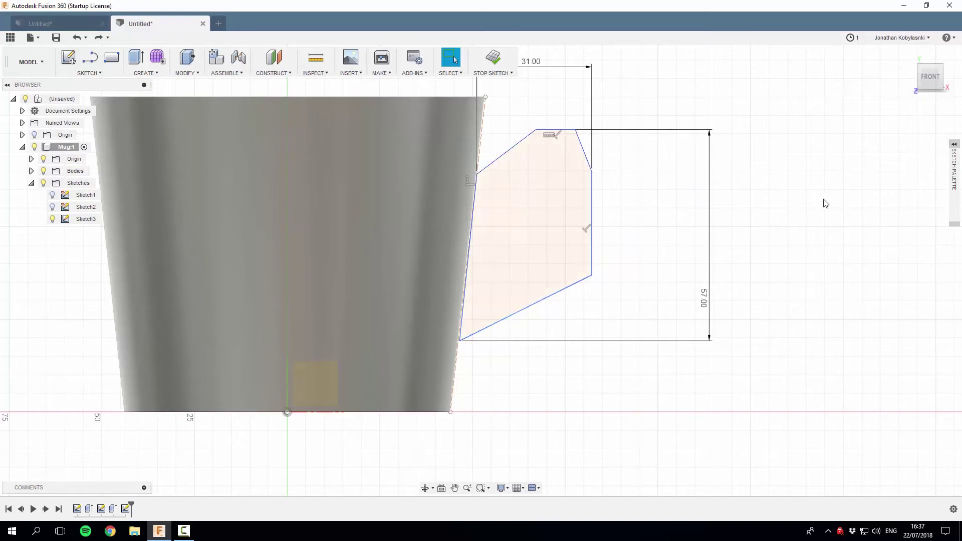
Apply a Parallel constraint between the handle outline's upper and lower slanted edges
click(525, 176)
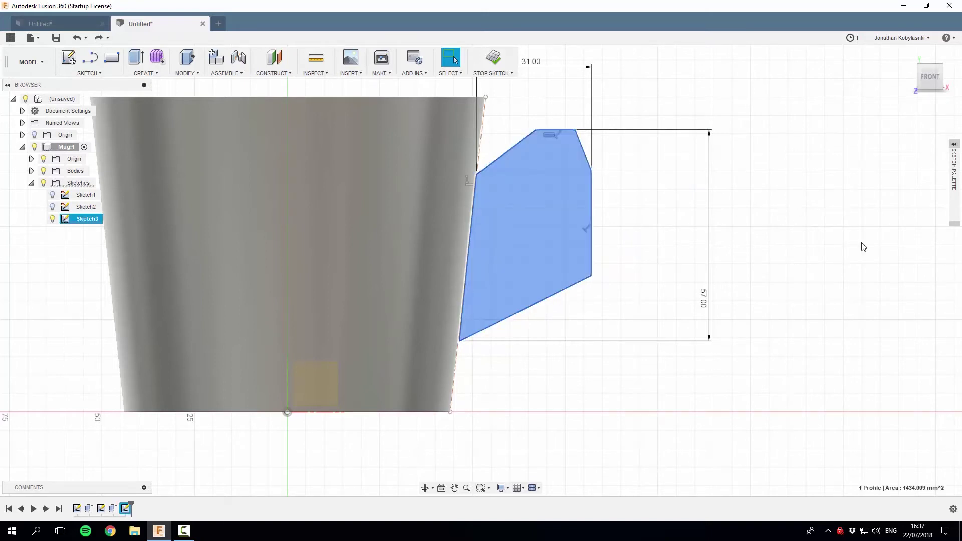
click(955, 146)
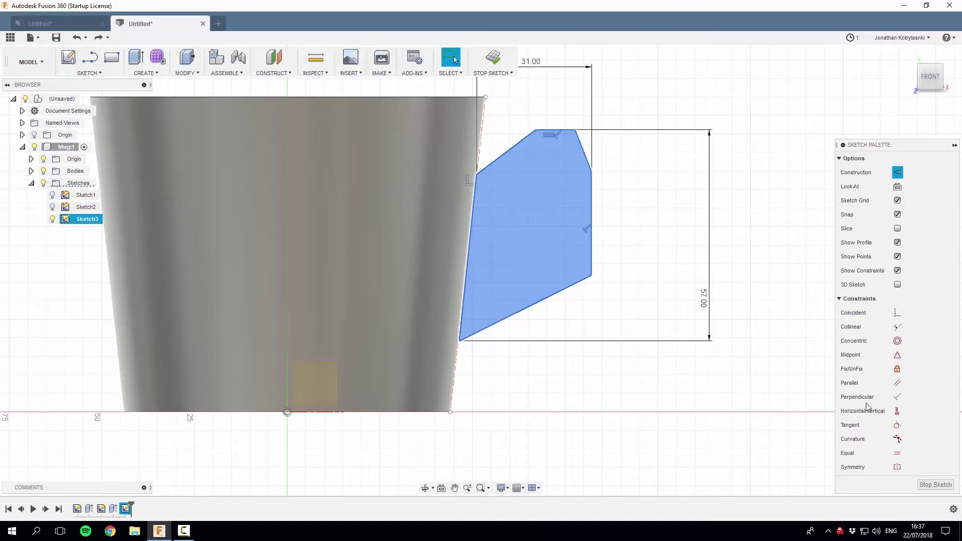
click(897, 383)
click(511, 150)
click(541, 302)
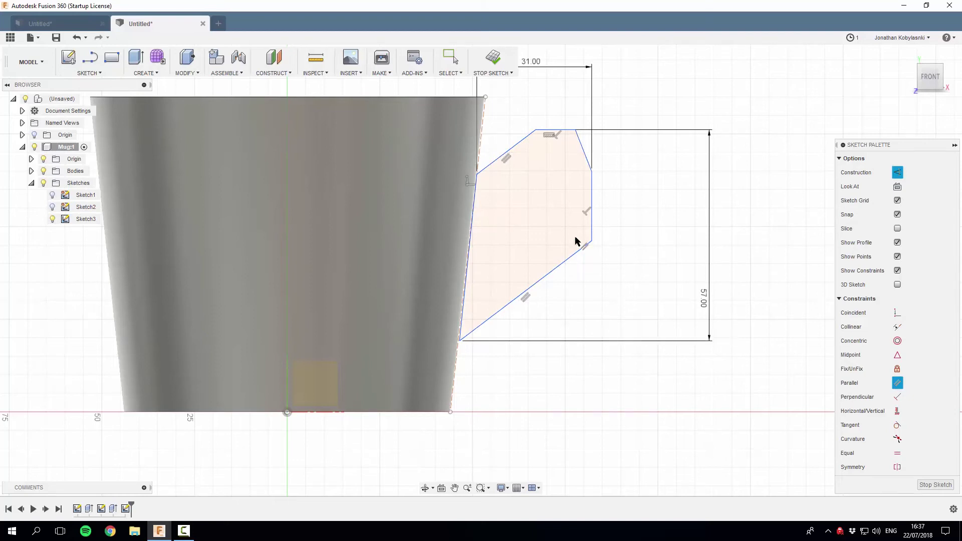
Try a Parallel constraint between the handle's inner edge and its outer vertical edge, picking the edges in either order, and undo each attempt
click(596, 201)
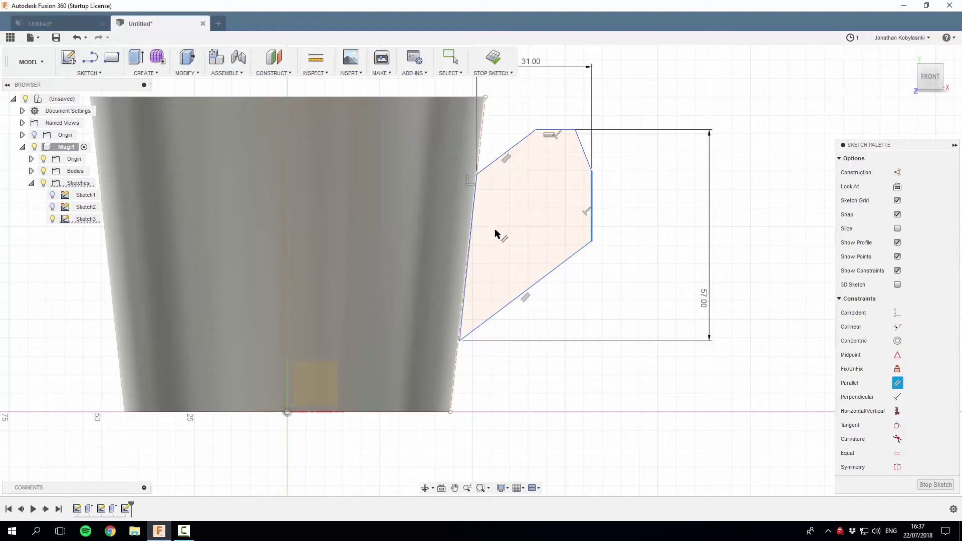
click(471, 243)
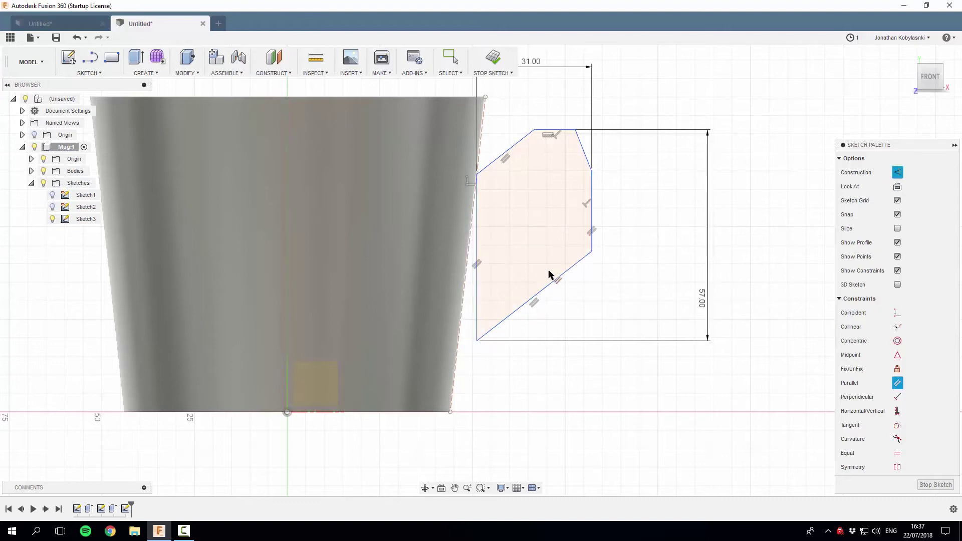
key(Escape)
key(ctrl+z)
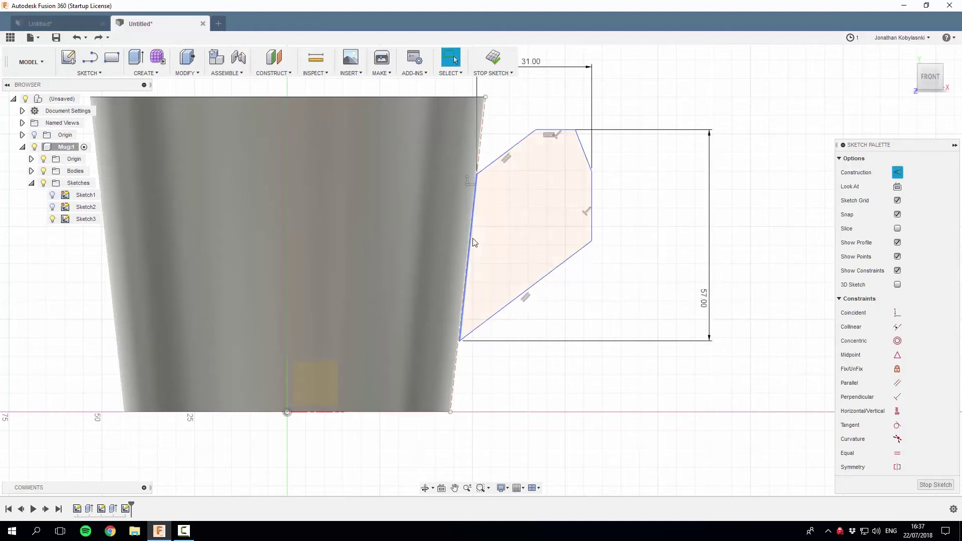
click(897, 383)
click(469, 253)
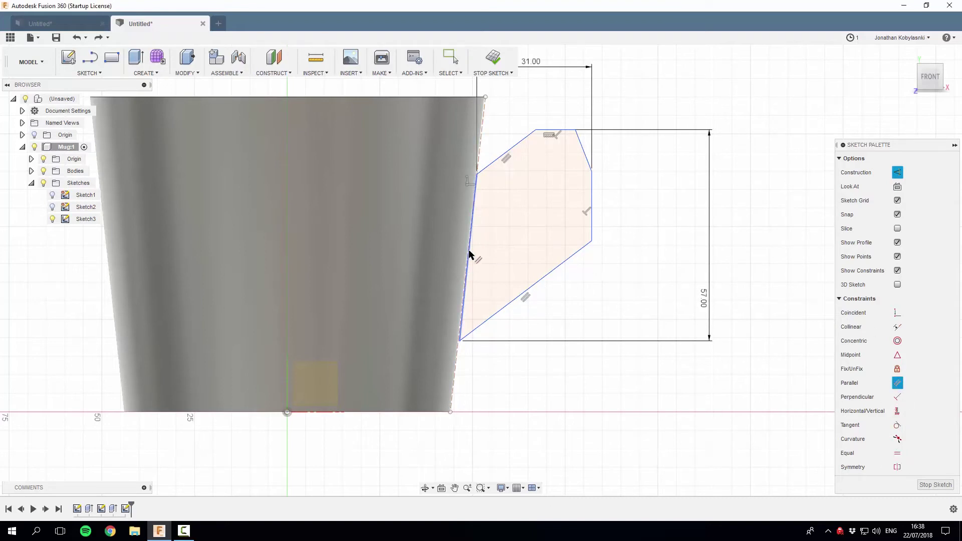
click(592, 197)
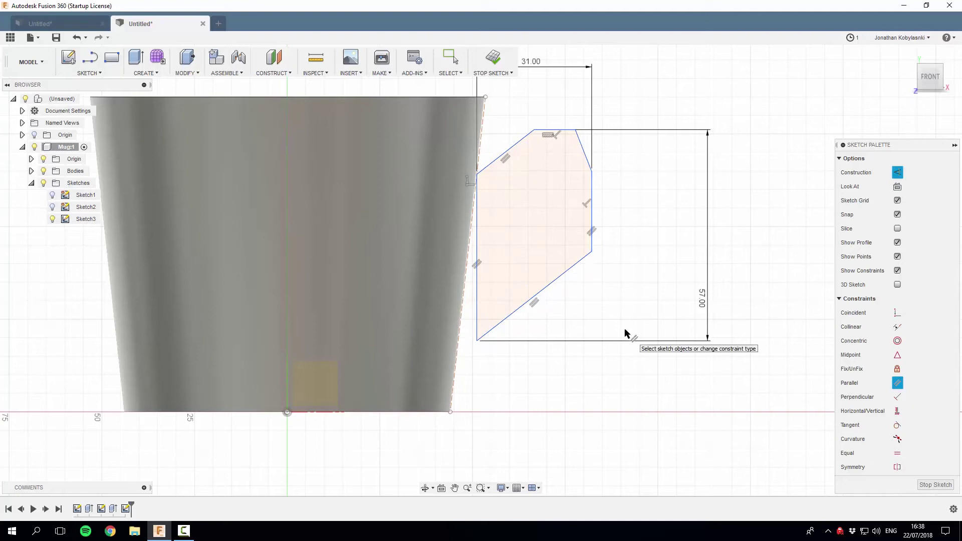
key(Escape)
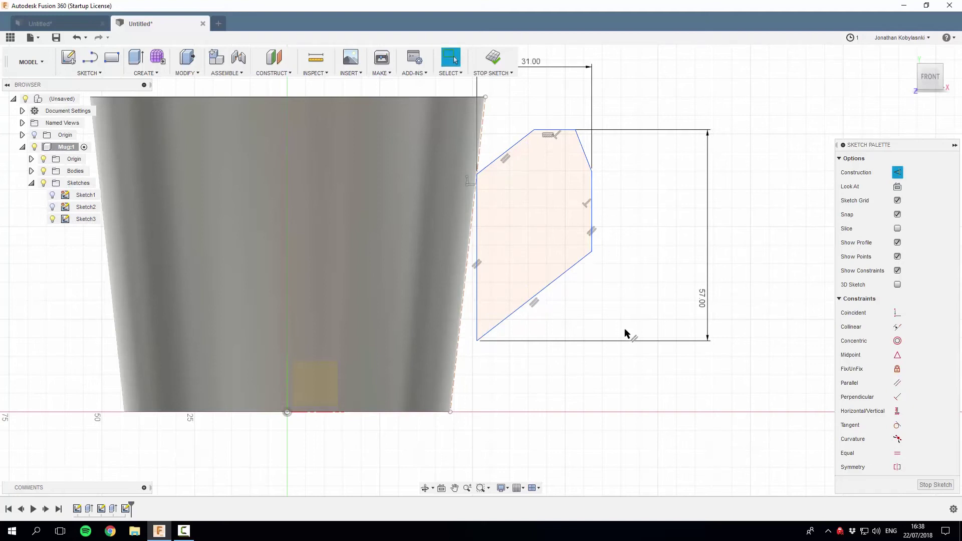
key(ctrl+z)
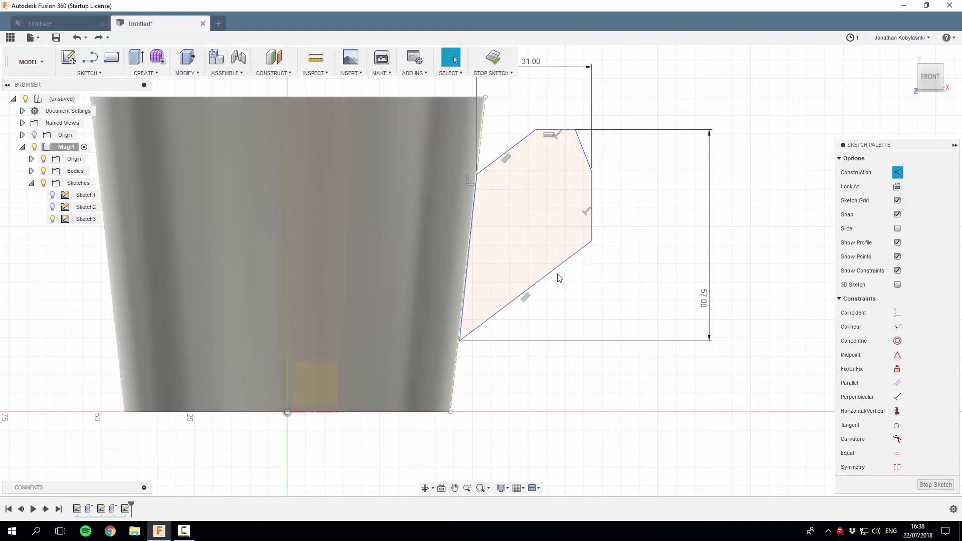
Move the 57 mm and 31 mm dimensions clear of the handle outline and delete the 31 mm width dimension
mouse_move(568, 249)
mouse_down()
mouse_move(542, 247)
mouse_move(607, 251)
mouse_up()
key(ctrl+z)
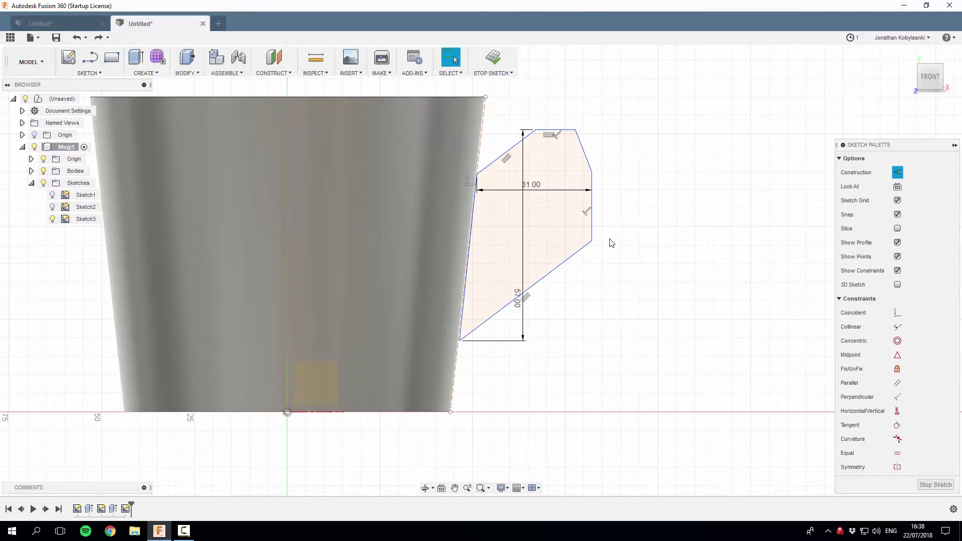
drag(529, 264, 660, 254)
drag(555, 195, 569, 107)
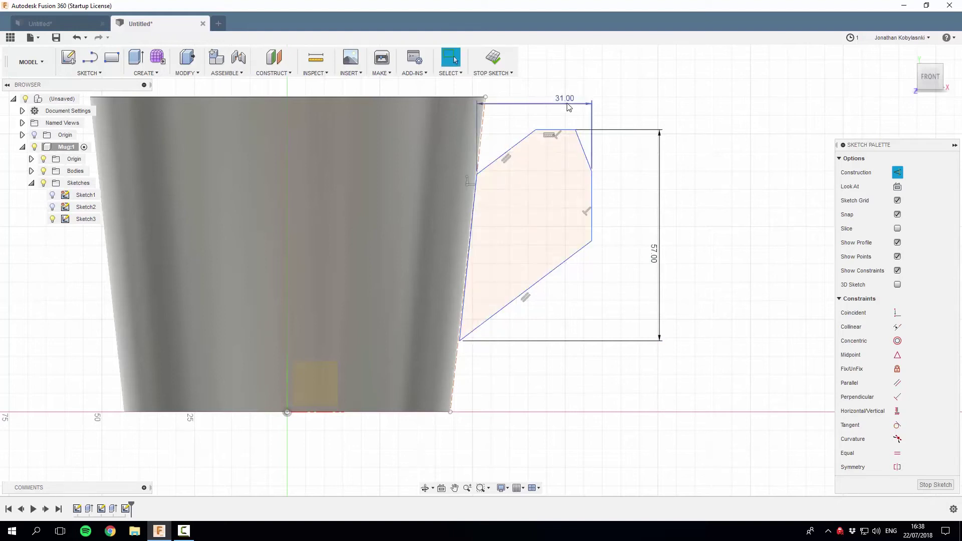
click(567, 103)
key(Delete)
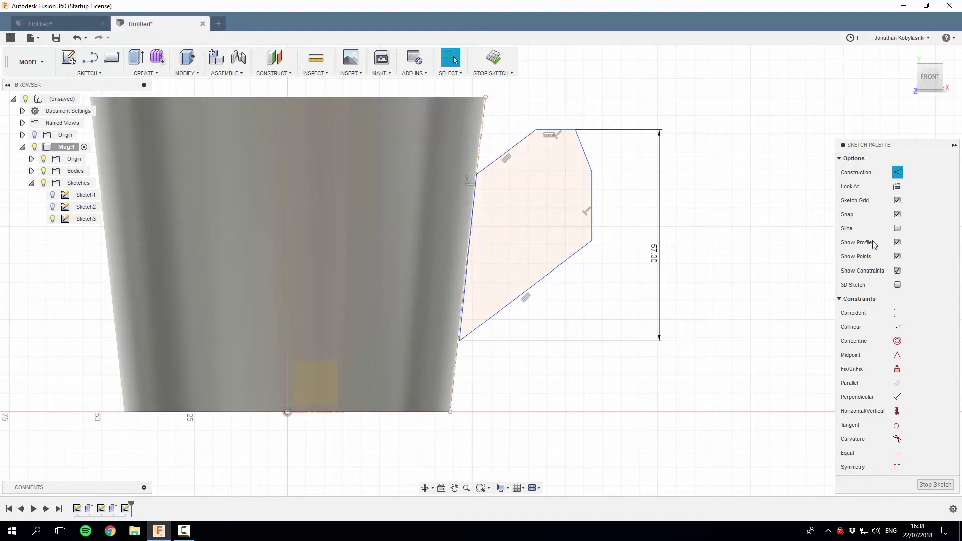
Retry the Parallel constraint between the handle's inner and outer edges without the width dimension, and undo it
click(896, 383)
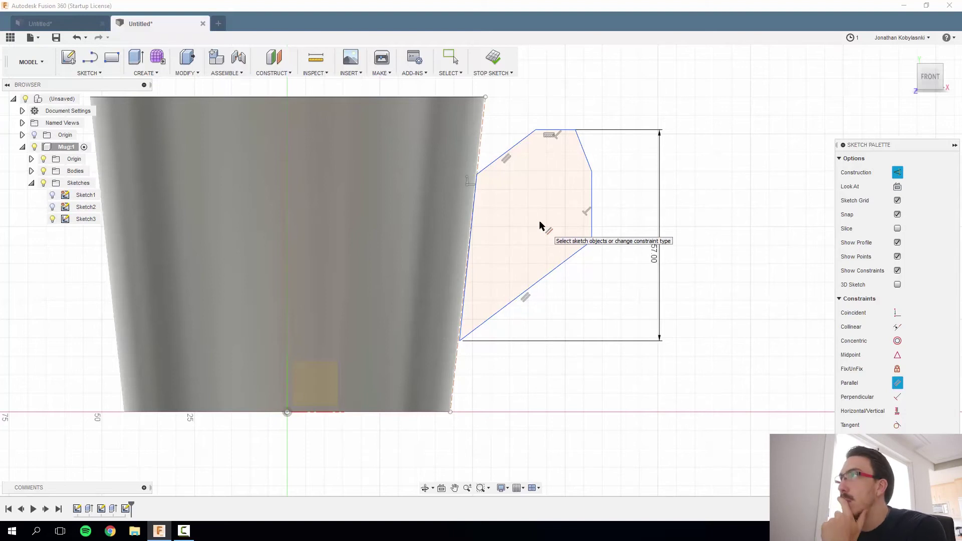
click(472, 221)
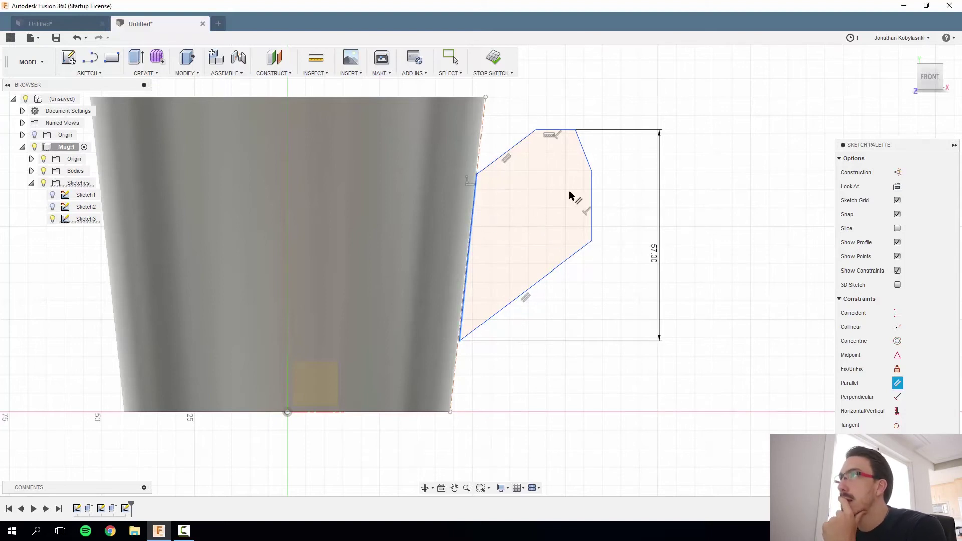
click(592, 199)
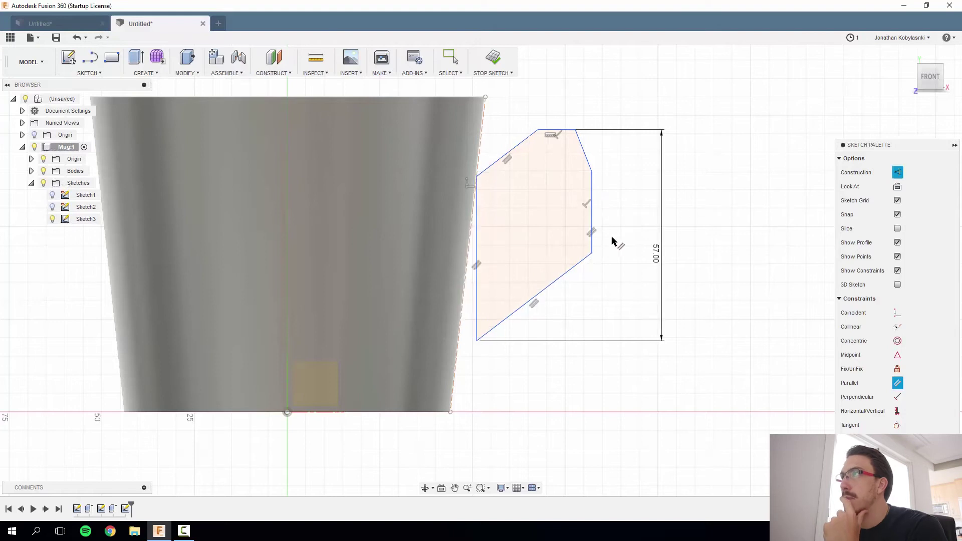
key(Escape)
key(ctrl+z)
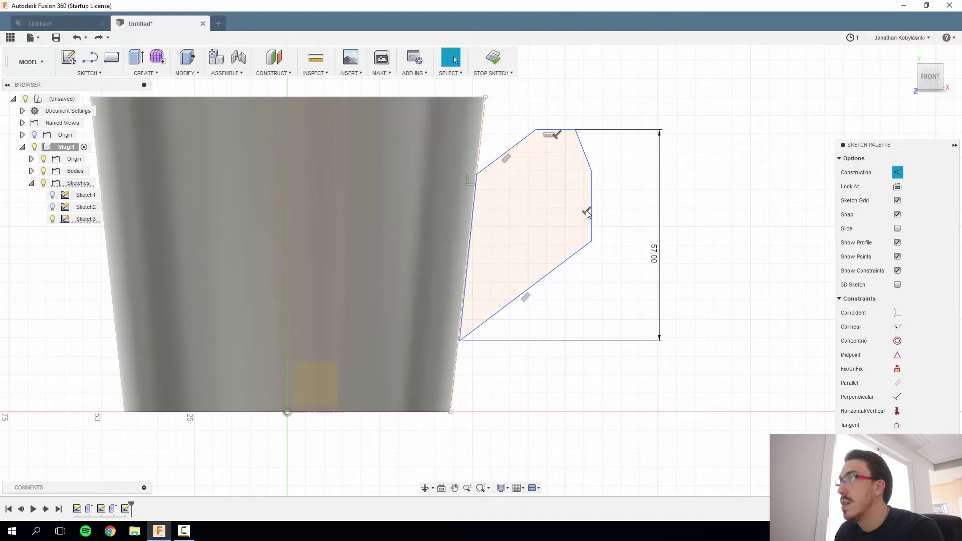
Delete the handle's 57 mm height dimension and the horizontal and perpendicular constraints on its top and outer edges
click(659, 232)
key(Delete)
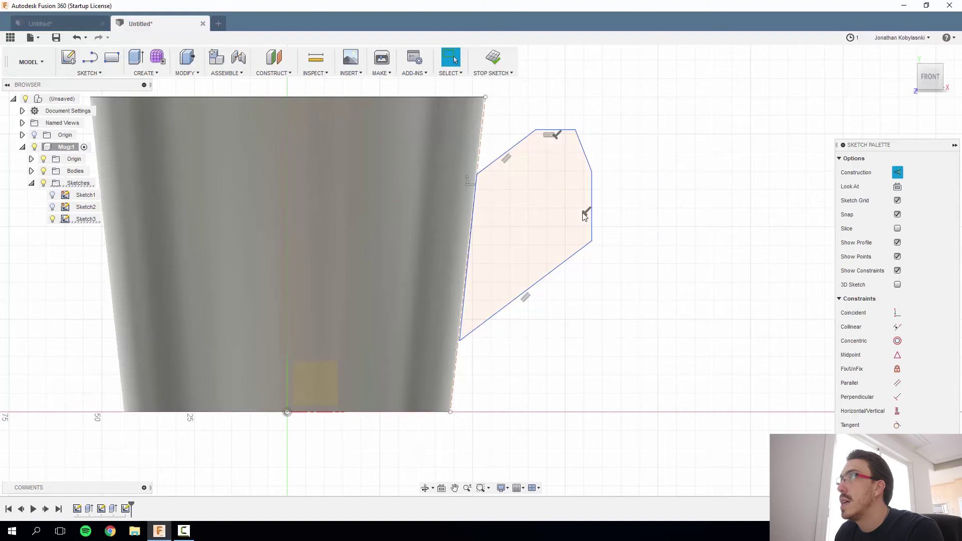
key(Delete)
key(Delete)
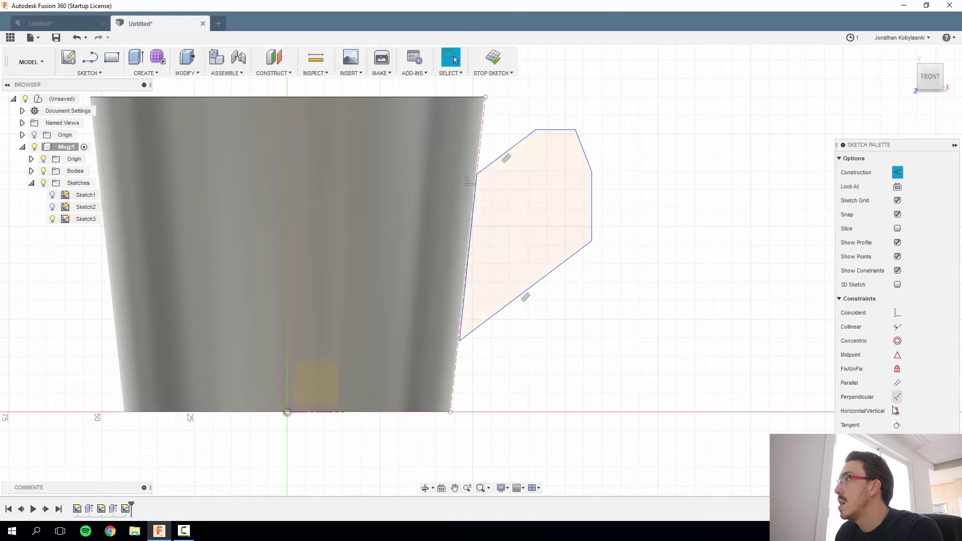
Make the handle's outer edge parallel to its inner edge along the mug's wall
click(897, 382)
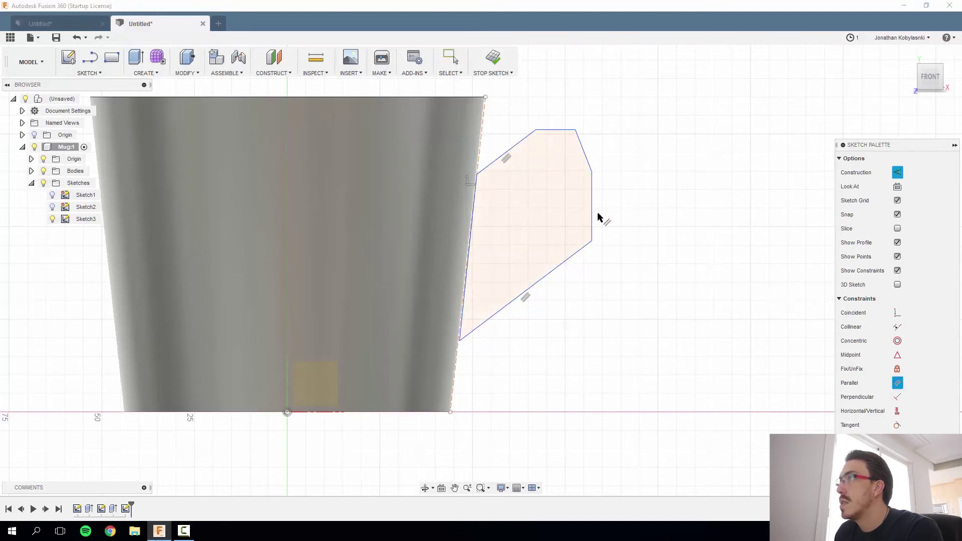
click(471, 251)
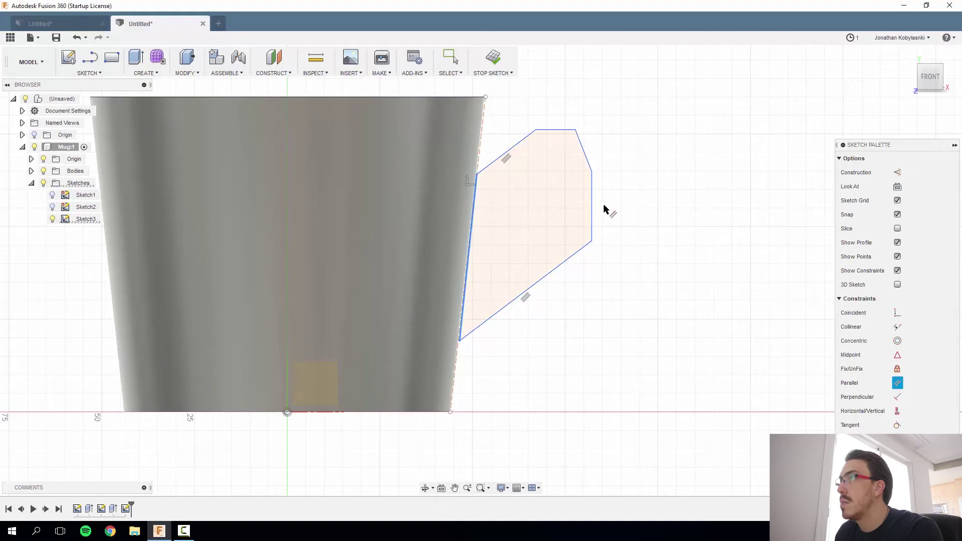
click(592, 212)
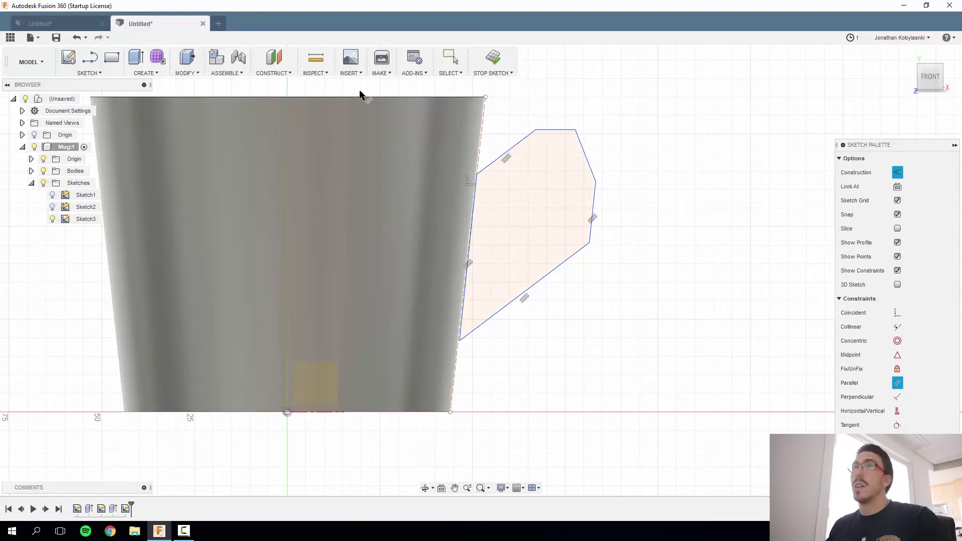
Try a 14 mm vertical dimension between the handle's upper wall corner and its top edge, and undo it along with a trial move of the outline
key(d)
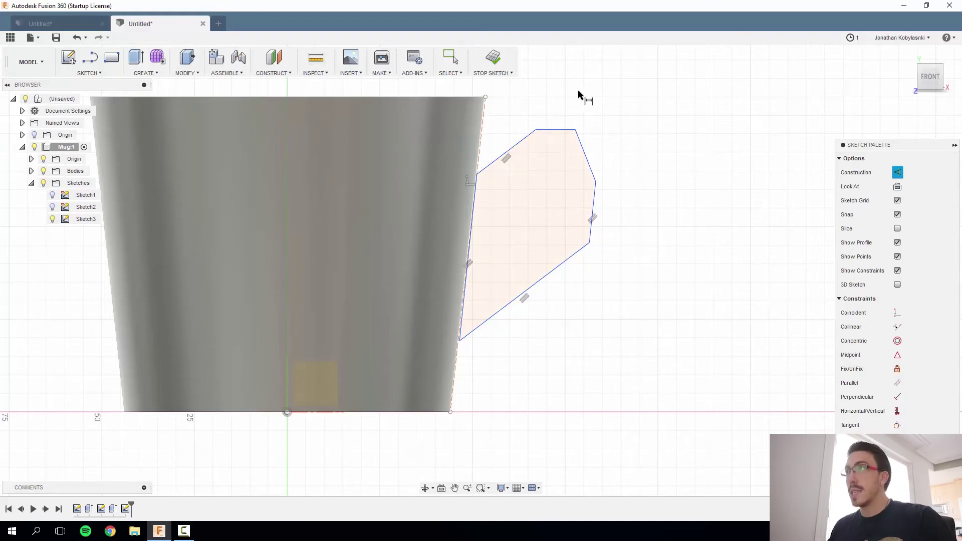
click(477, 174)
click(536, 131)
click(659, 153)
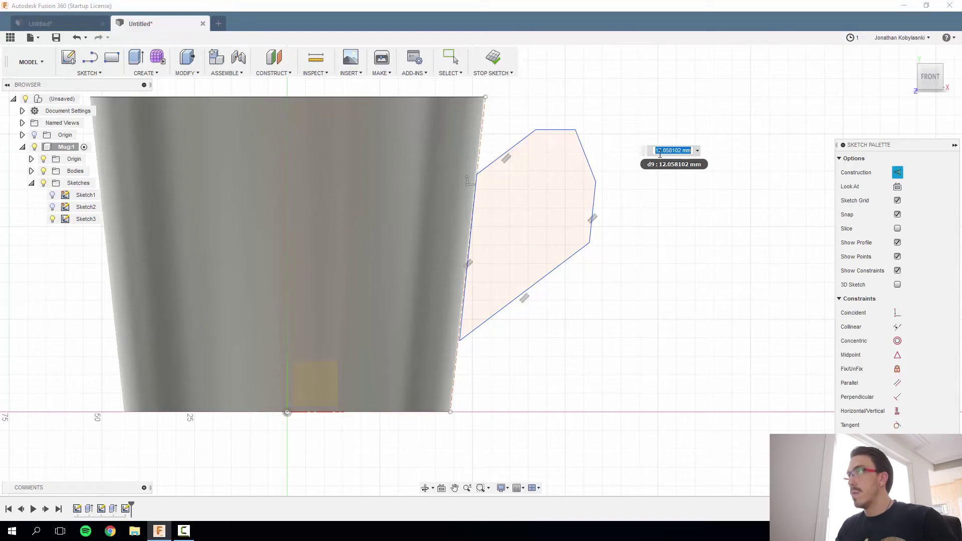
text(14)
key(Return)
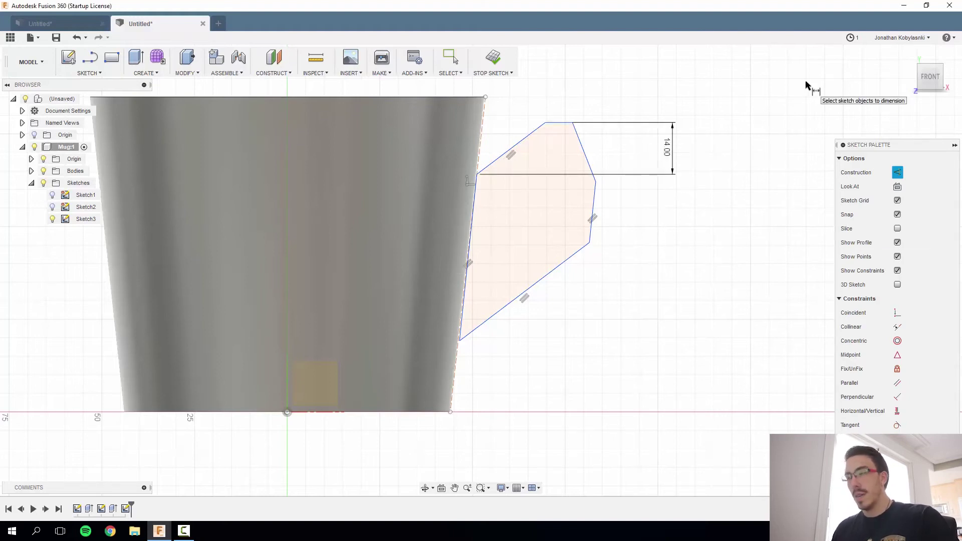
key(Escape)
key(ctrl+z)
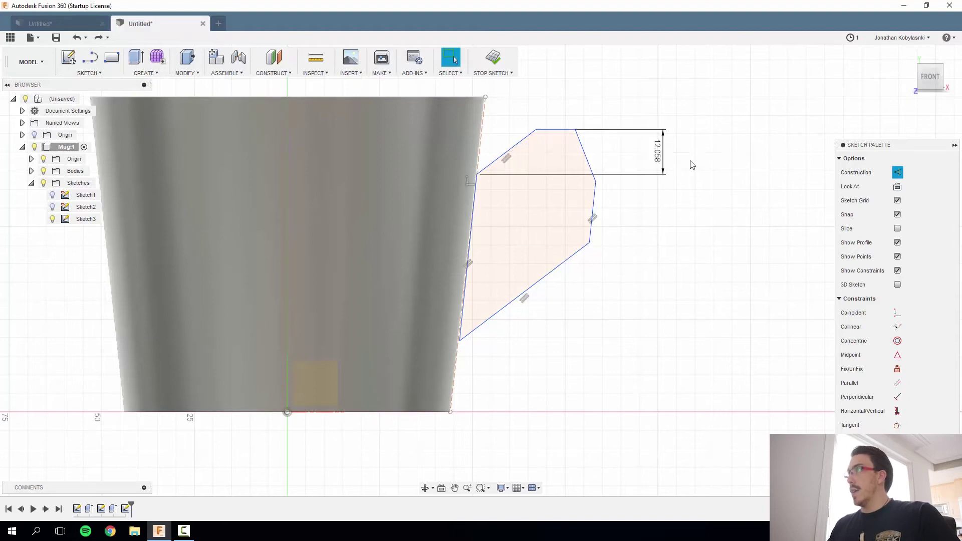
key(ctrl+z)
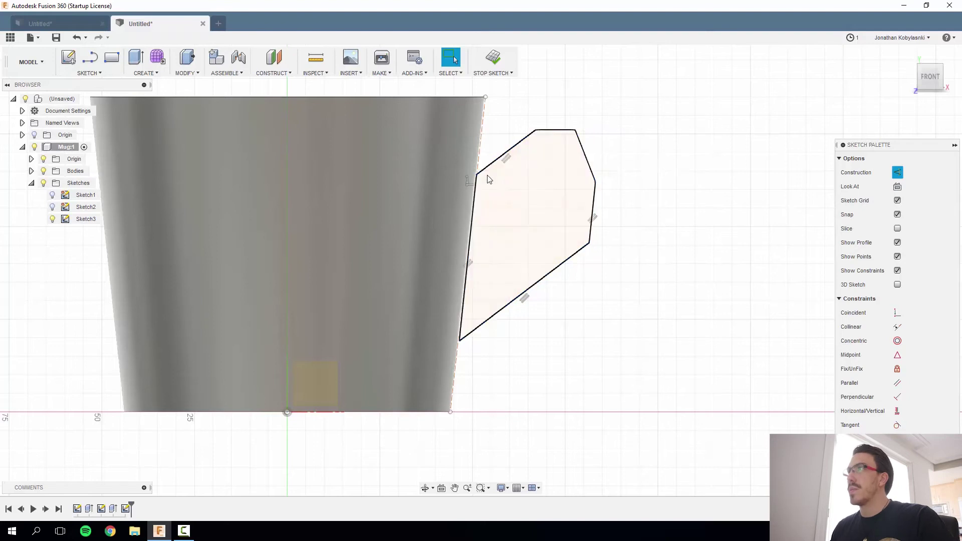
mouse_move(494, 167)
mouse_down()
mouse_move(585, 254)
mouse_move(592, 276)
mouse_up()
key(ctrl+z)
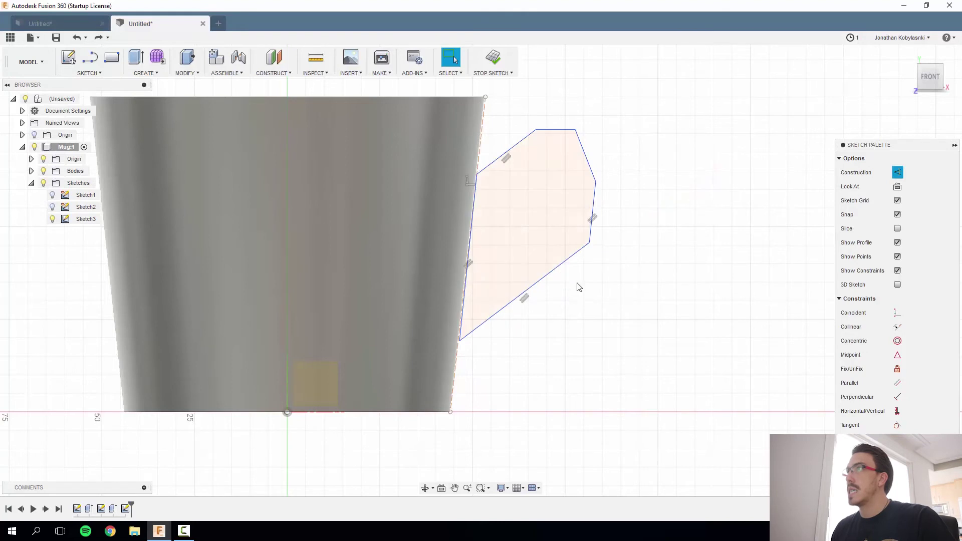
Move the handle's top edge slightly down, to about 55.5 mm above the outline's lowest corner
click(557, 132)
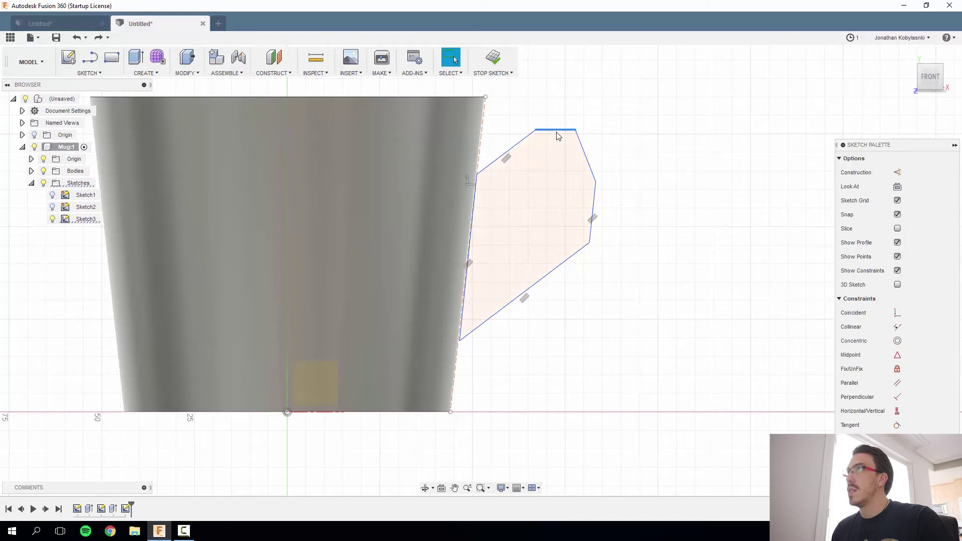
mouse_move(557, 135)
mouse_down()
mouse_move(565, 168)
mouse_move(566, 142)
mouse_up()
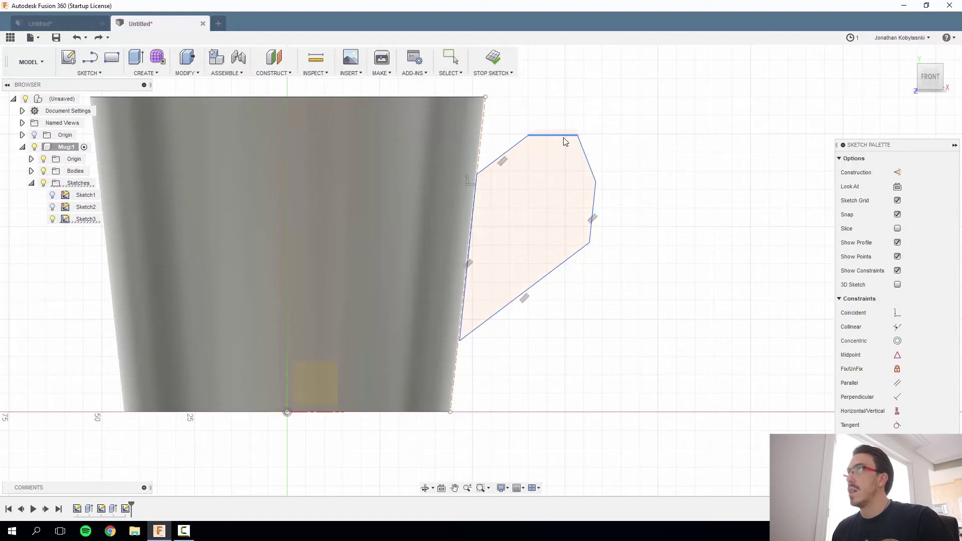
click(660, 150)
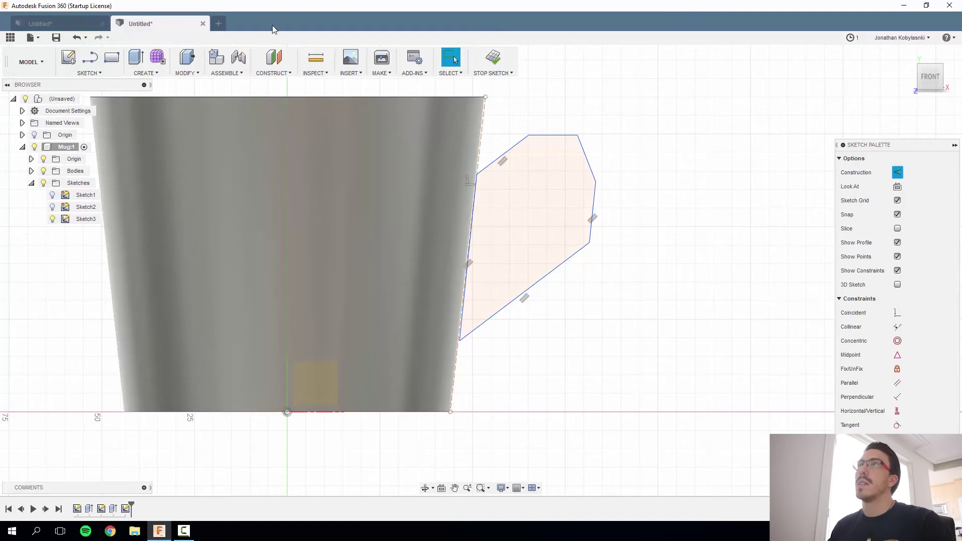
Place a vertical dimension between the handle's lowest wall corner and the inner end of its top edge
key(d)
click(460, 341)
click(529, 136)
click(705, 153)
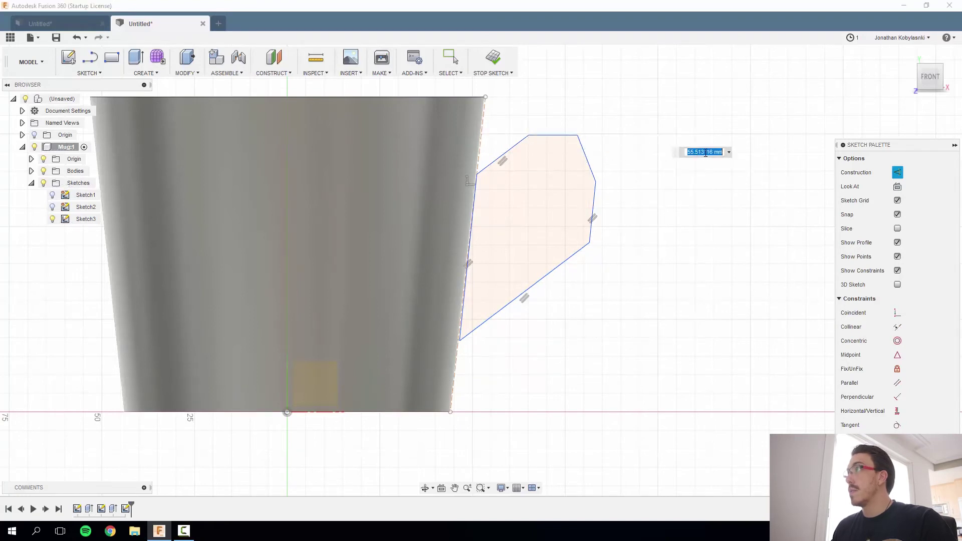
Dimension the mug handle profile with an overall height of 55 mm and a width of 35 mm from its upper inner corner
text(55)
key(Return)
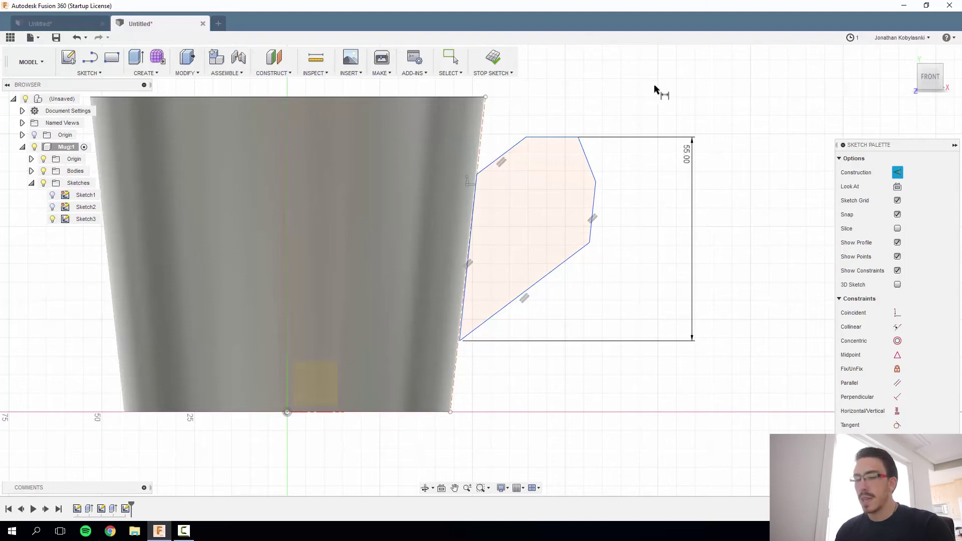
click(476, 175)
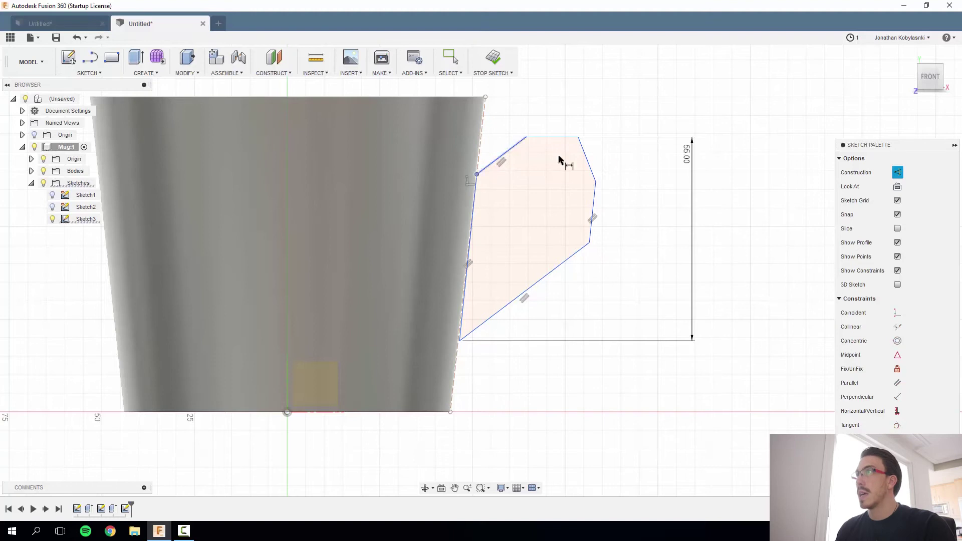
click(595, 183)
click(596, 80)
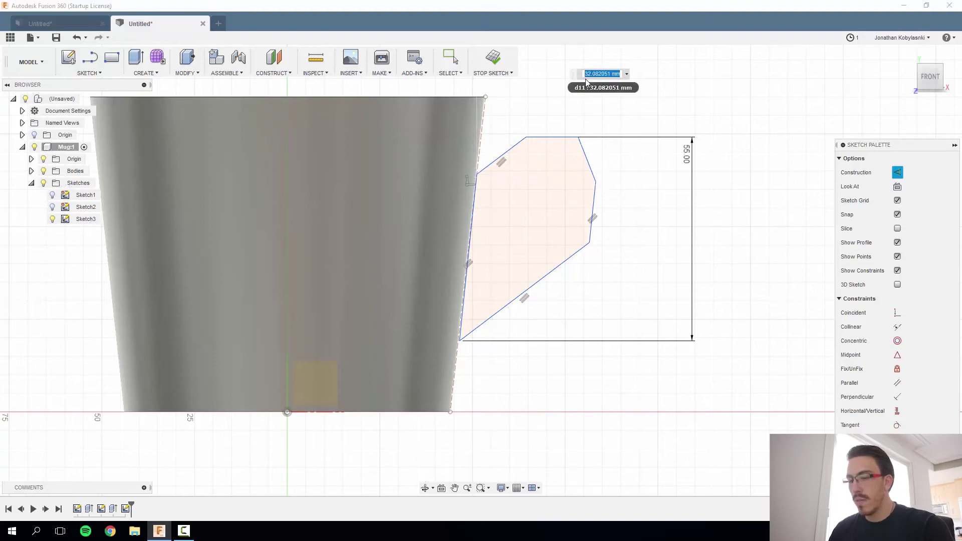
text(35)
key(Return)
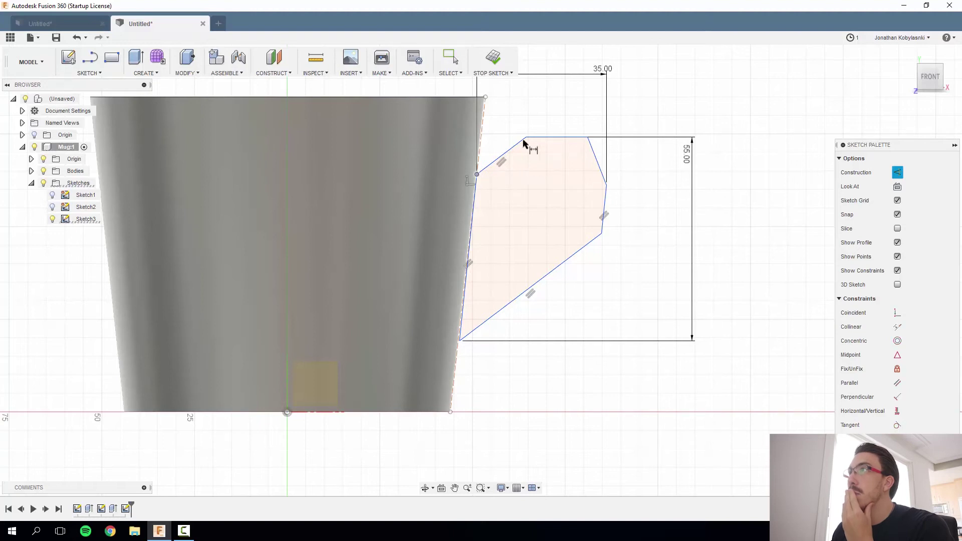
Dimension the vertical distance between the construction line's upper end and the handle's upper inner corner as 10 mm
click(484, 98)
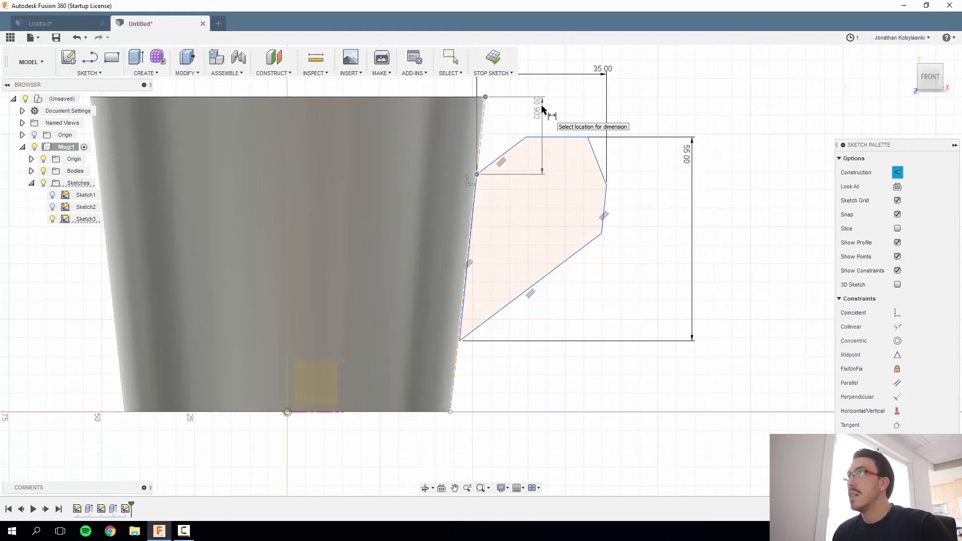
click(554, 120)
text(10)
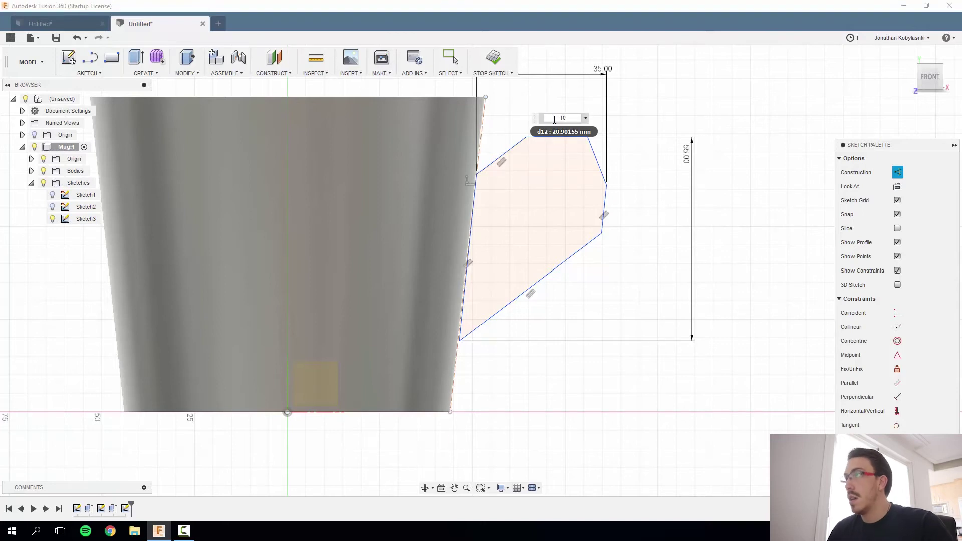
key(Return)
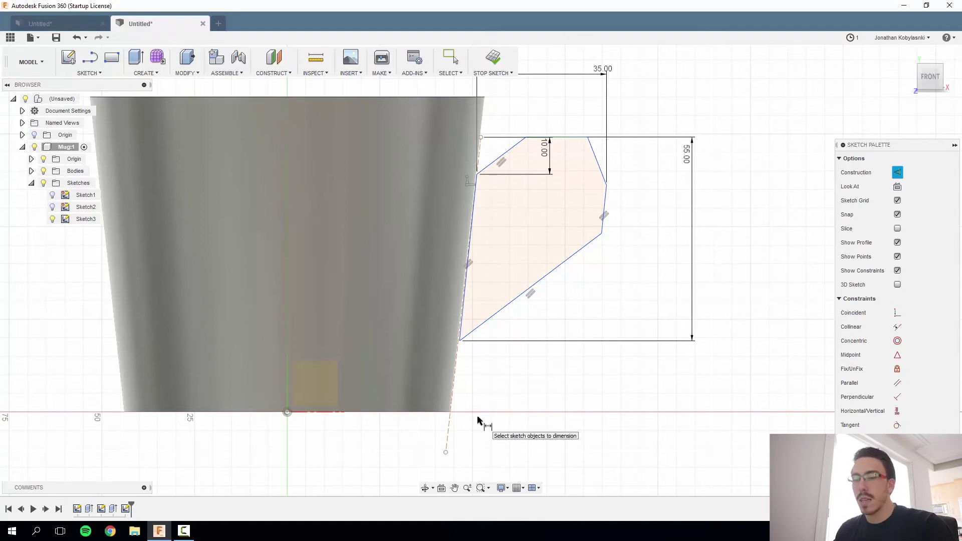
key(Escape)
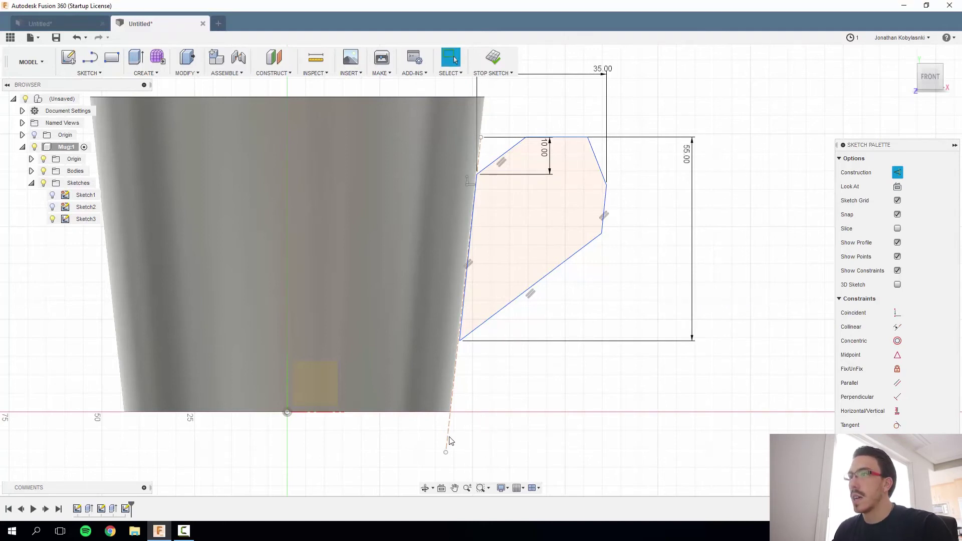
Delete the construction line and move the whole handle profile so its upper inner corner meets the mug's rim corner
key(Delete)
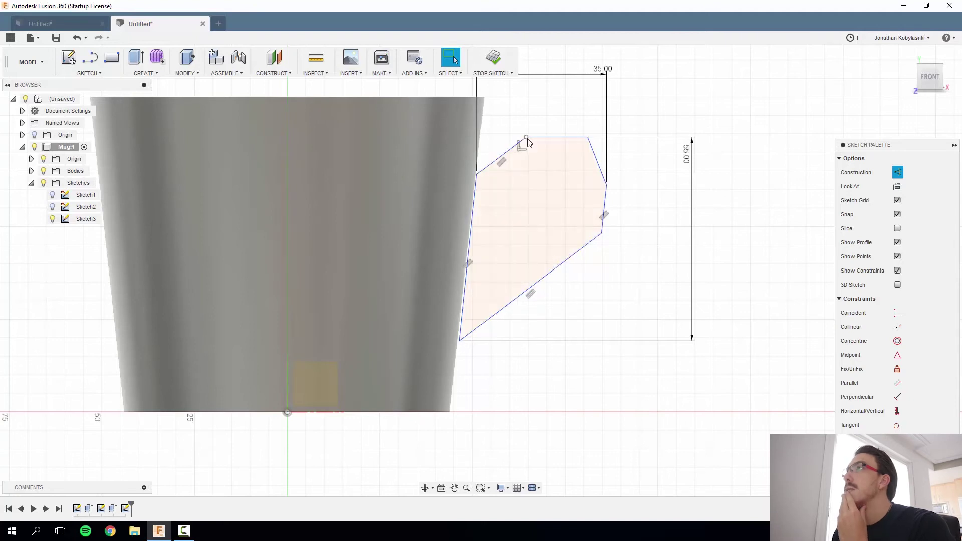
drag(649, 119, 439, 379)
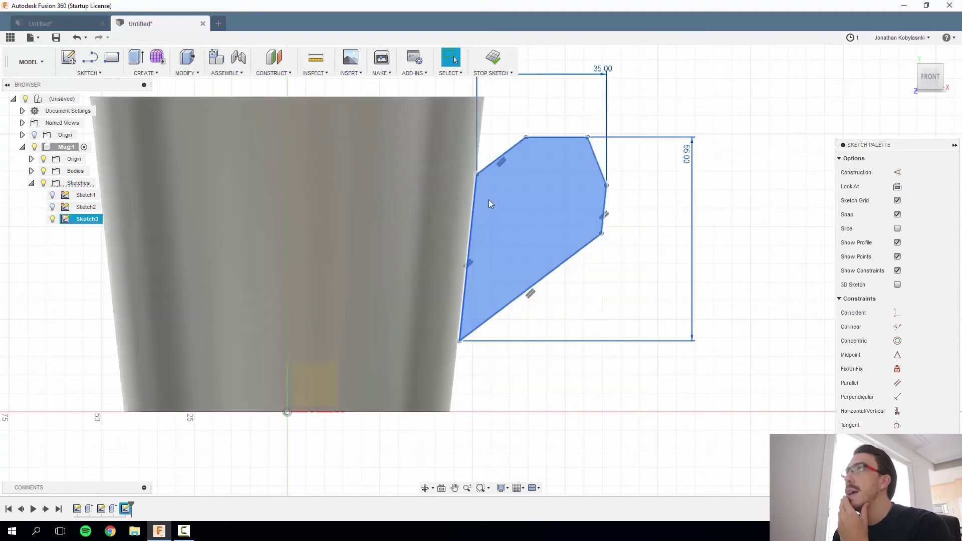
click(637, 239)
drag(640, 122, 405, 392)
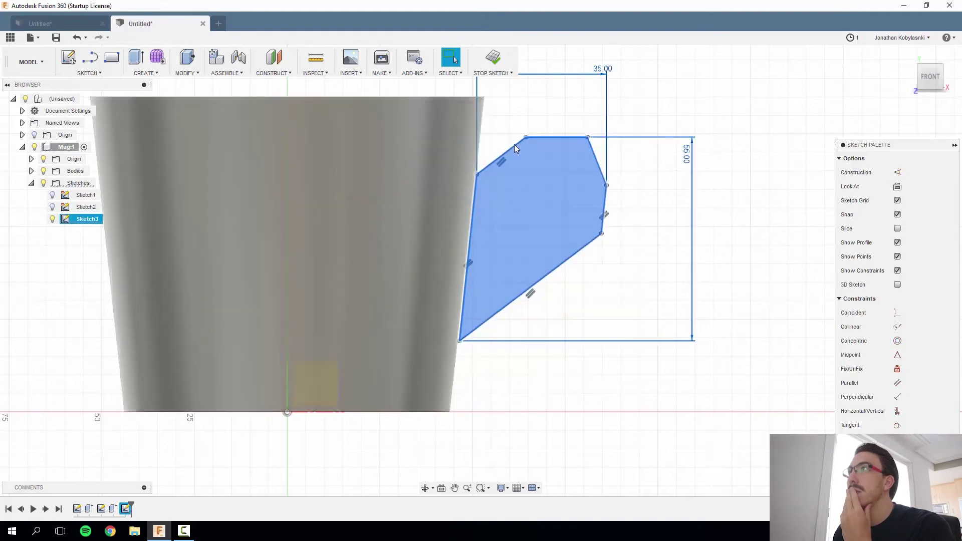
mouse_move(480, 175)
mouse_down()
mouse_move(678, 194)
mouse_move(544, 152)
mouse_move(483, 104)
mouse_move(486, 92)
mouse_move(512, 146)
mouse_move(492, 157)
mouse_move(484, 97)
mouse_up()
key(Escape)
key(o)
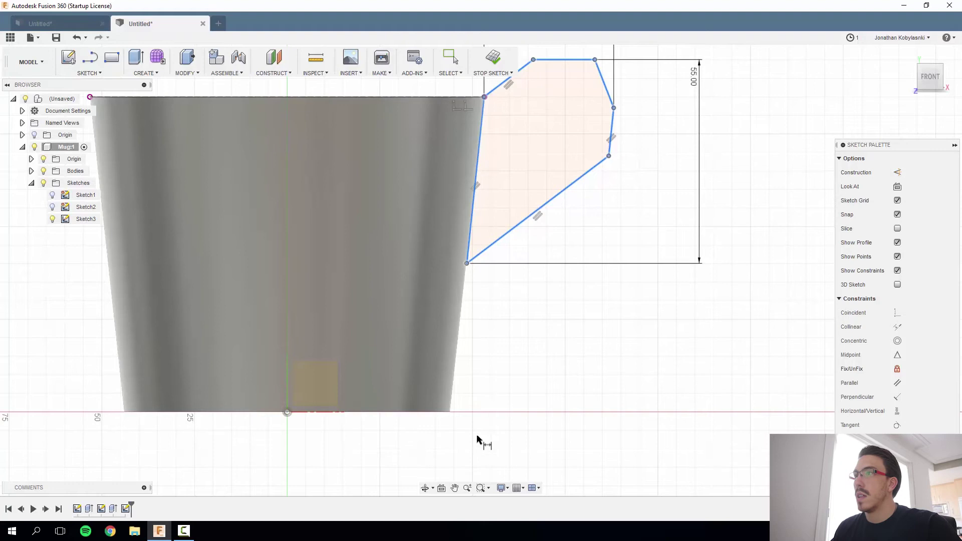
click(453, 413)
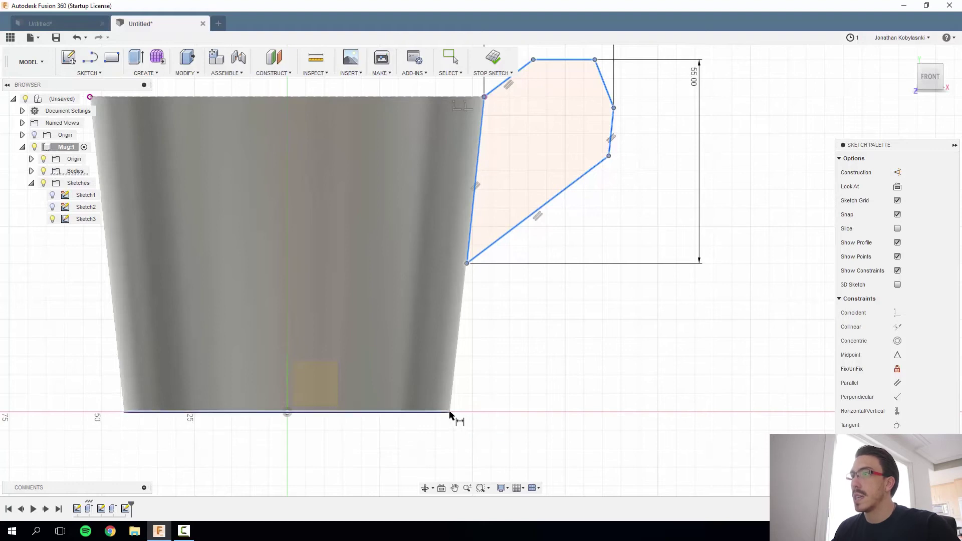
click(467, 263)
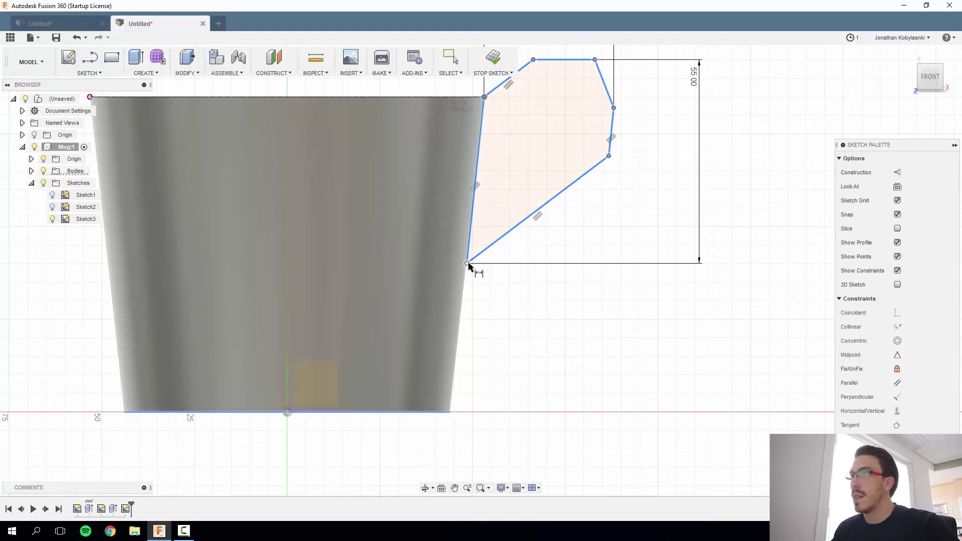
click(468, 263)
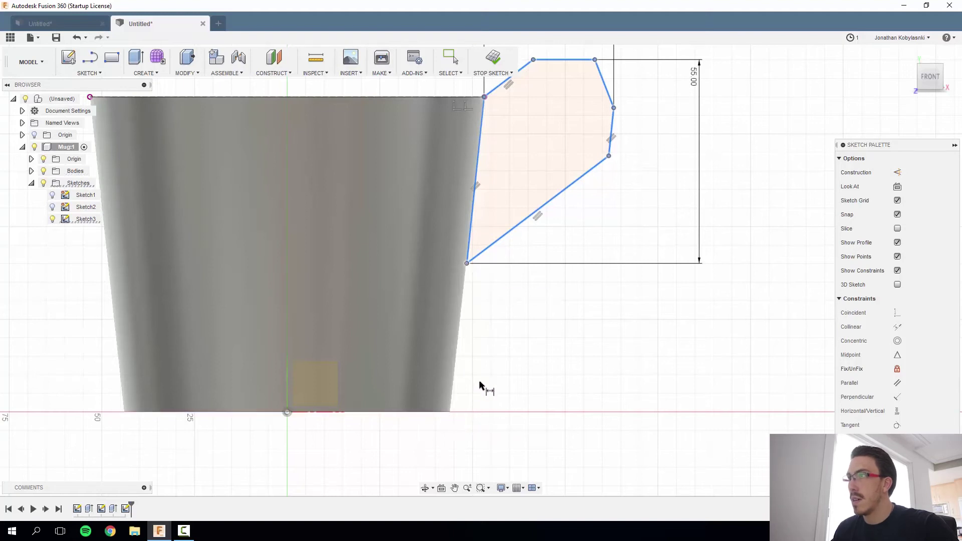
key(Escape)
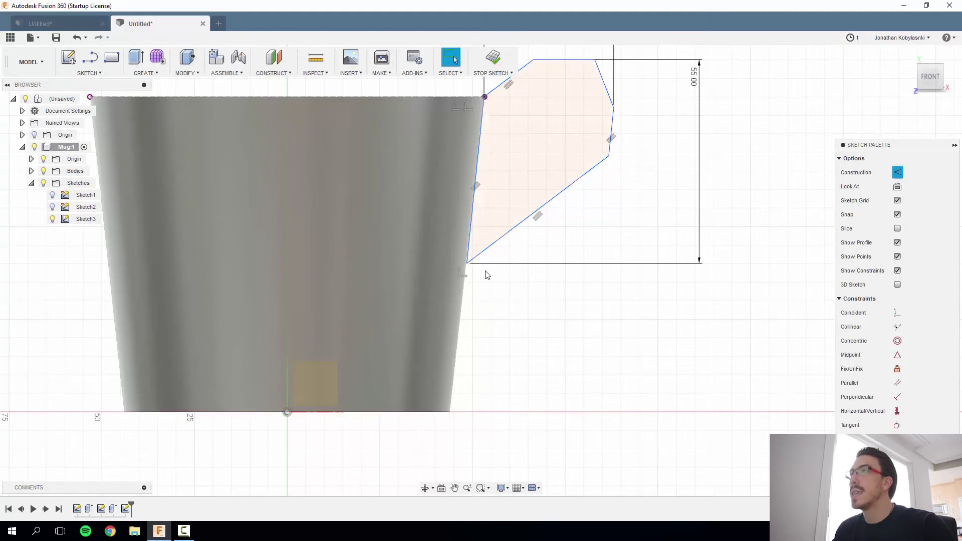
Try dimensioning the handle's lower inner corner 20 mm above the mug's base, undo the value and delete that dimension
key(d)
click(467, 263)
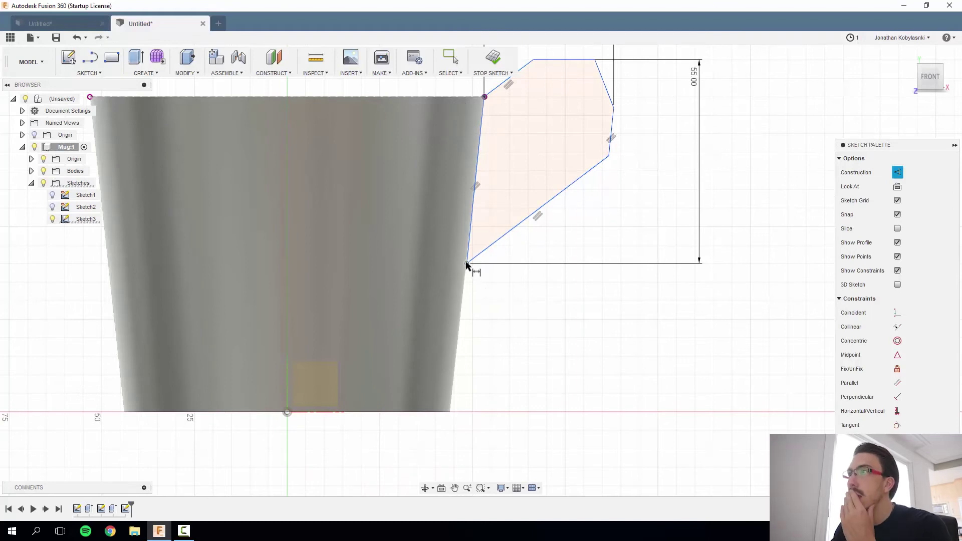
click(450, 413)
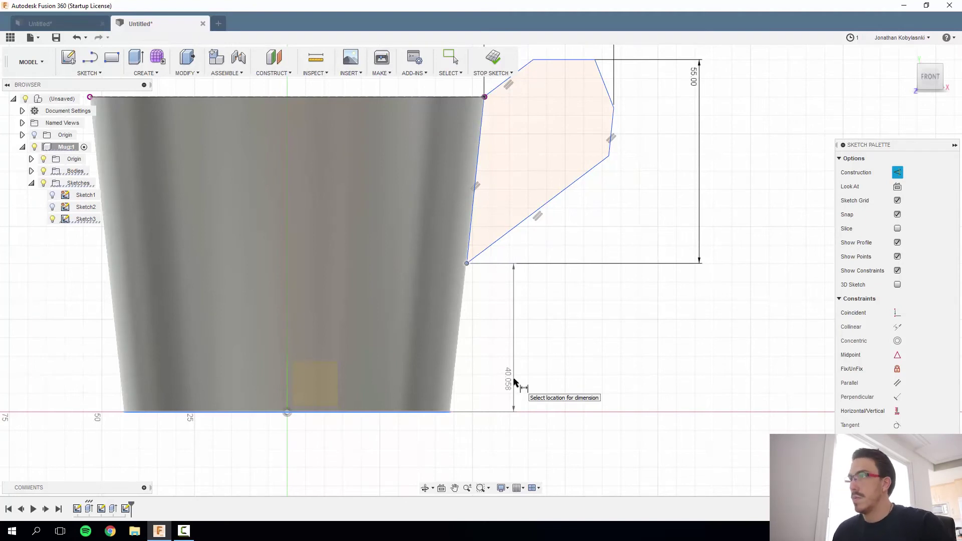
click(509, 361)
text(20)
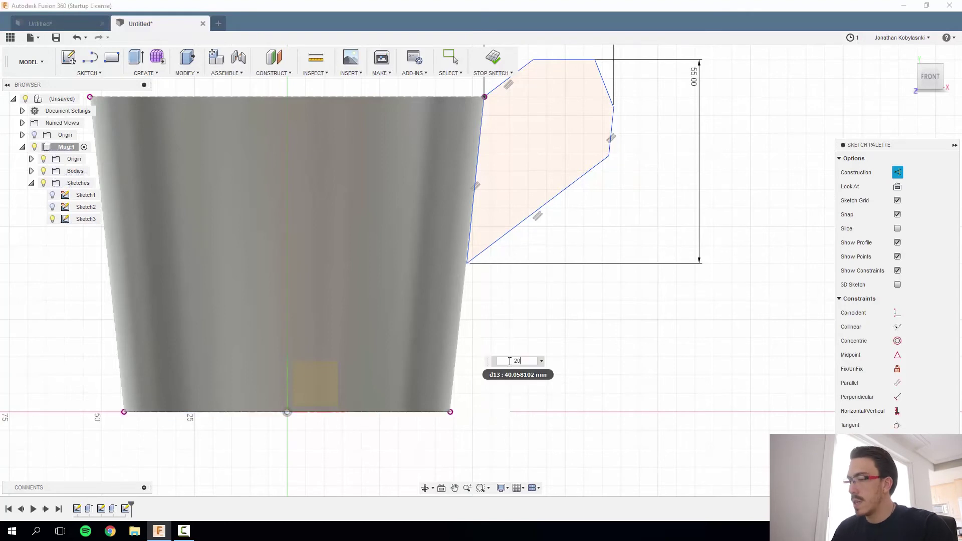
key(Return)
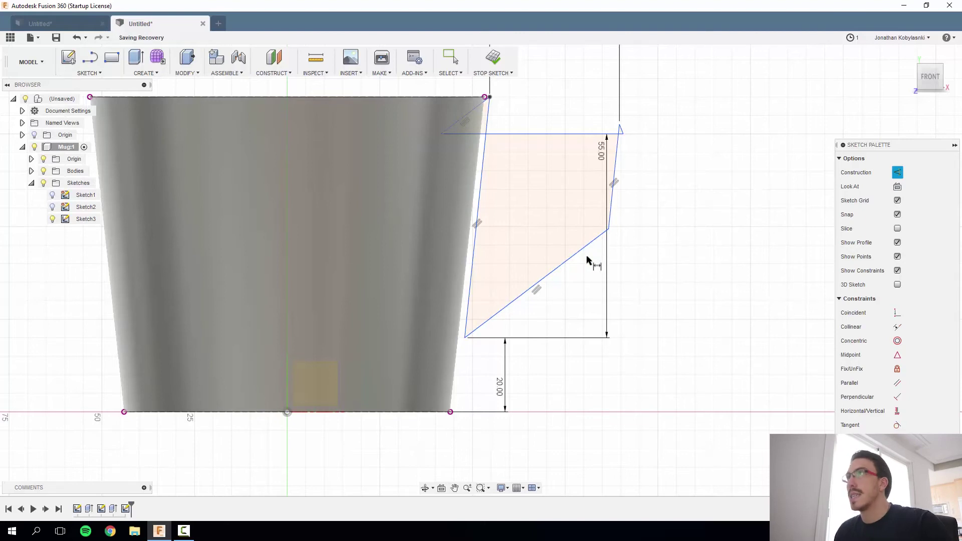
key(Escape)
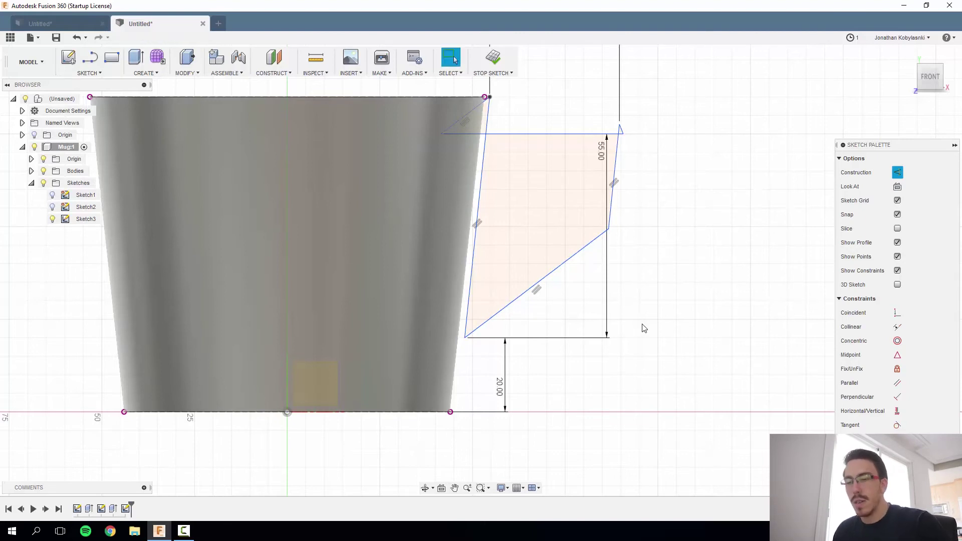
key(ctrl+z)
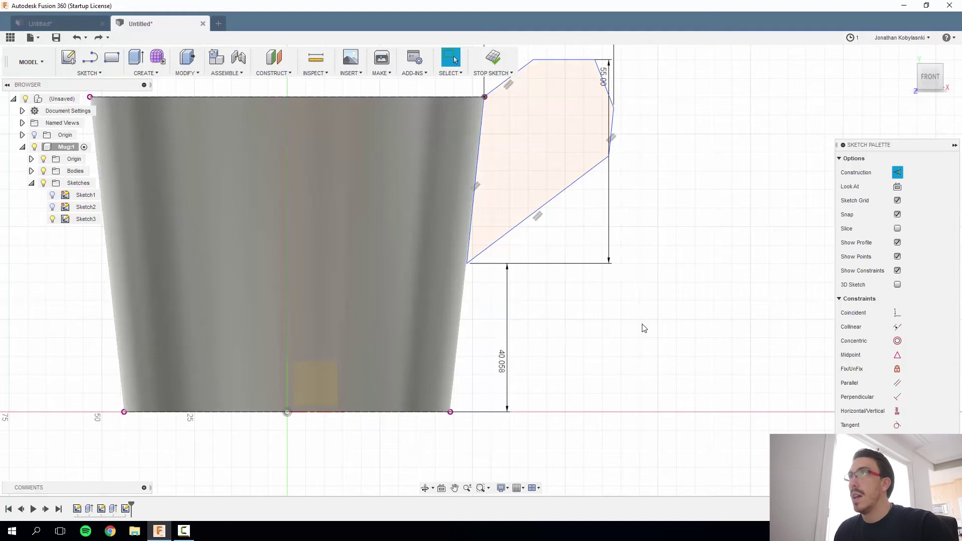
click(506, 345)
key(Delete)
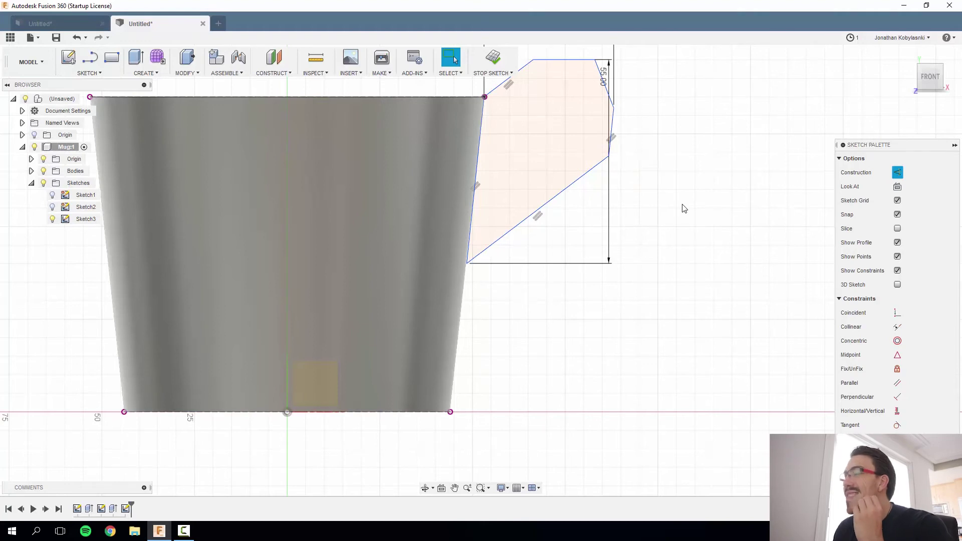
Dimension the vertical distance between the handle's upper and lower inner corners, keeping the drawn length
key(d)
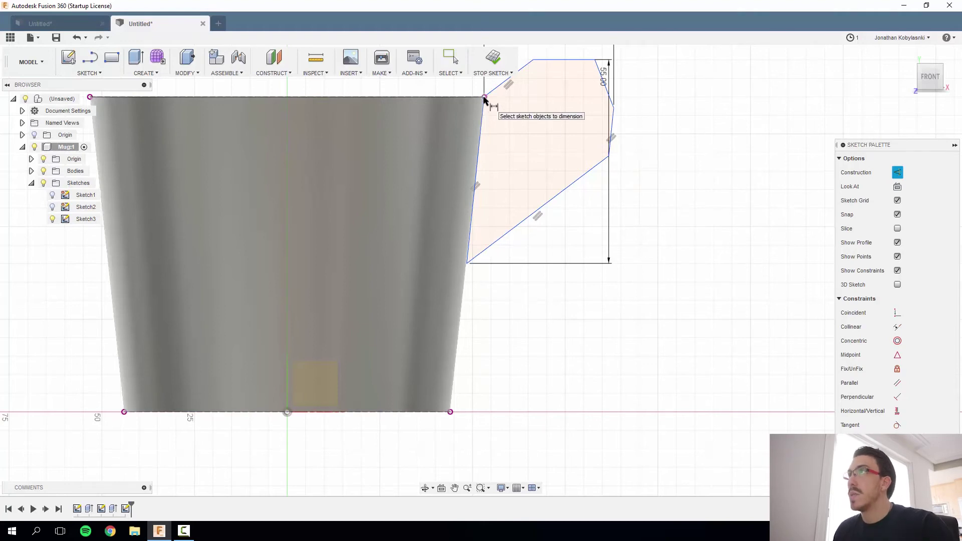
click(470, 262)
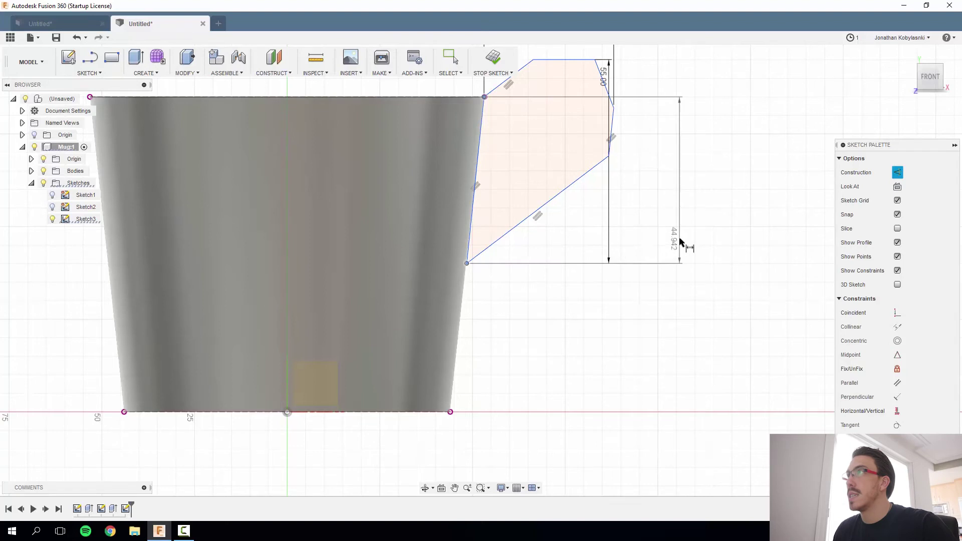
click(679, 242)
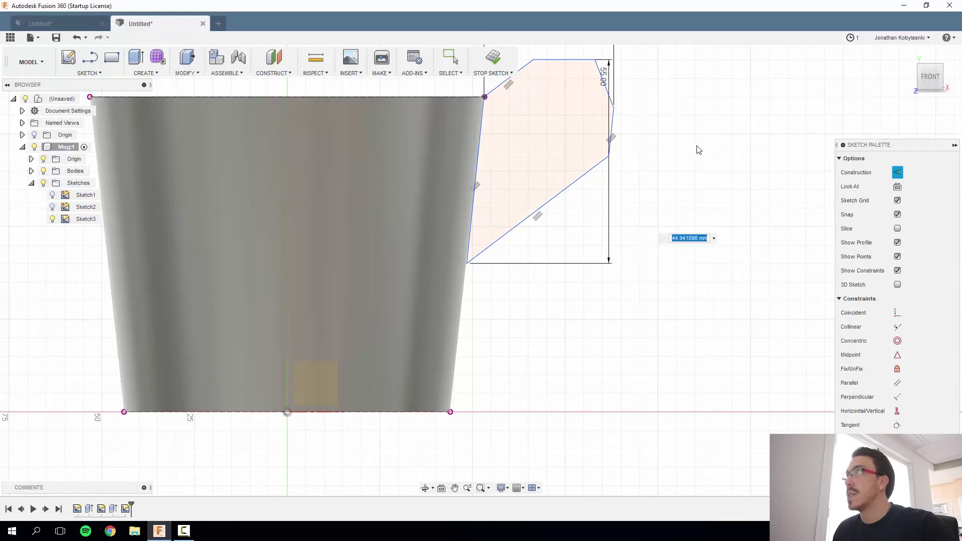
key(Return)
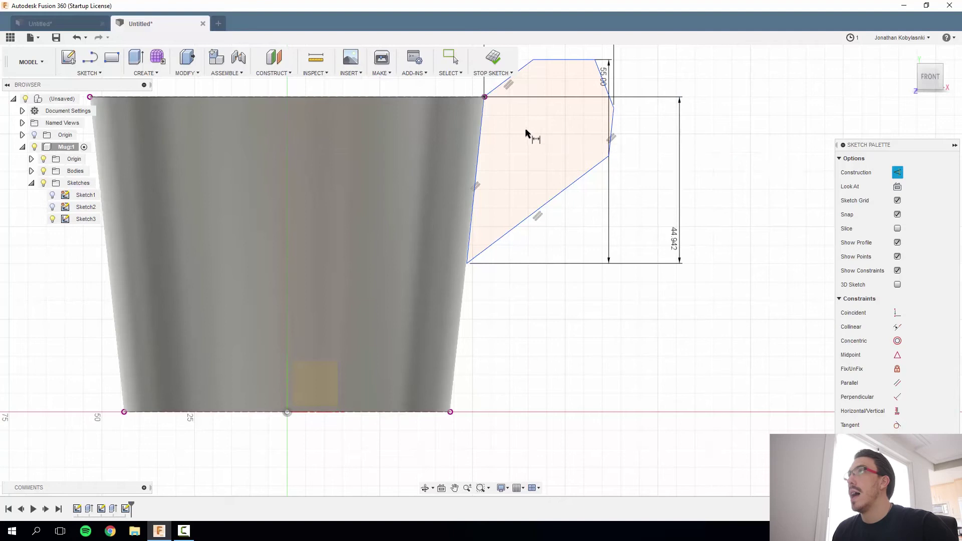
key(i)
key(s)
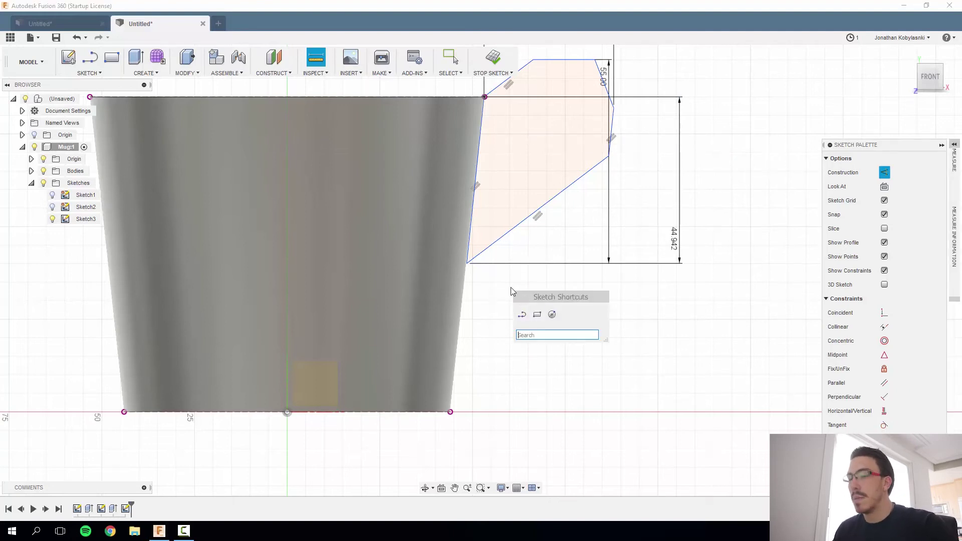
key(Escape)
Add a driven vertical dimension between the handle's lower inner corner and the mug's base, and delete it
key(d)
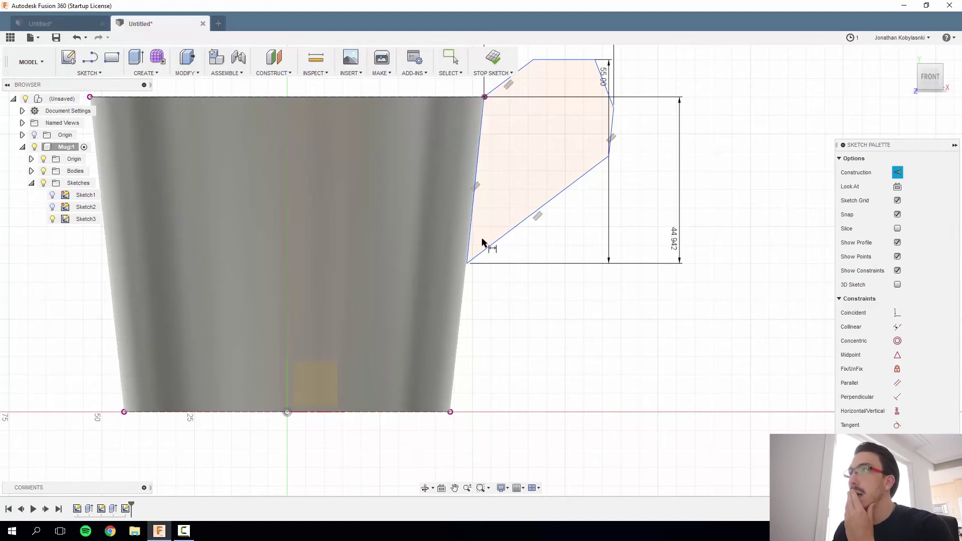
click(468, 264)
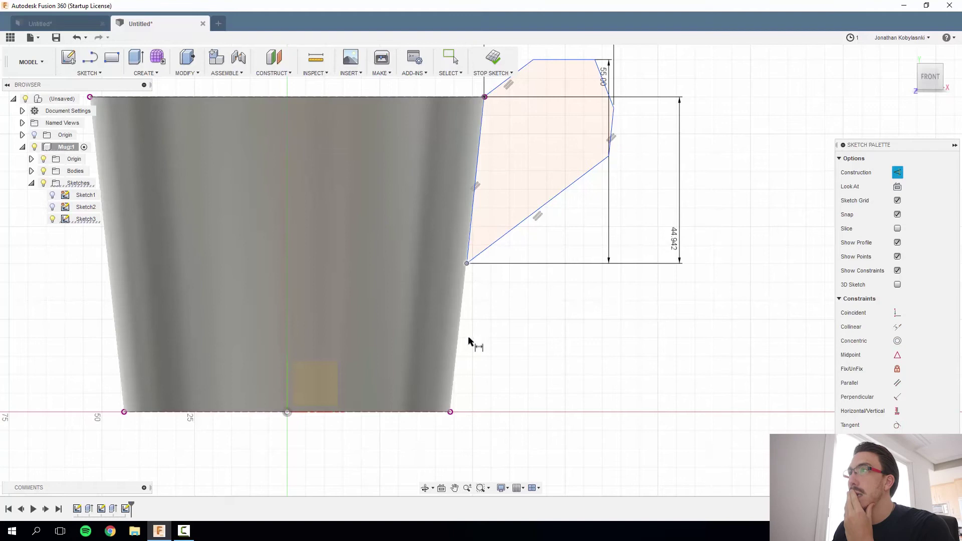
click(451, 413)
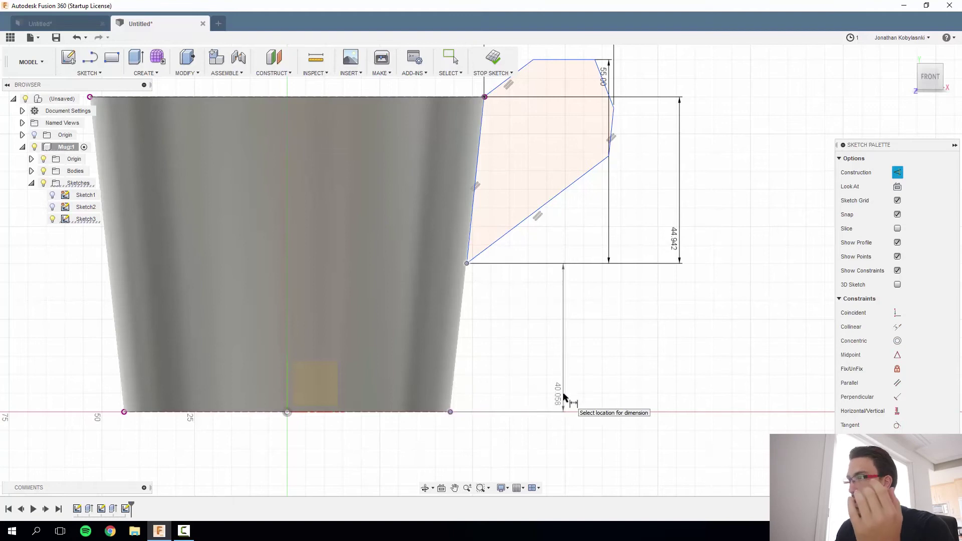
click(576, 393)
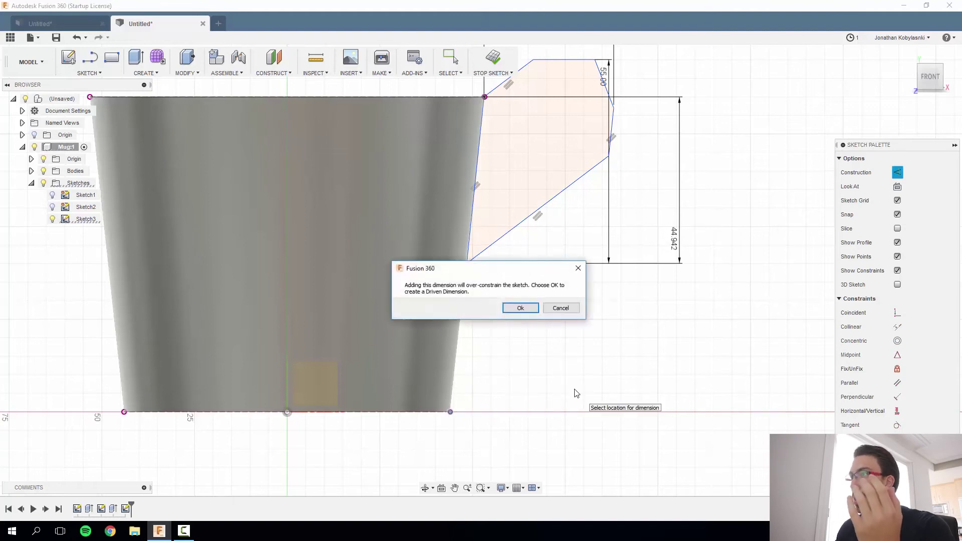
click(521, 308)
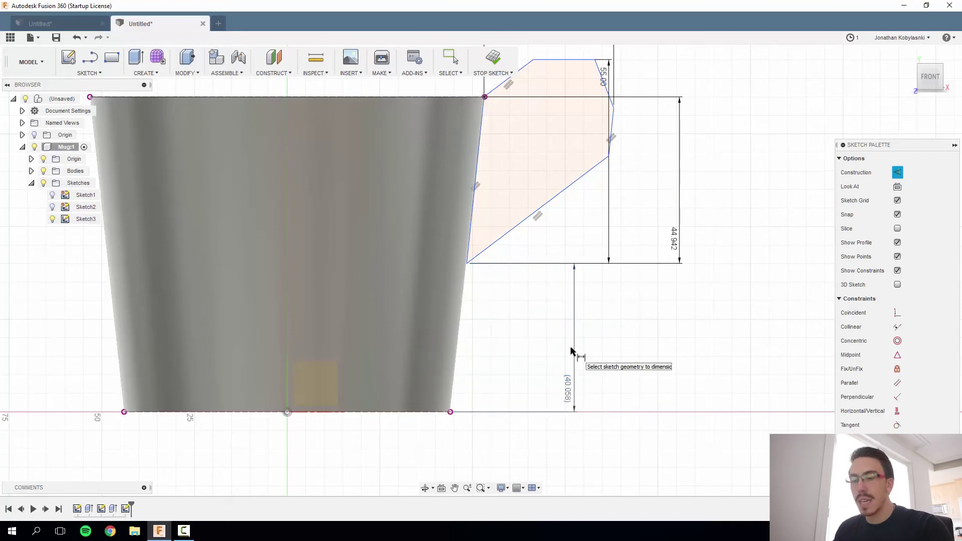
key(Escape)
drag(607, 324, 545, 353)
key(Delete)
Try moving the handle's lower inner corner away from the mug wall and undo the move
drag(525, 228, 533, 369)
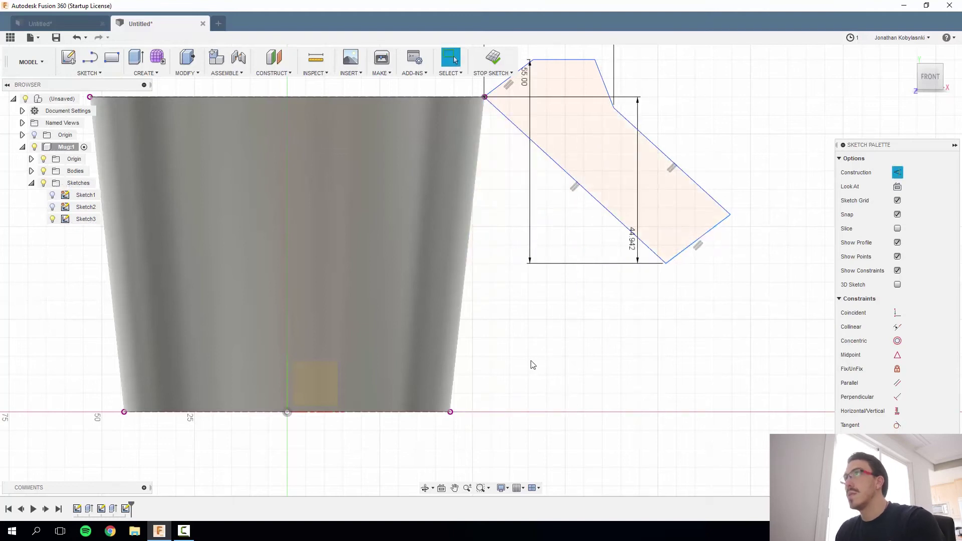
key(ctrl+z)
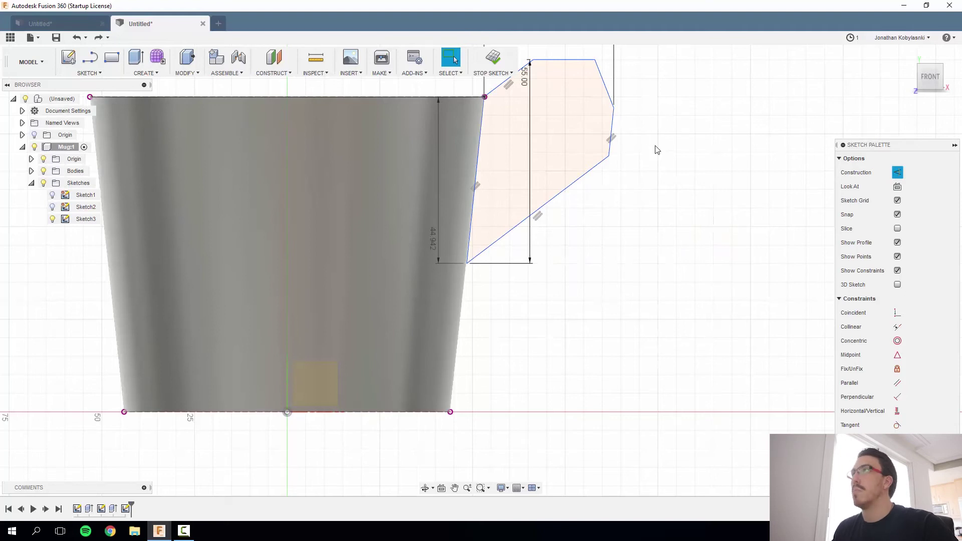
Select the whole handle profile and shift it horizontally clear of the mug's wall
mouse_move(649, 57)
mouse_down()
mouse_move(527, 258)
mouse_move(453, 317)
mouse_up()
drag(564, 170, 705, 330)
drag(653, 61, 424, 321)
drag(567, 56, 621, 154)
drag(649, 60, 404, 319)
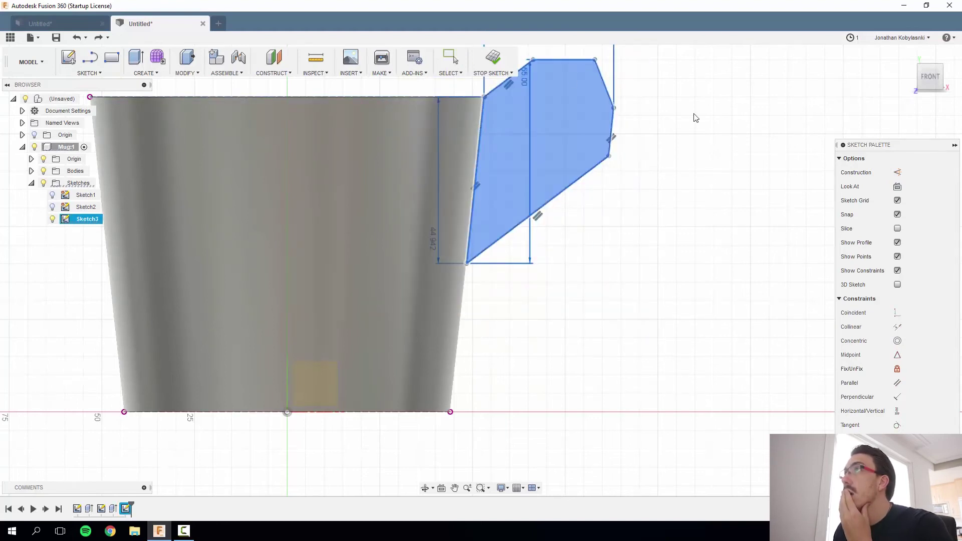
mouse_move(599, 159)
mouse_down()
mouse_move(603, 190)
mouse_move(511, 181)
mouse_up()
click(583, 144)
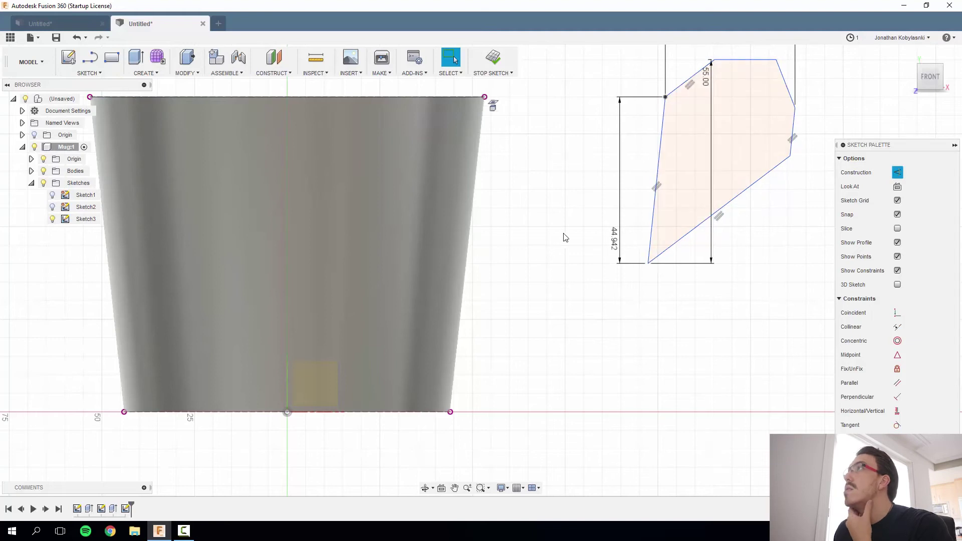
mouse_move(813, 63)
mouse_down()
mouse_move(624, 279)
mouse_move(631, 350)
mouse_move(543, 318)
mouse_move(573, 314)
mouse_move(458, 318)
mouse_move(552, 317)
mouse_up()
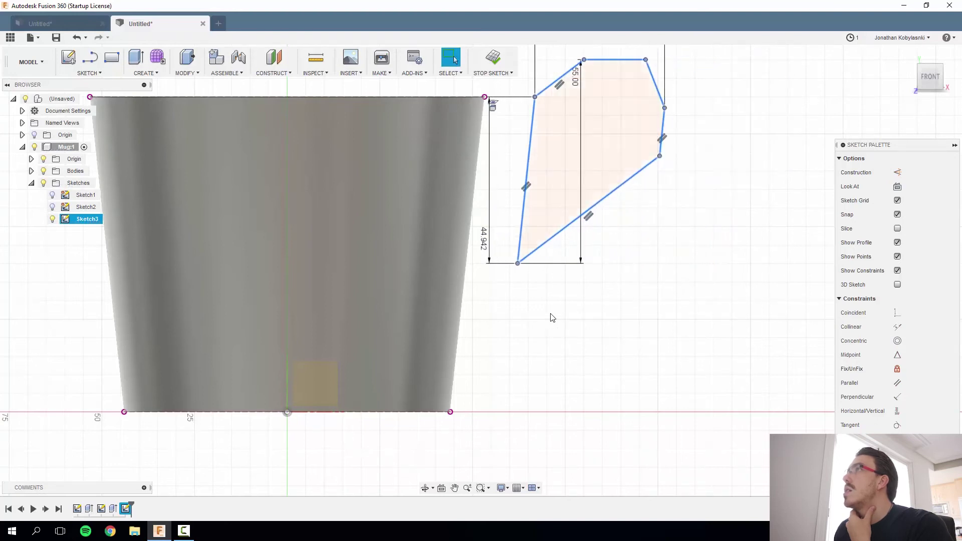
click(552, 318)
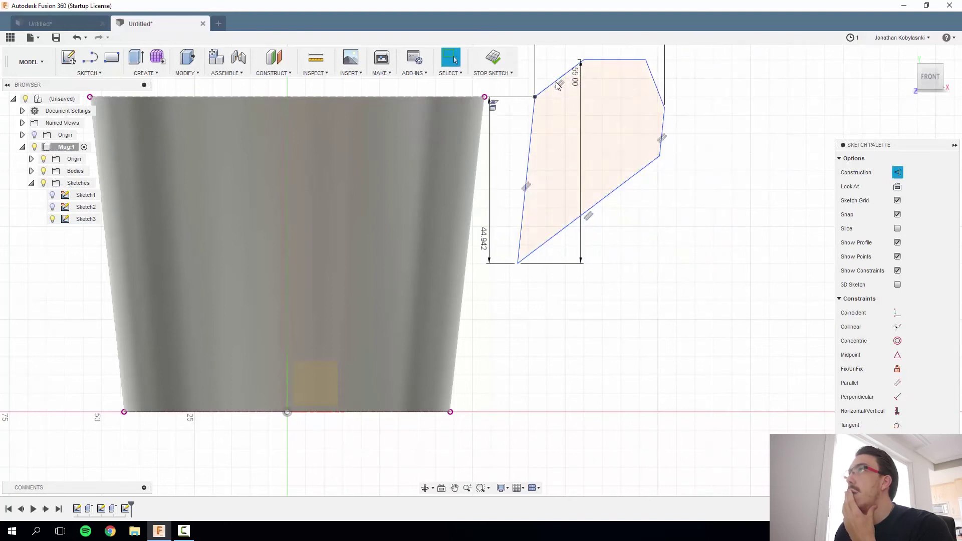
Try moving the handle's slanted upper edge away from the mug and undo the move
drag(553, 84, 677, 90)
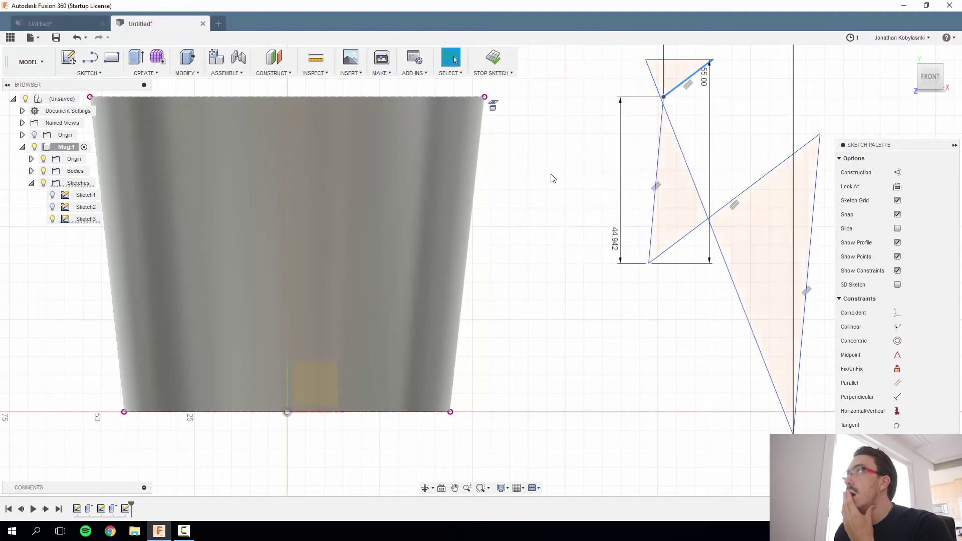
key(ctrl+z)
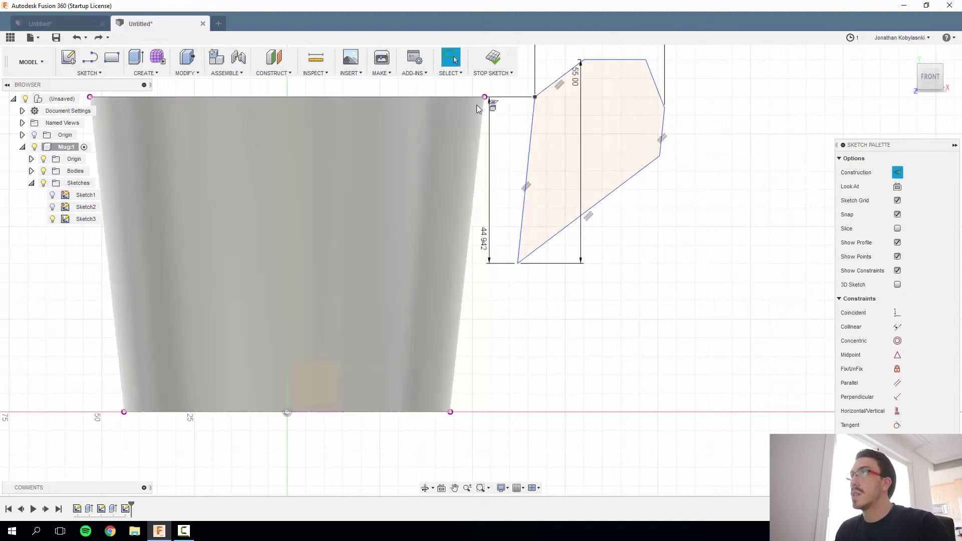
middle_drag(776, 143, 714, 240)
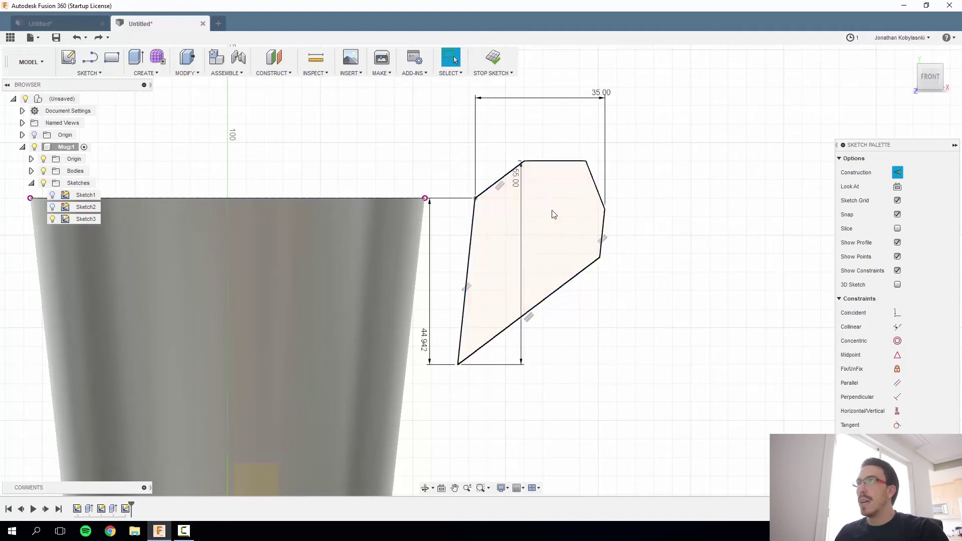
click(579, 191)
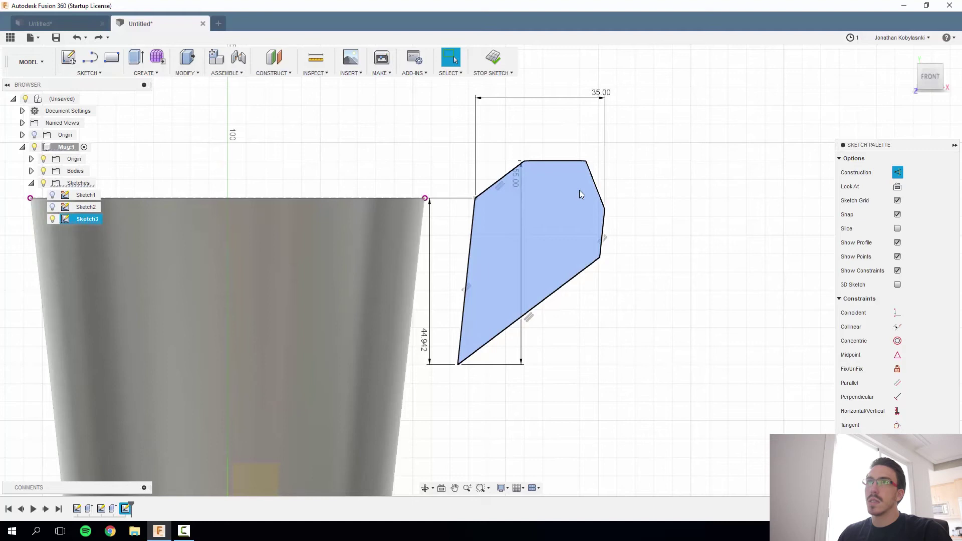
click(88, 196)
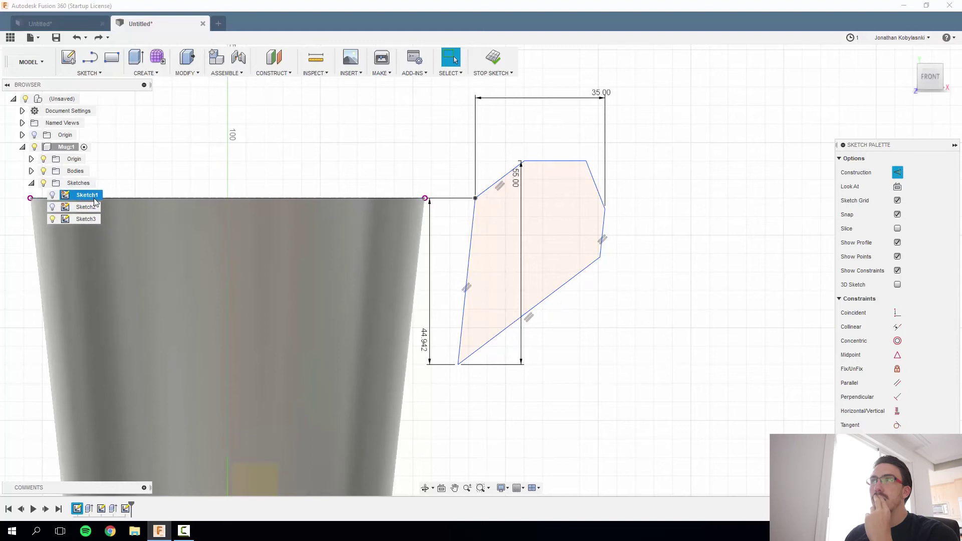
click(93, 227)
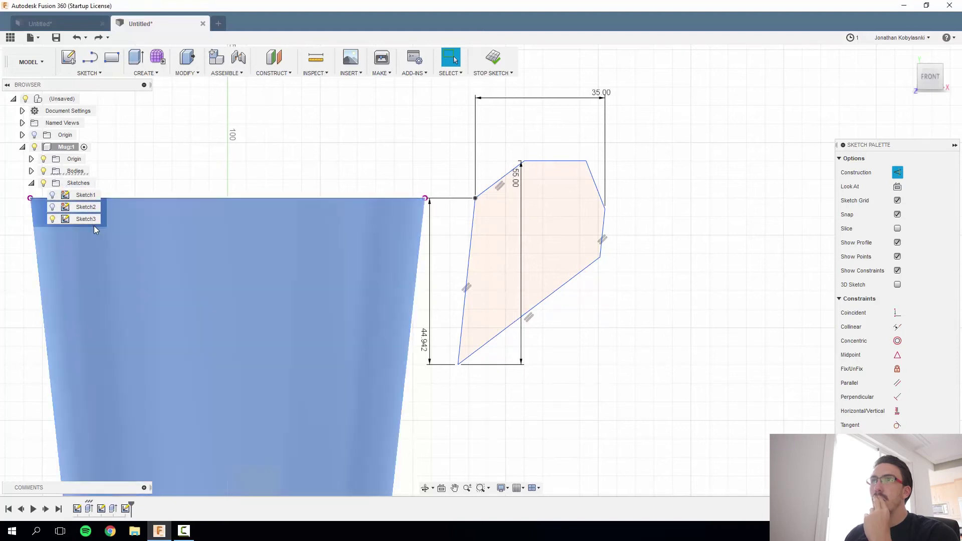
click(88, 195)
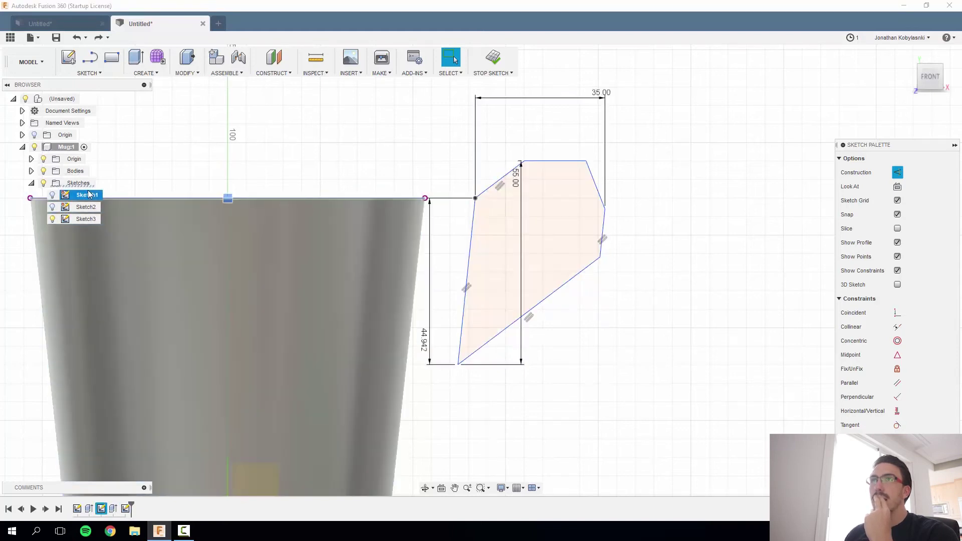
click(547, 203)
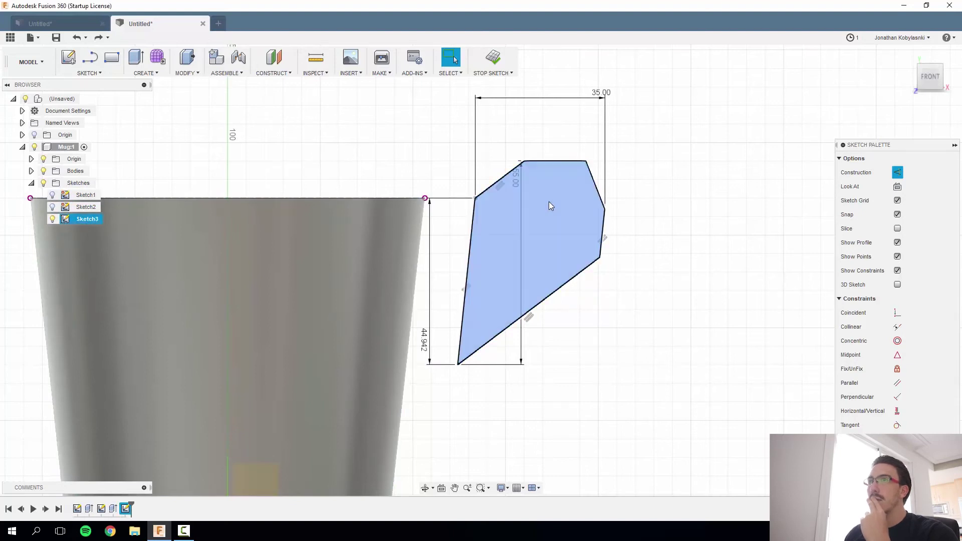
Delete the entire handle profile together with its dimensions from the sketch
click(718, 254)
drag(599, 125, 451, 412)
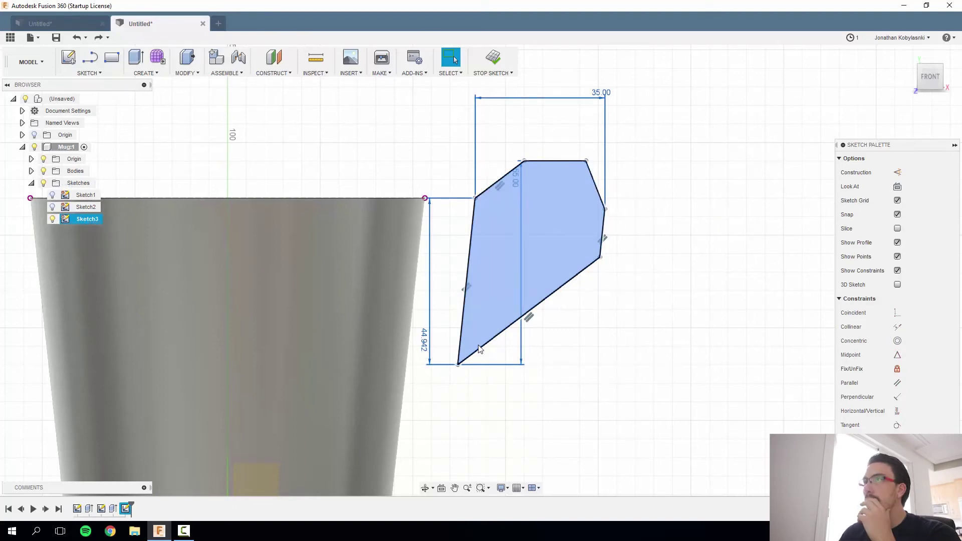
key(Delete)
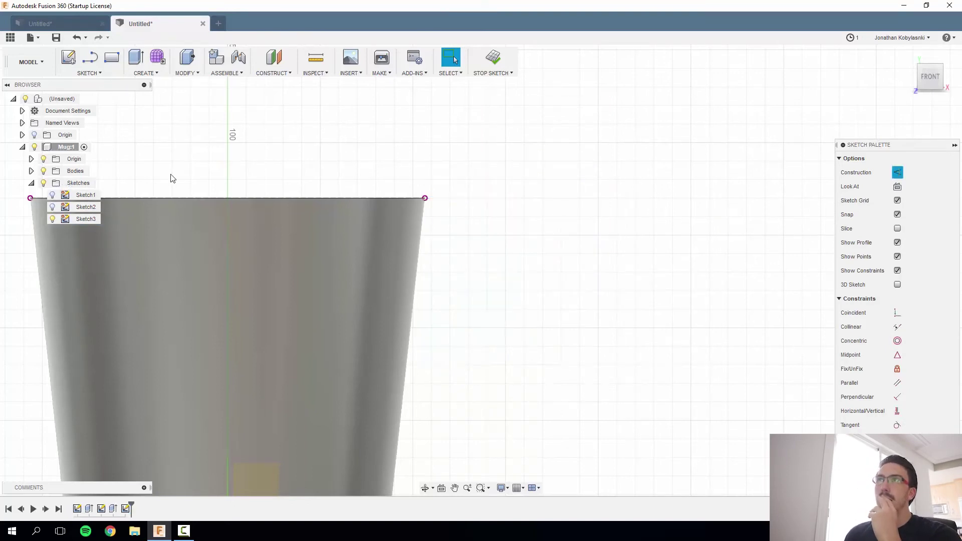
Undo the deletion and earlier positioning edits, back to the detached handle profile with only its 35 mm and 55 mm dimensions
click(942, 66)
scroll(474, 221, up, 5)
scroll(472, 217, down, 8)
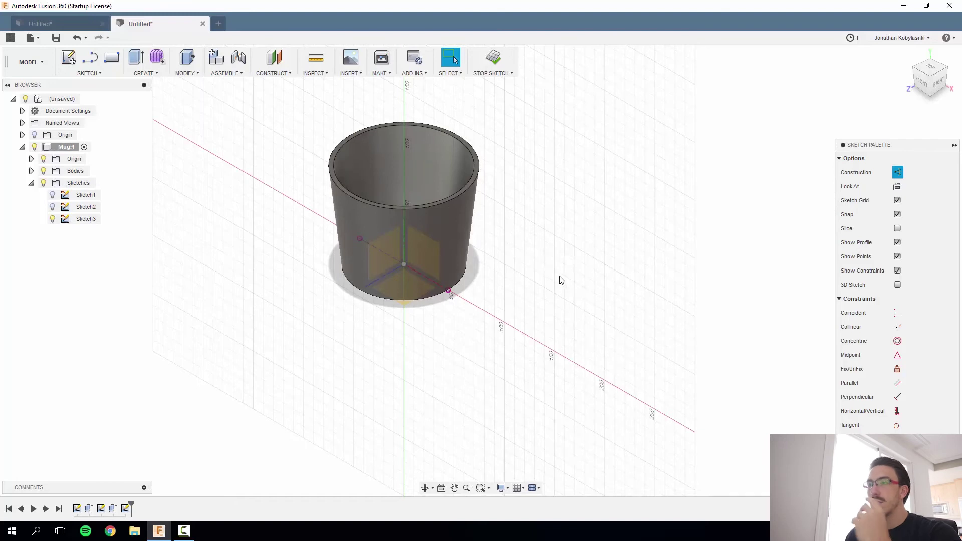
click(126, 510)
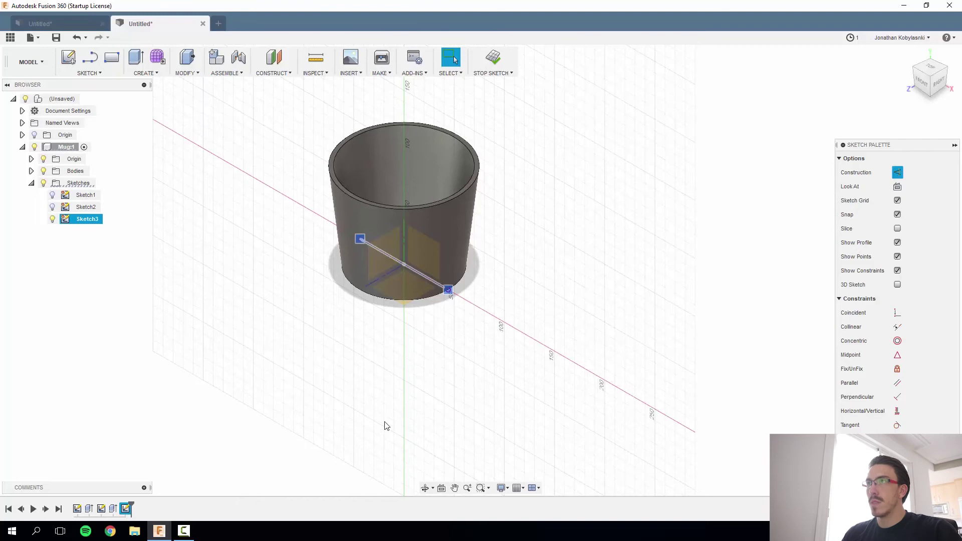
key(ctrl+z)
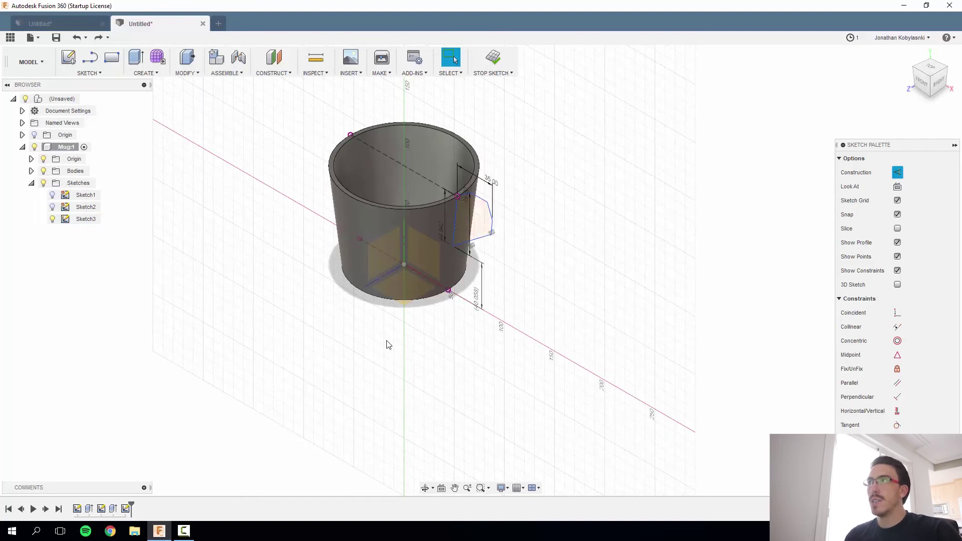
key(ctrl+z)
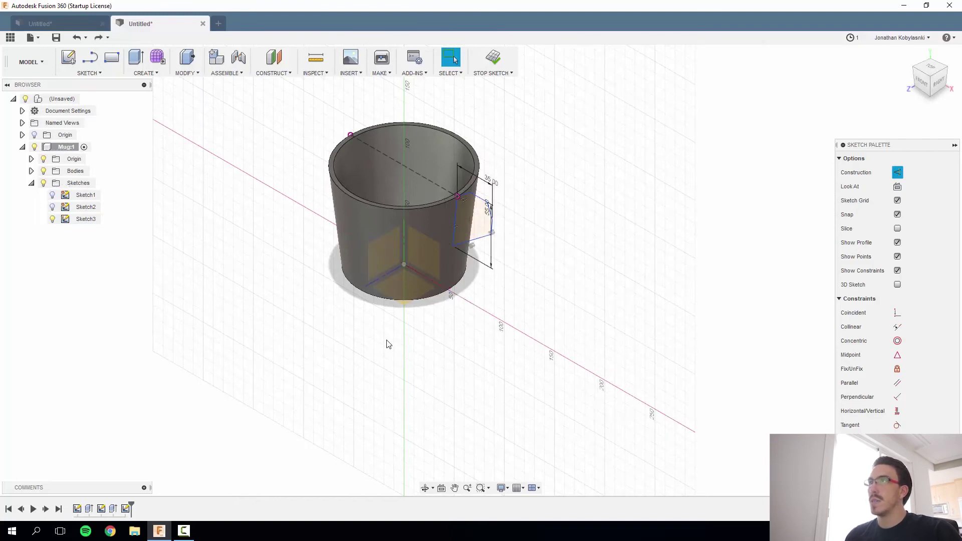
key(ctrl+z)
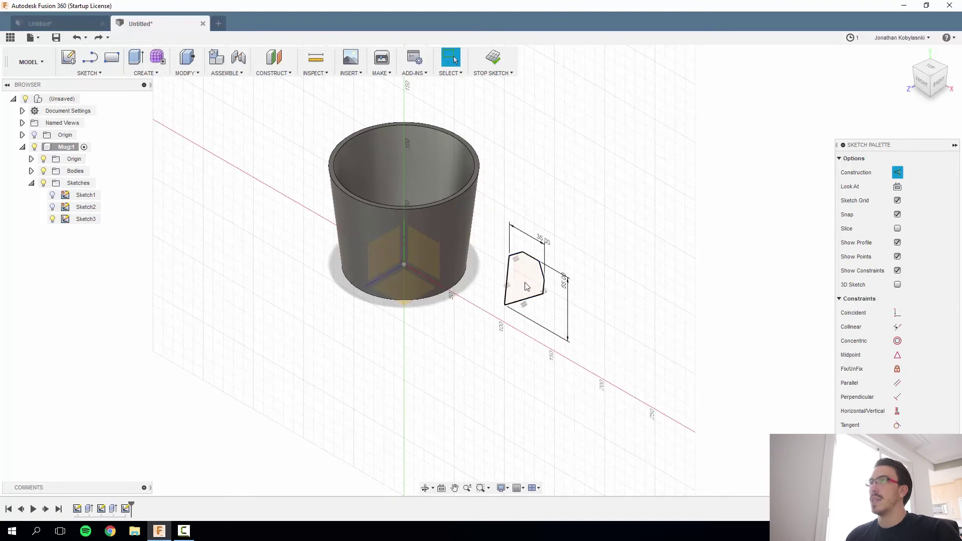
click(533, 276)
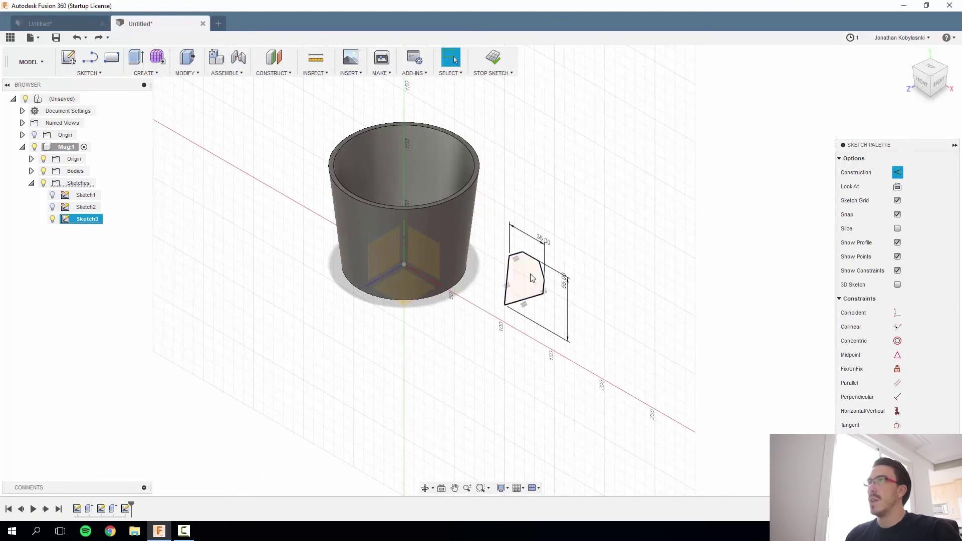
right_click(533, 276)
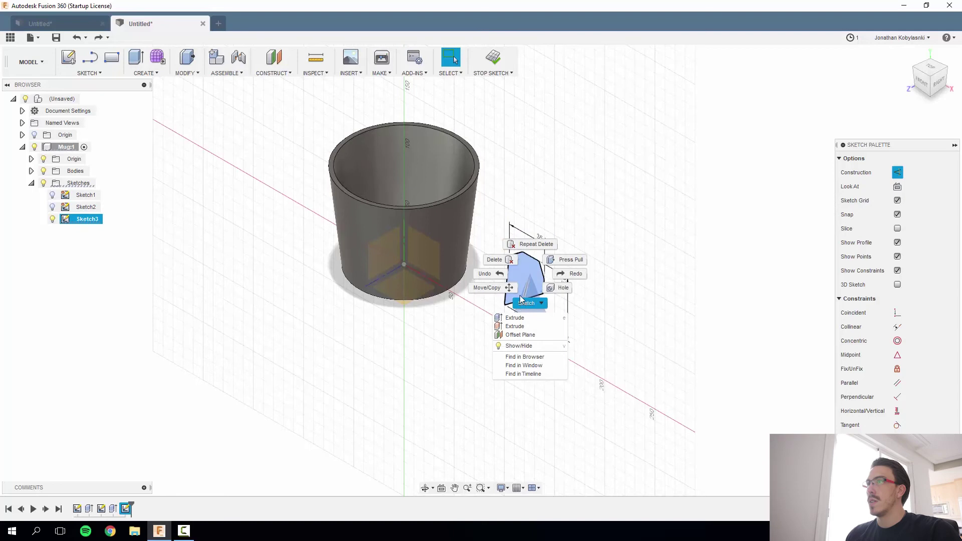
click(711, 309)
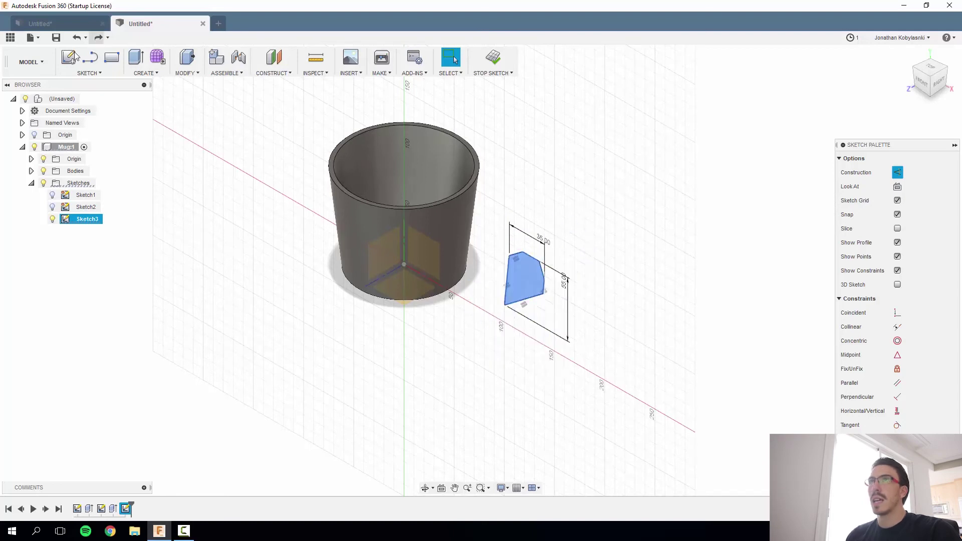
click(90, 74)
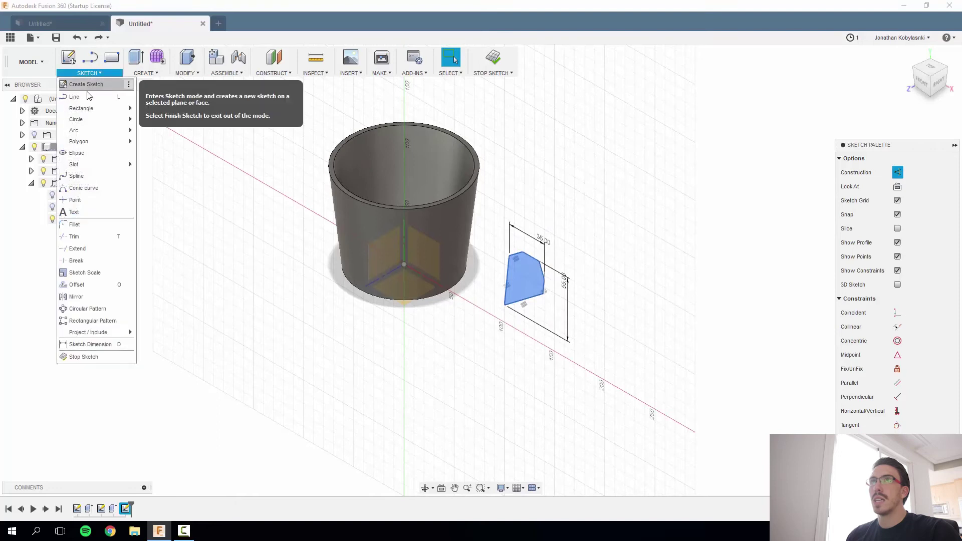
click(625, 342)
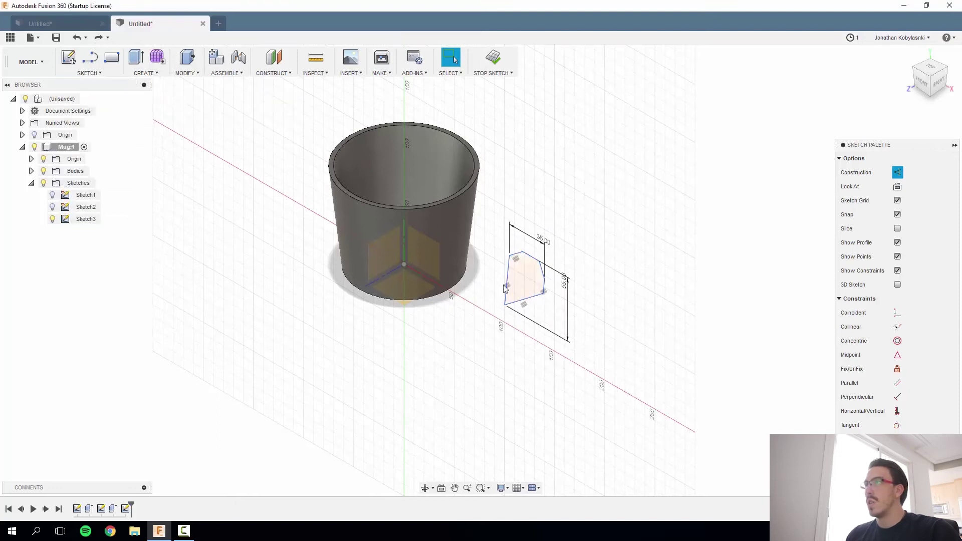
right_click(525, 274)
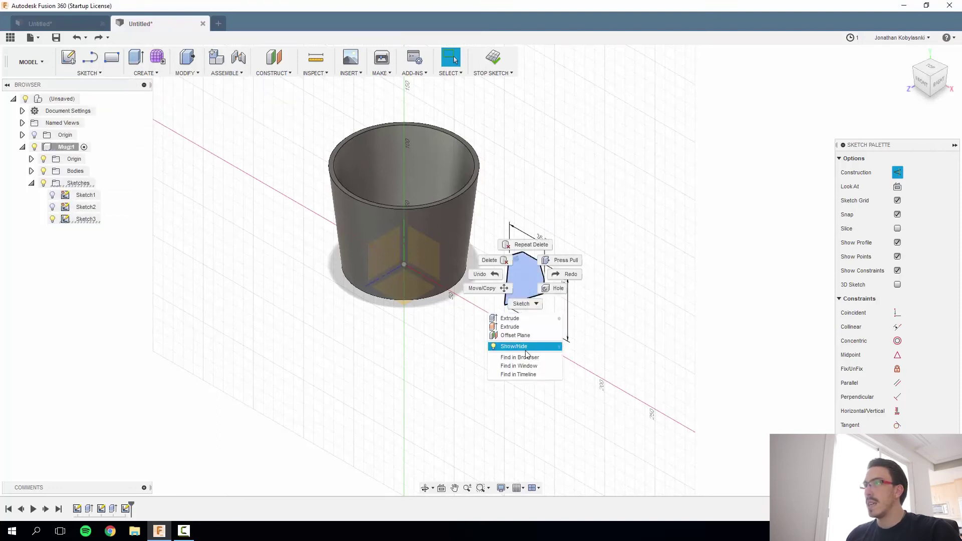
click(648, 336)
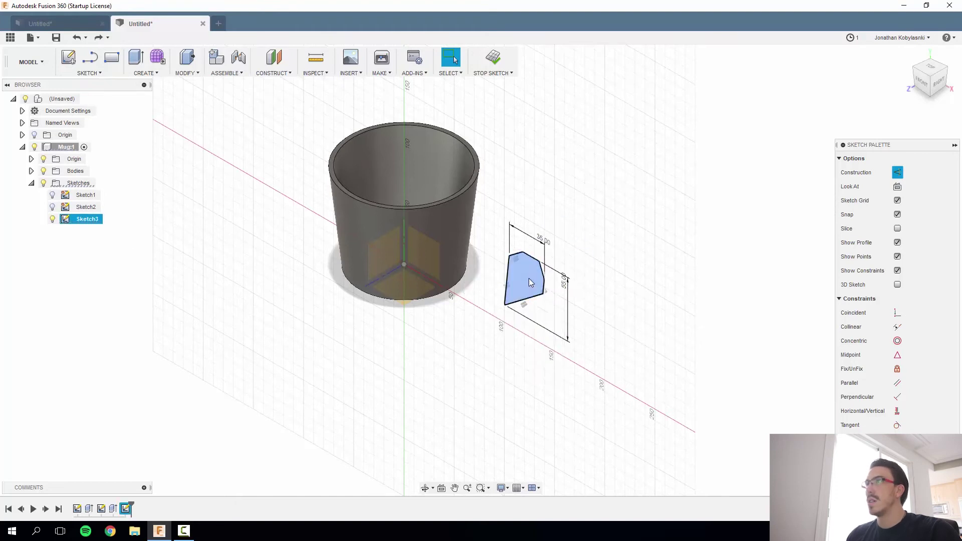
Try moving the detached handle profile farther from the mug and undo the move
drag(528, 279, 576, 181)
drag(561, 291, 487, 377)
drag(526, 281, 605, 194)
drag(575, 233, 489, 357)
drag(542, 263, 634, 198)
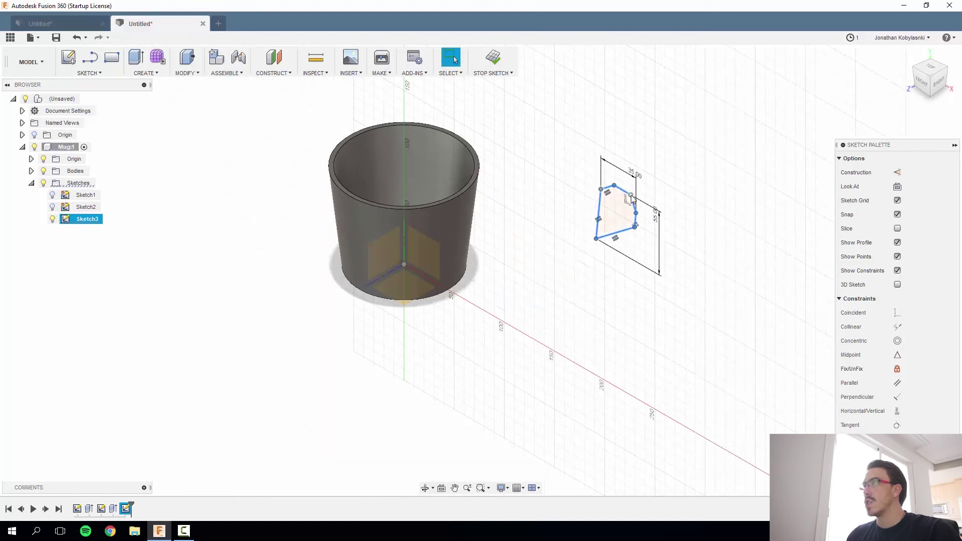
key(ctrl+z)
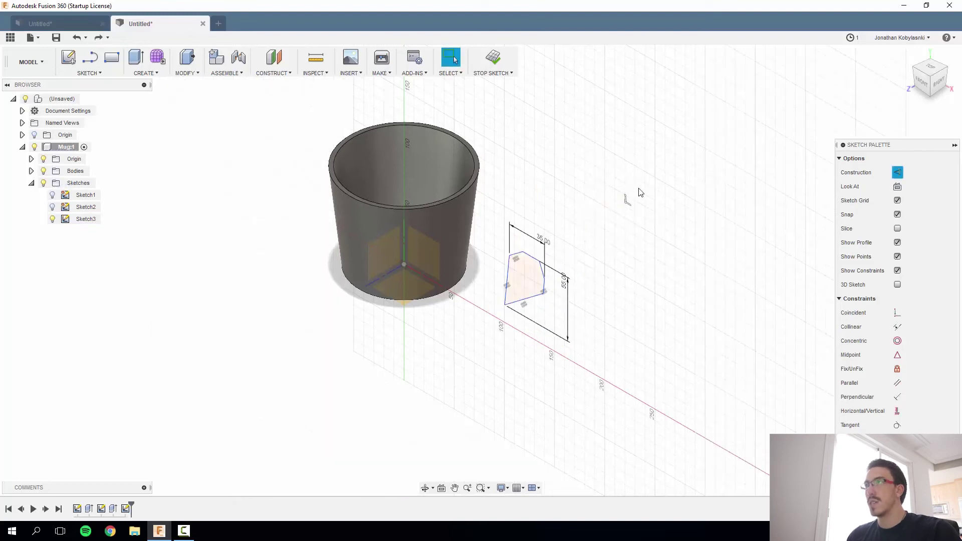
Dimension the handle profile's upper inner corner 10 mm below the mug's rim
click(920, 83)
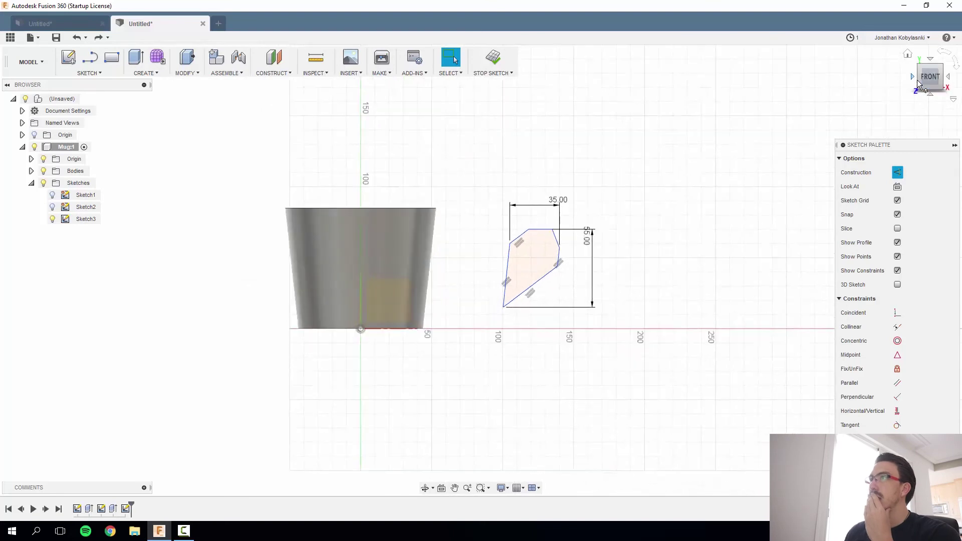
scroll(498, 274, down, 2)
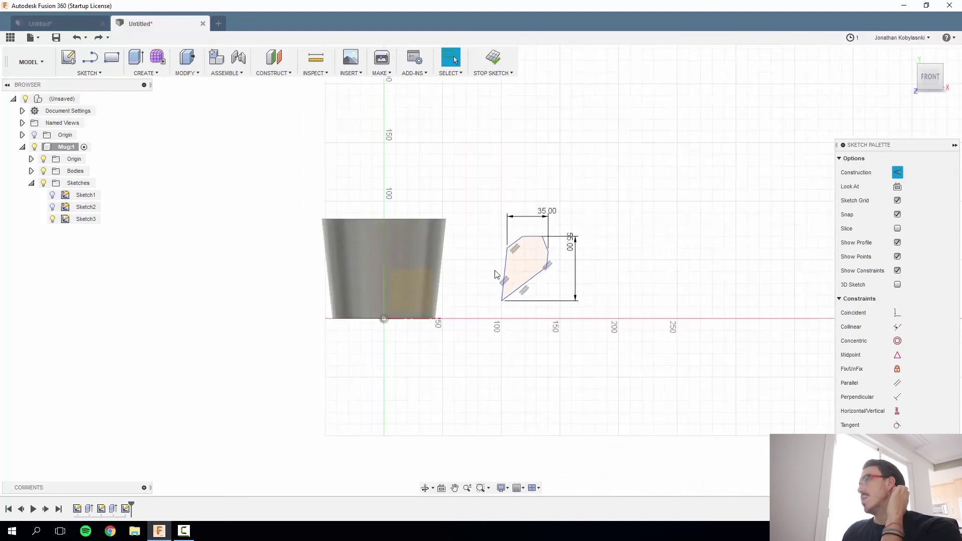
scroll(495, 272, up, 5)
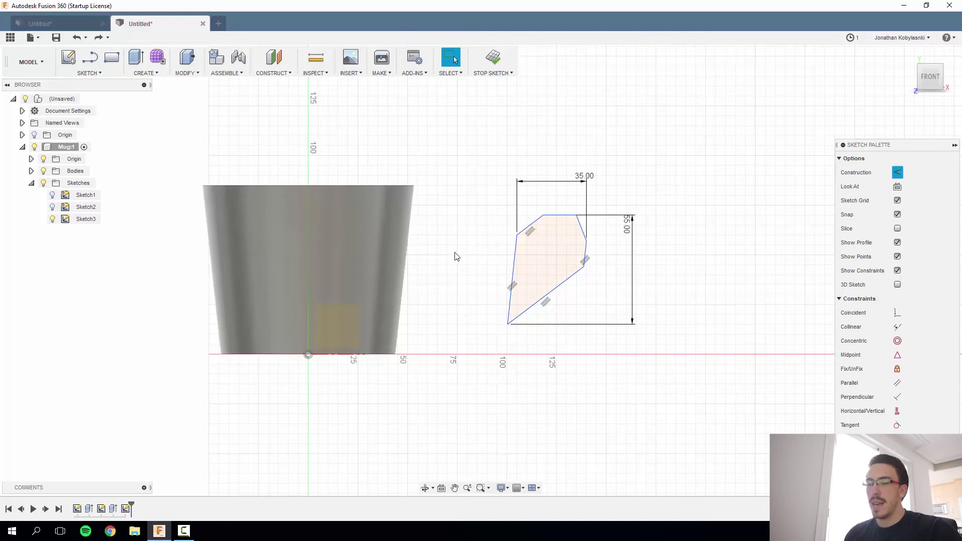
key(i)
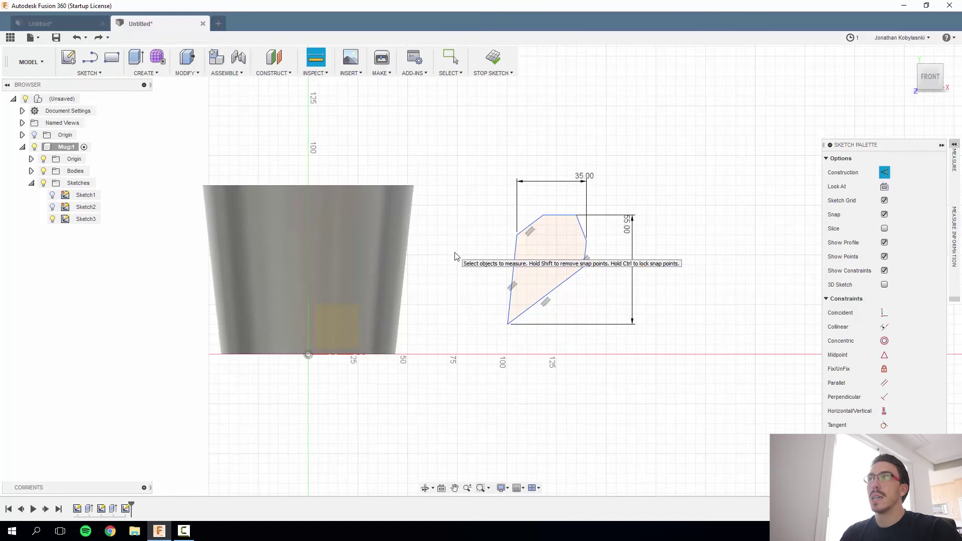
key(d)
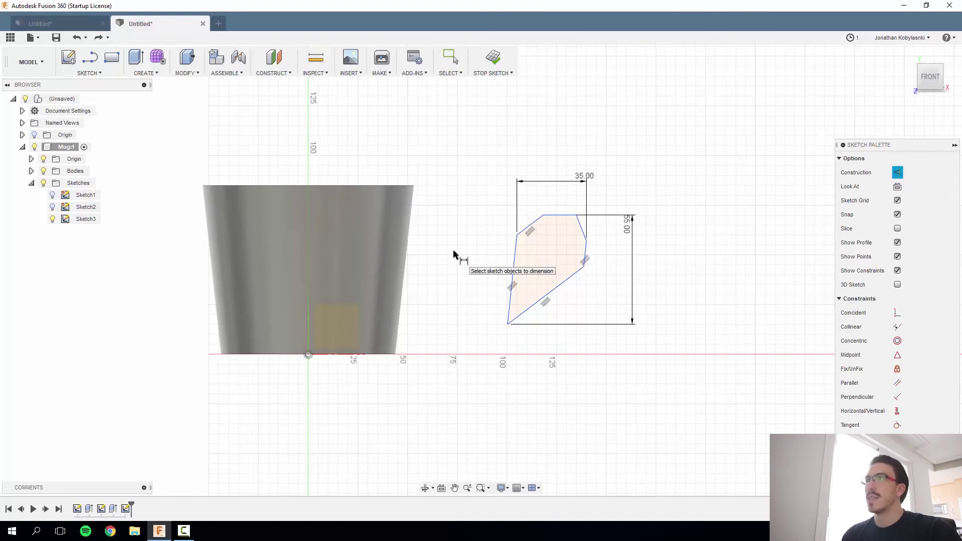
click(518, 234)
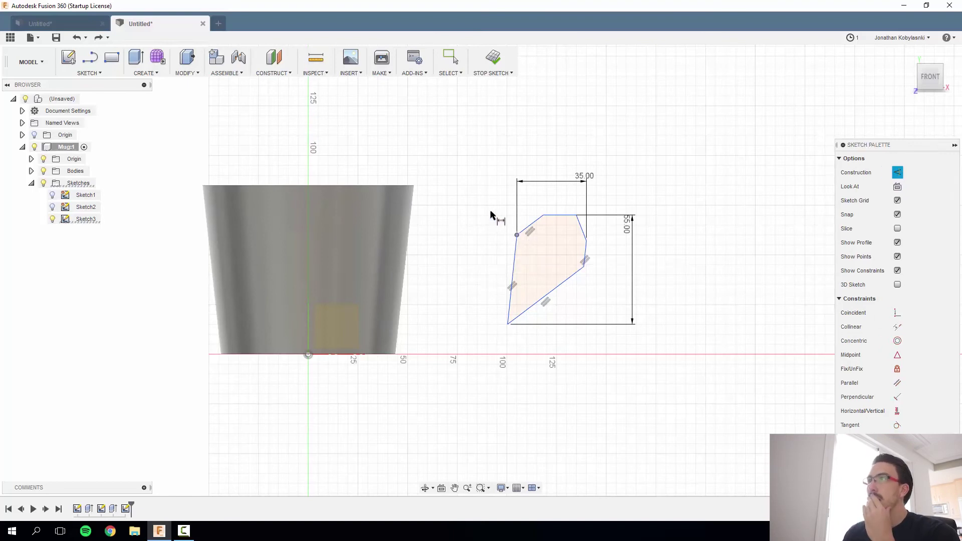
click(414, 186)
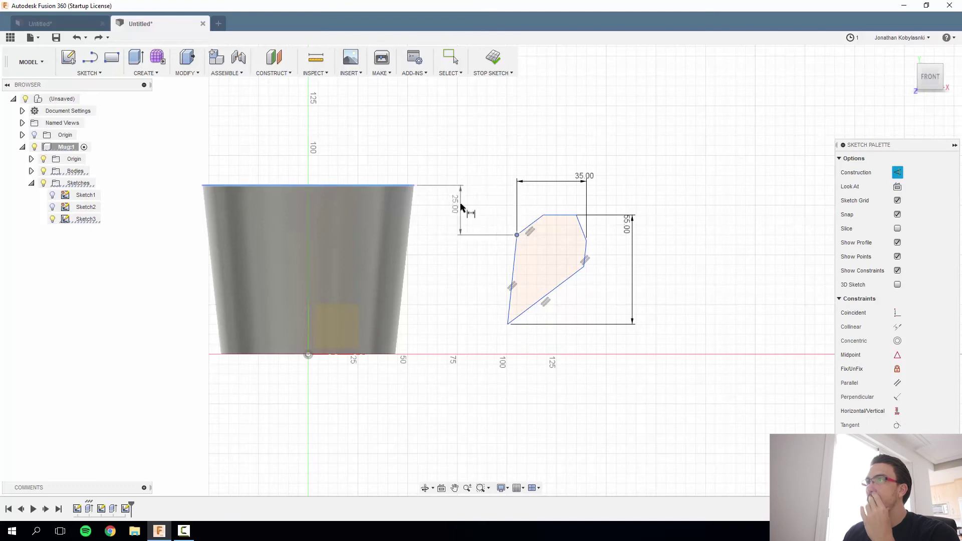
click(461, 207)
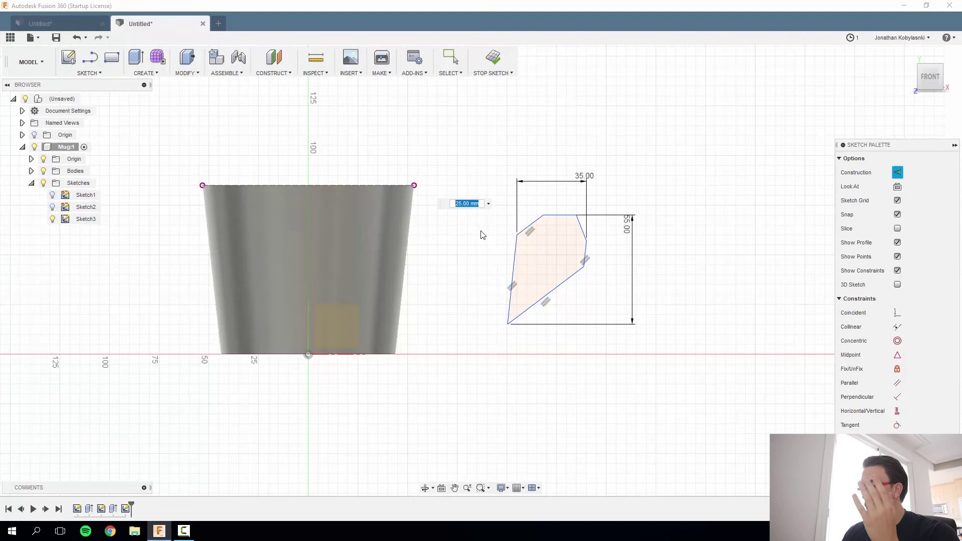
text(10)
key(Return)
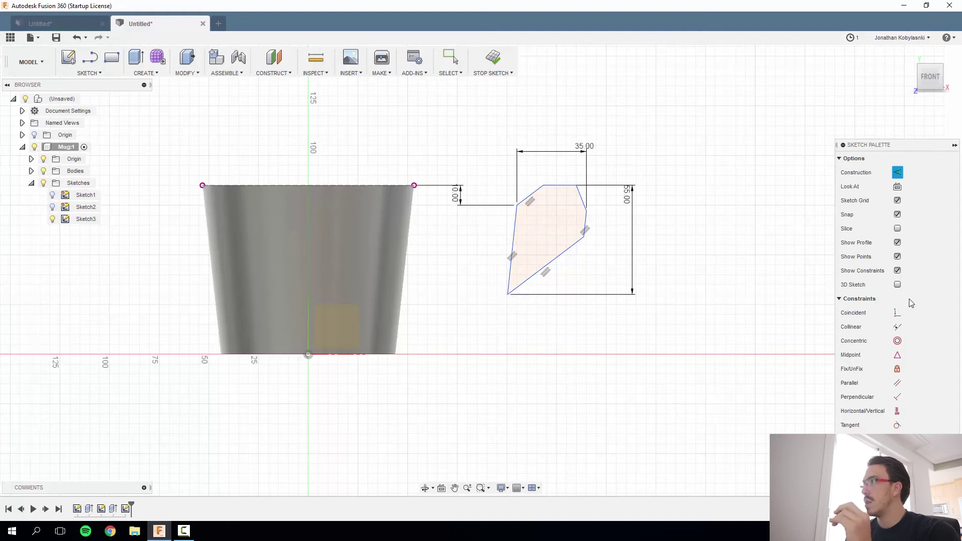
click(898, 314)
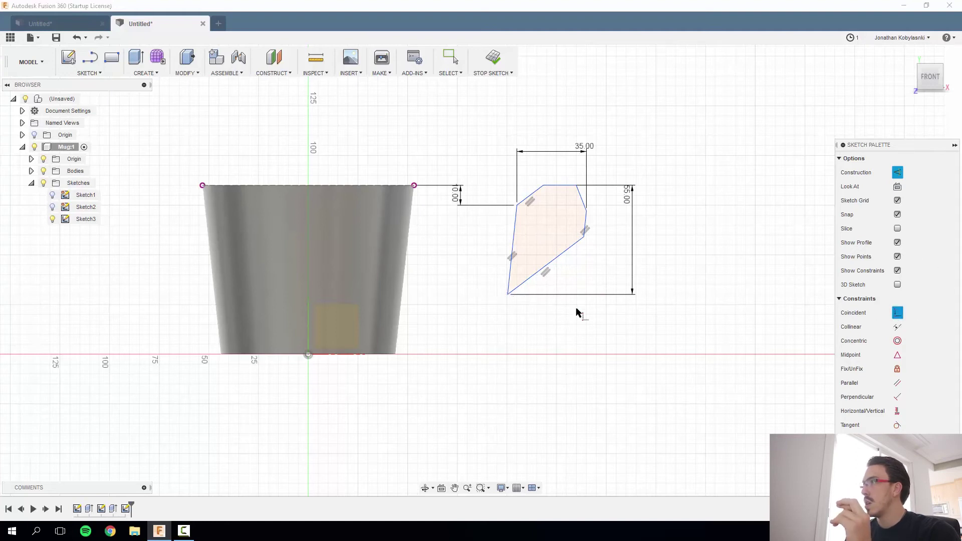
click(507, 294)
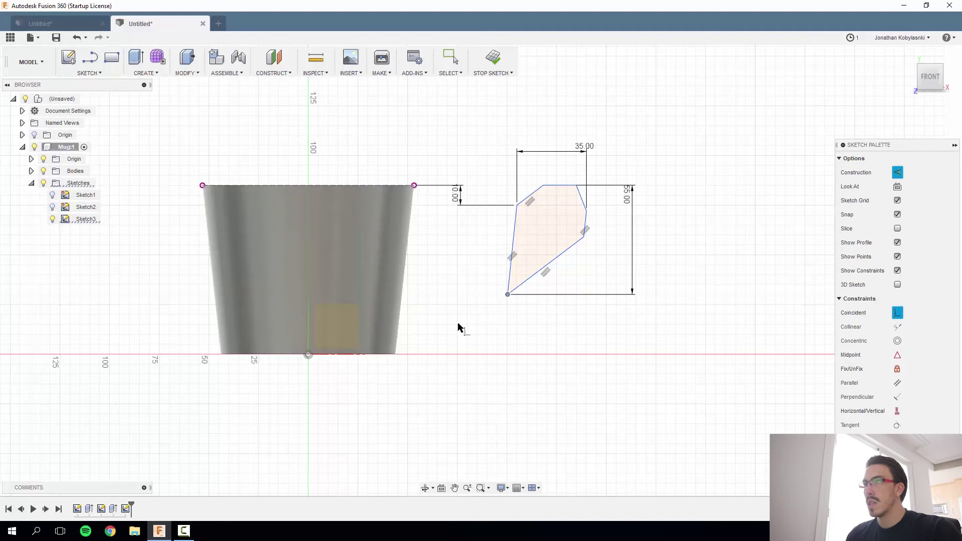
key(Escape)
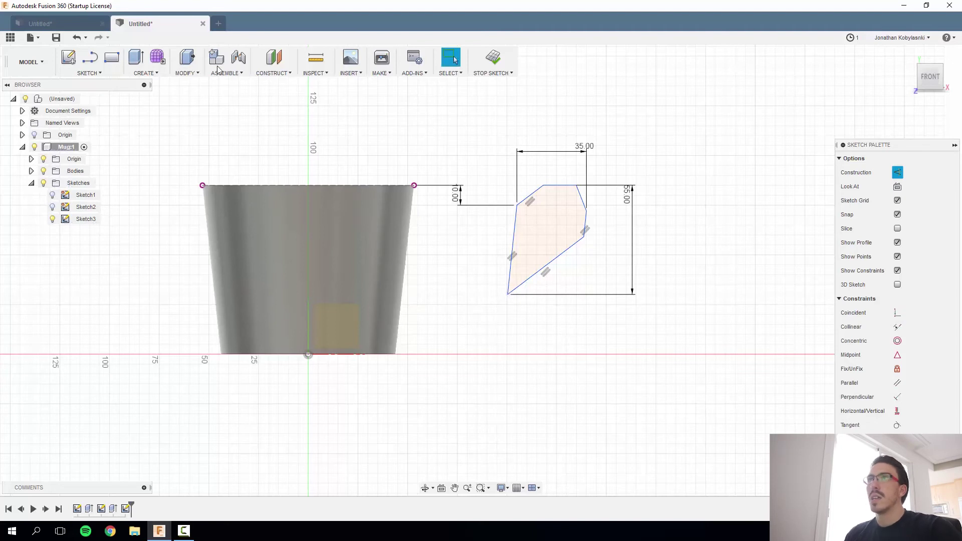
Draw a construction line along the mug's tapered side, from the rim's outer end down to the base corner
key(l)
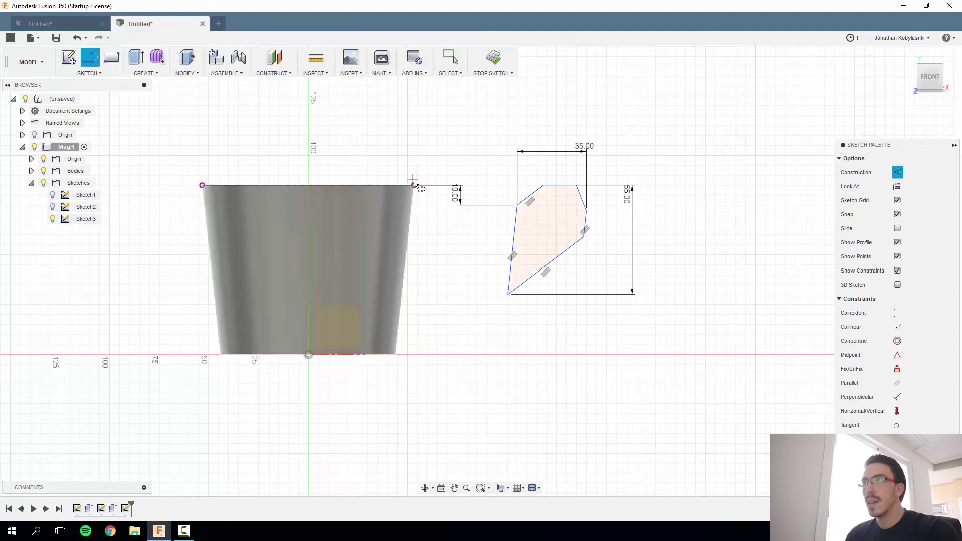
click(414, 186)
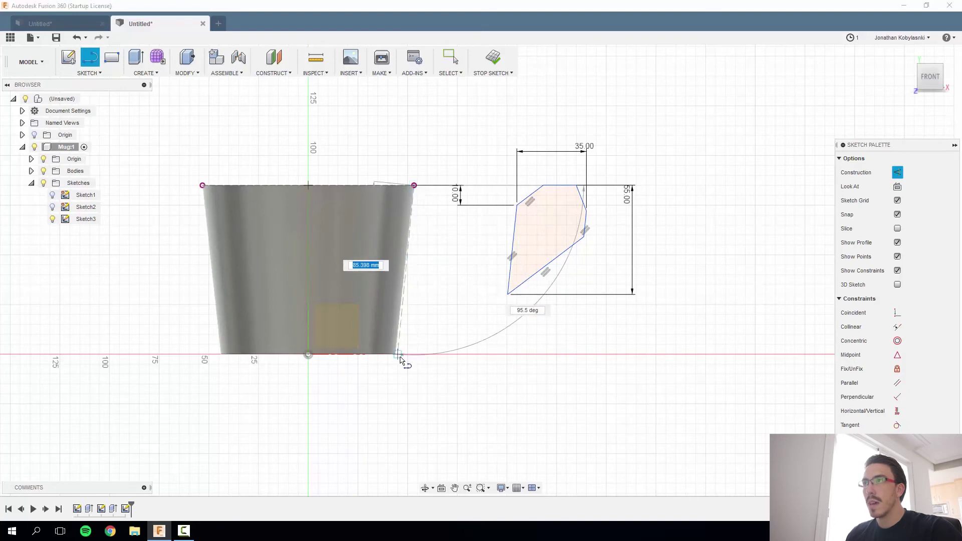
scroll(397, 360, down, 3)
scroll(398, 360, up, 2)
scroll(397, 365, up, 5)
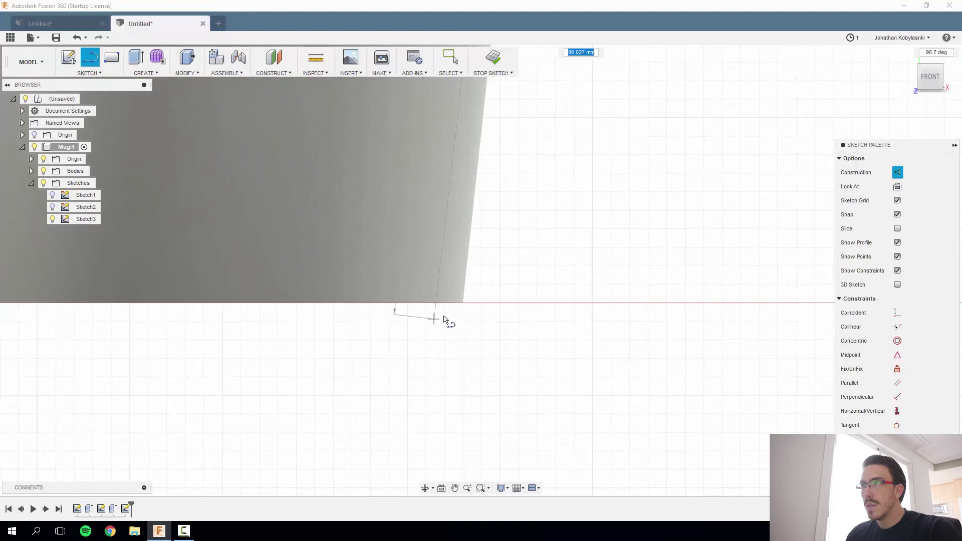
click(466, 305)
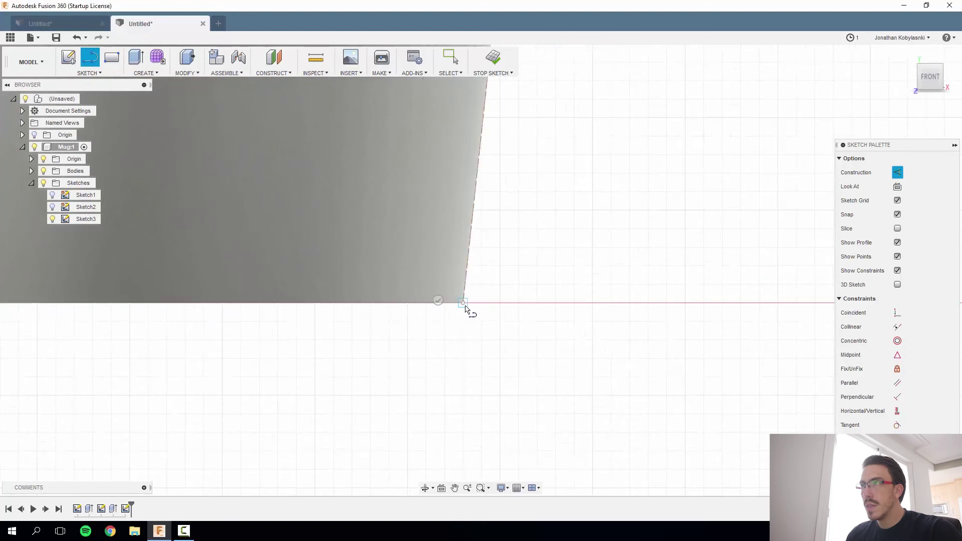
scroll(564, 260, up, 3)
scroll(564, 260, down, 3)
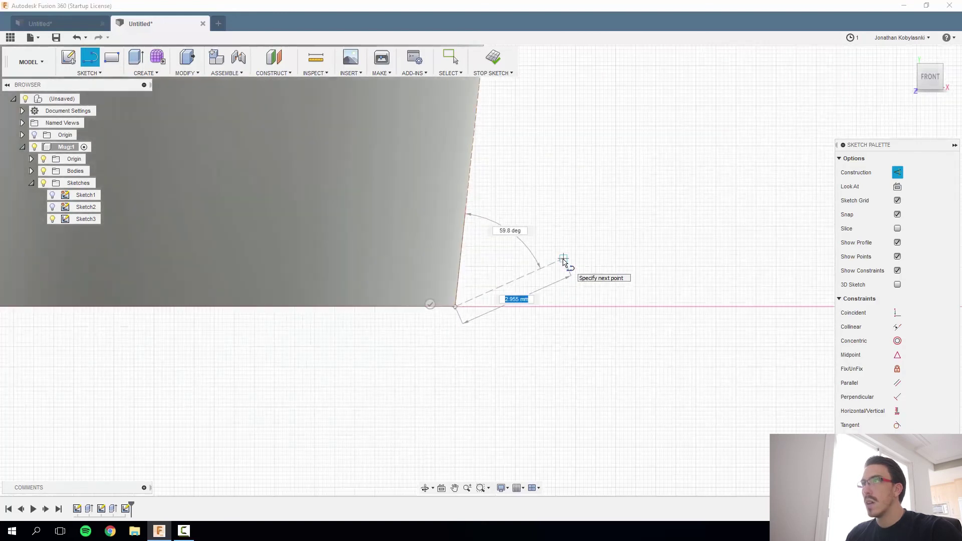
key(Escape)
Try making the handle profile's lowest corner coincident with the mug-side construction line and undo the constraint
scroll(565, 260, up, 3)
scroll(564, 260, down, 3)
scroll(575, 131, down, 3)
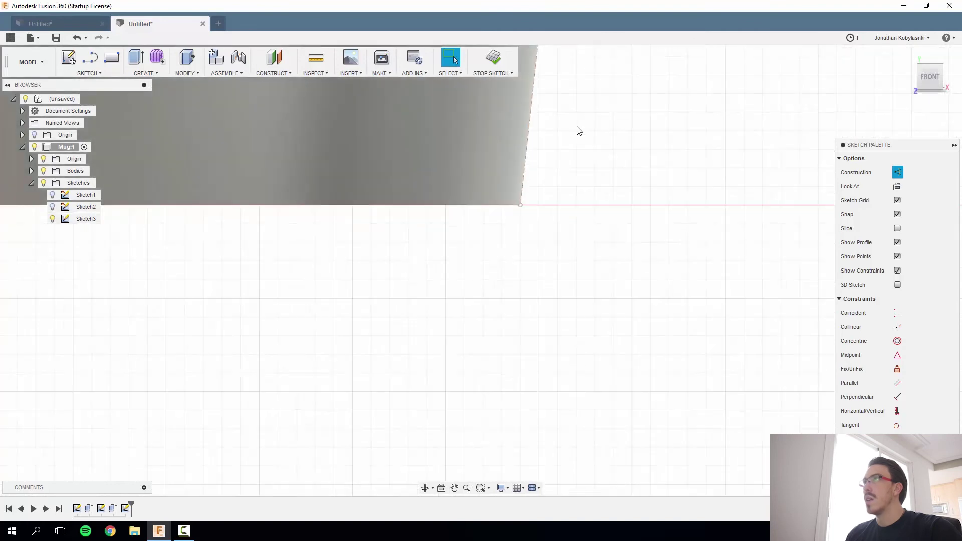
scroll(599, 127, down, 2)
scroll(681, 139, down, 2)
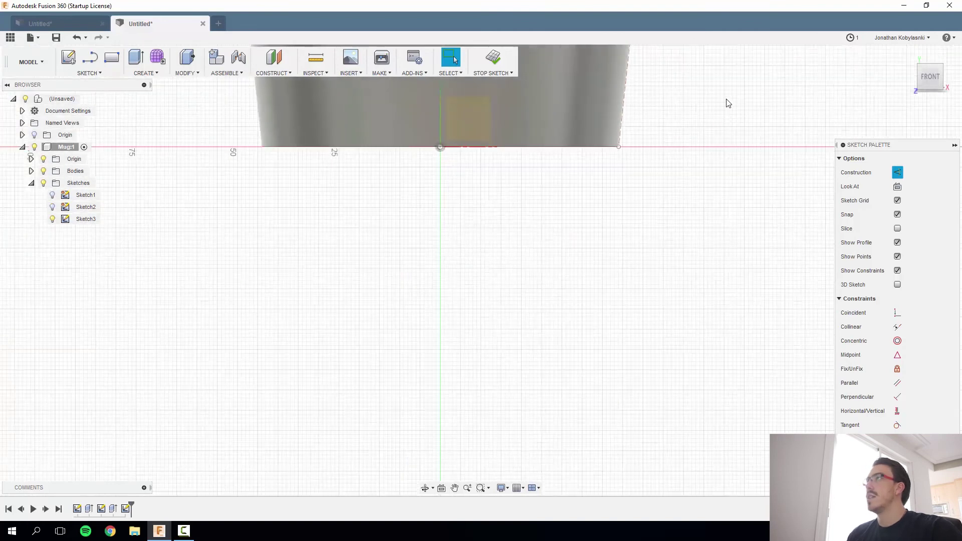
mouse_move(732, 102)
middle_down()
mouse_move(524, 408)
mouse_move(535, 391)
mouse_move(518, 322)
mouse_move(580, 380)
middle_up()
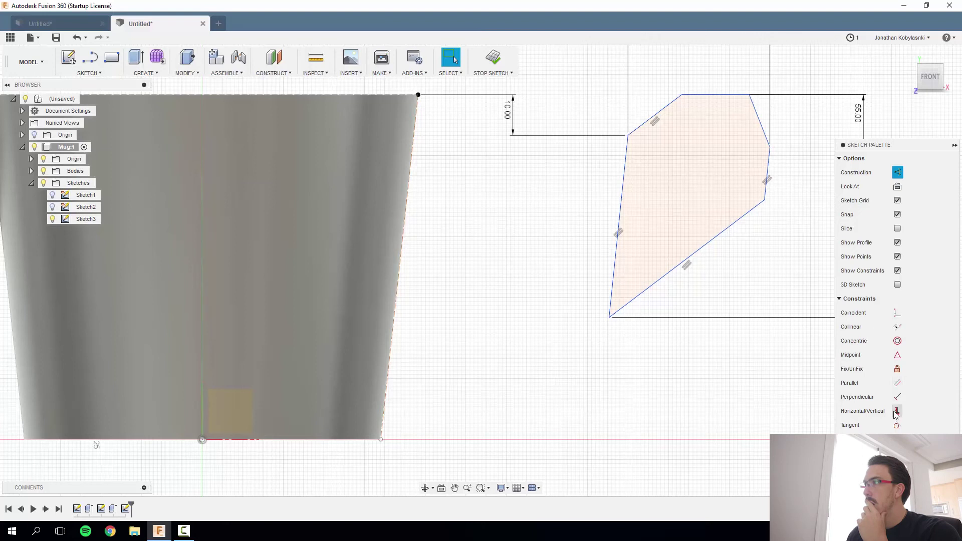
click(897, 313)
click(610, 318)
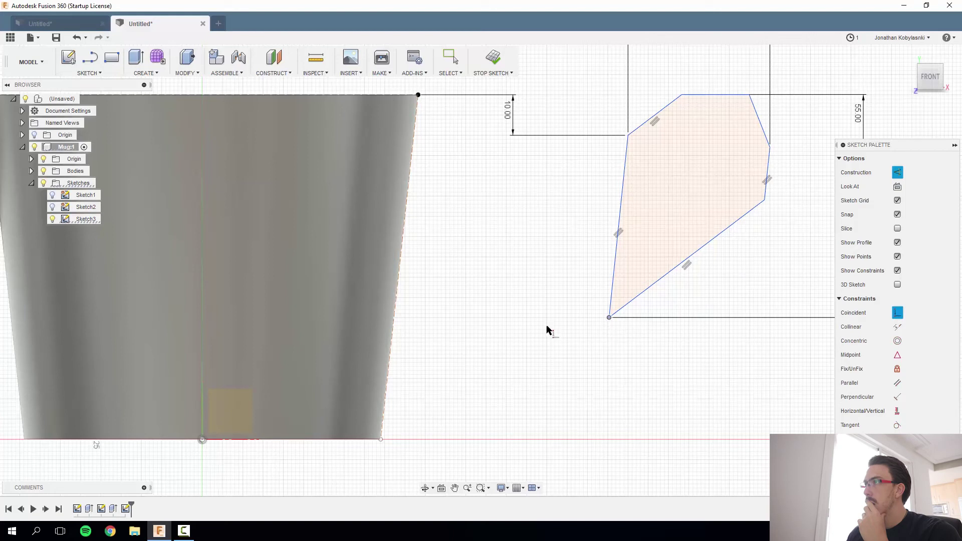
click(395, 324)
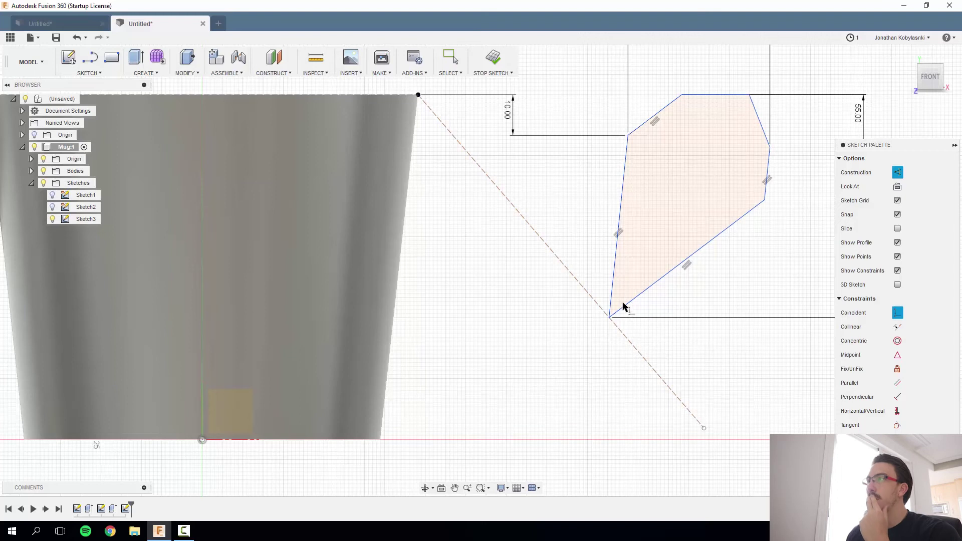
key(Escape)
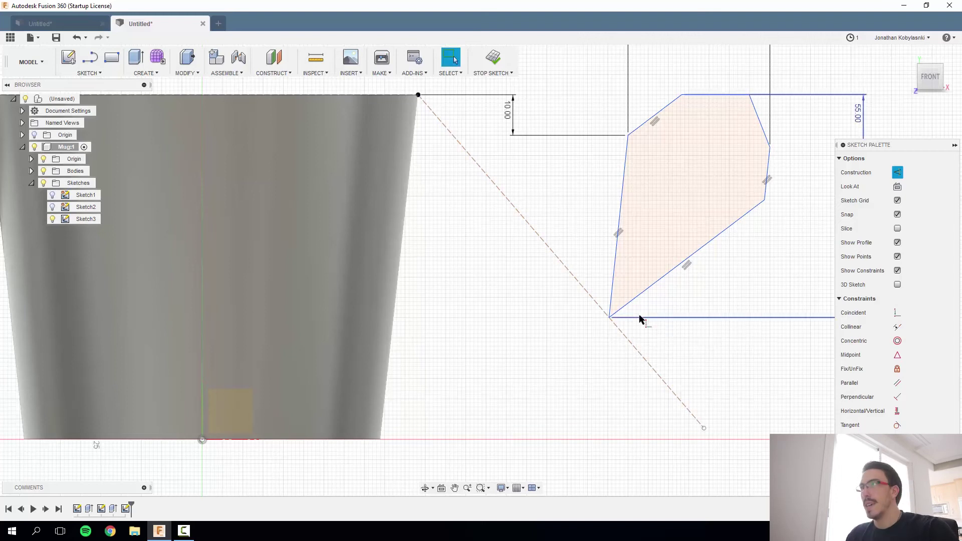
click(645, 257)
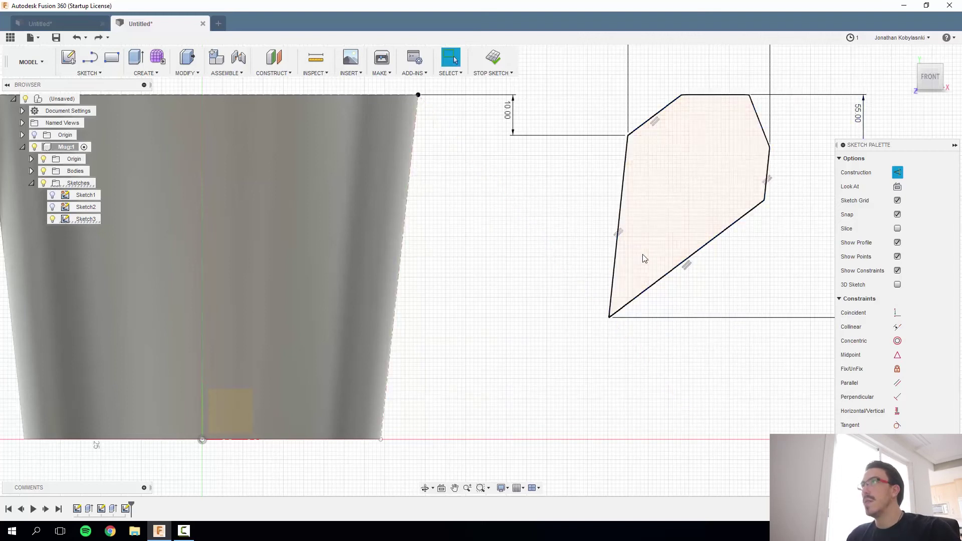
click(624, 391)
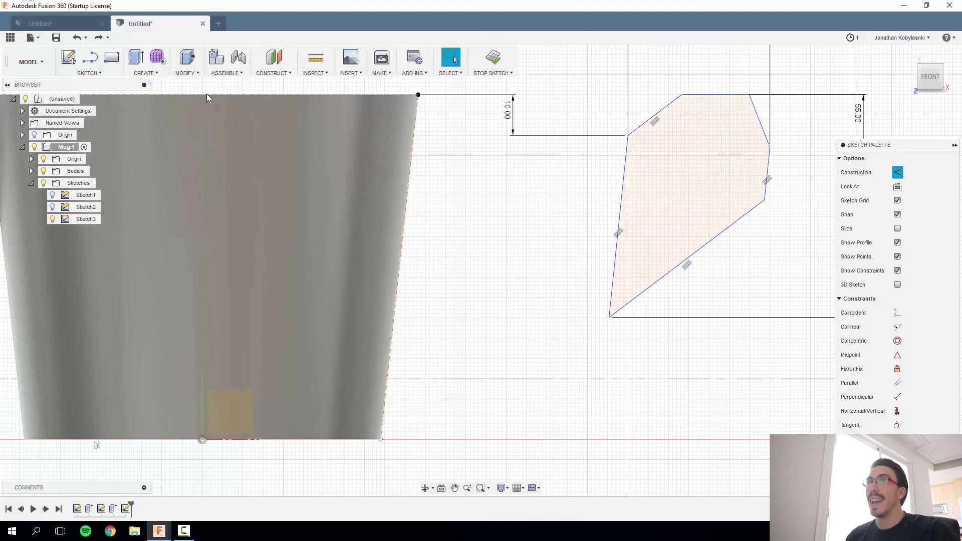
Try a 1 mm dimension between the handle profile's upper inner corner and the mug-side construction line, then undo and delete it
key(d)
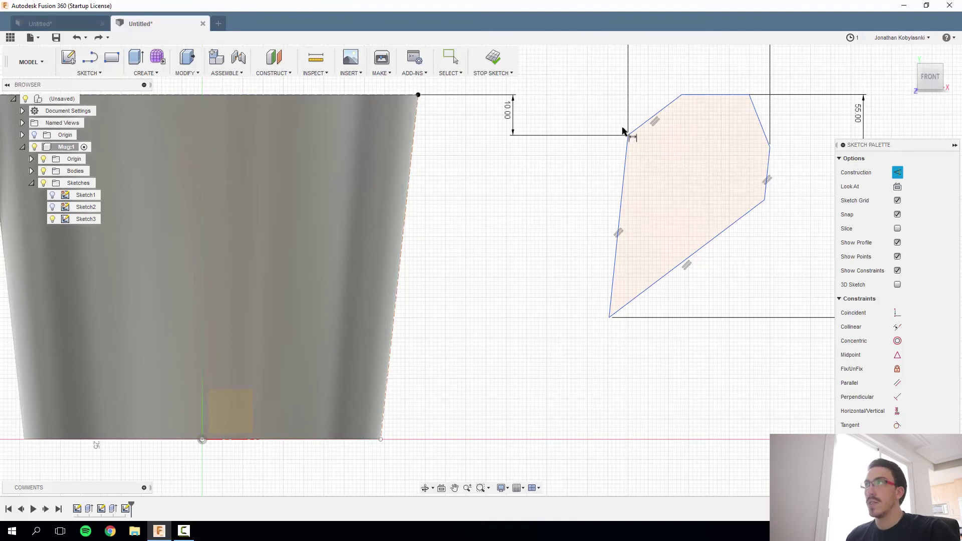
click(414, 136)
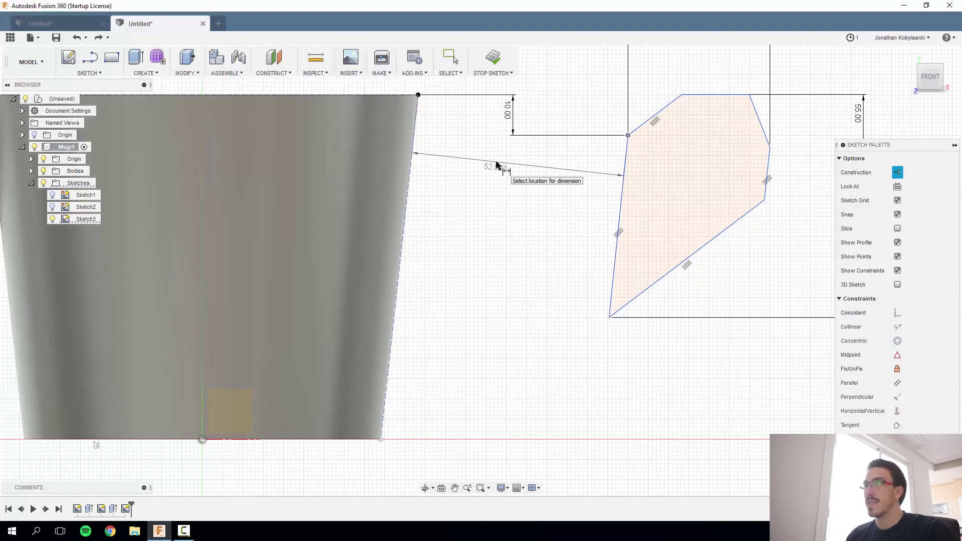
click(496, 174)
text(0)
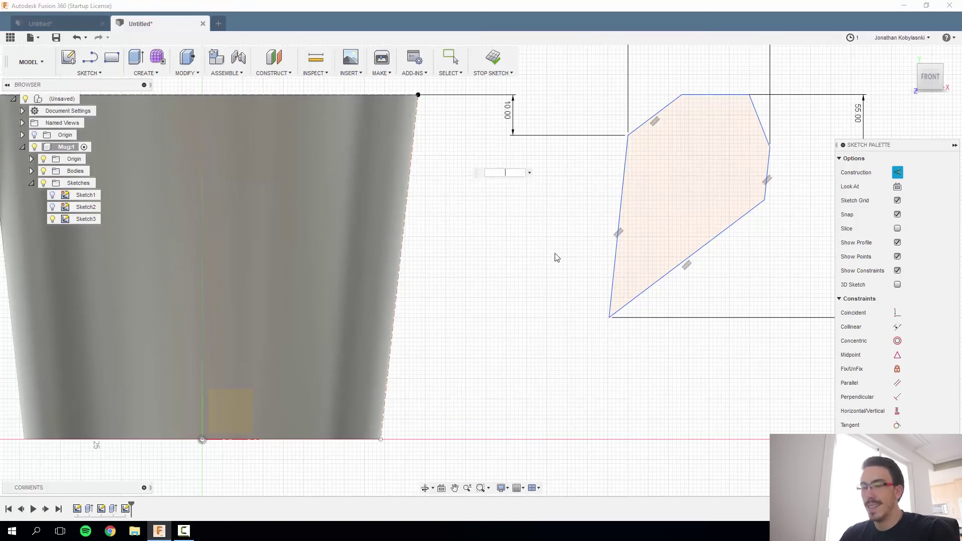
key(Return)
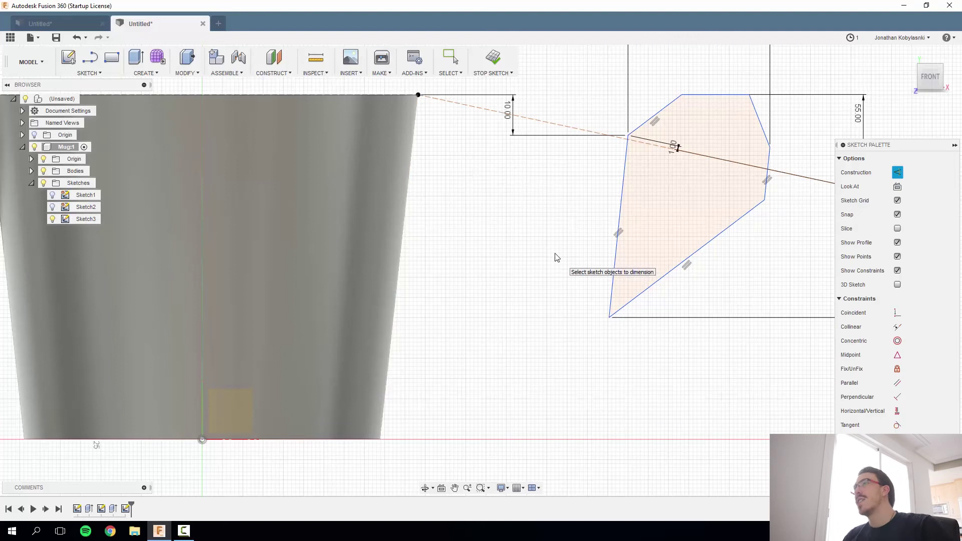
key(Escape)
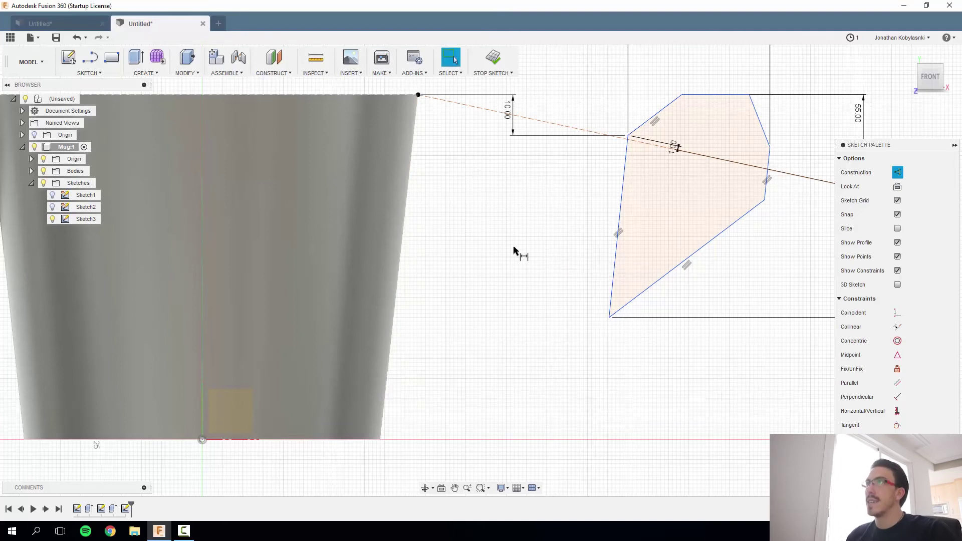
key(ctrl+z)
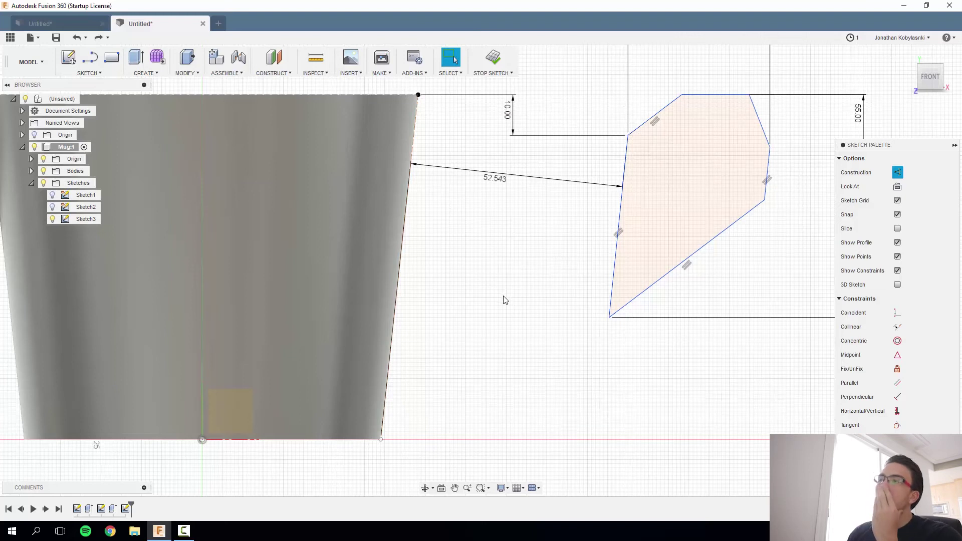
click(555, 181)
key(Delete)
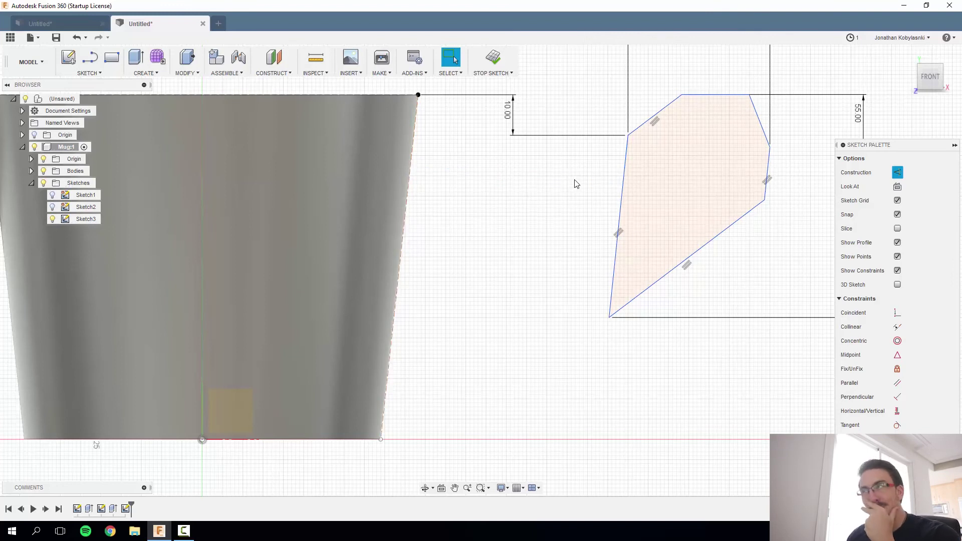
Dimension the horizontal distance between the handle profile's upper inner corner and the inner end of its top edge
mouse_move(618, 236)
mouse_down()
mouse_move(397, 252)
mouse_move(638, 228)
mouse_move(393, 245)
mouse_move(648, 209)
mouse_move(398, 242)
mouse_move(672, 222)
mouse_move(563, 236)
mouse_move(620, 234)
mouse_up()
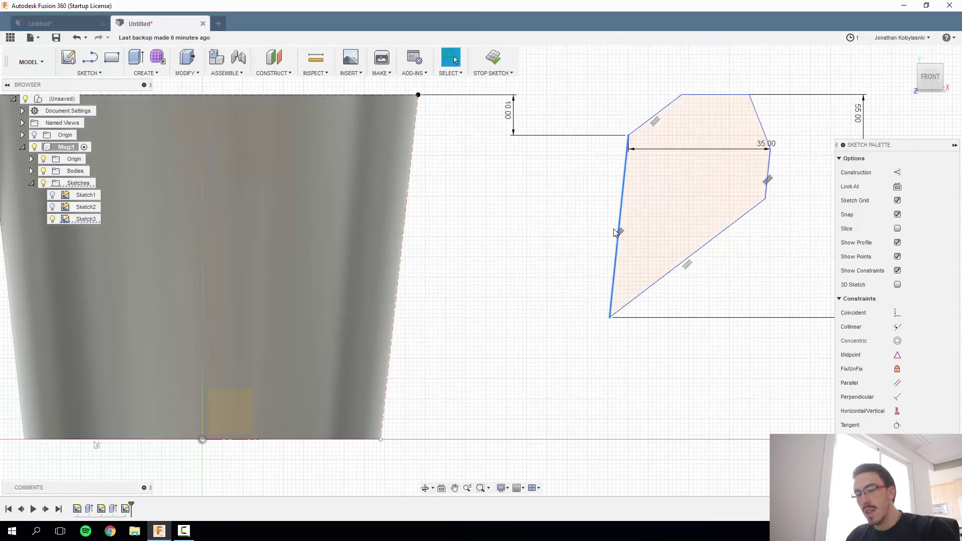
click(583, 239)
key(d)
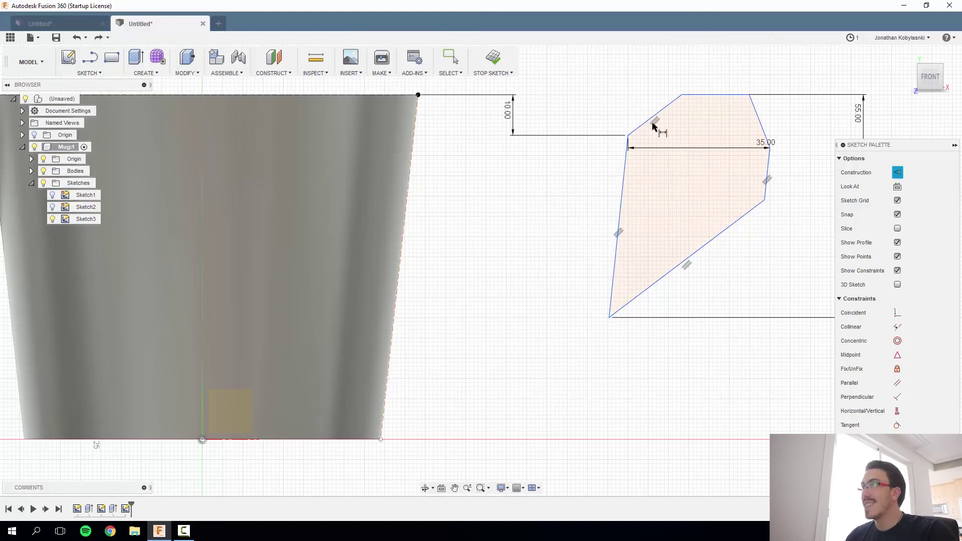
click(652, 121)
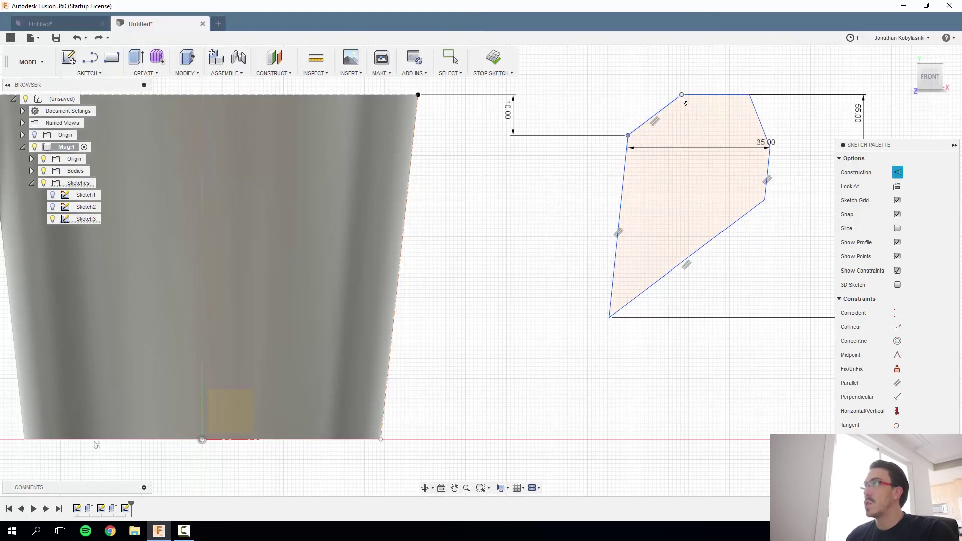
click(653, 81)
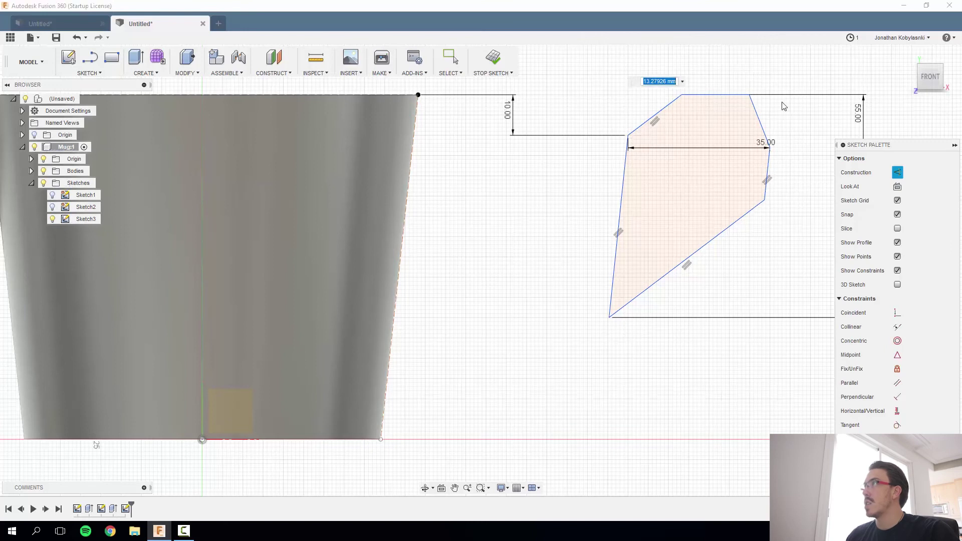
text(d)
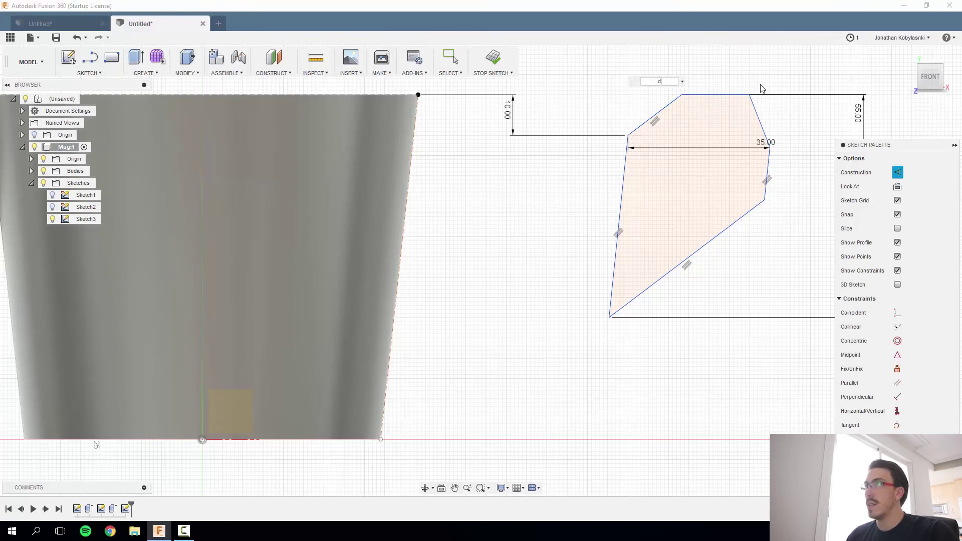
key(Escape)
key(d)
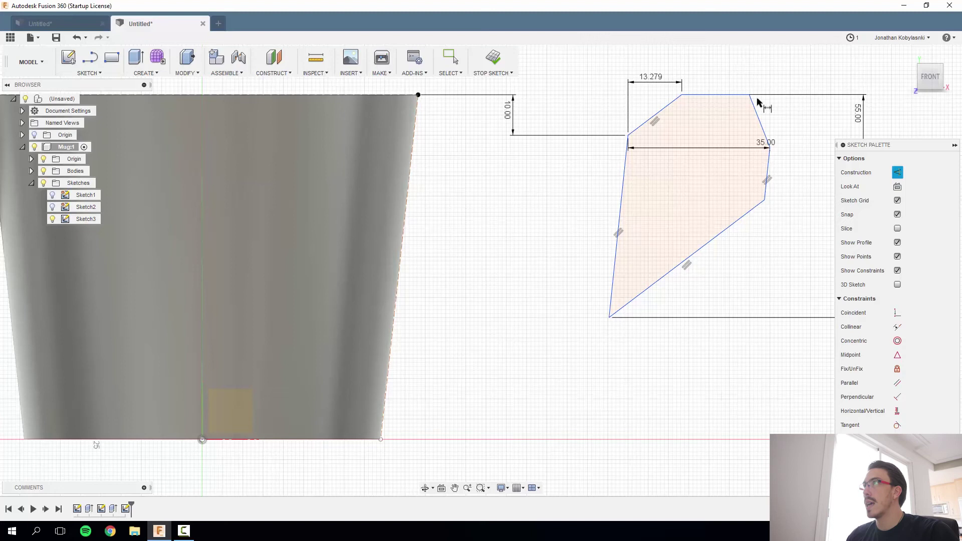
key(Escape)
Try moving the handle profile by its inner edge to test its constraints and undo the move
click(625, 186)
click(623, 185)
mouse_move(623, 185)
mouse_down()
mouse_move(547, 209)
mouse_move(681, 202)
mouse_move(626, 214)
mouse_up()
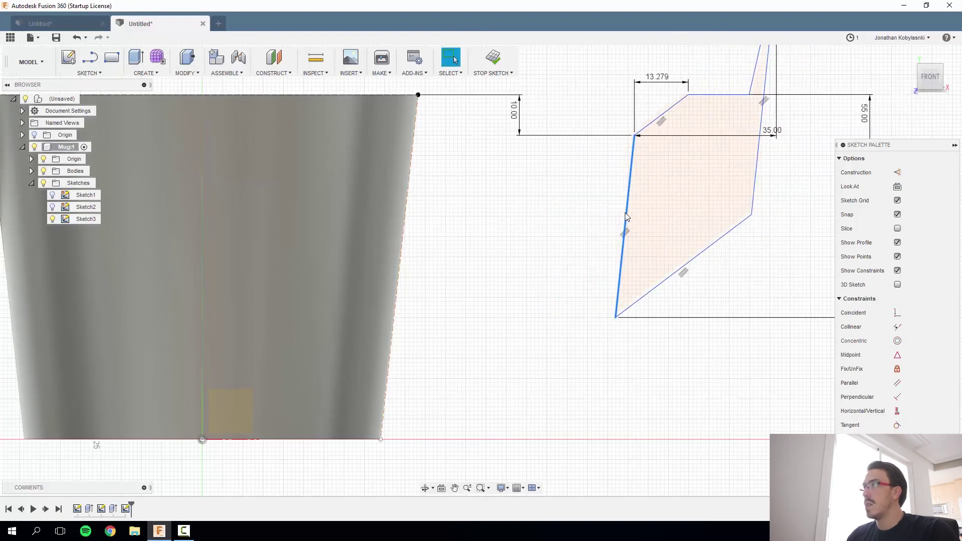
key(ctrl+z)
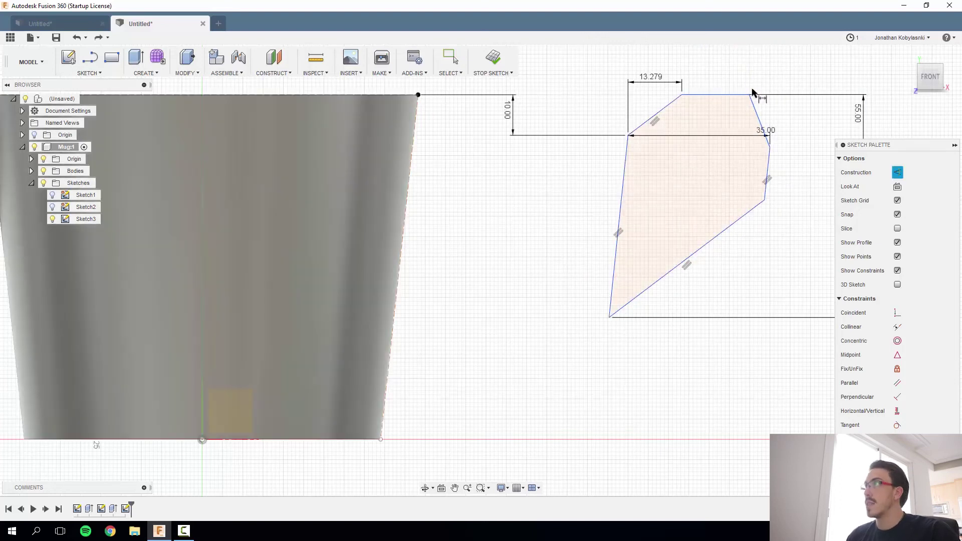
Dimension the vertical distance from the top edge's outer end to the next outer corner, then test-move the inner edge and undo the move
click(754, 100)
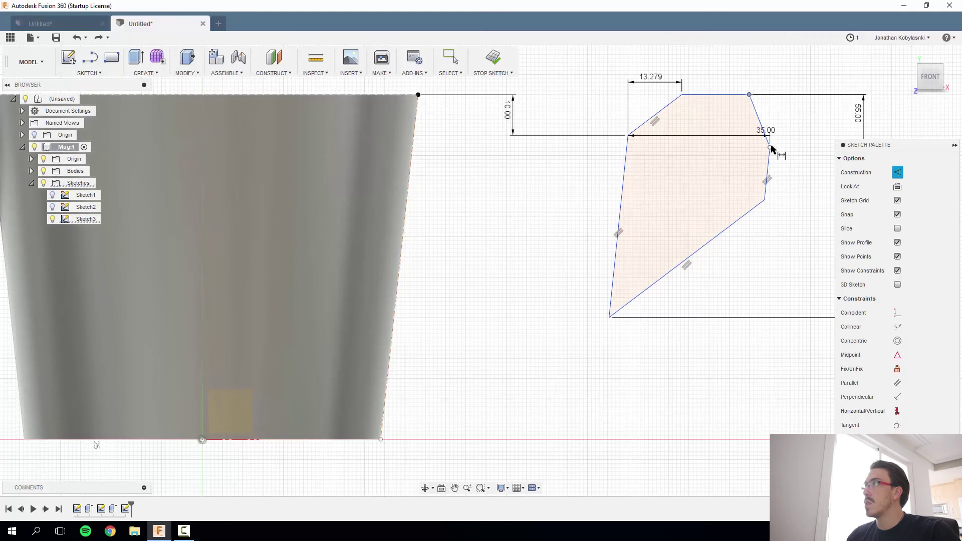
click(771, 146)
click(790, 142)
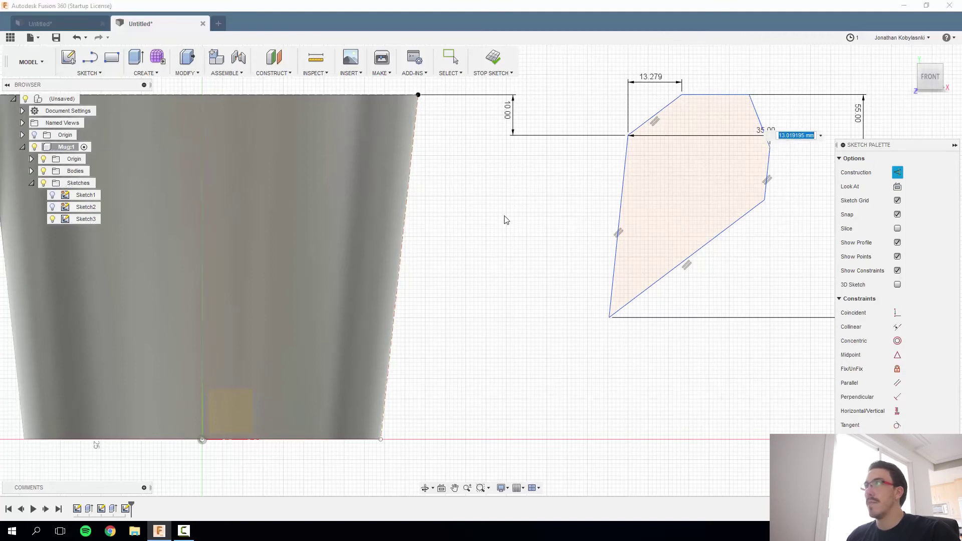
key(Return)
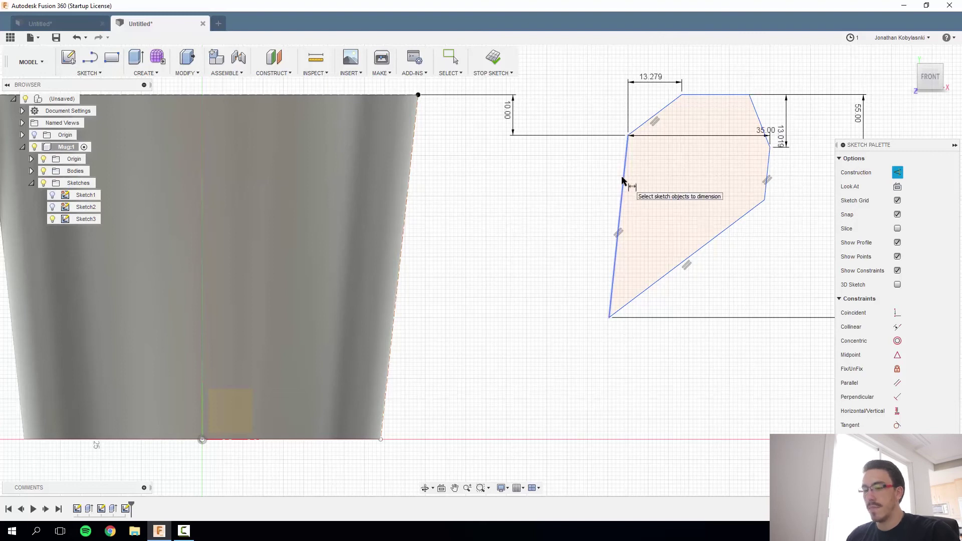
key(Escape)
drag(623, 182, 479, 199)
key(ctrl+z)
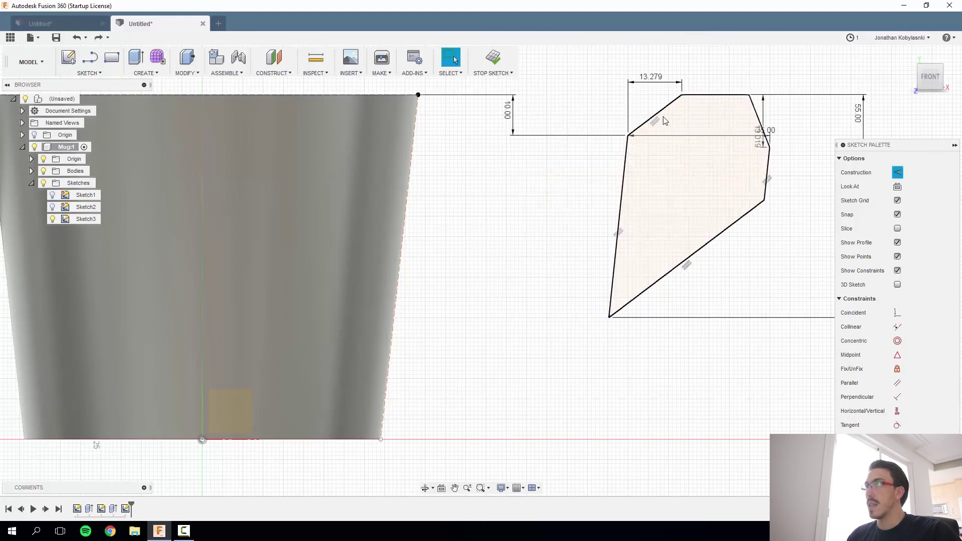
Dimension the length of the handle profile's top edge, then test-move the profile by its inner edge and undo the move
key(d)
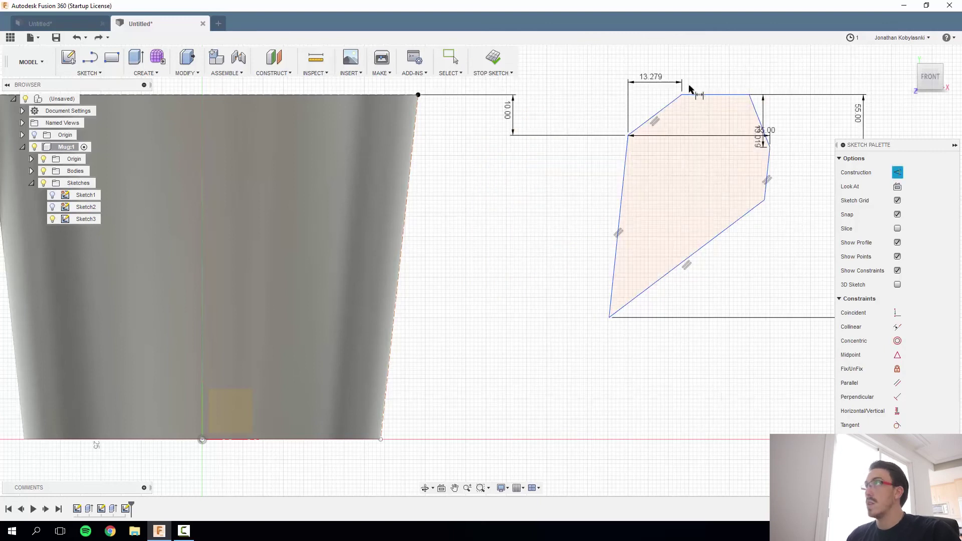
click(682, 95)
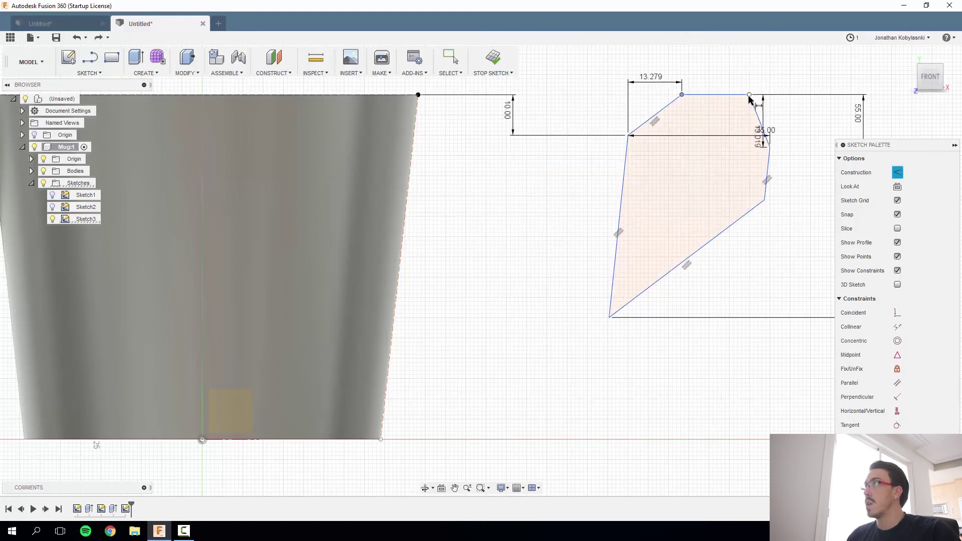
click(750, 95)
click(752, 68)
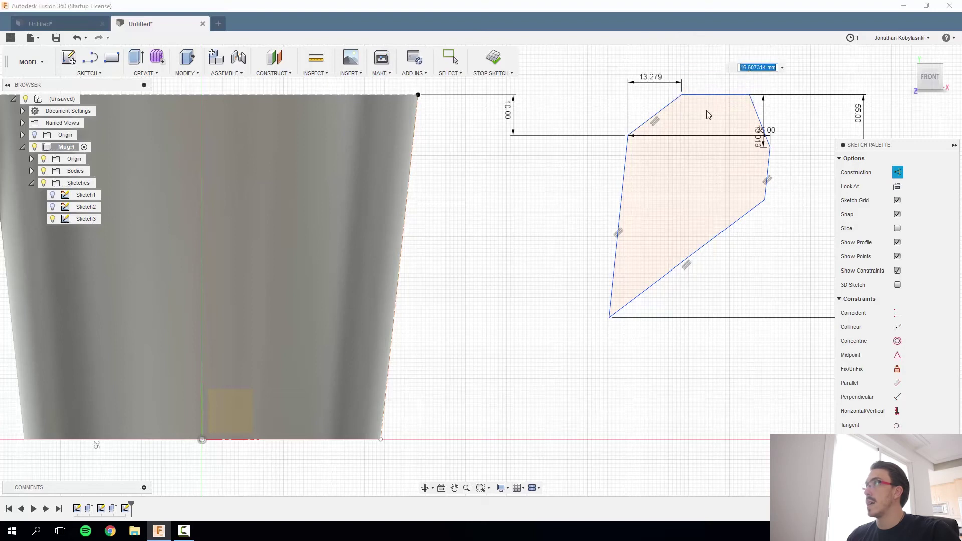
key(Return)
key(Escape)
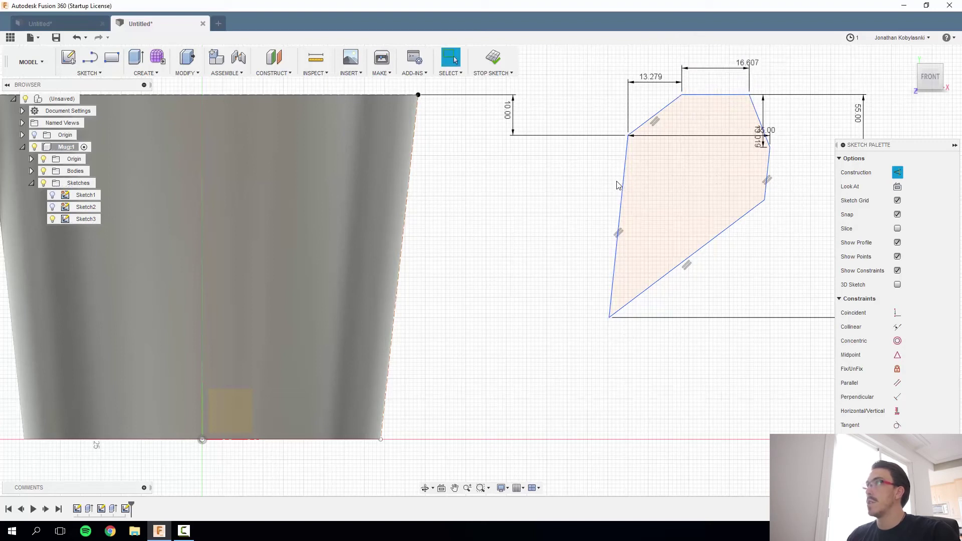
mouse_move(620, 184)
mouse_down()
mouse_move(509, 198)
mouse_move(548, 190)
mouse_move(509, 187)
mouse_up()
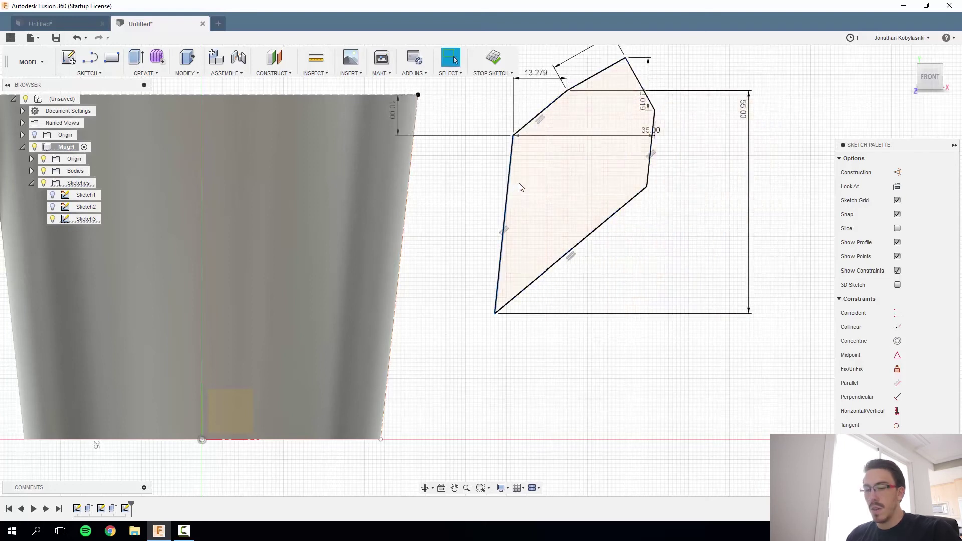
key(ctrl+z)
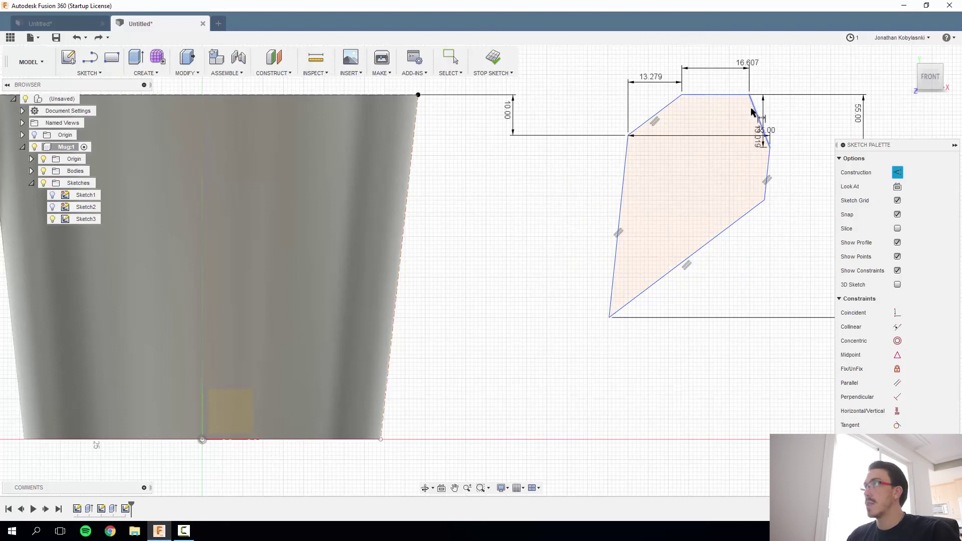
Dimension the vertical distance from the top edge's outer end to the lower outer corner, then test-move the profile and undo the move
click(750, 94)
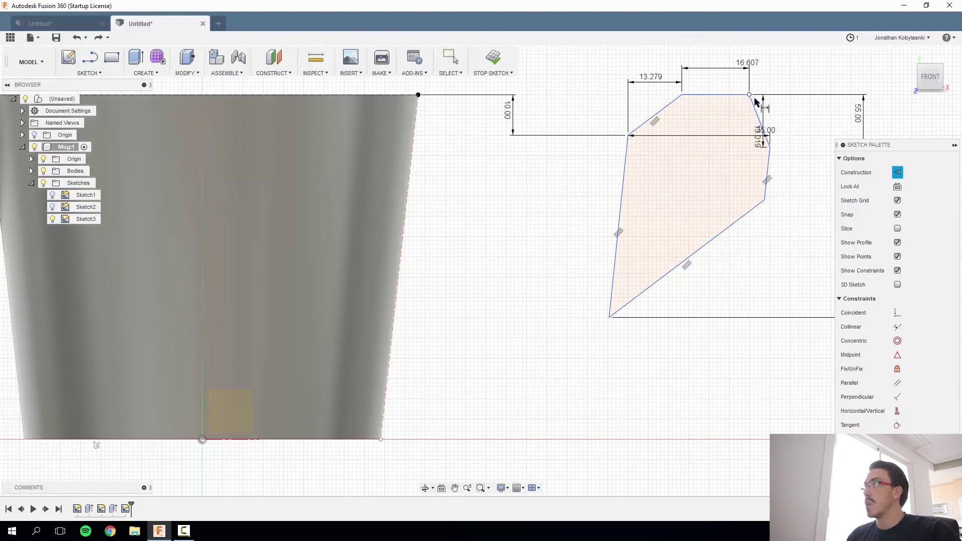
click(764, 200)
click(800, 190)
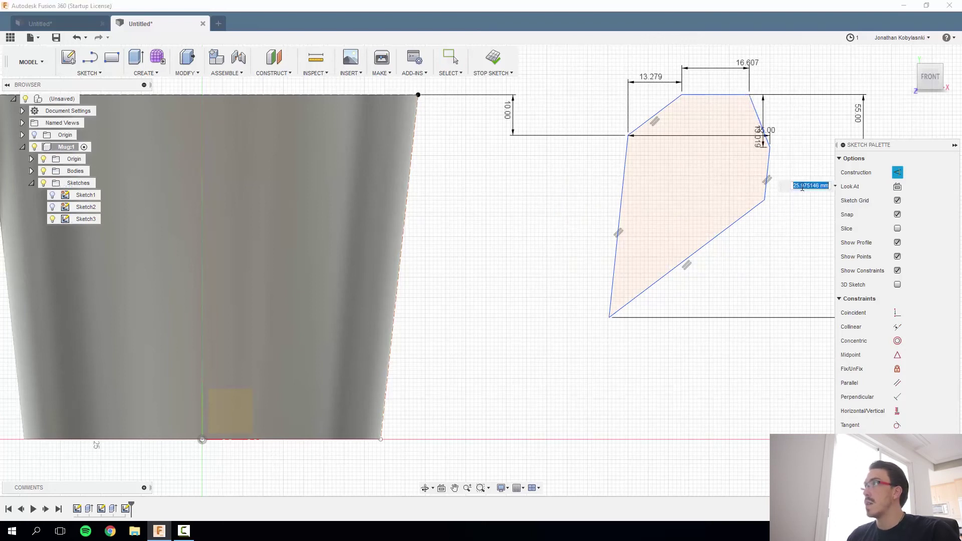
key(Return)
key(Escape)
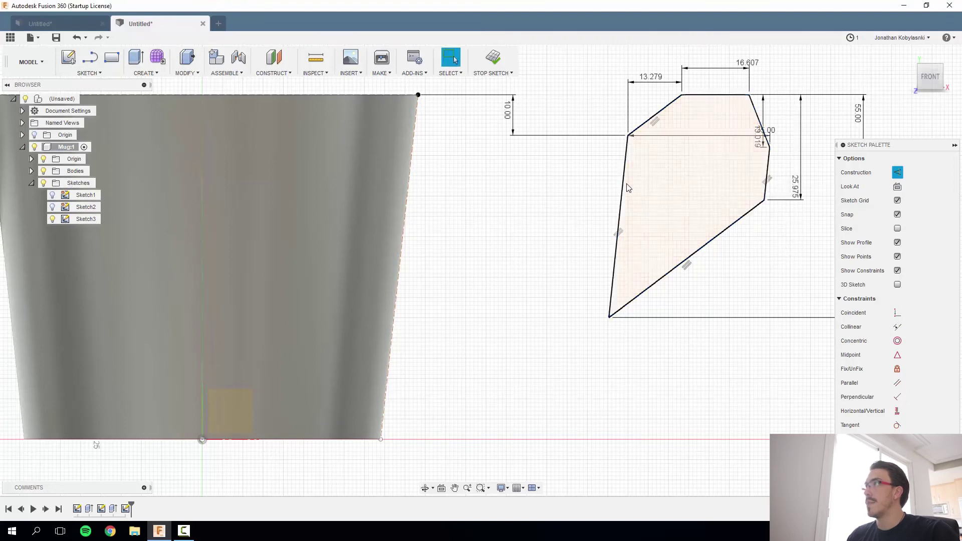
mouse_move(624, 190)
mouse_down()
mouse_move(547, 215)
mouse_move(584, 215)
mouse_move(595, 243)
mouse_move(549, 221)
mouse_move(568, 226)
mouse_move(551, 233)
mouse_up()
key(ctrl+z)
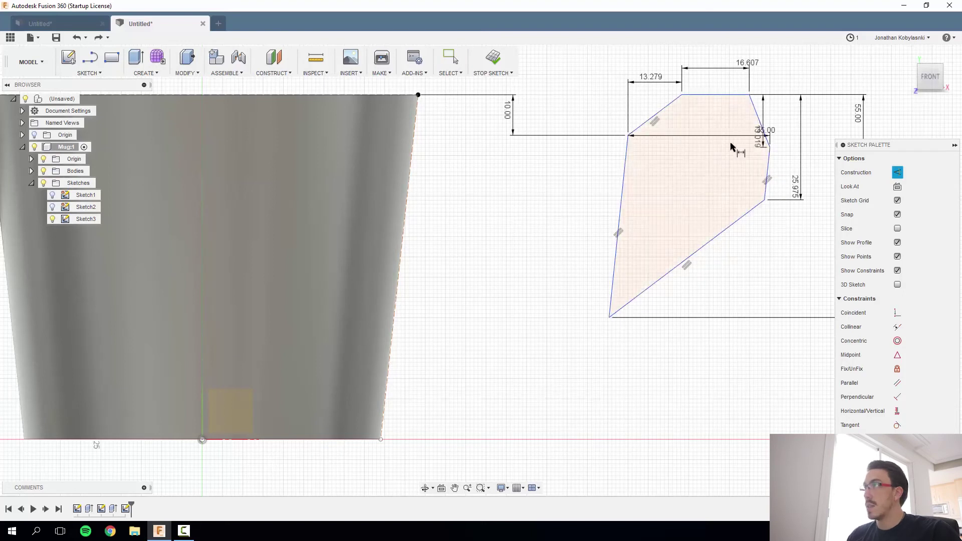
Dimension the vertical distance from the top edge's outer end to the handle profile's lowest corner
click(749, 96)
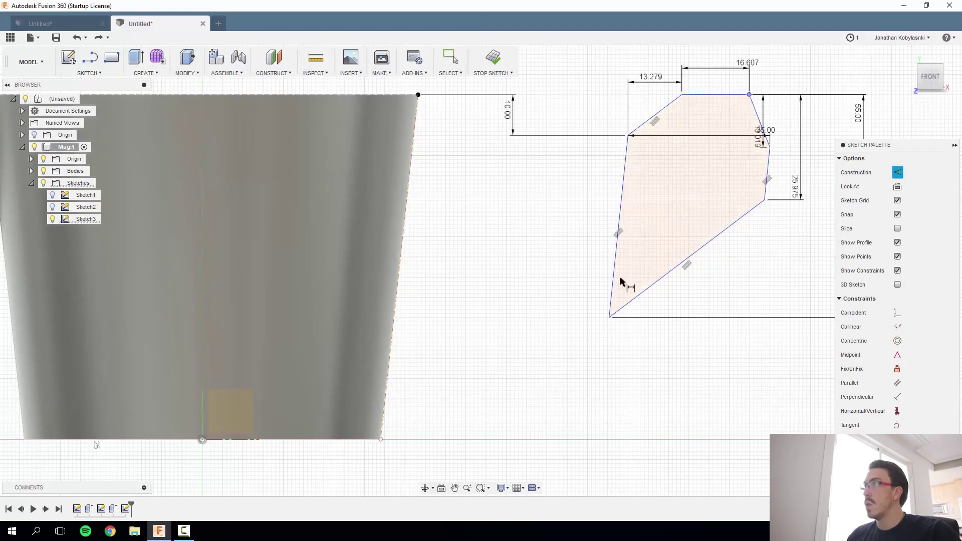
click(609, 317)
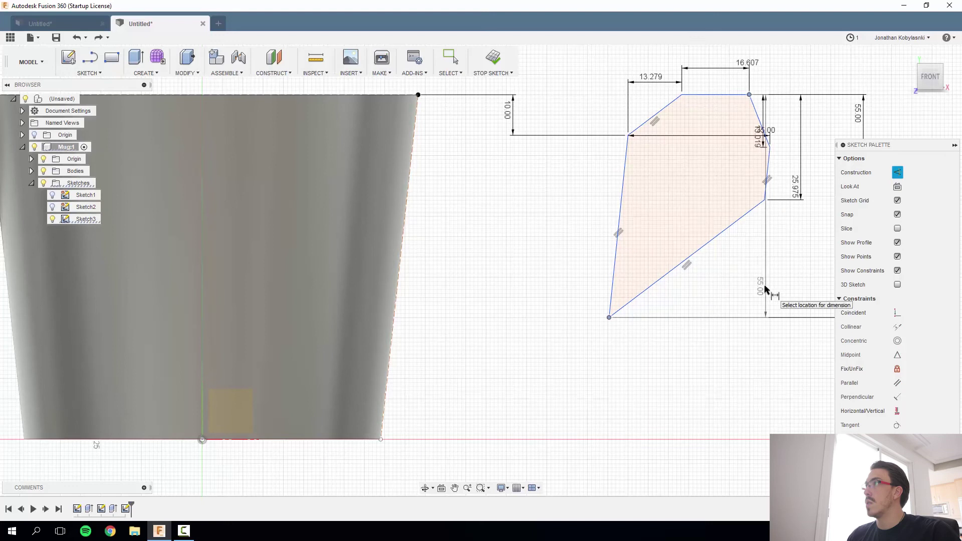
click(822, 282)
key(Return)
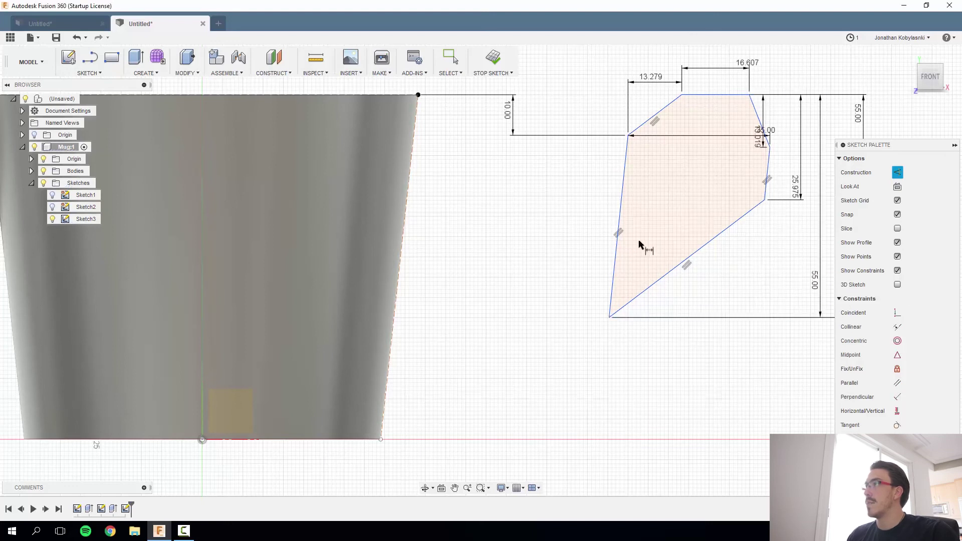
key(Escape)
Move the handle profile by its inner edge until it sits close to the mug's tapered side
mouse_move(619, 200)
mouse_down()
mouse_move(466, 227)
mouse_move(599, 231)
mouse_move(521, 268)
mouse_move(533, 370)
mouse_move(522, 346)
mouse_move(502, 339)
mouse_move(696, 319)
mouse_move(481, 316)
mouse_up()
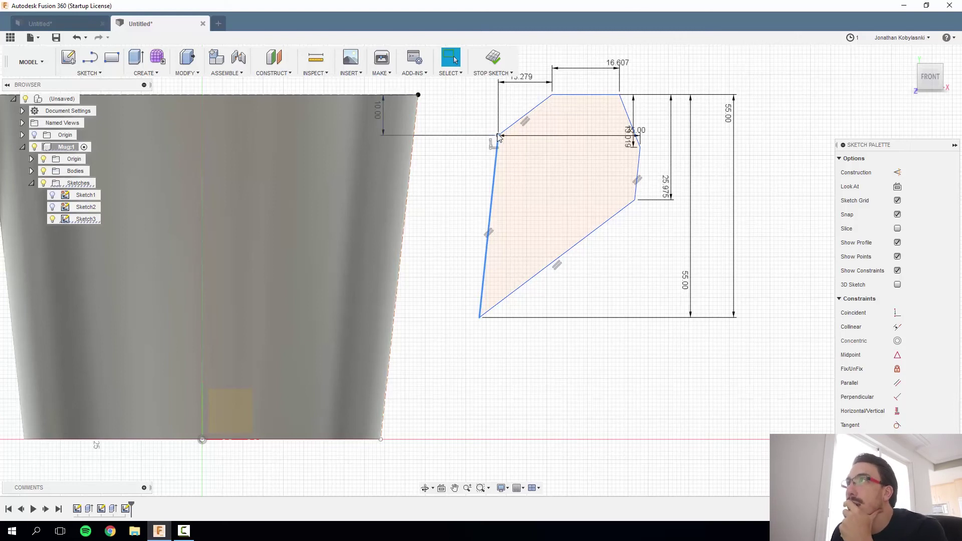
mouse_move(498, 159)
mouse_down()
mouse_move(410, 183)
mouse_move(447, 179)
mouse_up()
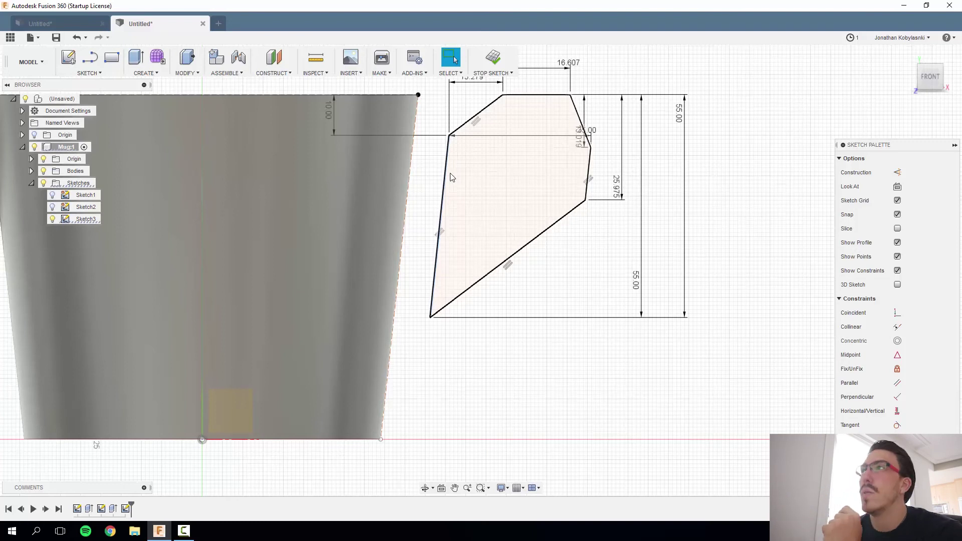
drag(493, 214, 698, 179)
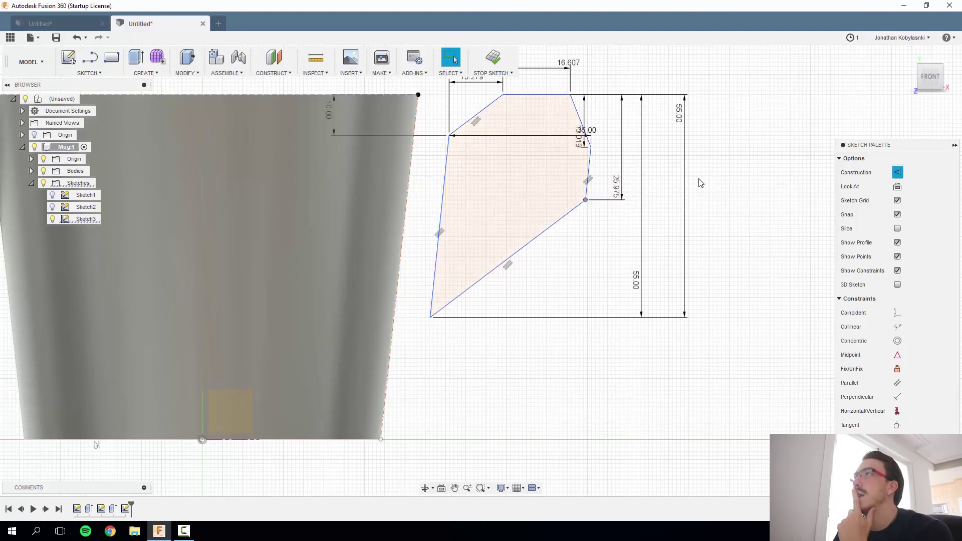
drag(493, 158, 724, 165)
Pull the handle profile's upper inner corner away from the mug and delete the 10 mm dimension between that corner and the rim
click(450, 135)
mouse_move(449, 135)
mouse_down()
mouse_move(613, 132)
mouse_move(681, 154)
mouse_move(516, 170)
mouse_up()
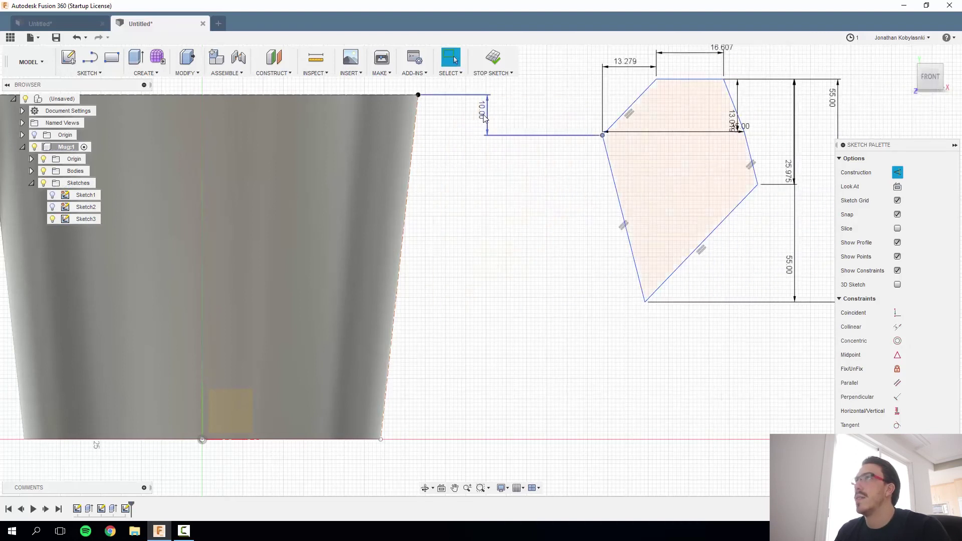
key(Delete)
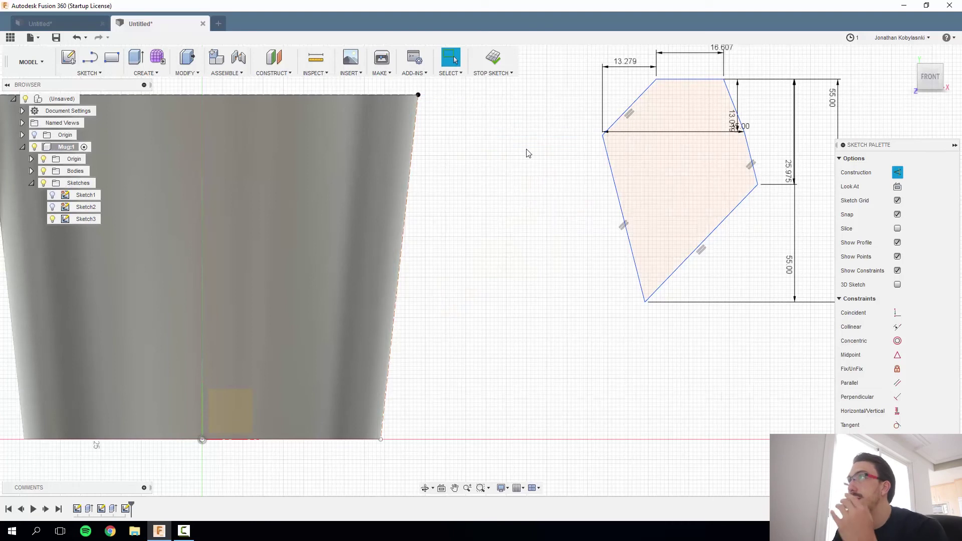
key(l)
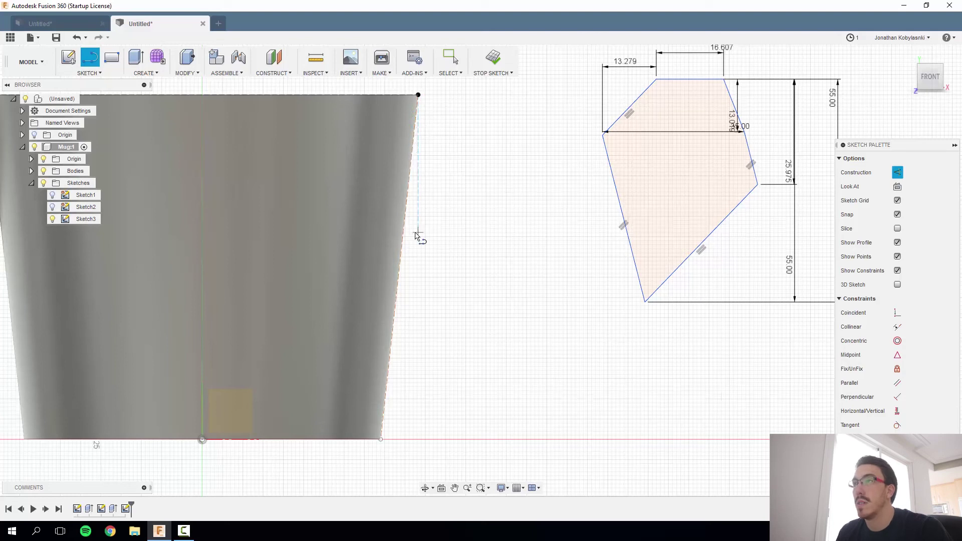
key(Escape)
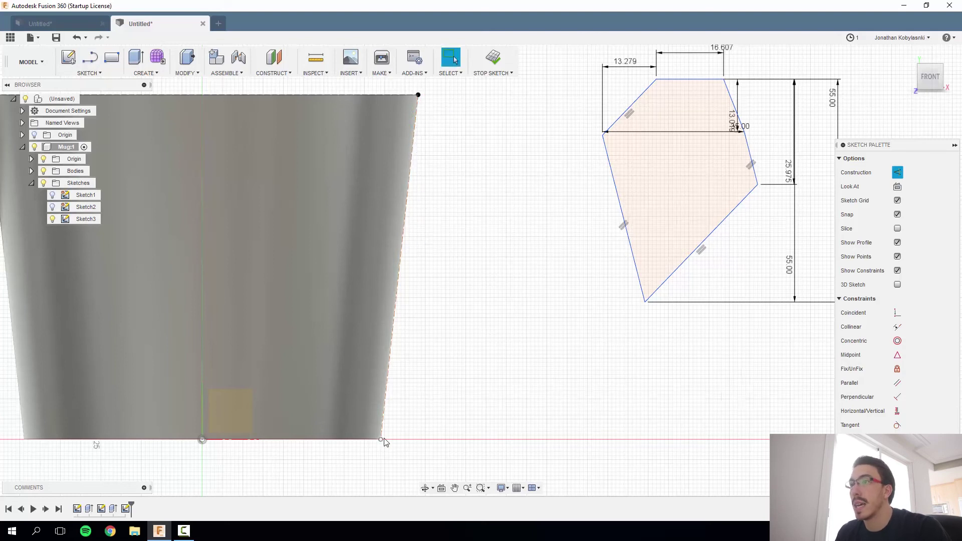
mouse_move(382, 442)
mouse_down()
mouse_move(453, 399)
mouse_move(430, 133)
mouse_move(411, 143)
mouse_move(401, 410)
mouse_move(384, 444)
mouse_up()
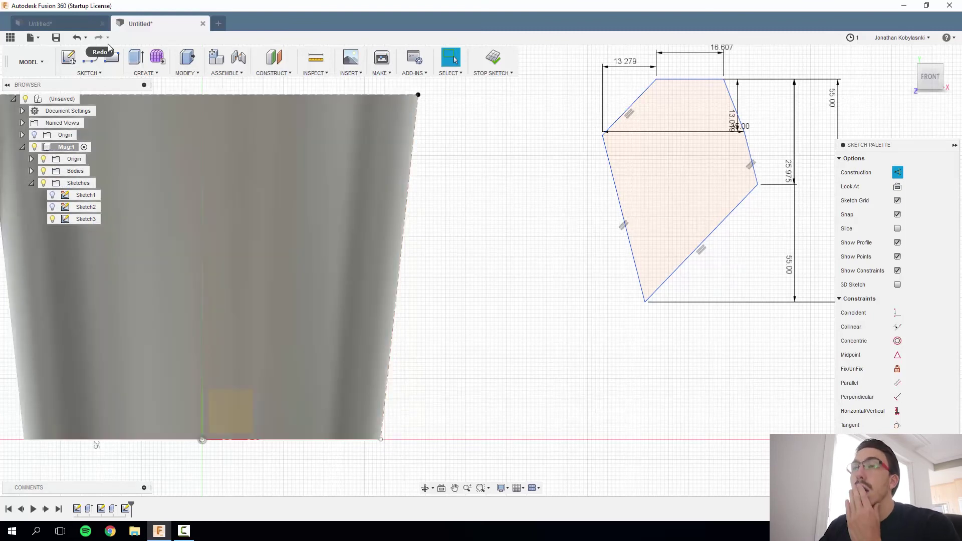
Draw a 10 mm construction line from the mug's rim corner down along its tapered side
key(l)
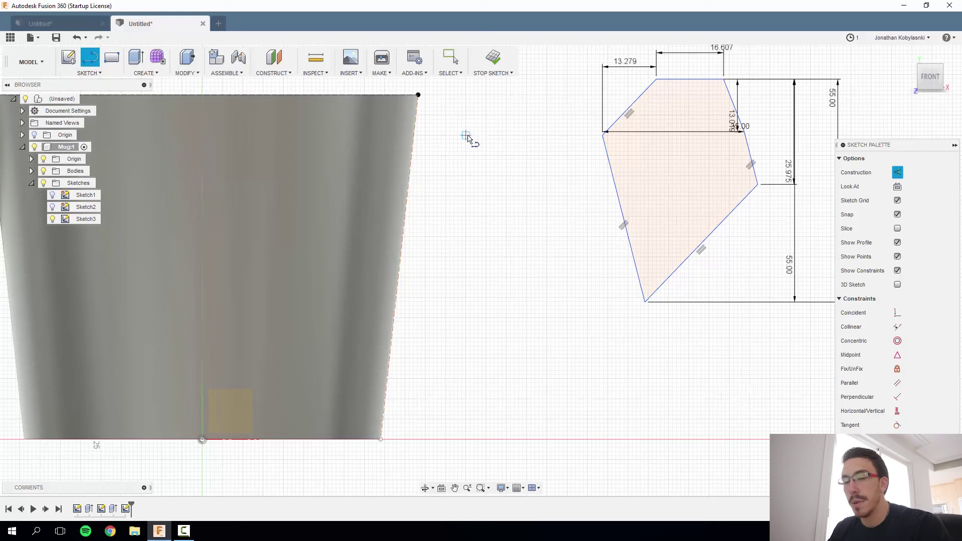
key(Escape)
key(l)
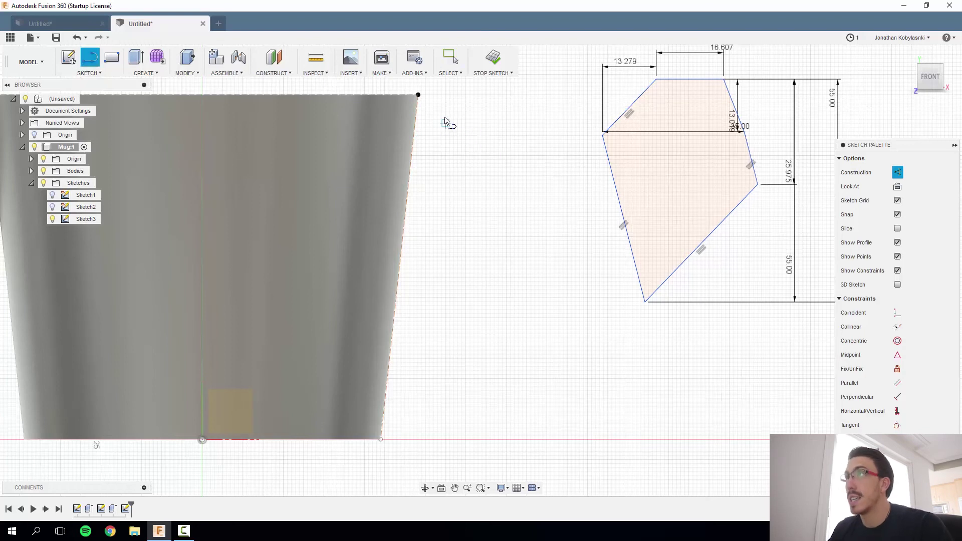
click(420, 100)
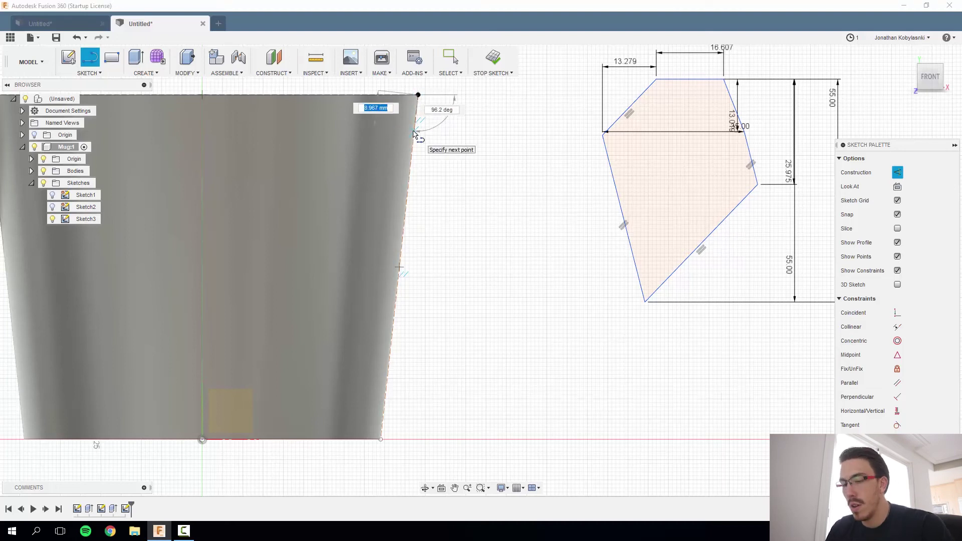
text(10)
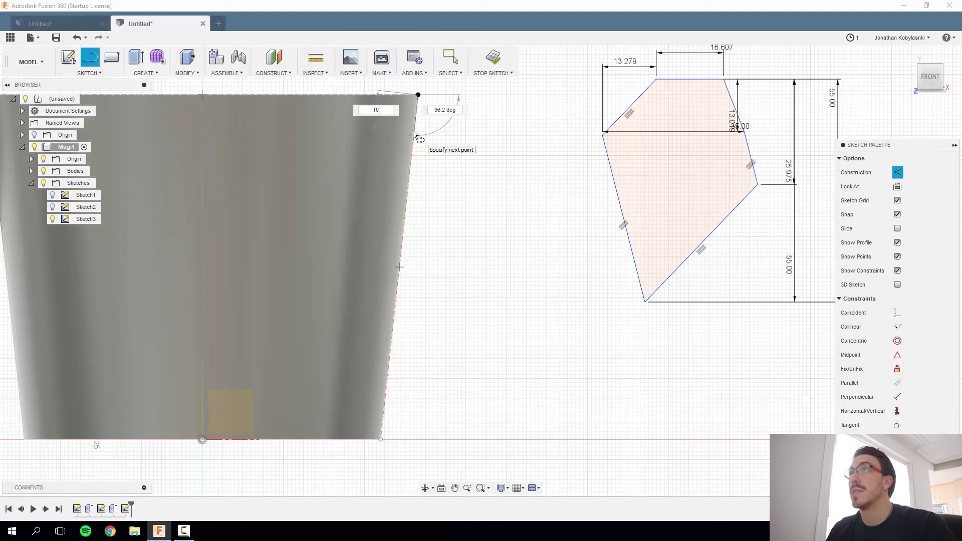
key(Return)
key(Escape)
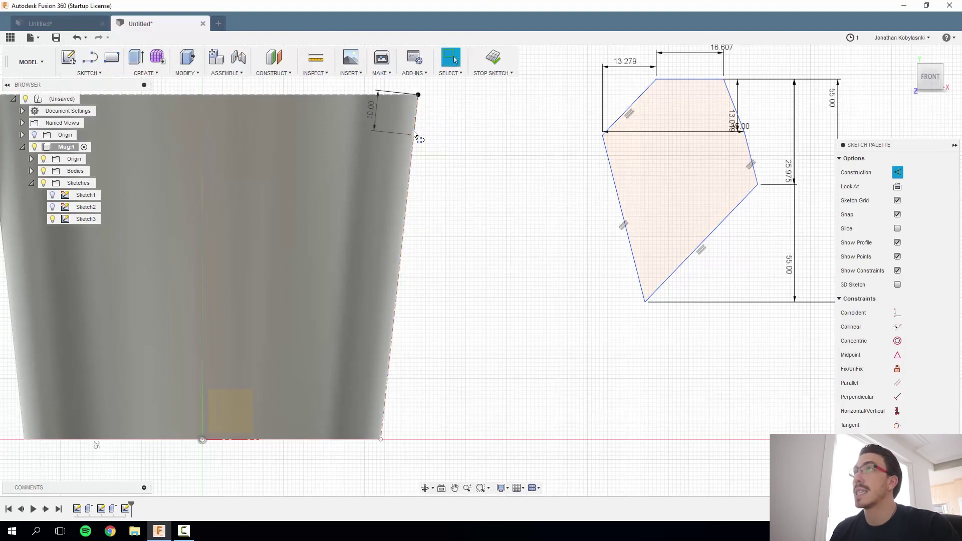
click(407, 187)
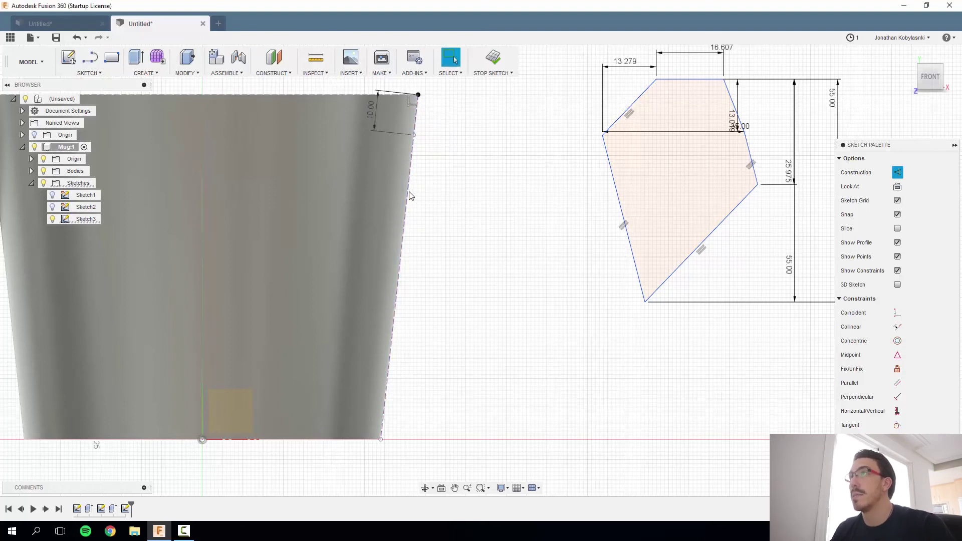
click(472, 221)
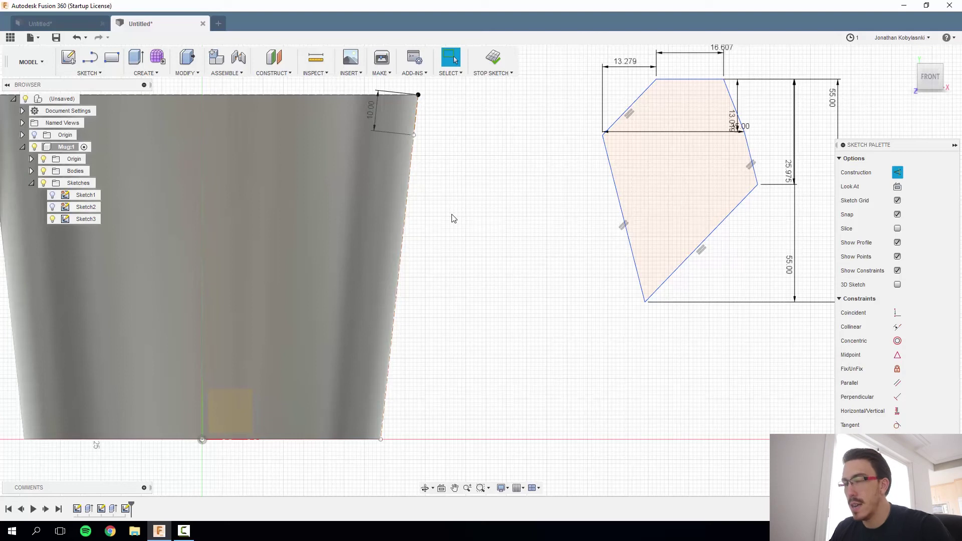
Draw a 55 mm construction line down the tapered side, starting at the lower end of the 10 mm line
key(l)
click(414, 135)
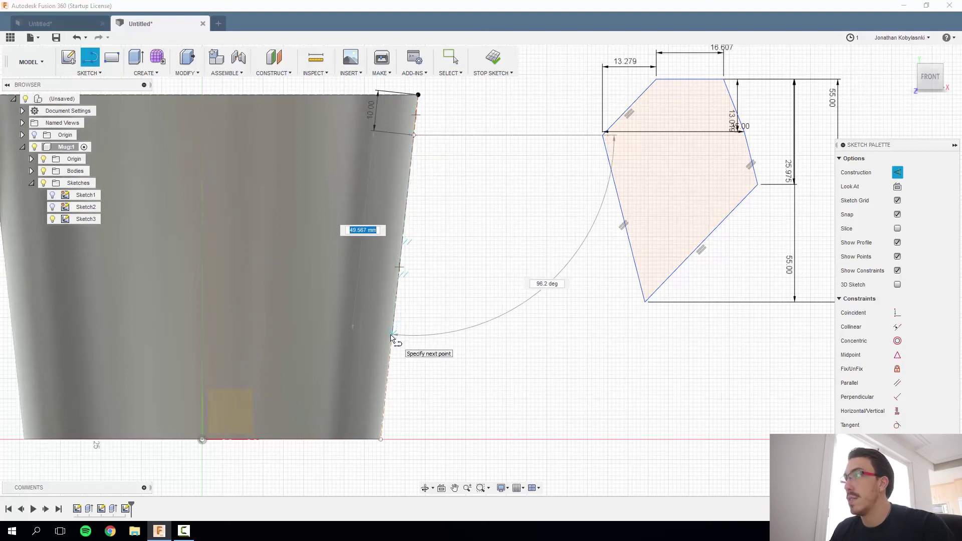
text(55)
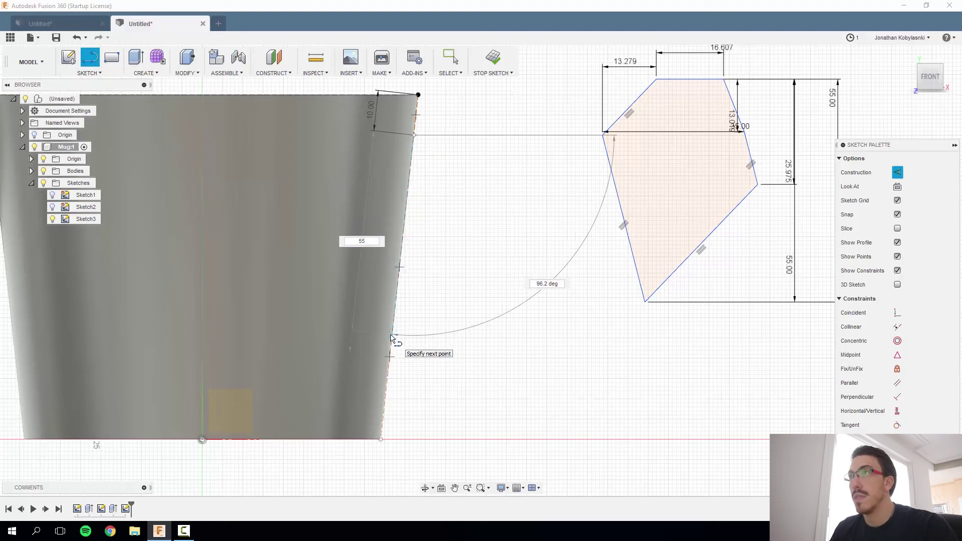
key(Return)
key(Escape)
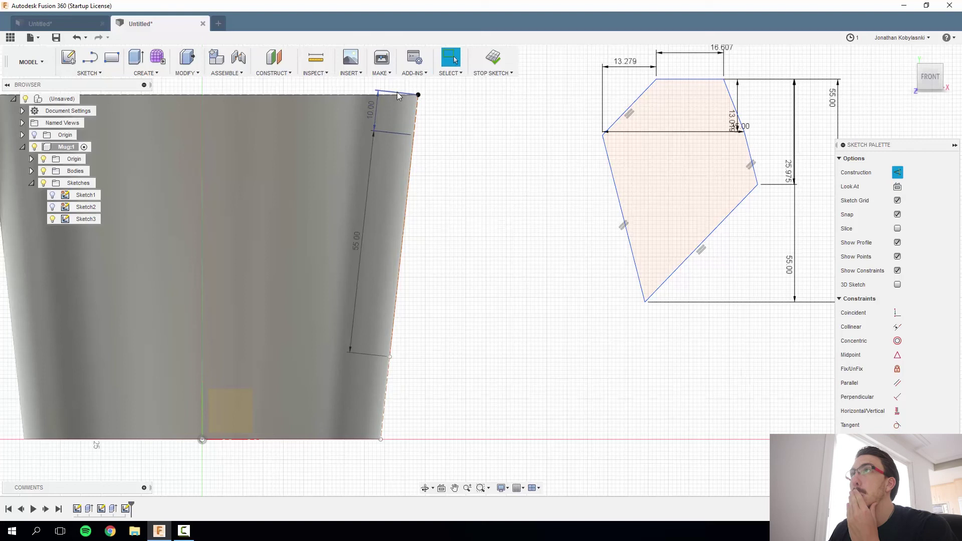
Delete the 10 mm construction line between the rim corner and the 55 mm line, together with its dimension
key(Delete)
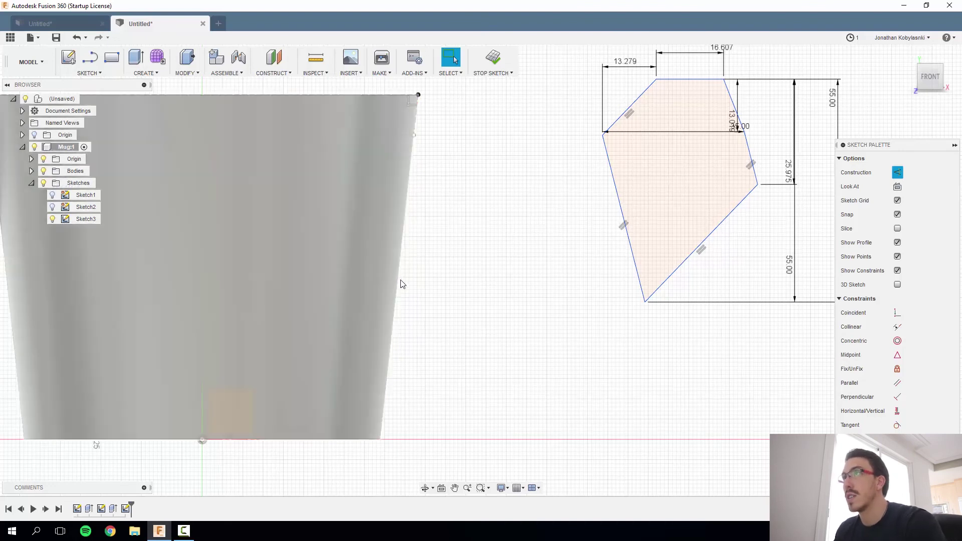
click(419, 96)
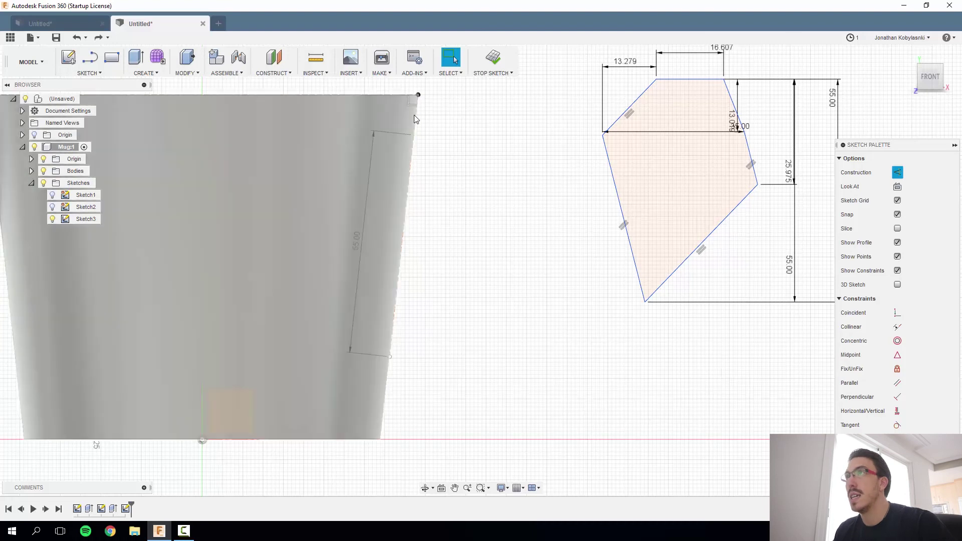
key(Delete)
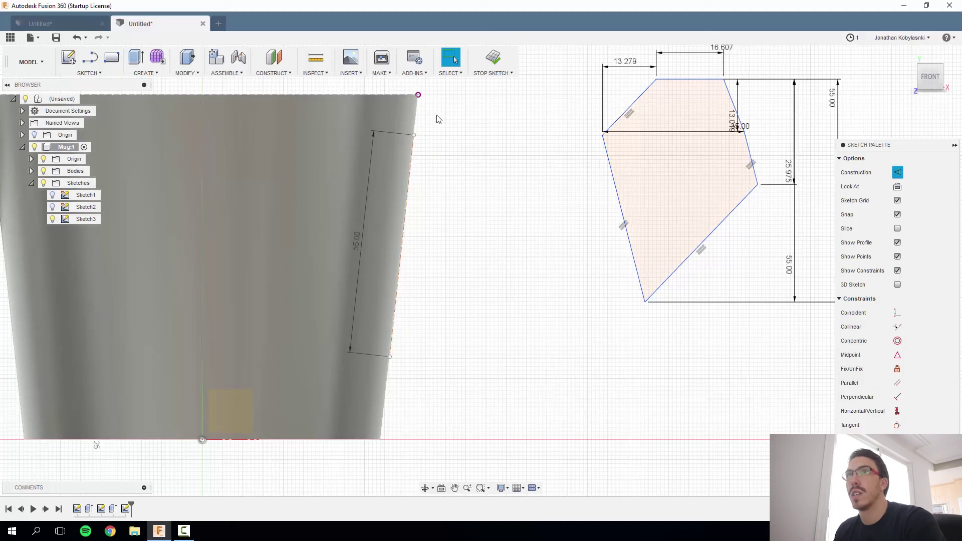
click(418, 95)
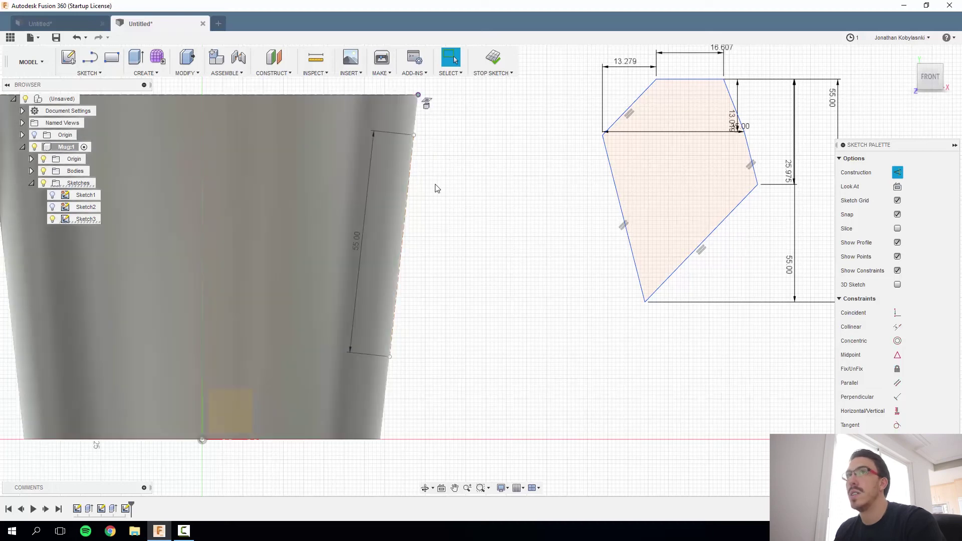
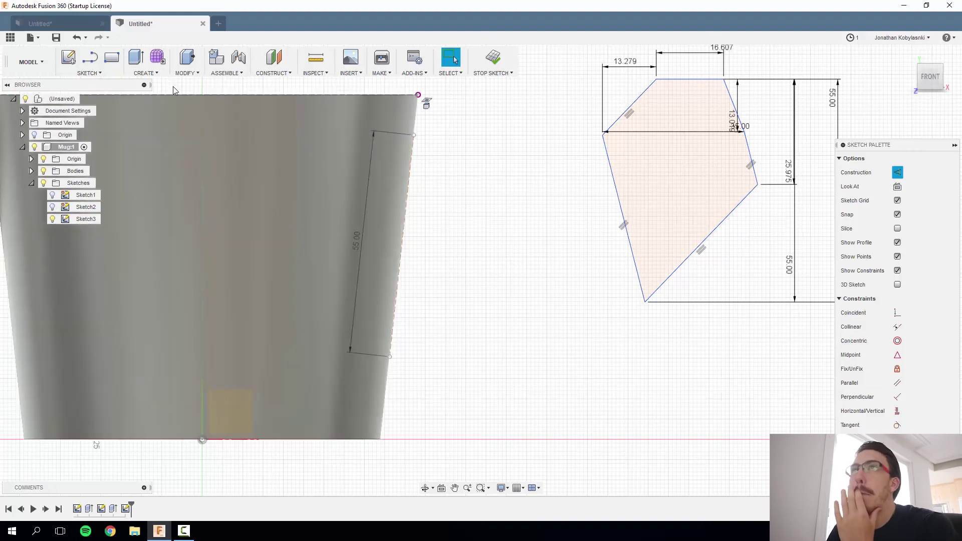
Draw a solid line chain between the 55 mm line's ends: about 10 mm upward slope, 7 mm horizontal, downward slope, vertical edge and diagonal back
key(l)
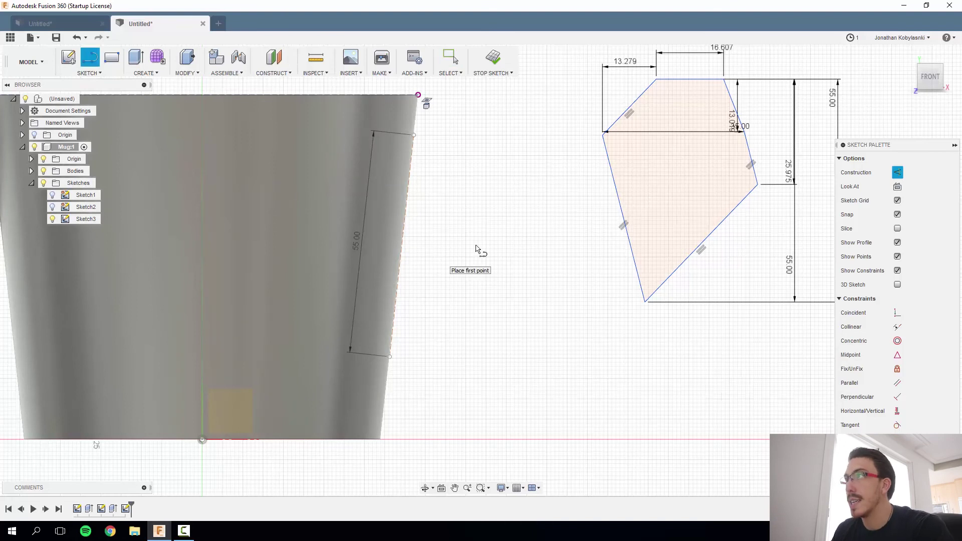
click(898, 172)
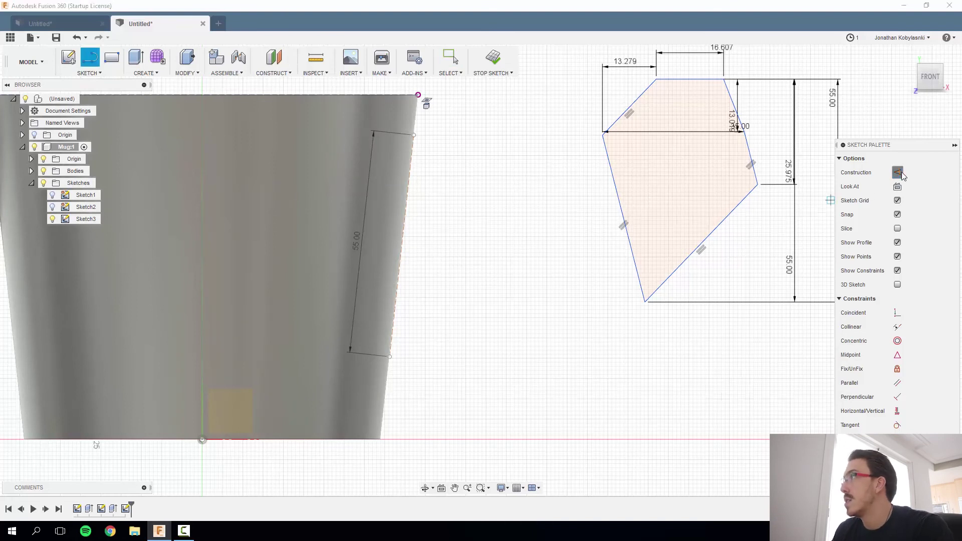
click(414, 135)
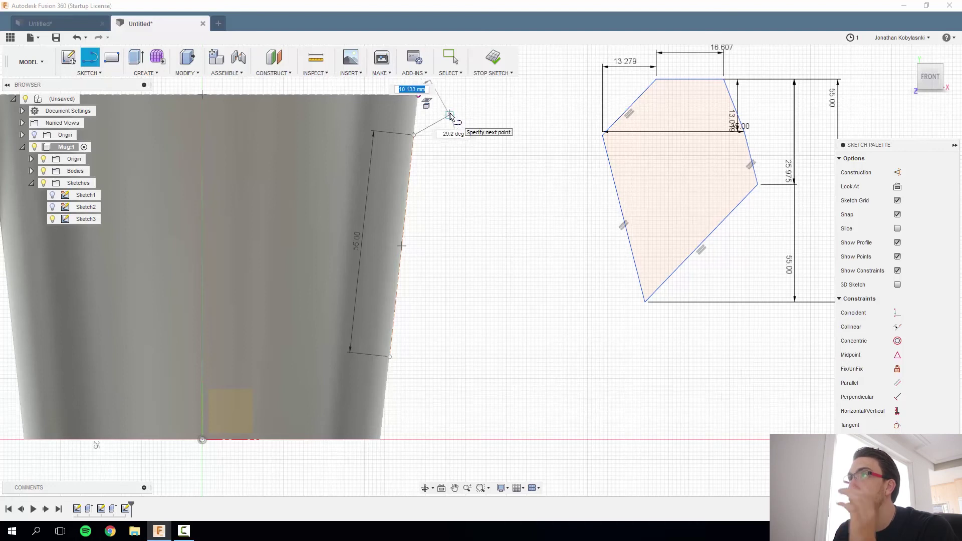
click(450, 115)
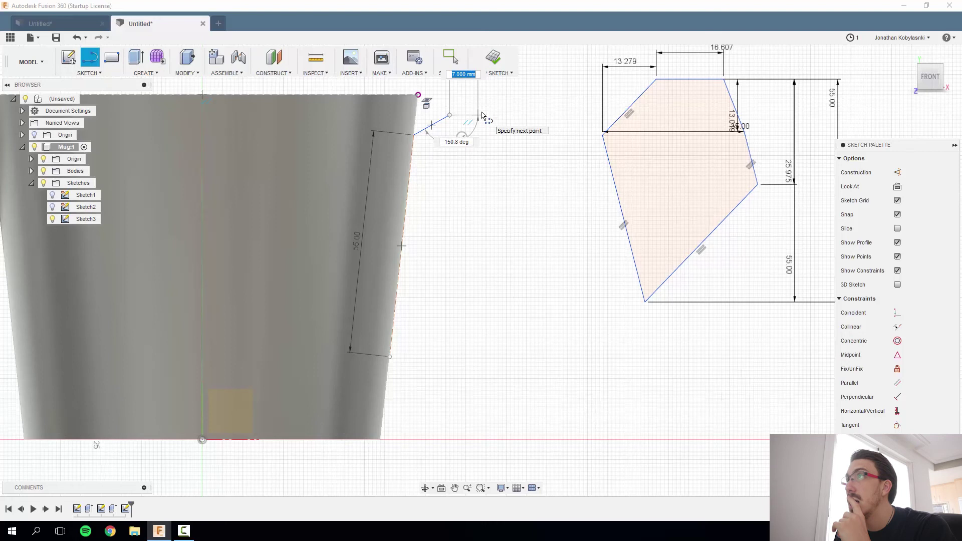
click(479, 115)
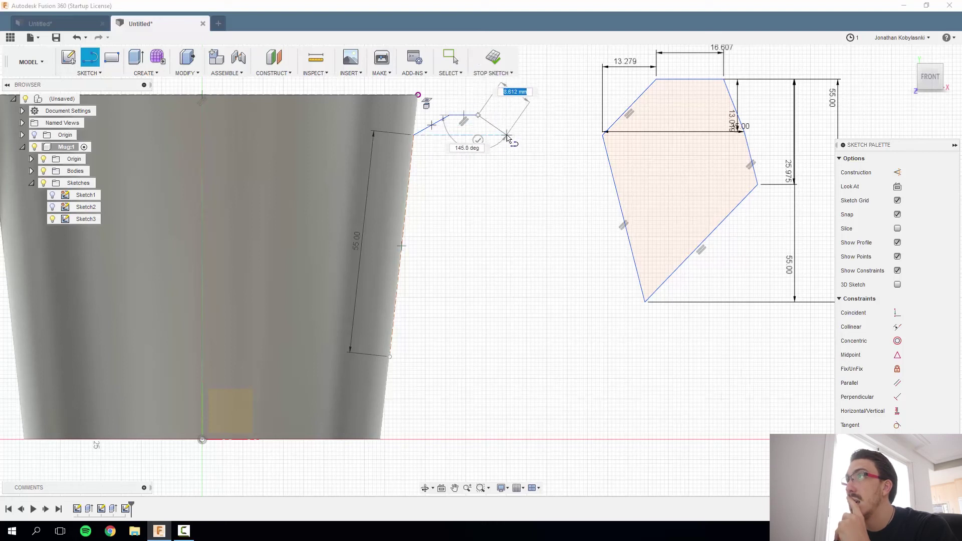
click(507, 135)
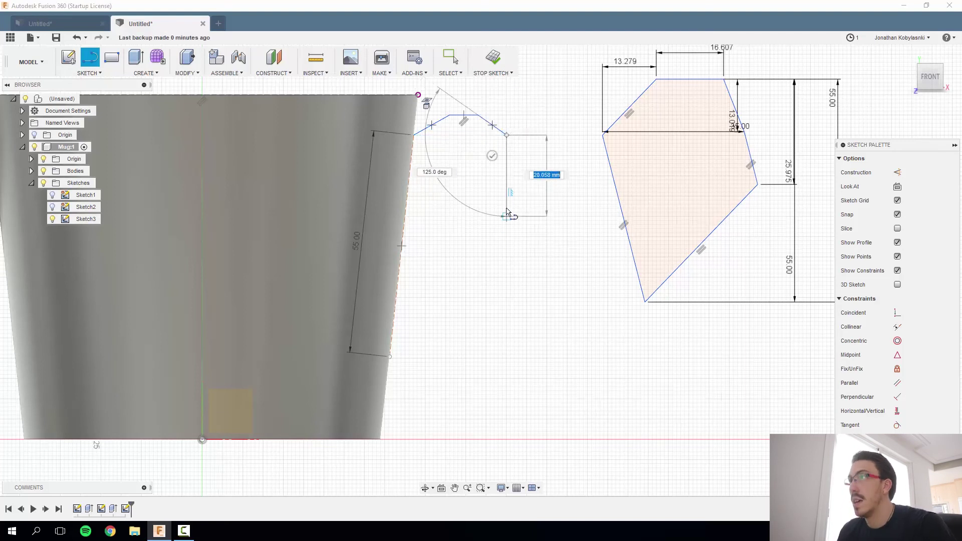
click(508, 233)
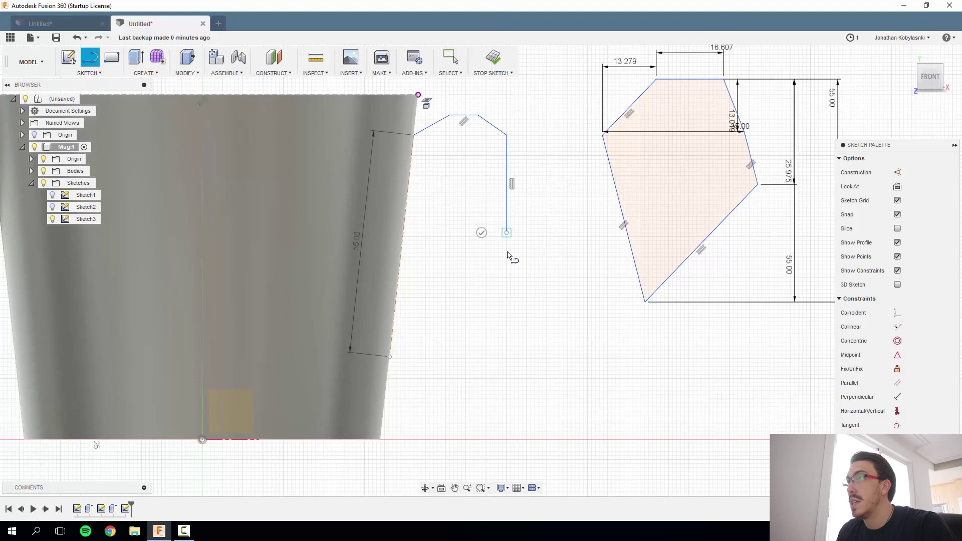
click(390, 357)
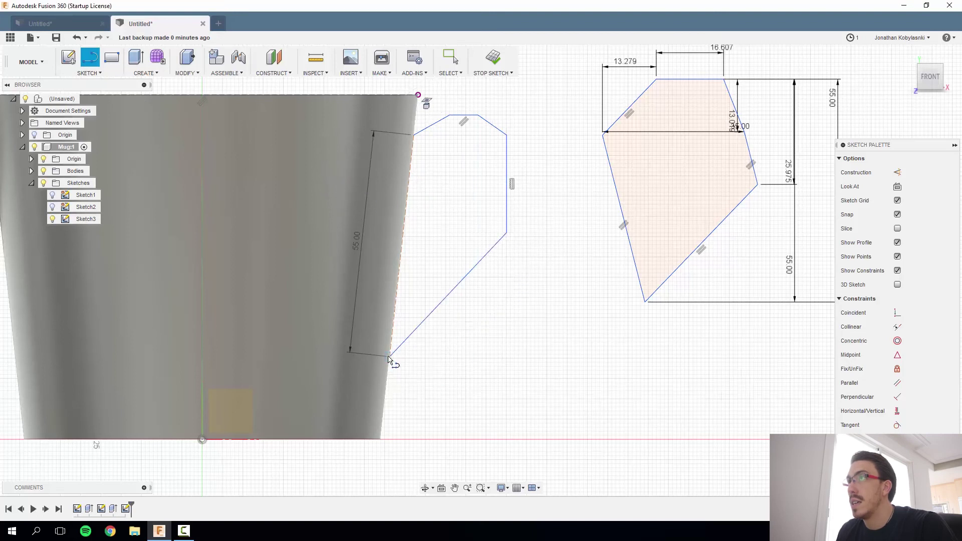
Close the new handle profile with a solid line along the mug's tapered side
click(414, 134)
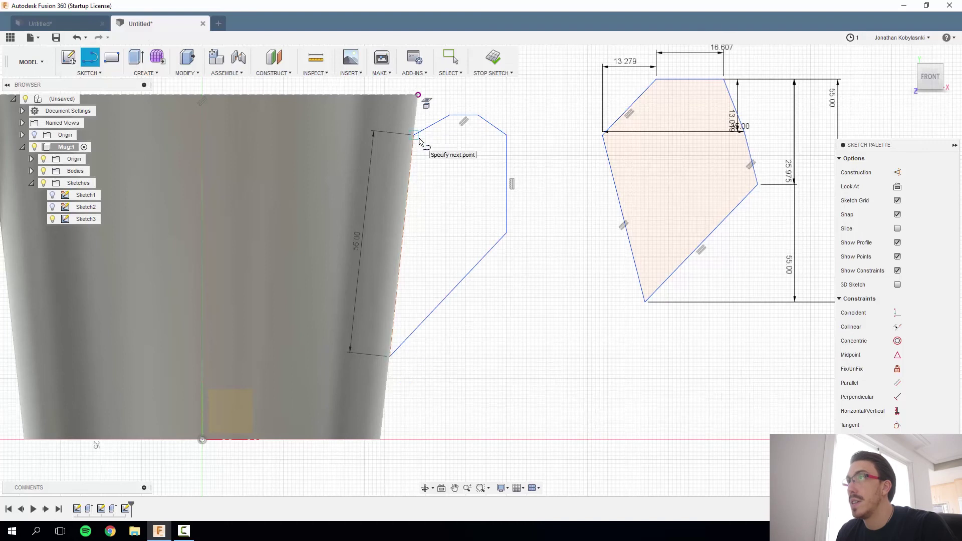
click(391, 356)
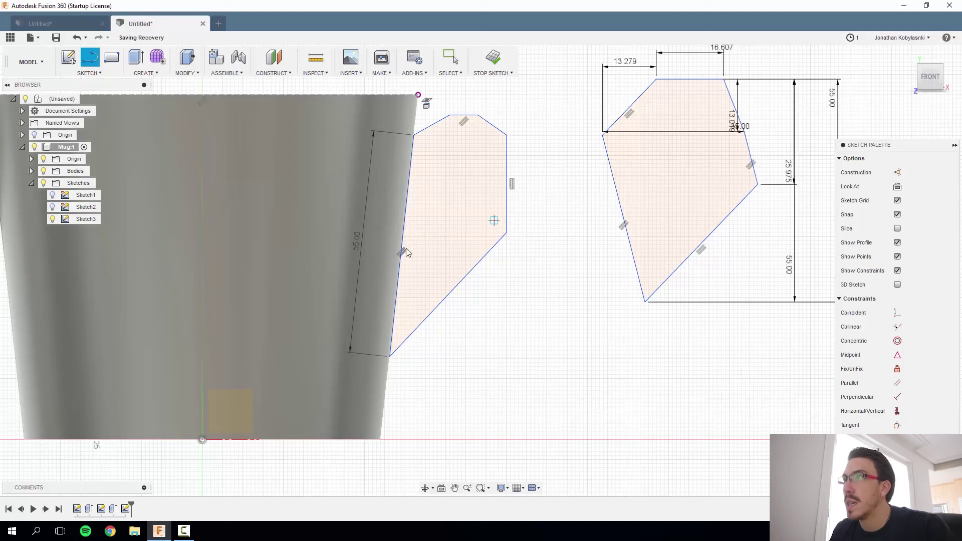
key(Escape)
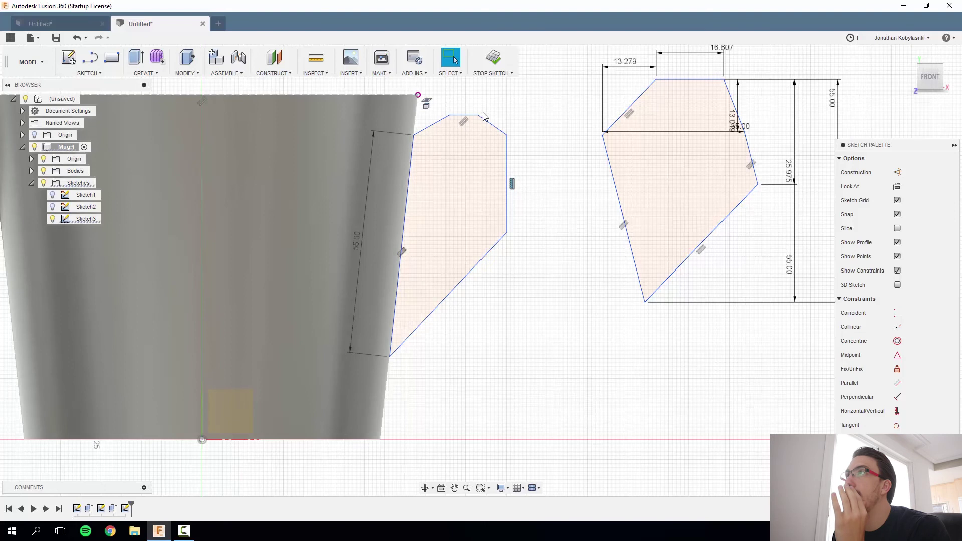
Dimension the vertical distance from the new profile's upper inner corner to the top edge's inner end as 5 mm
key(d)
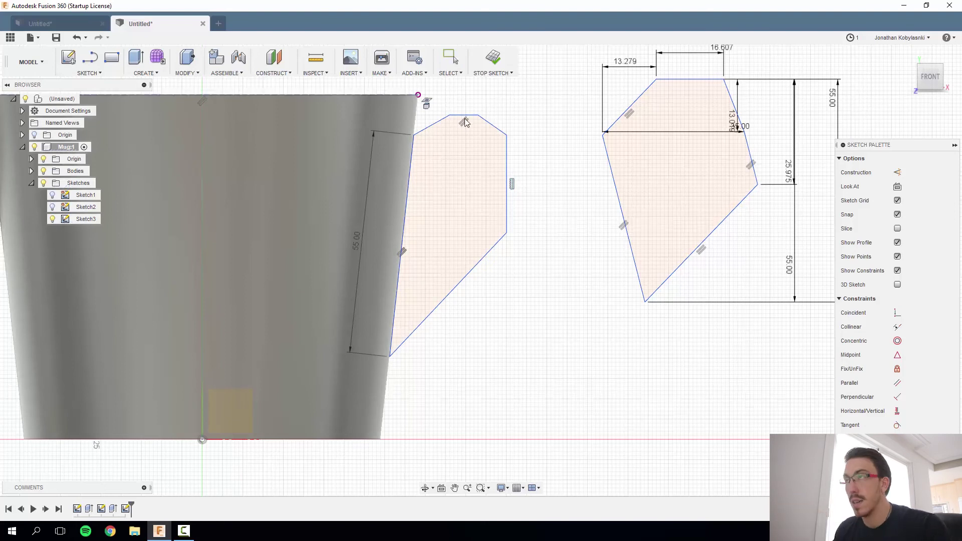
click(414, 135)
click(449, 115)
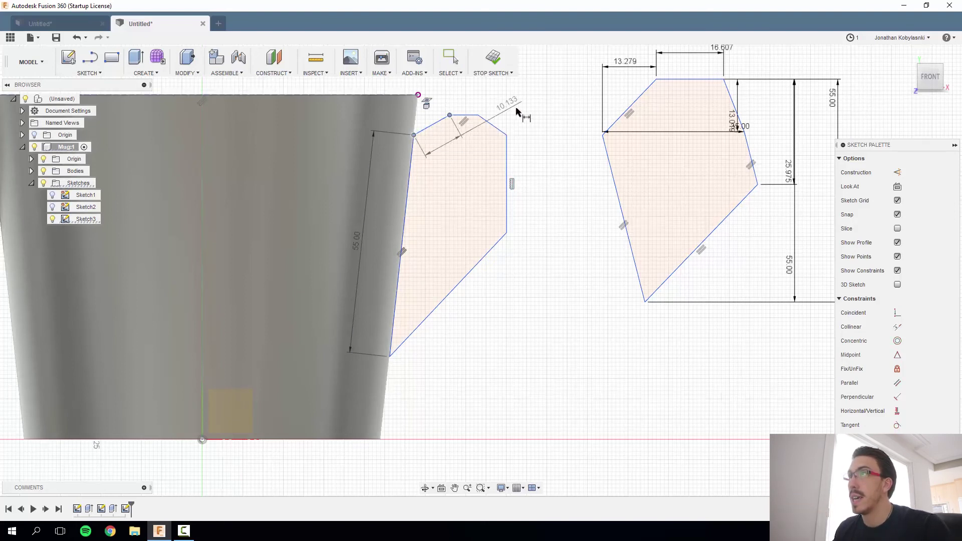
click(567, 131)
text(5)
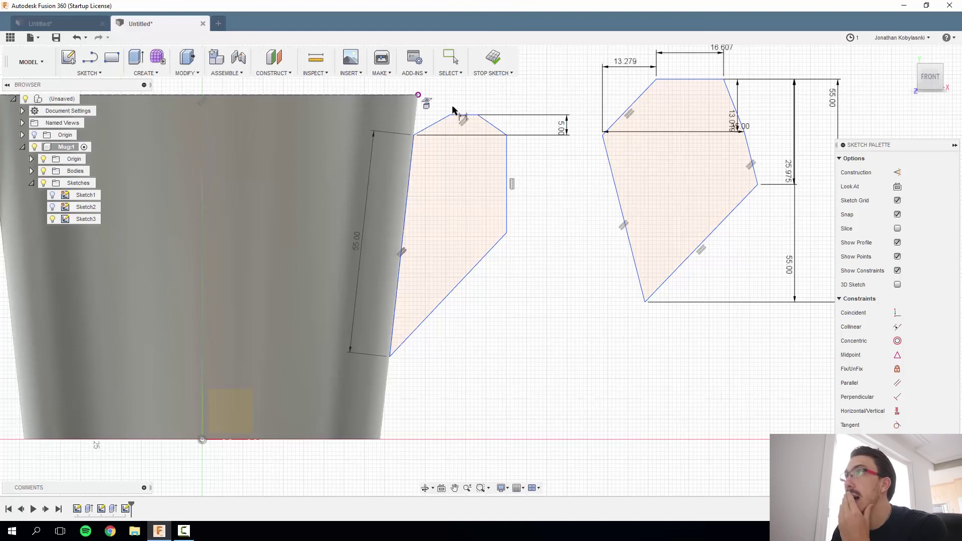
Dimension the distance between the new profile's upper inner corner and the outer edge's upper end as 35 mm
click(414, 135)
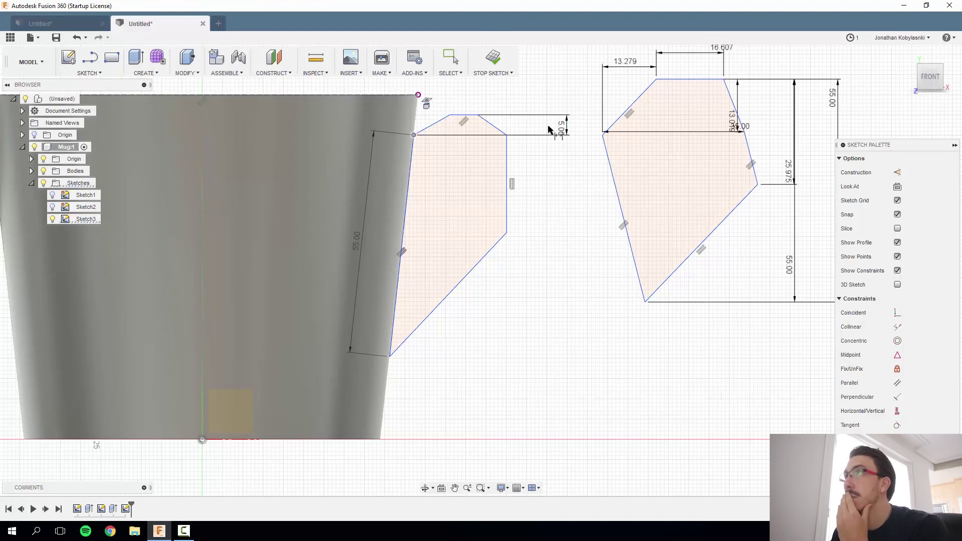
click(507, 135)
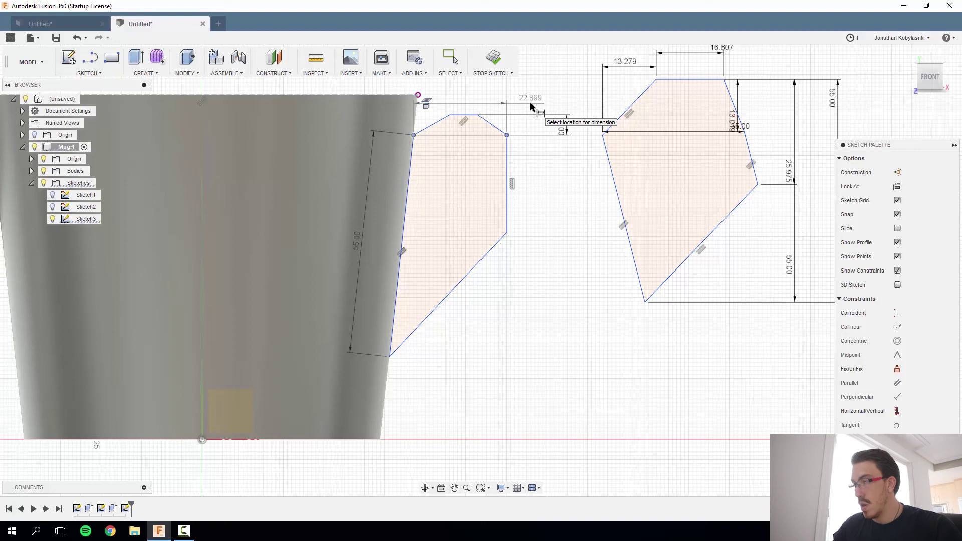
click(552, 100)
text(3)
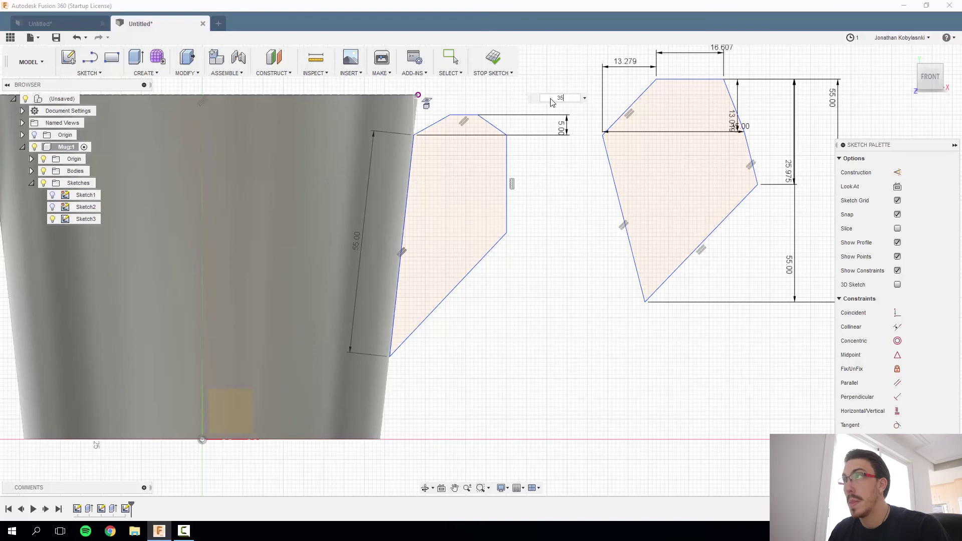
text(5)
key(Return)
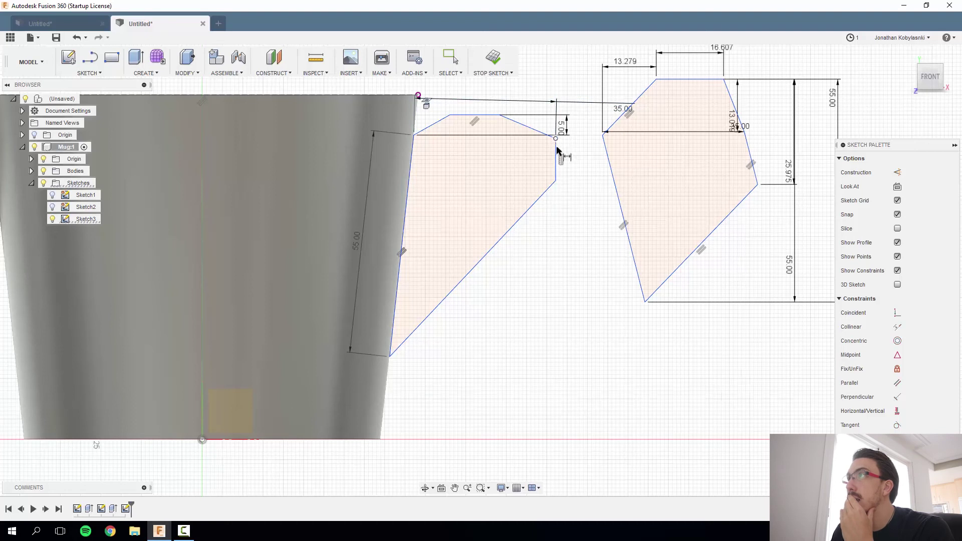
Dimension the length of the new profile's vertical outer edge as 25 mm
click(556, 176)
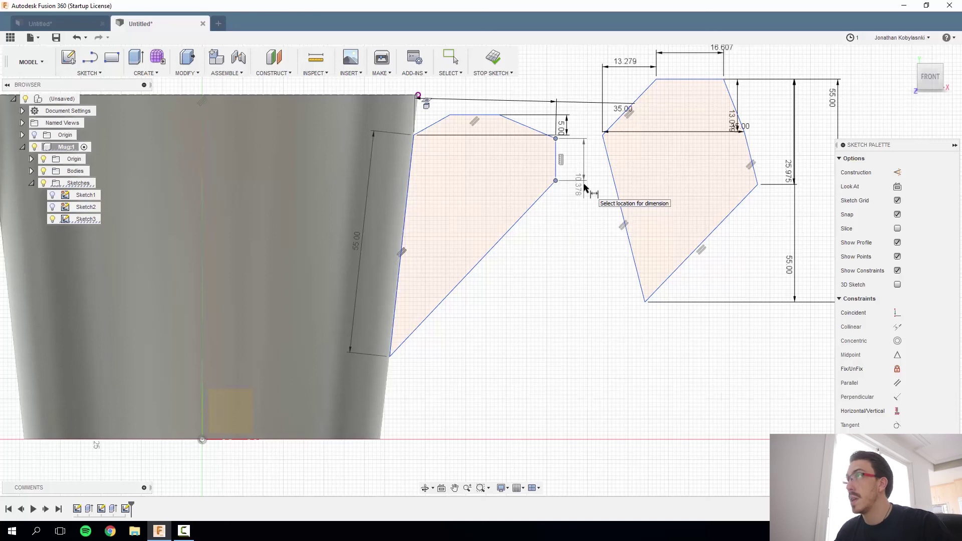
click(596, 203)
text(25)
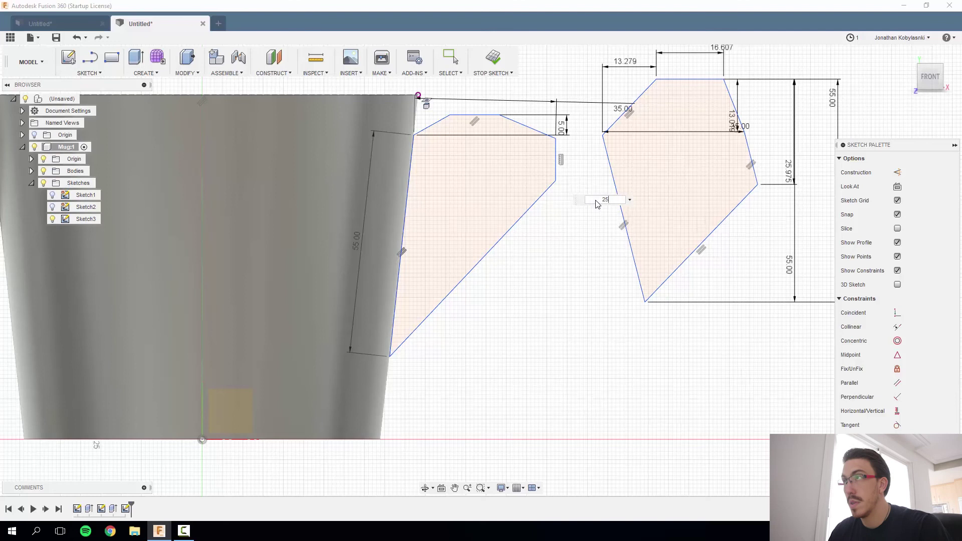
key(Return)
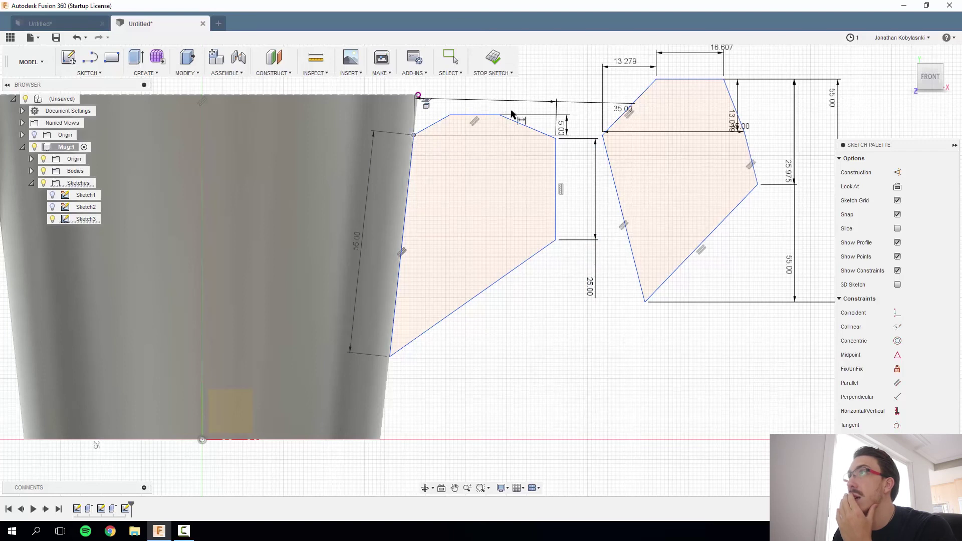
Add a horizontal dimension from the new profile's upper inner corner to the outer edge's upper end, trying 31 mm and undoing that value
click(556, 138)
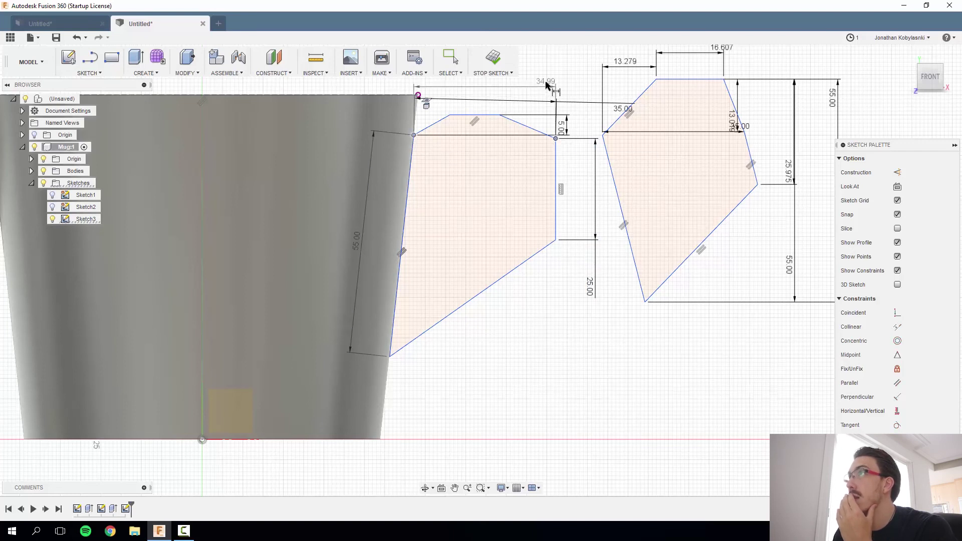
click(548, 83)
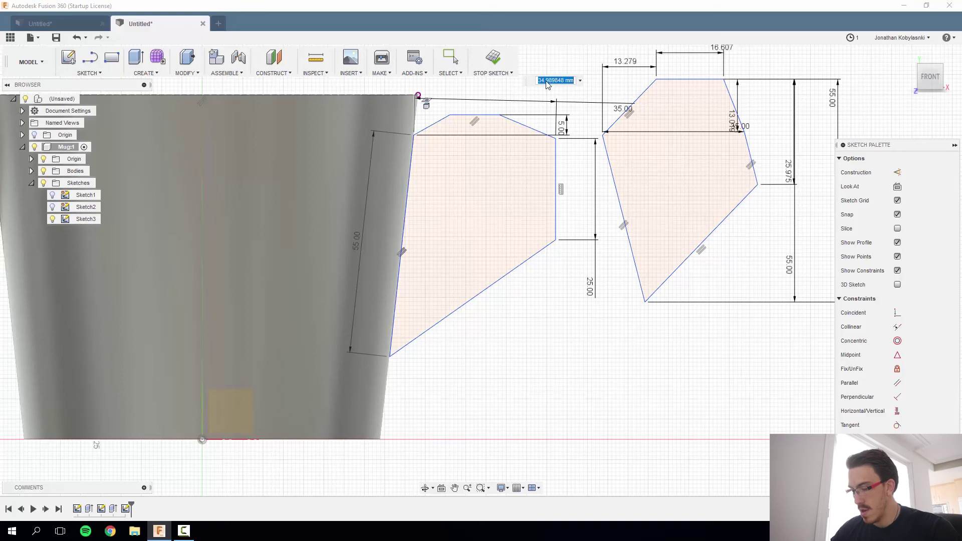
text(3)
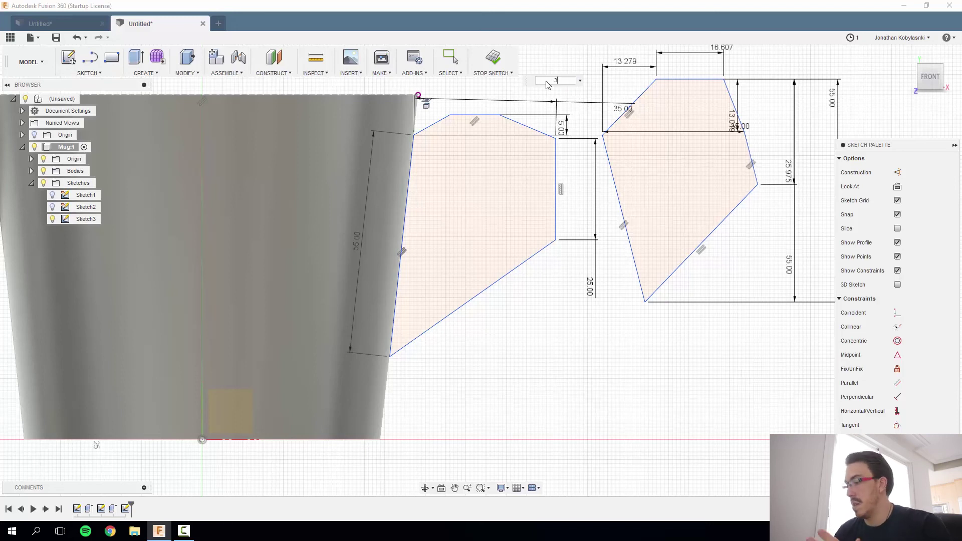
text(1)
key(Return)
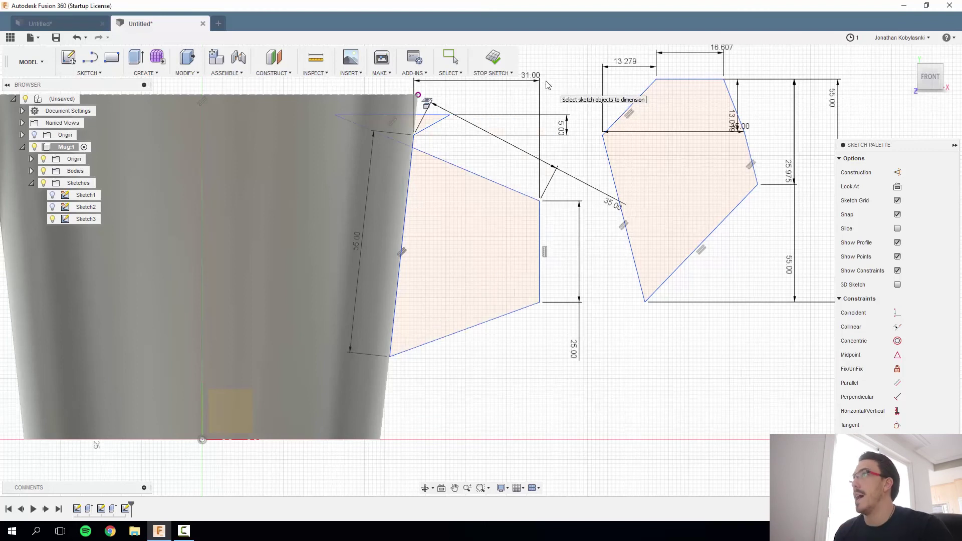
key(Escape)
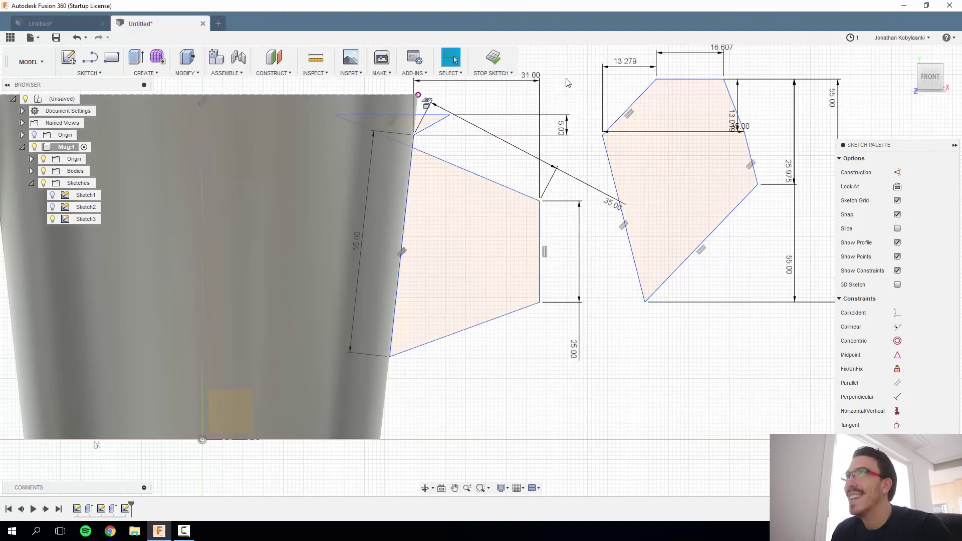
key(ctrl+z)
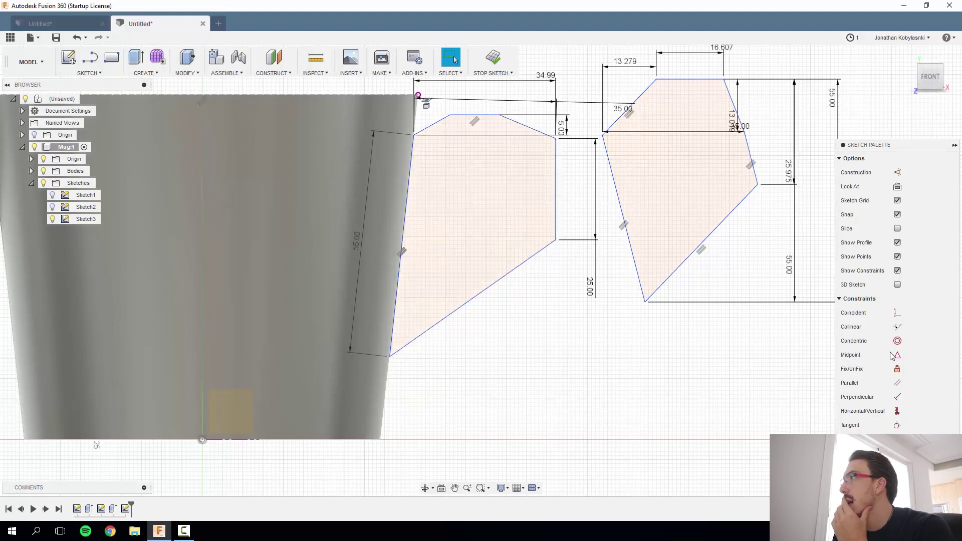
Try to constrain the new profile's mug-side edge parallel to its outer edge, and undo the constraint
click(897, 383)
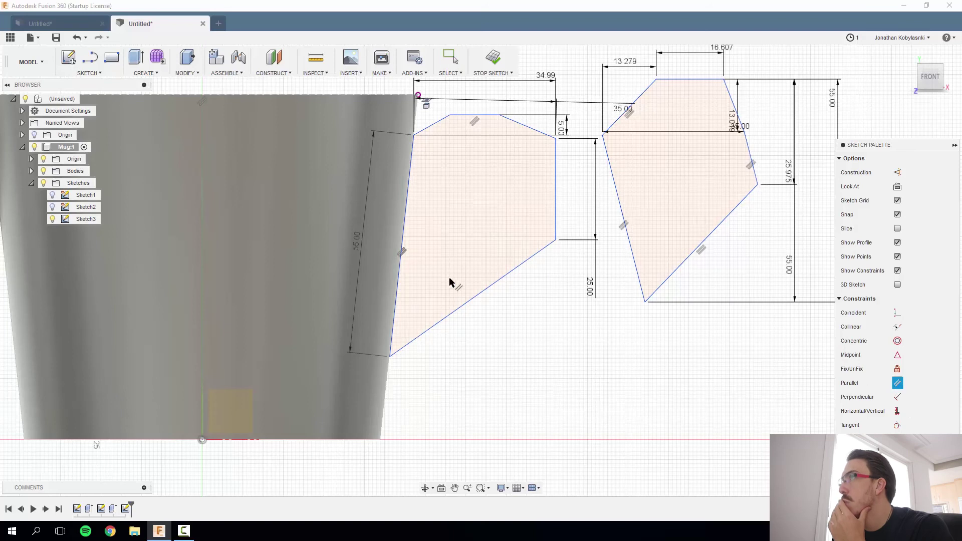
click(406, 215)
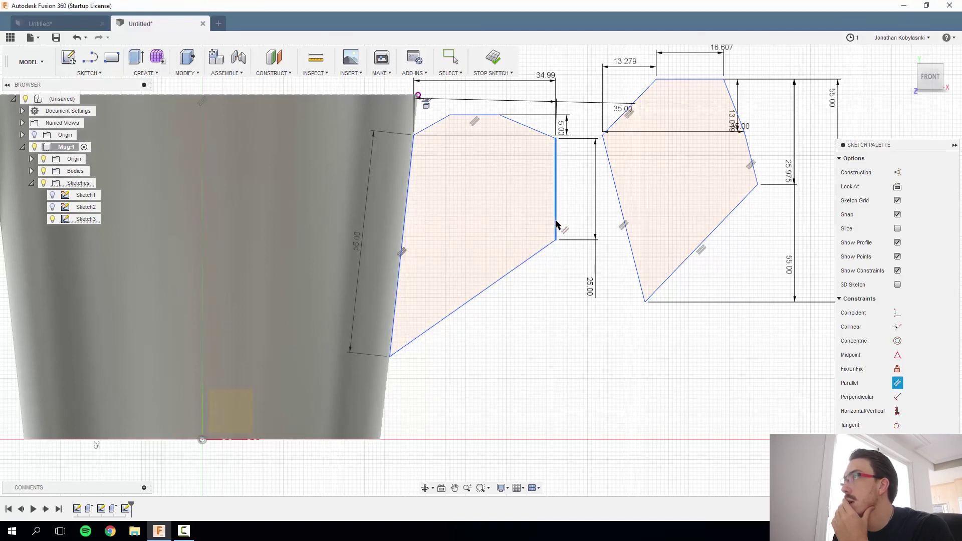
click(406, 217)
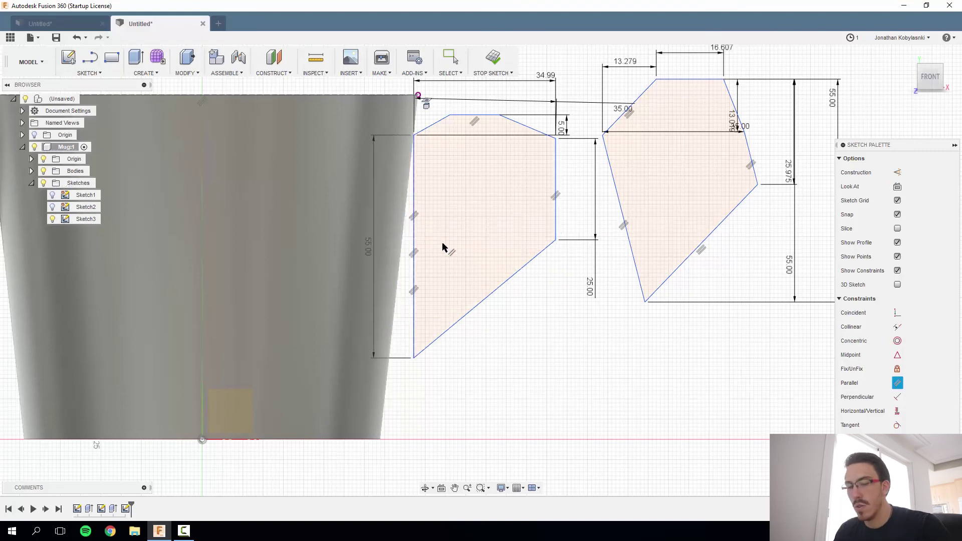
key(Escape)
key(ctrl+z)
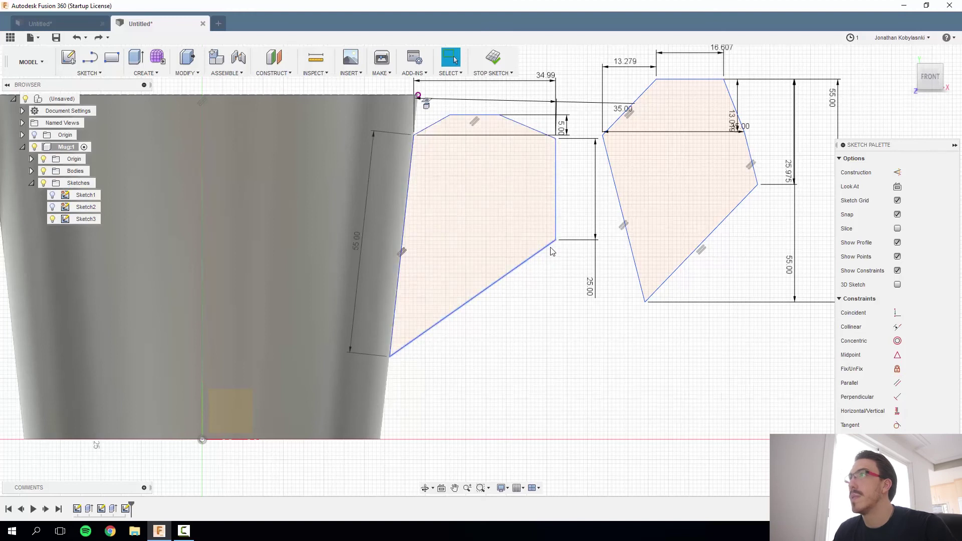
Move the lower end of the new profile's 25 mm outer edge inward so the edge slopes roughly like the mug's side
mouse_move(555, 240)
mouse_down()
mouse_move(539, 281)
mouse_move(475, 294)
mouse_move(547, 306)
mouse_move(516, 308)
mouse_up()
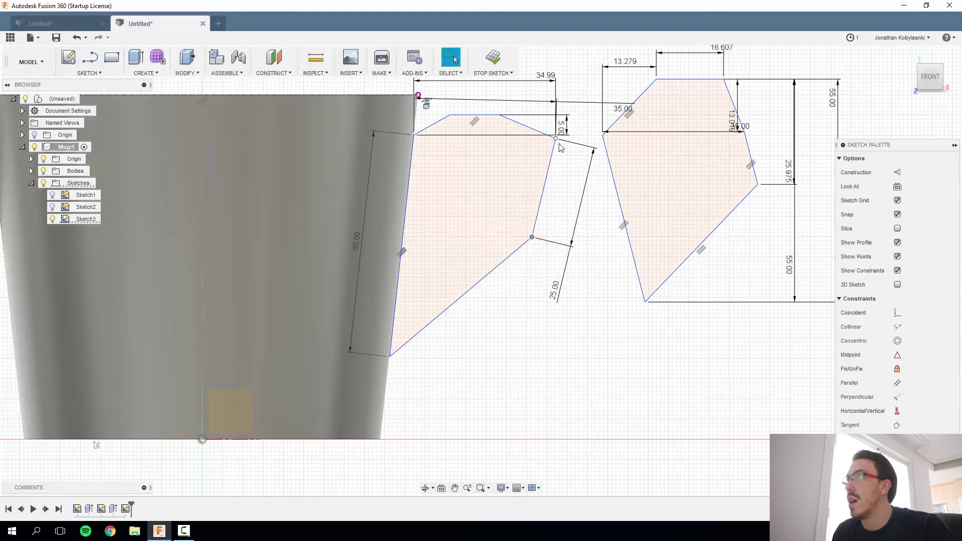
drag(556, 139, 553, 177)
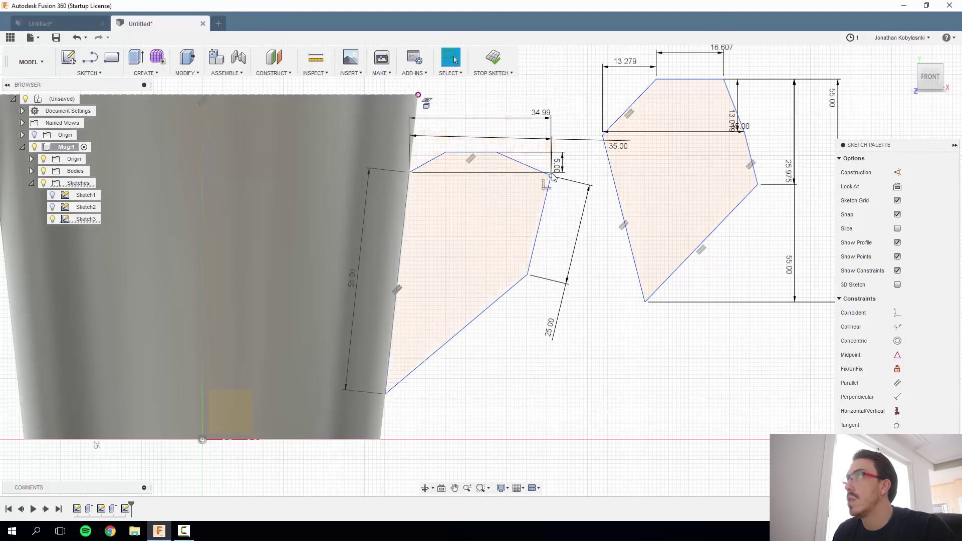
key(ctrl+z)
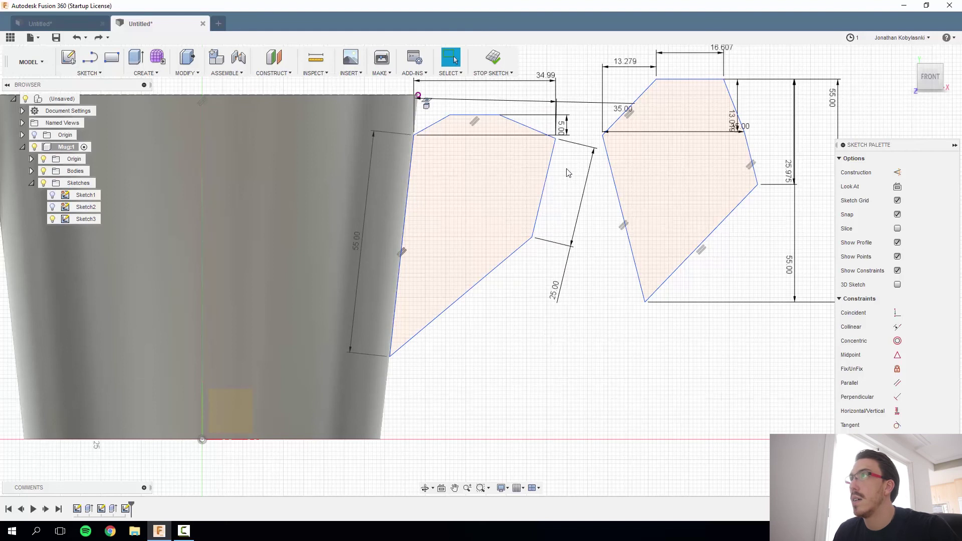
drag(556, 139, 542, 165)
key(ctrl+z)
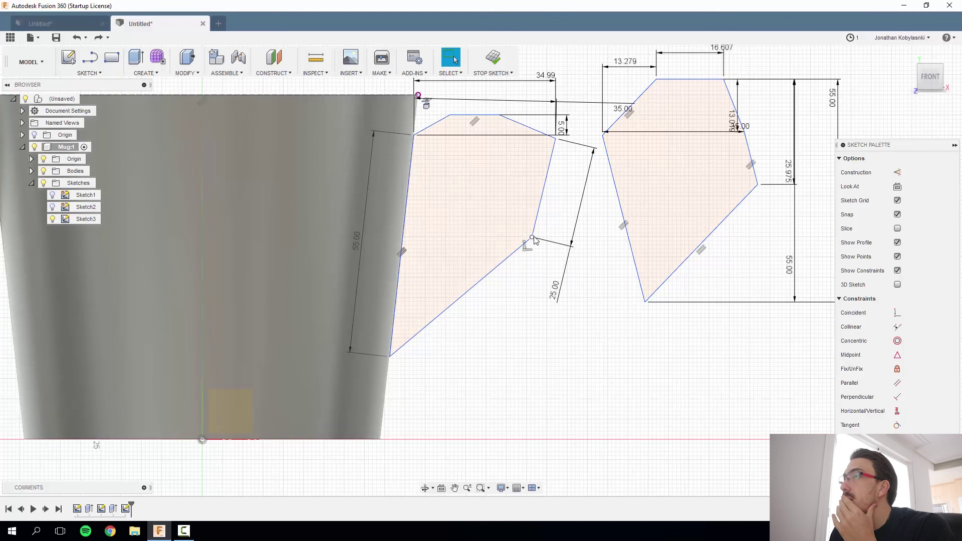
mouse_move(532, 238)
mouse_down()
mouse_move(509, 327)
mouse_move(530, 362)
mouse_up()
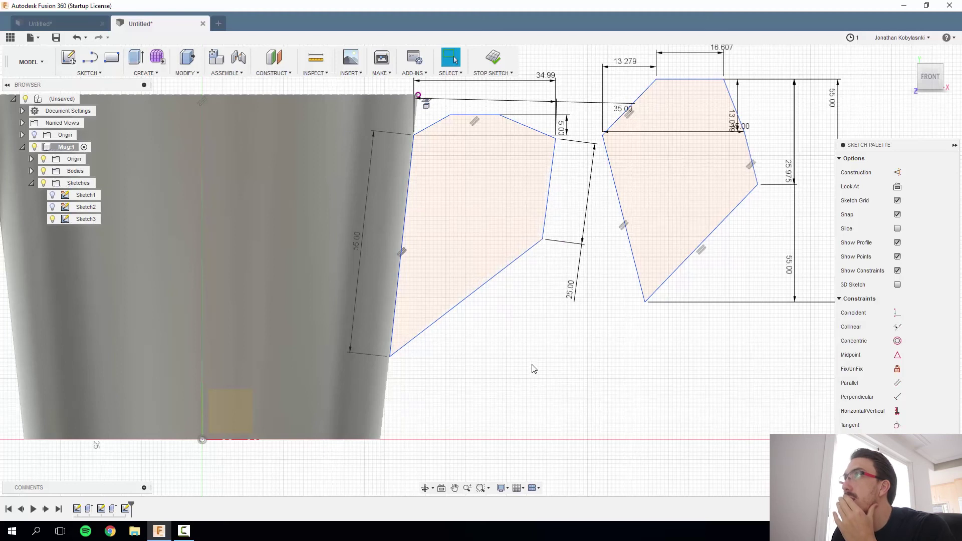
Try to delete the old handle profile by selecting its filled area
click(662, 159)
click(662, 155)
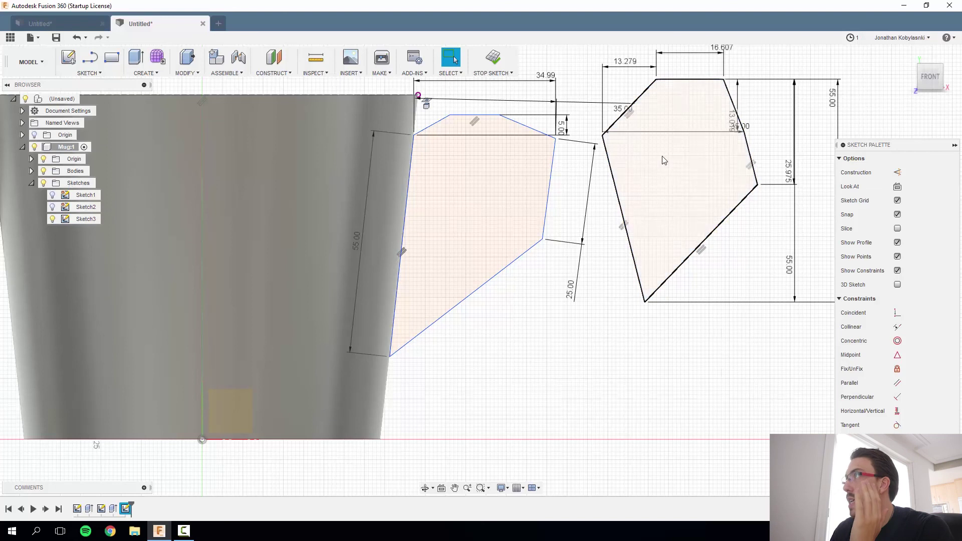
click(658, 155)
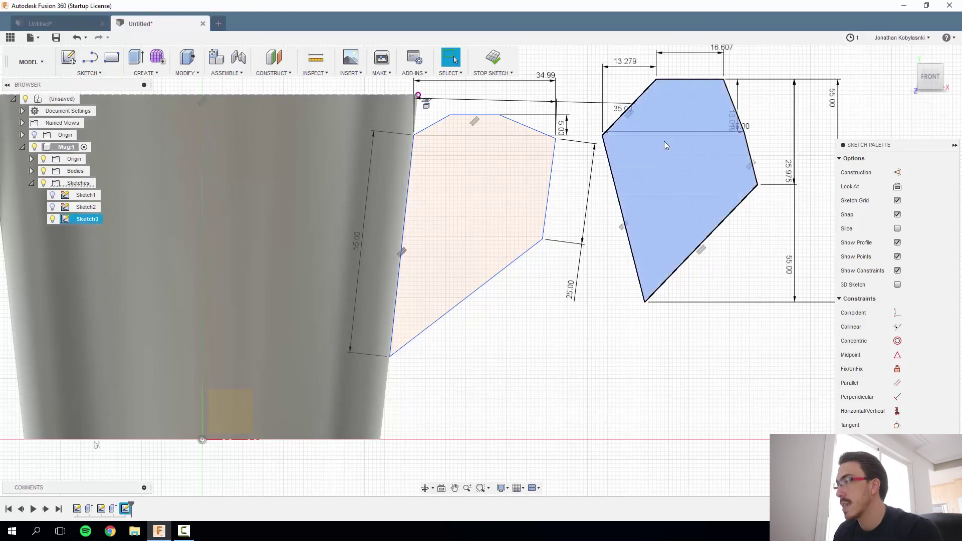
click(664, 141)
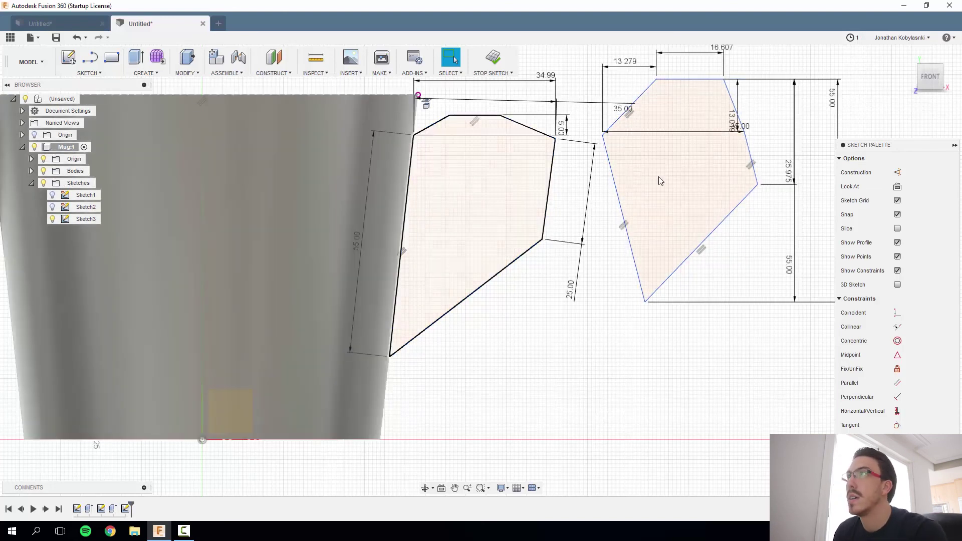
click(733, 176)
click(618, 145)
click(617, 143)
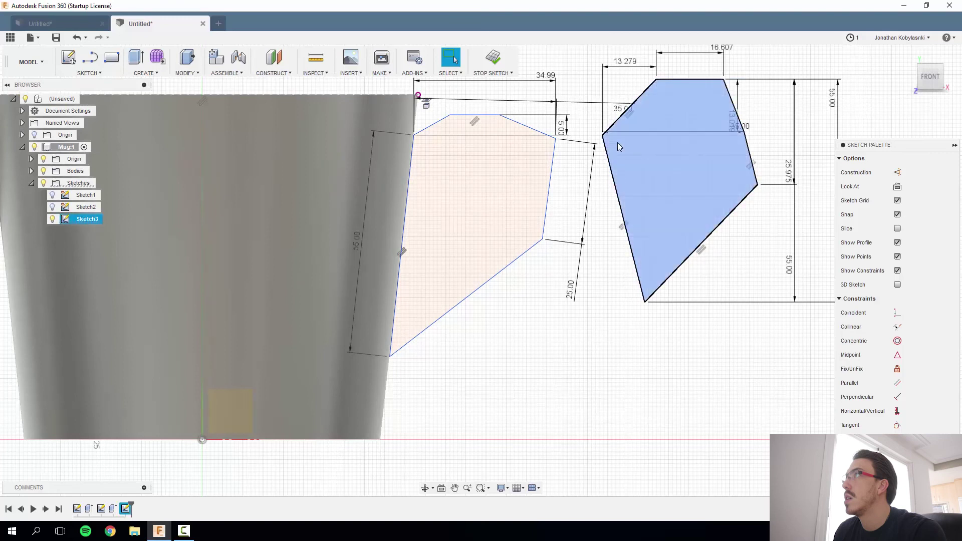
right_click(617, 142)
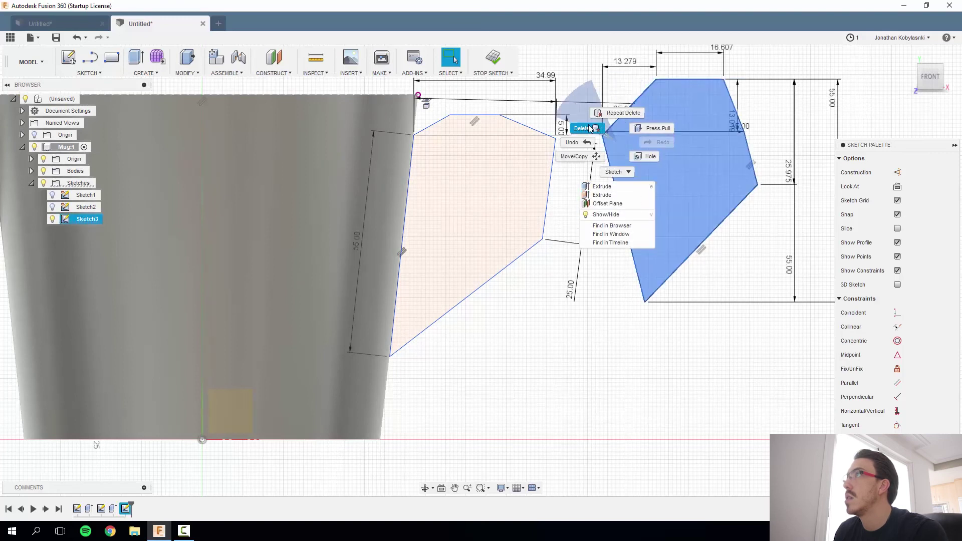
click(609, 113)
right_click(674, 195)
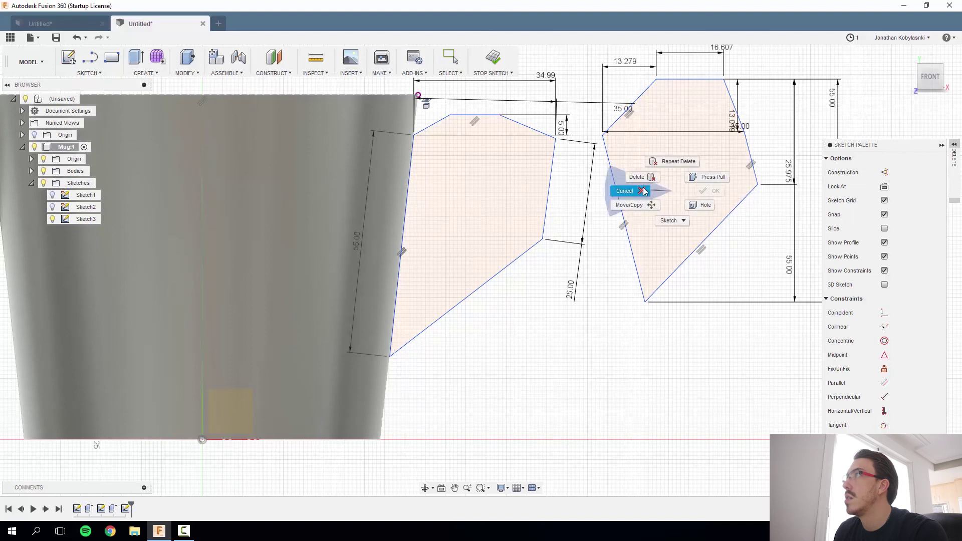
click(727, 150)
click(684, 161)
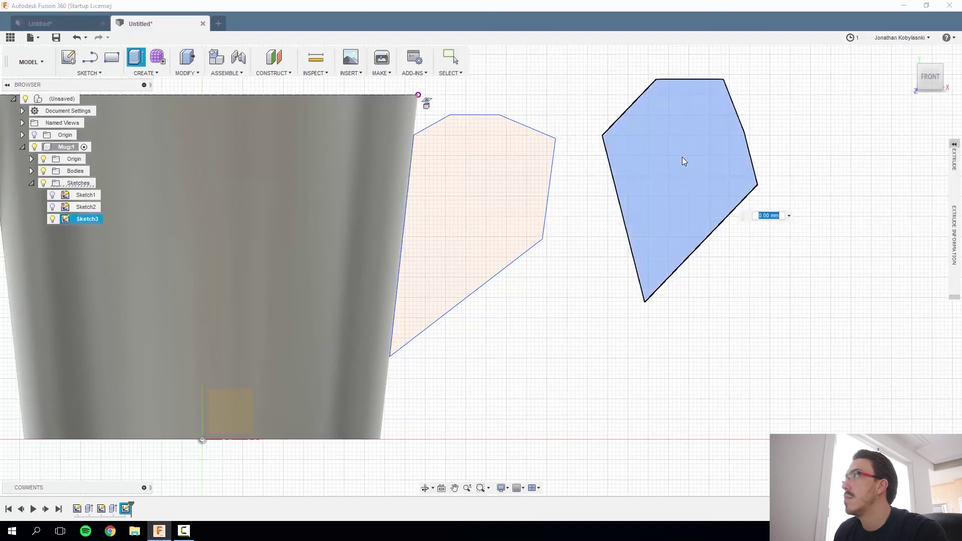
right_click(682, 158)
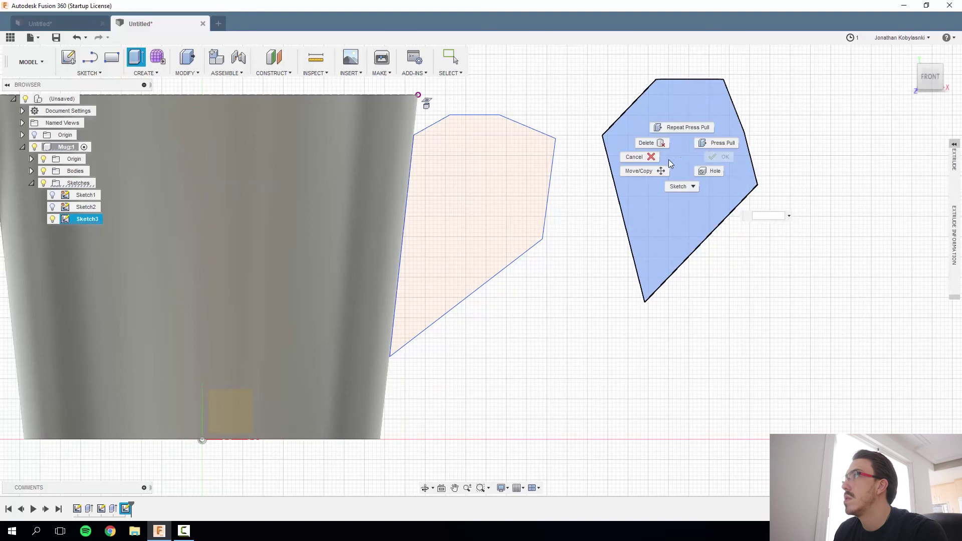
Try to collect the old profile's inner edge and individual dimensions for deletion, and cancel the Delete command
click(648, 143)
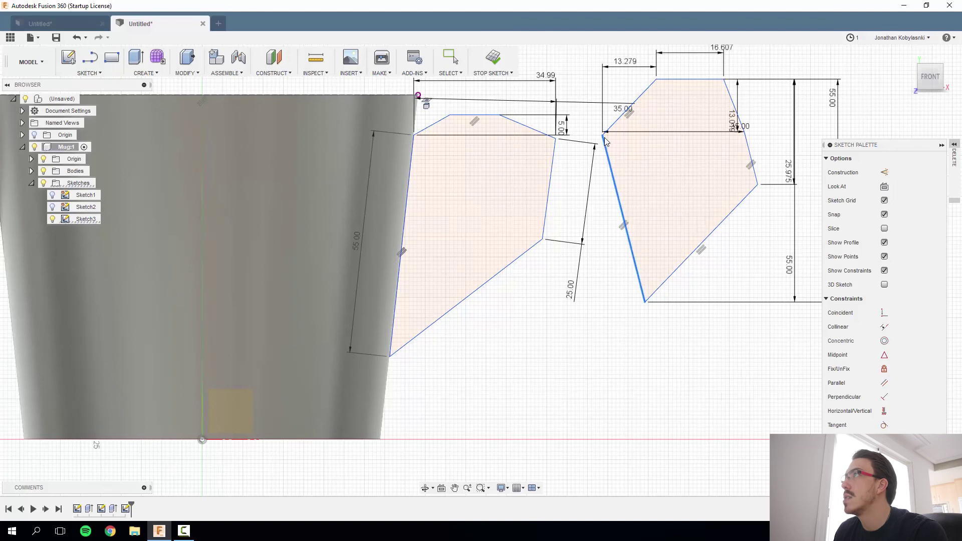
click(623, 131)
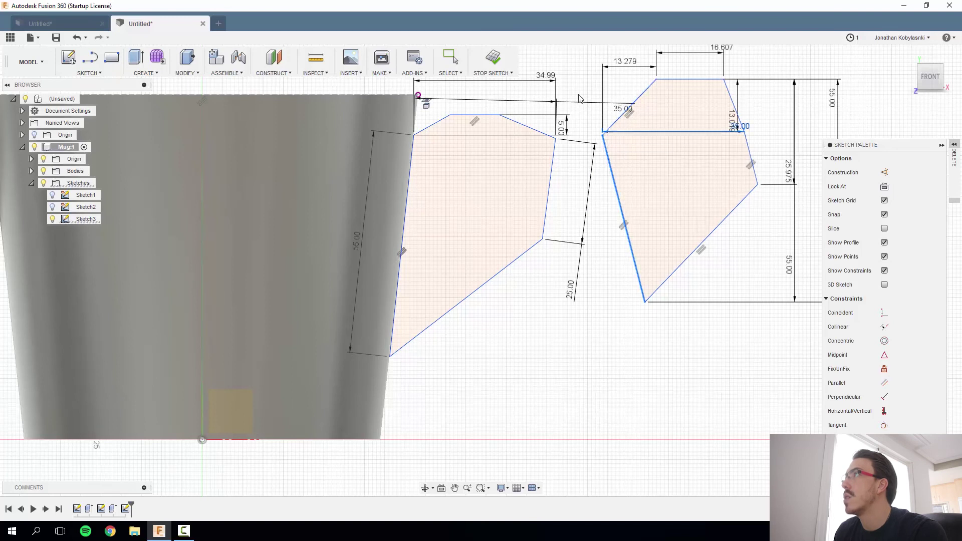
click(565, 102)
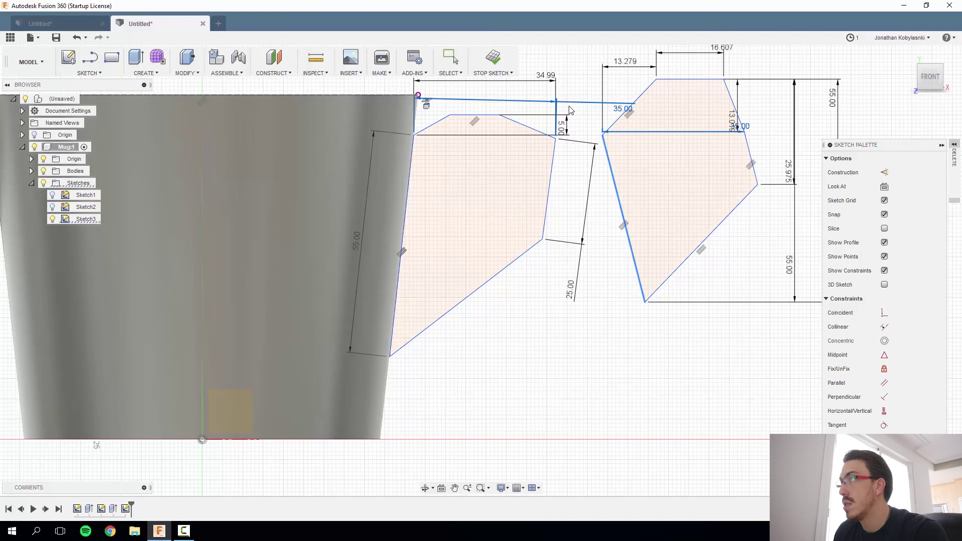
click(629, 66)
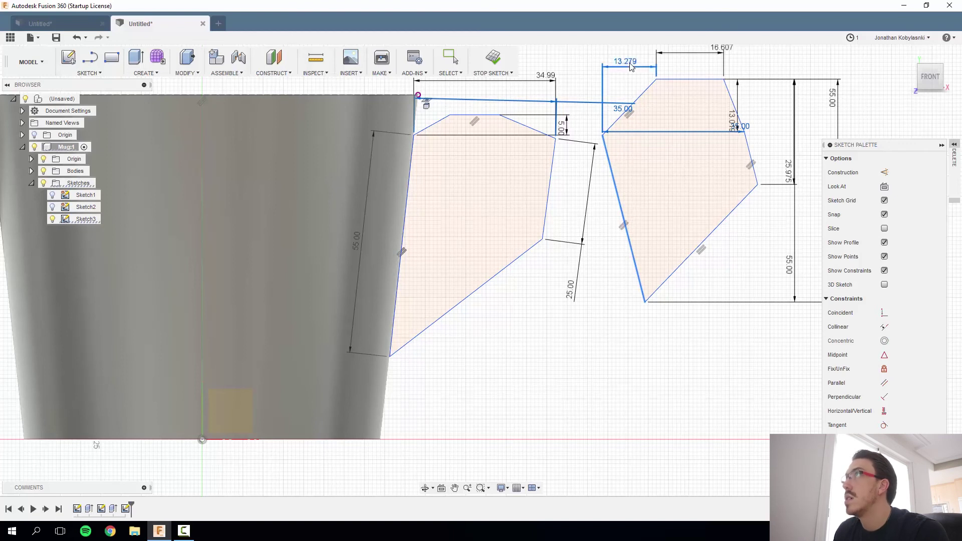
click(685, 53)
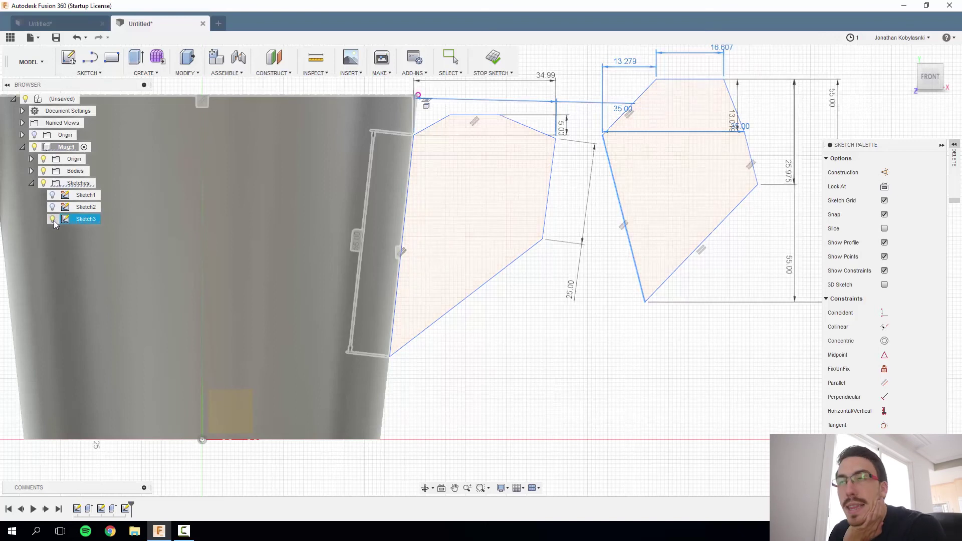
scroll(717, 180, up, 2)
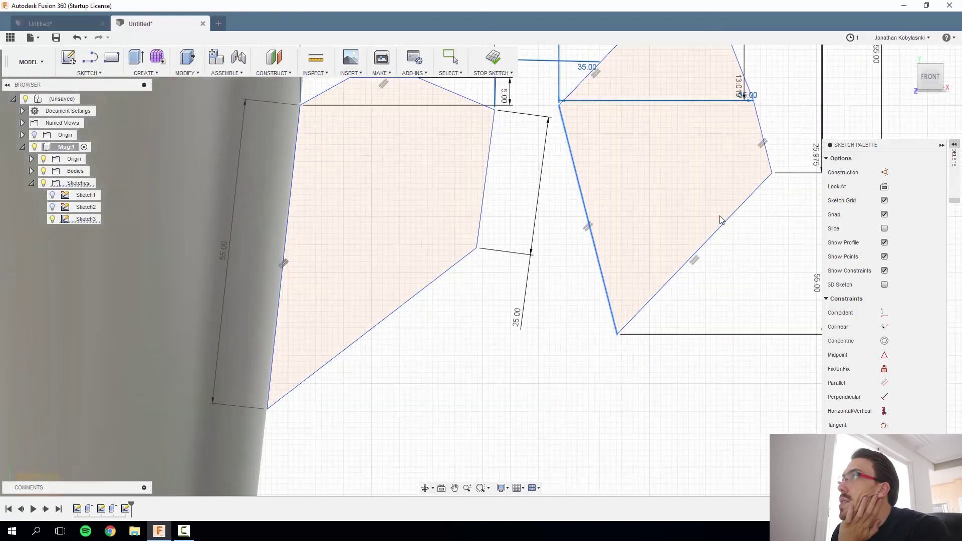
scroll(717, 220, down, 5)
scroll(717, 221, down, 3)
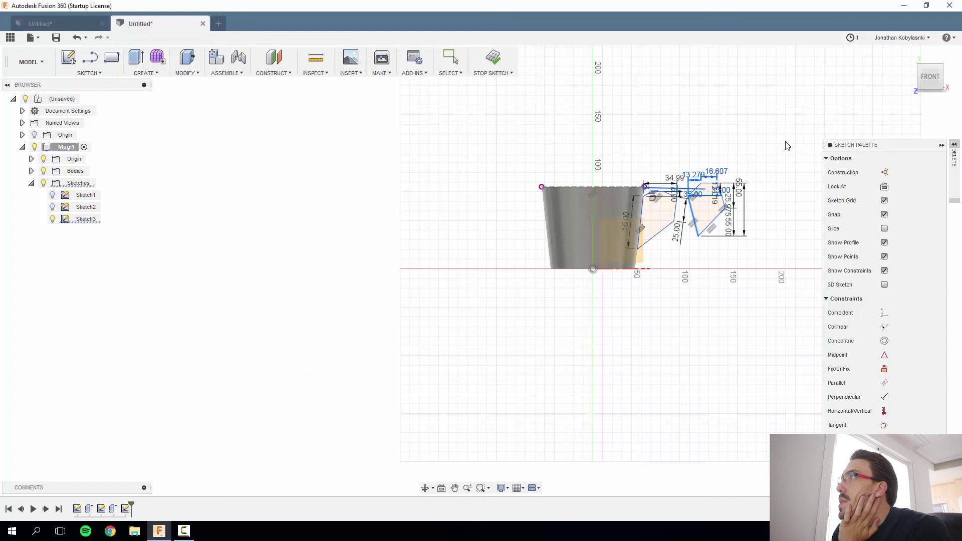
key(Escape)
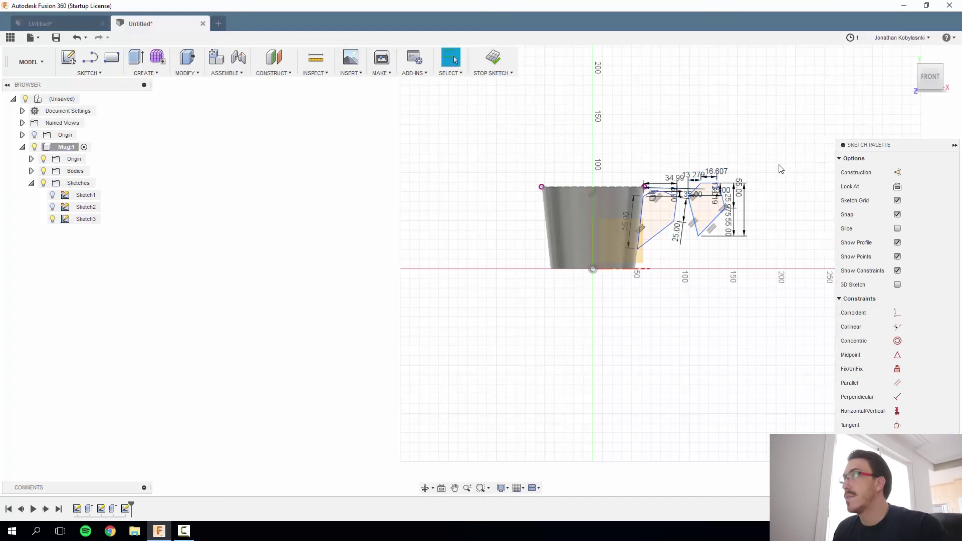
Select the entire old handle profile with its dimensions and move it well clear of the new profile
mouse_move(778, 143)
mouse_down()
mouse_move(672, 286)
mouse_move(692, 281)
mouse_up()
mouse_move(795, 148)
mouse_down()
mouse_move(703, 217)
mouse_move(717, 216)
mouse_up()
mouse_move(786, 145)
mouse_down()
mouse_move(687, 279)
mouse_move(693, 275)
mouse_up()
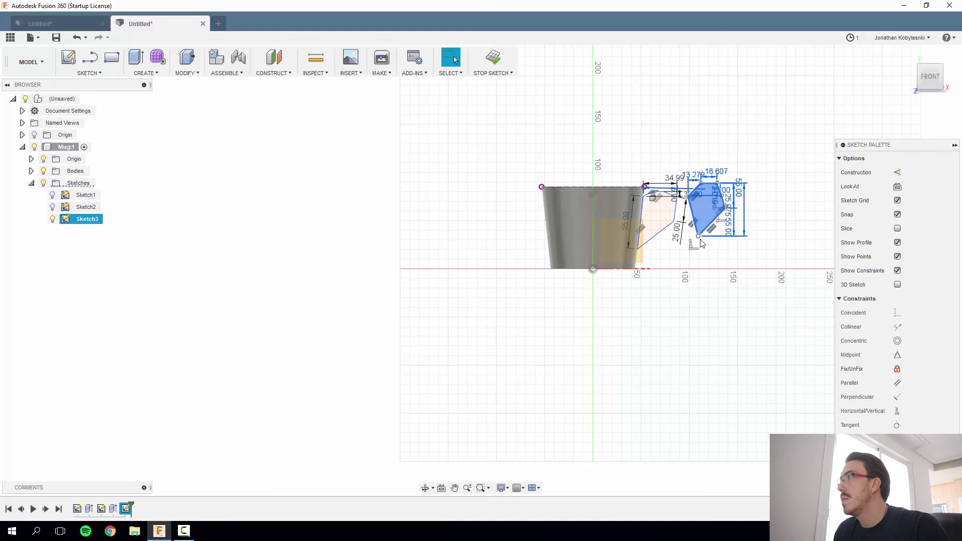
drag(710, 227, 786, 189)
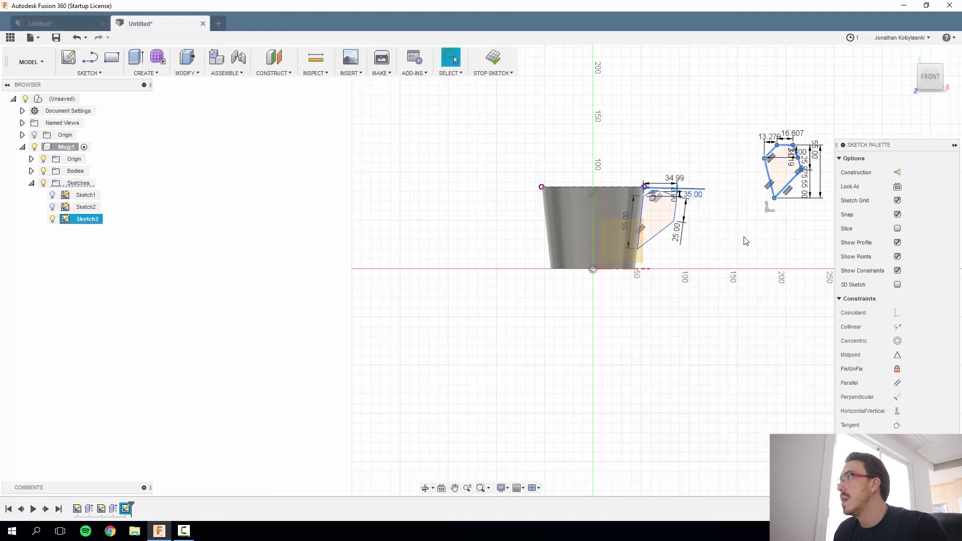
Move the new profile's 35 mm aligned dimension up above the other horizontal width dimension
scroll(677, 210, up, 8)
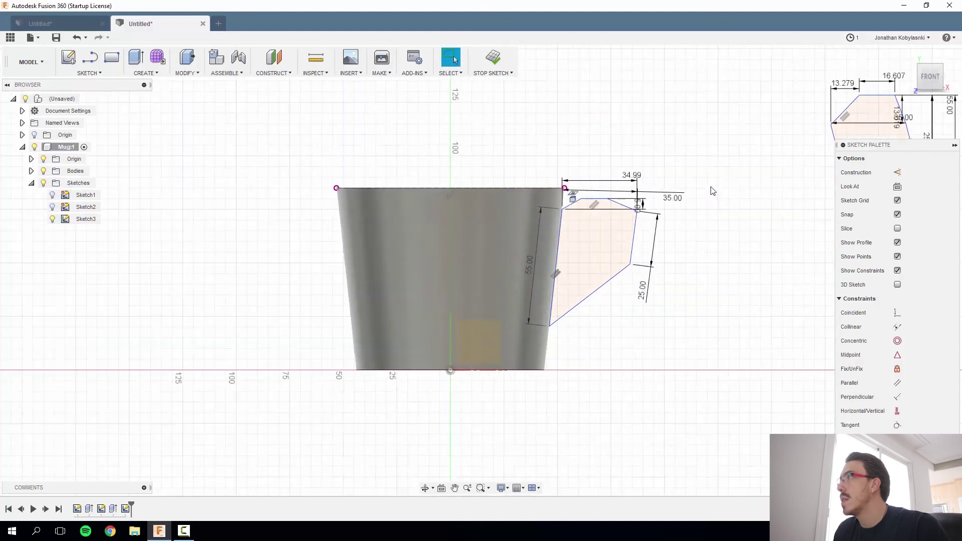
click(632, 205)
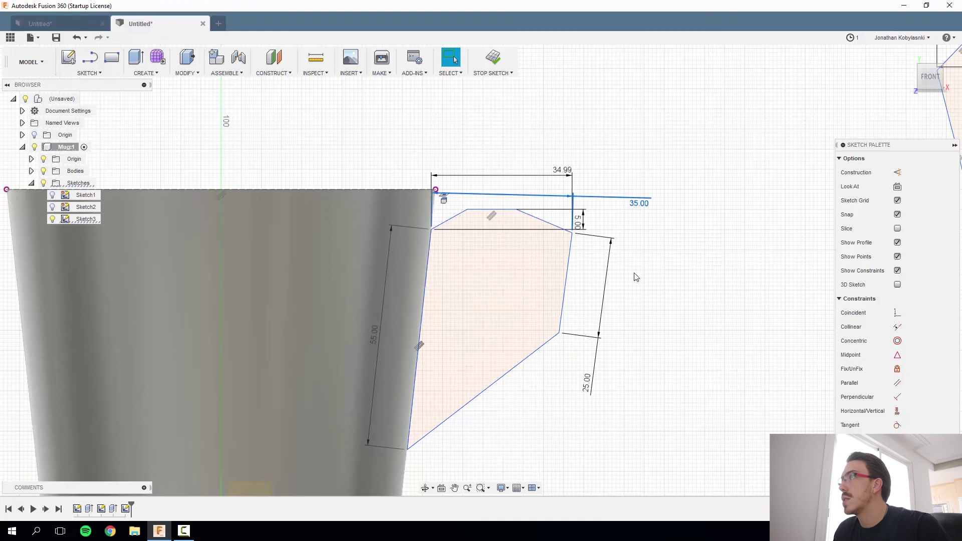
drag(617, 199, 616, 141)
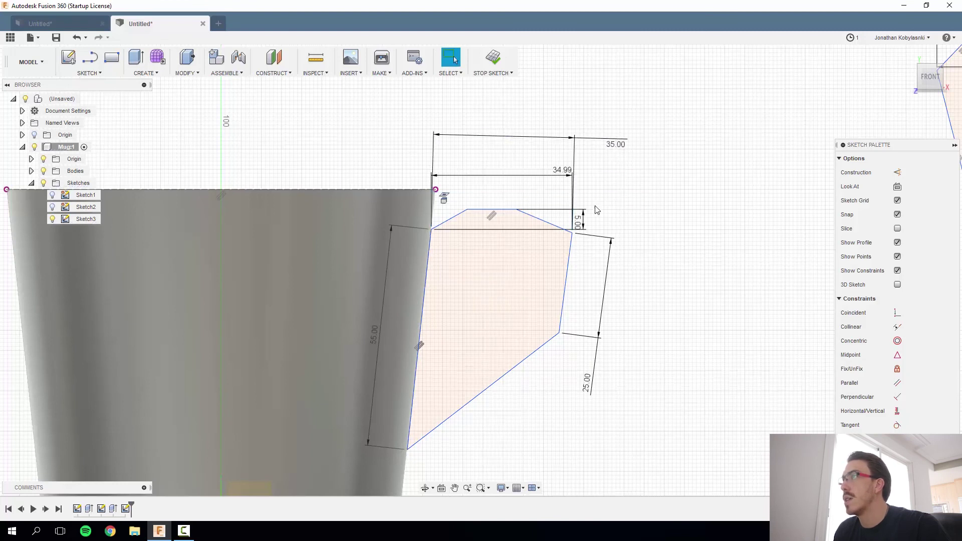
Delete the entire old handle profile together with its dimensions, leaving the new profile on the mug's side
scroll(709, 203, up, 4)
scroll(521, 357, up, 3)
scroll(466, 369, down, 3)
scroll(461, 369, down, 3)
scroll(549, 339, down, 3)
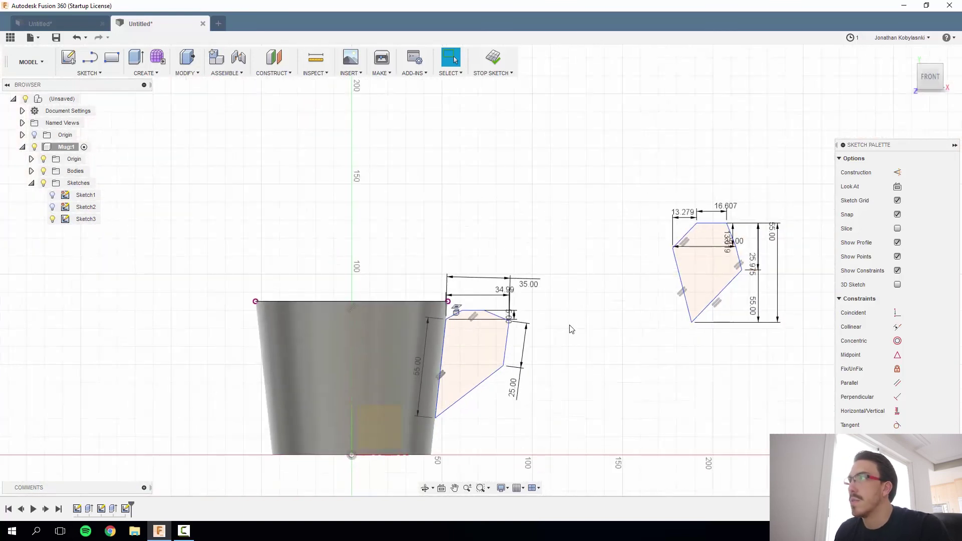
click(701, 284)
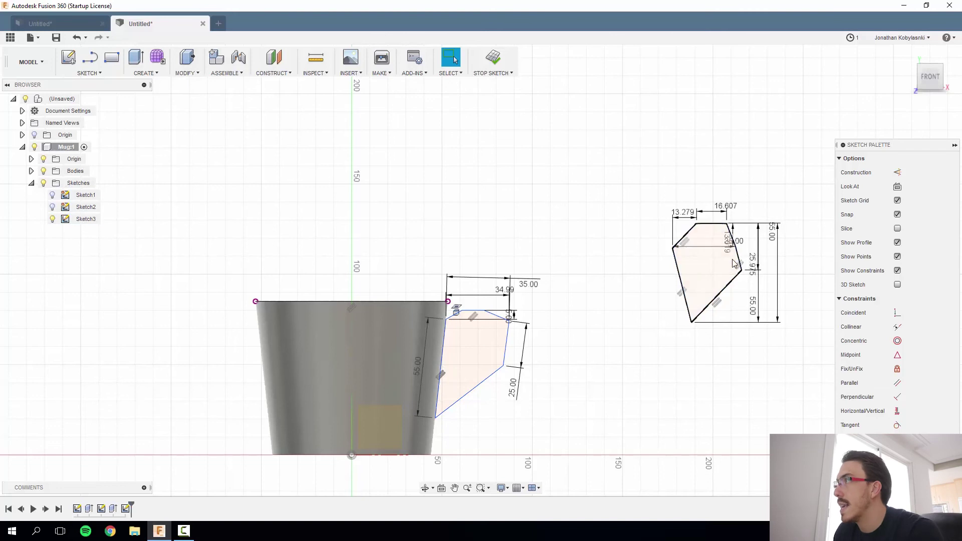
drag(799, 196, 644, 417)
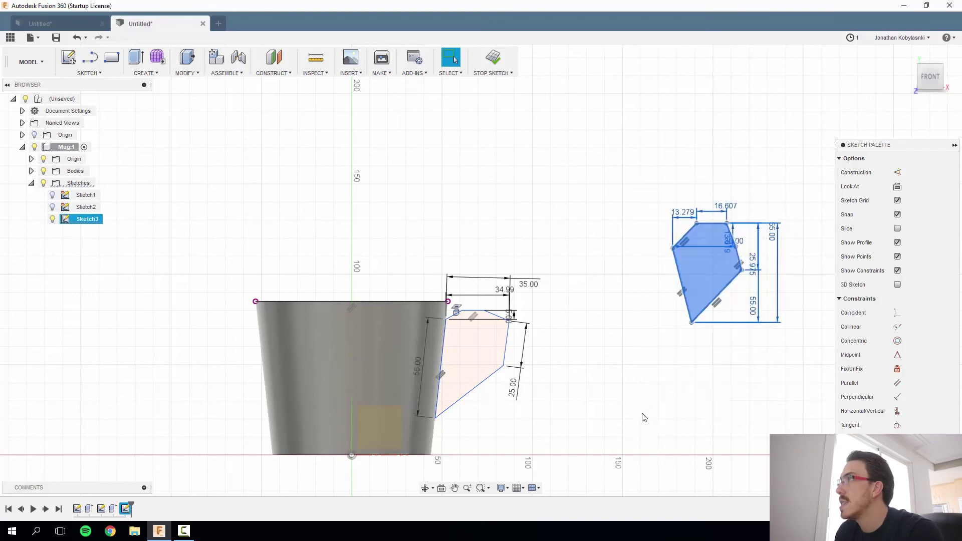
click(709, 258)
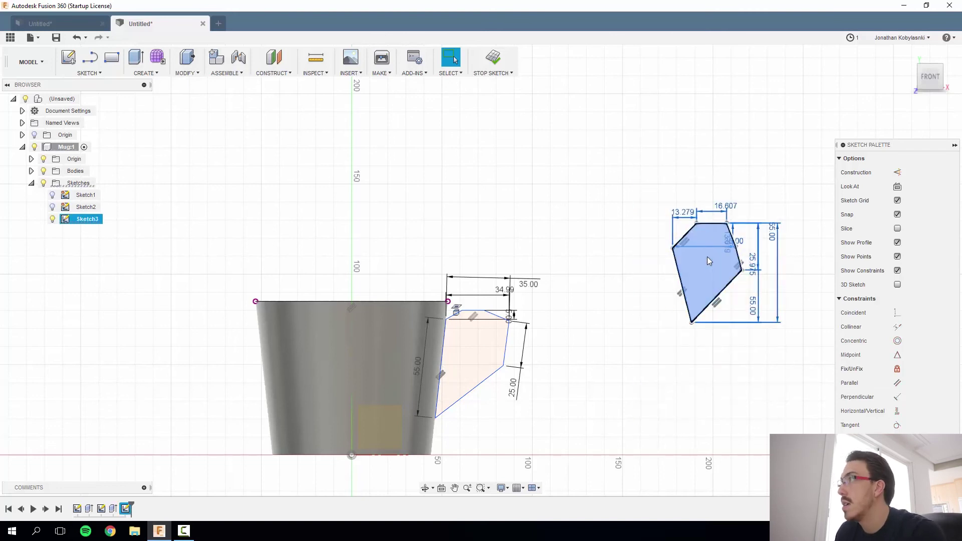
right_click(708, 257)
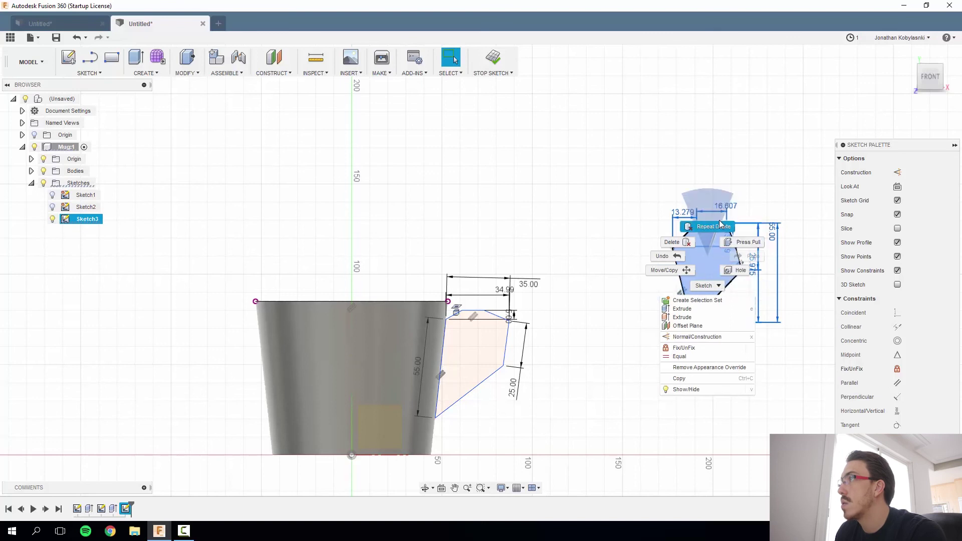
click(687, 244)
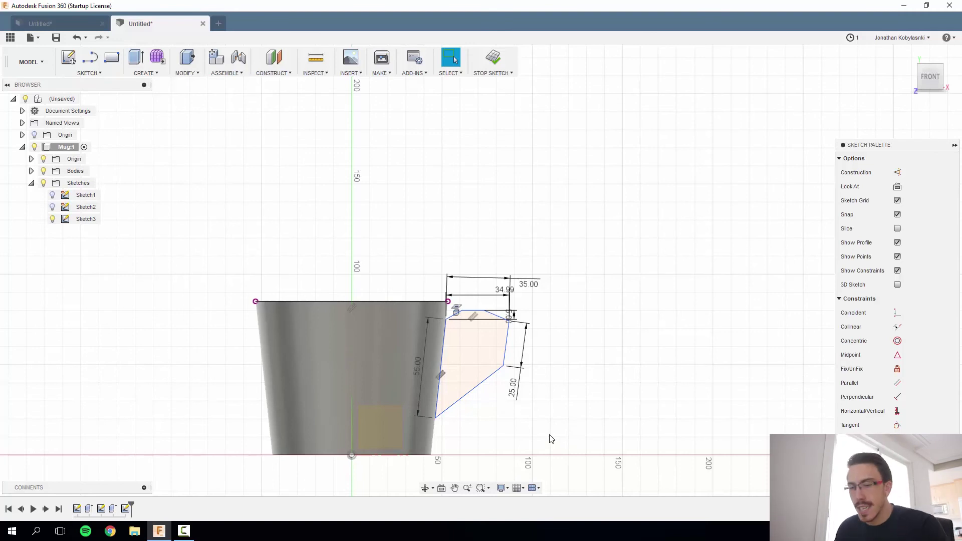
Try sketch fillets with a 3 mm radius on the two corners of the handle profile's top edge, and undo them
scroll(489, 359, up, 5)
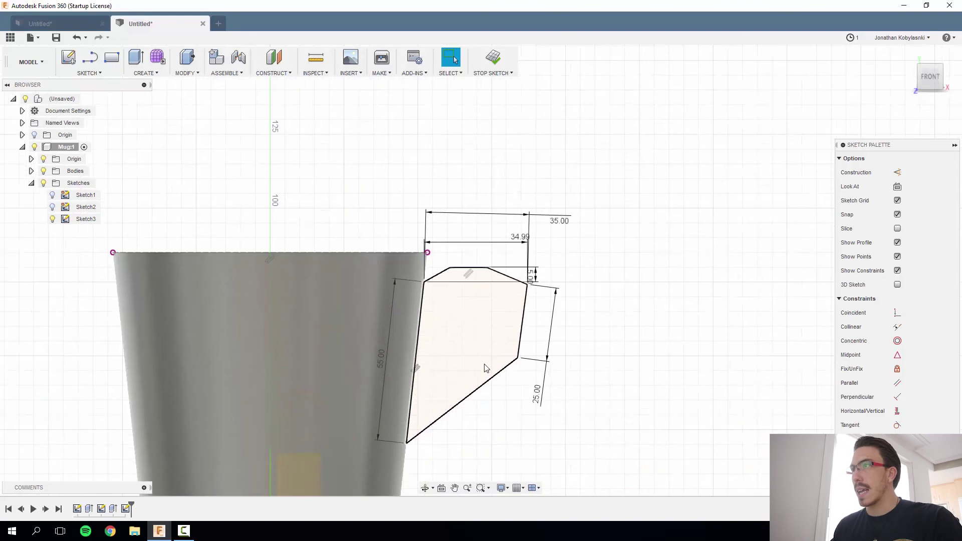
click(485, 371)
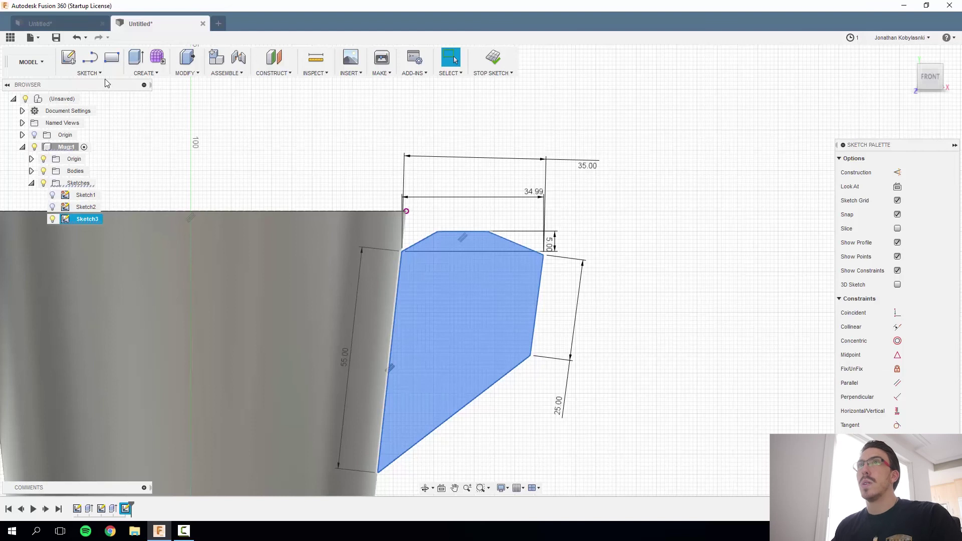
key(f)
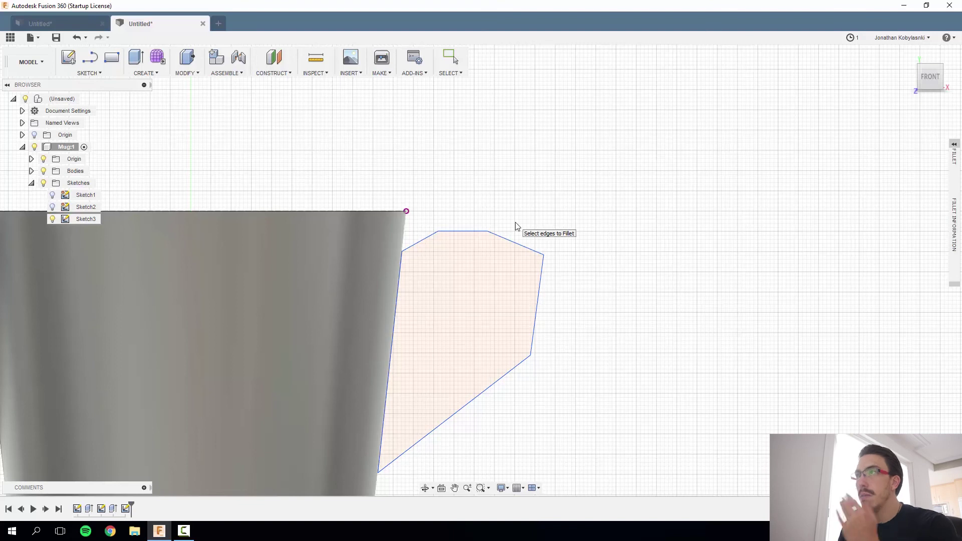
click(100, 74)
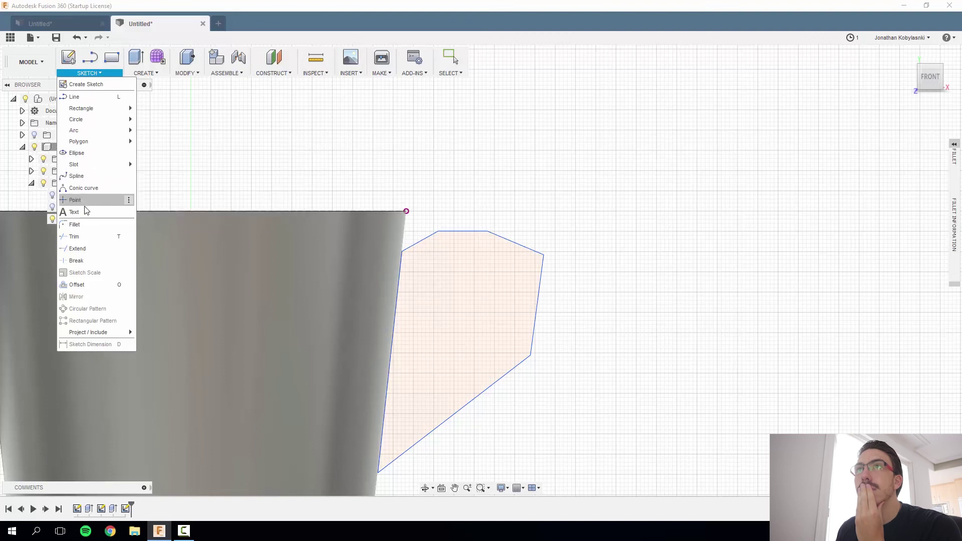
mouse_move(104, 145)
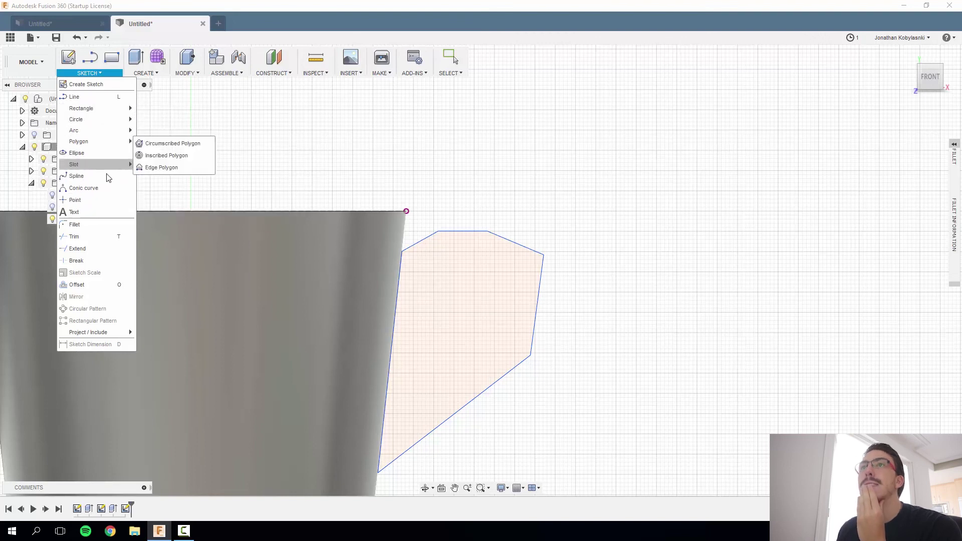
click(100, 224)
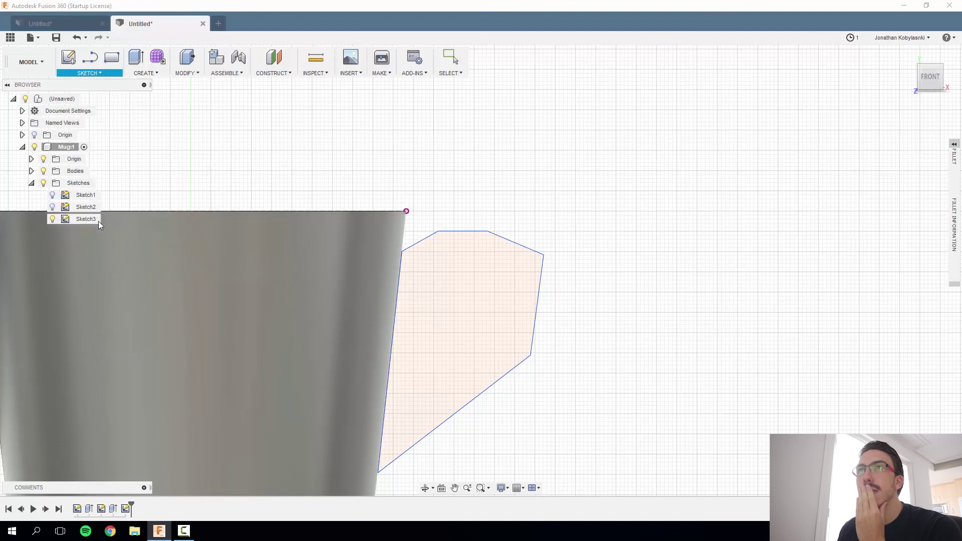
click(440, 233)
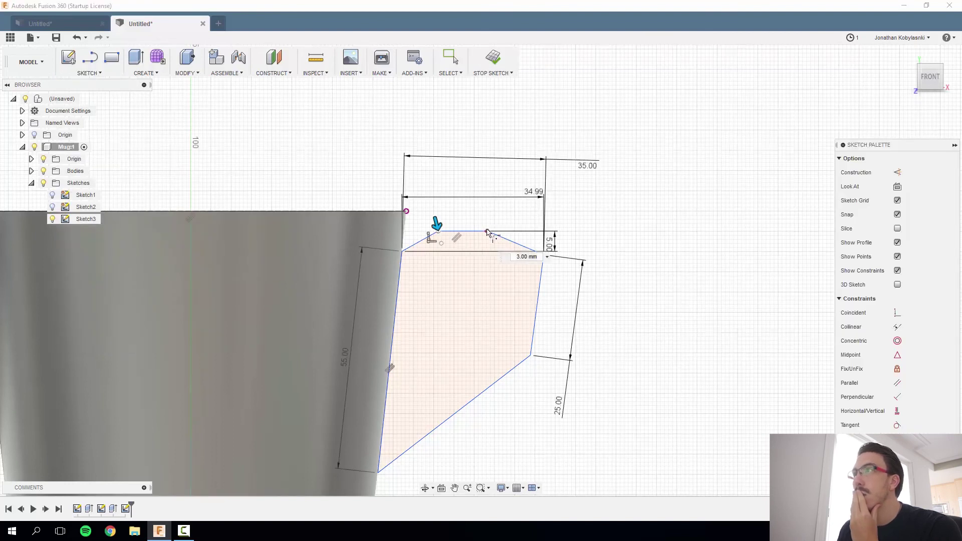
click(544, 255)
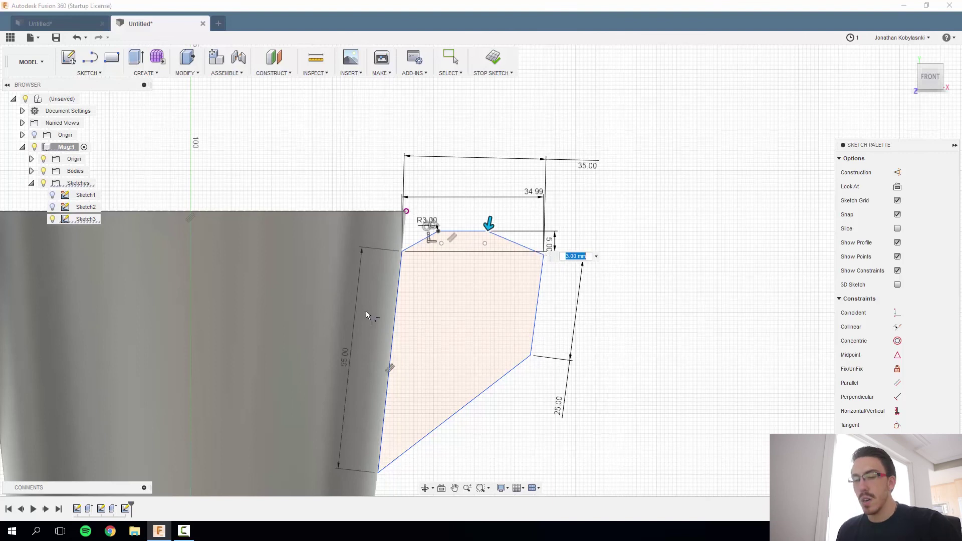
key(Escape)
key(ctrl+z)
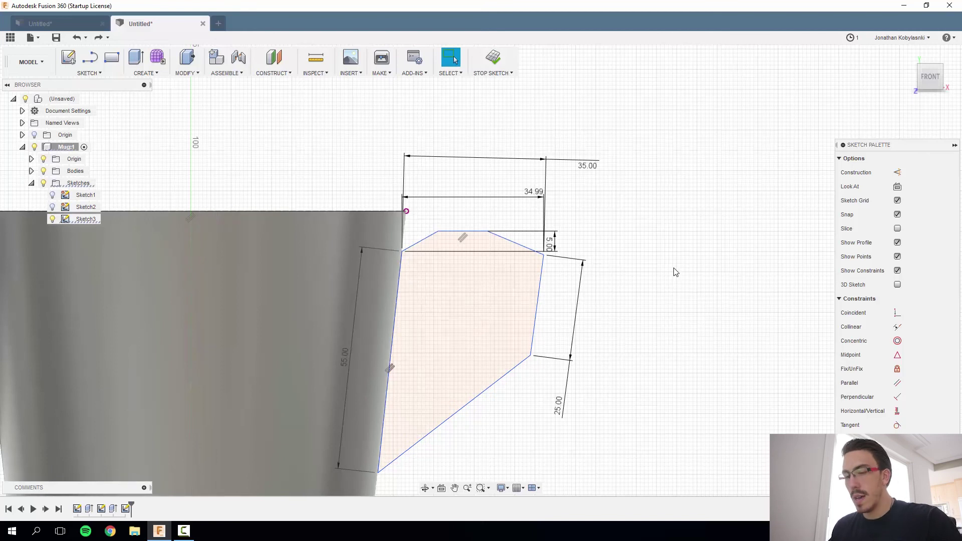
Round both ends of the handle profile's top edge and its upper outer corner with 18 mm sketch fillets
click(89, 73)
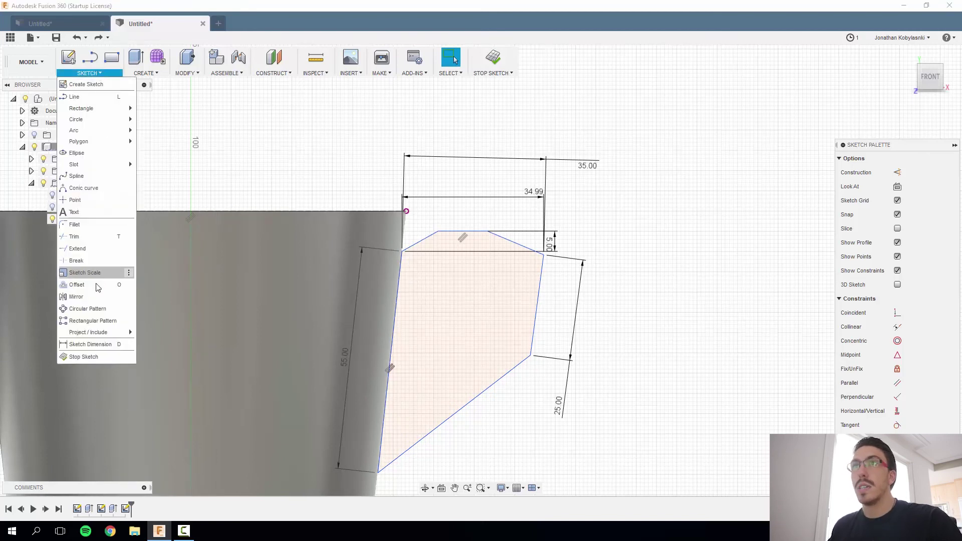
click(93, 225)
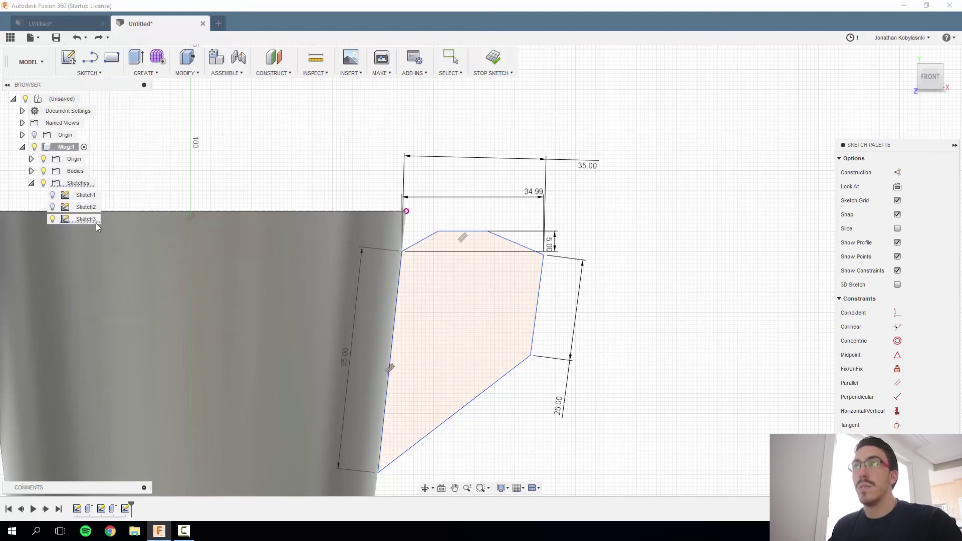
click(438, 234)
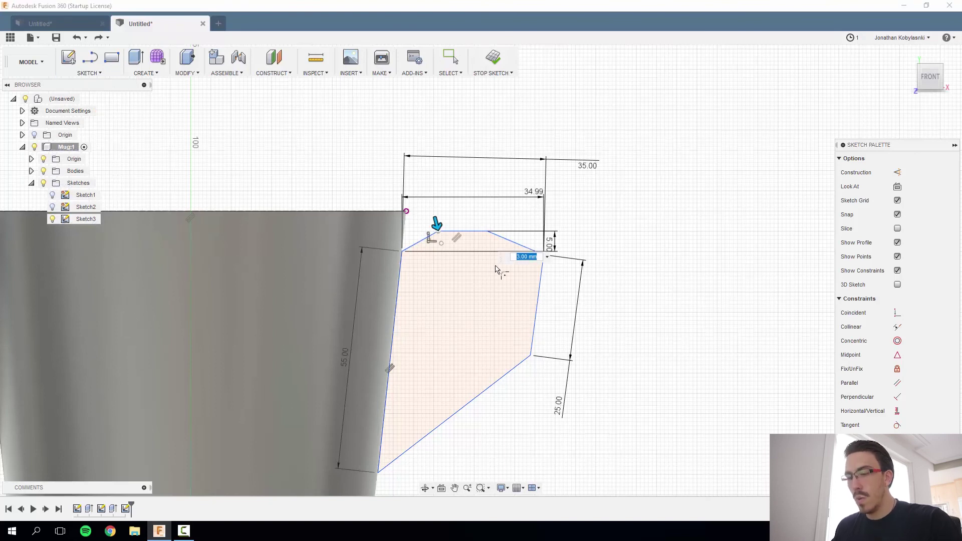
text(5)
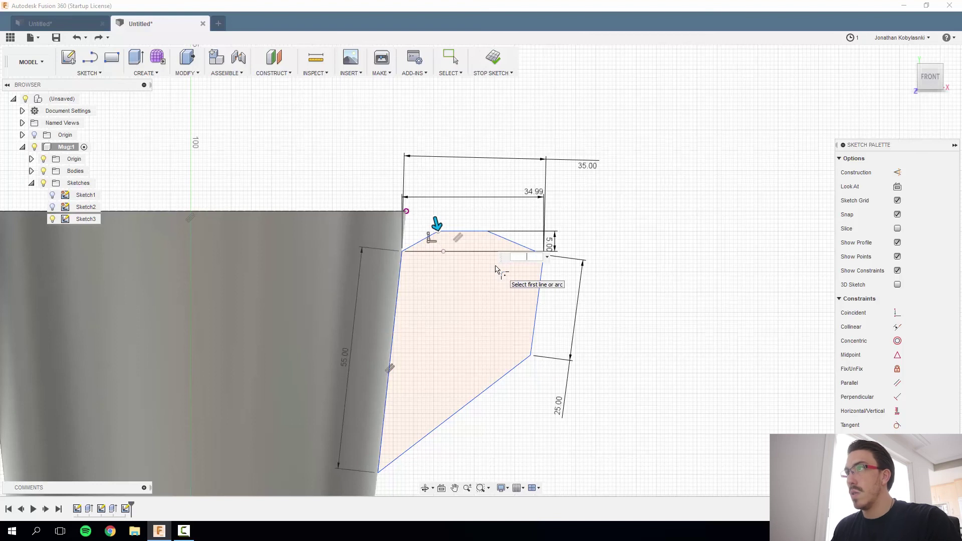
mouse_move(435, 222)
mouse_down()
mouse_move(446, 267)
mouse_move(440, 226)
mouse_up()
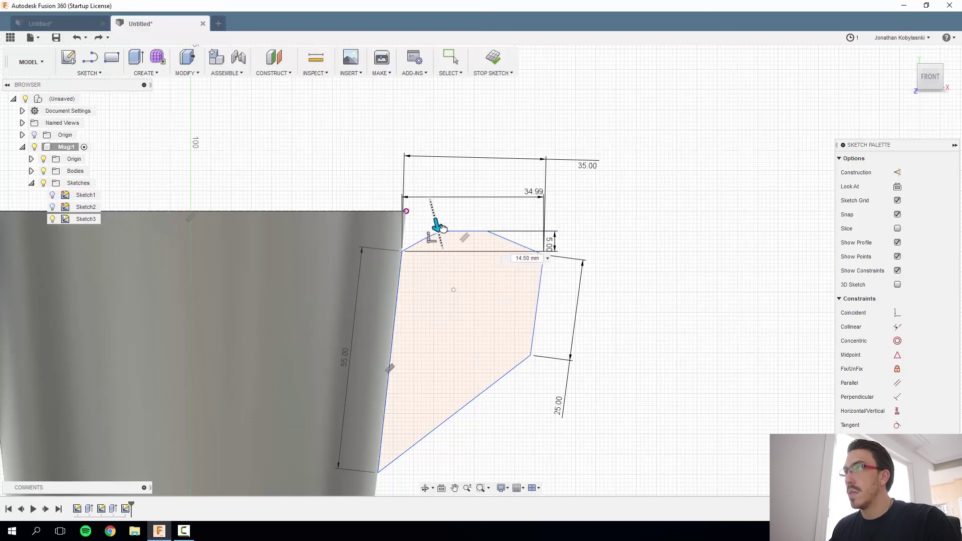
click(489, 232)
drag(488, 225, 489, 227)
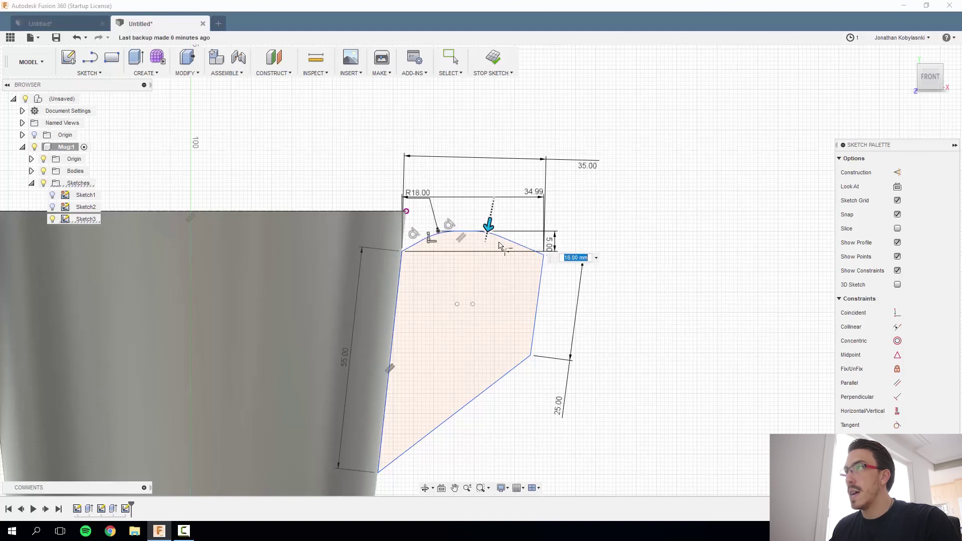
click(544, 257)
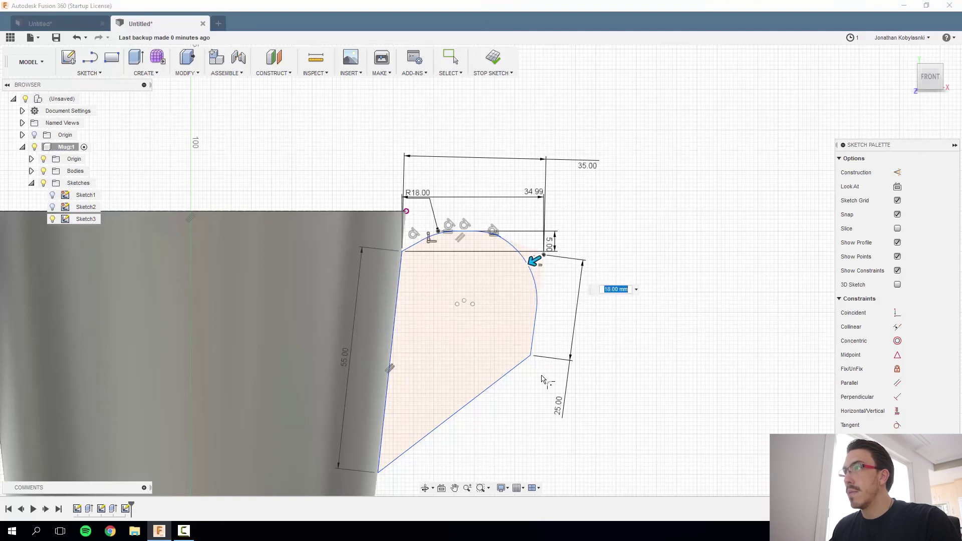
Try to fillet the handle profile's lower outer corner starting from an 18 mm radius, and cancel the fillet
click(531, 355)
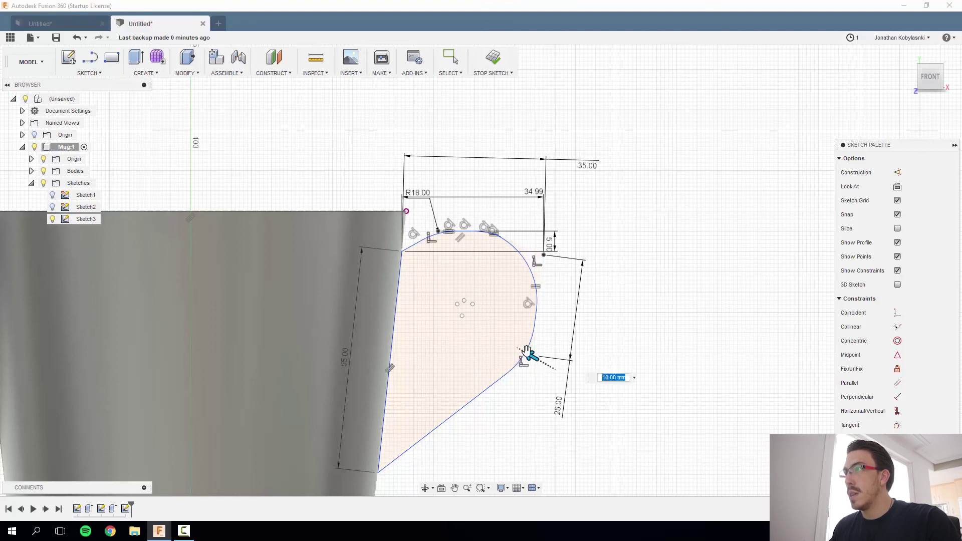
mouse_move(527, 351)
mouse_down()
mouse_move(516, 344)
mouse_move(539, 361)
mouse_move(517, 348)
mouse_up()
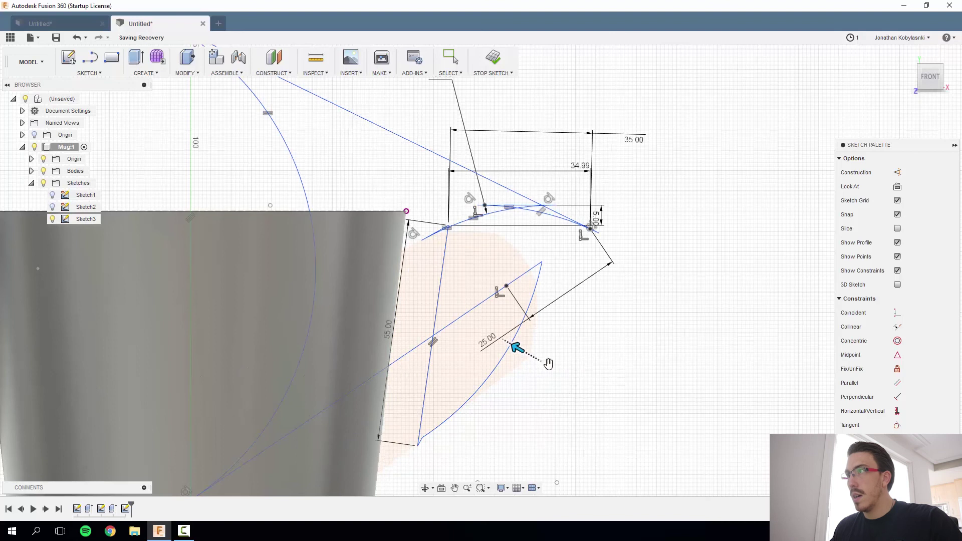
key(Escape)
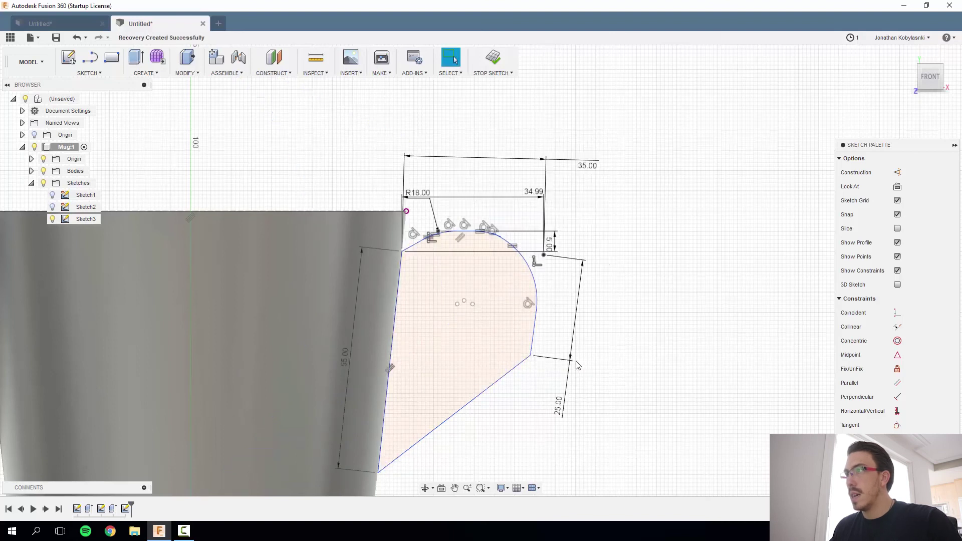
Try a 21 mm sketch fillet on the handle profile's lower outer corner, and leave the command without applying it
click(89, 73)
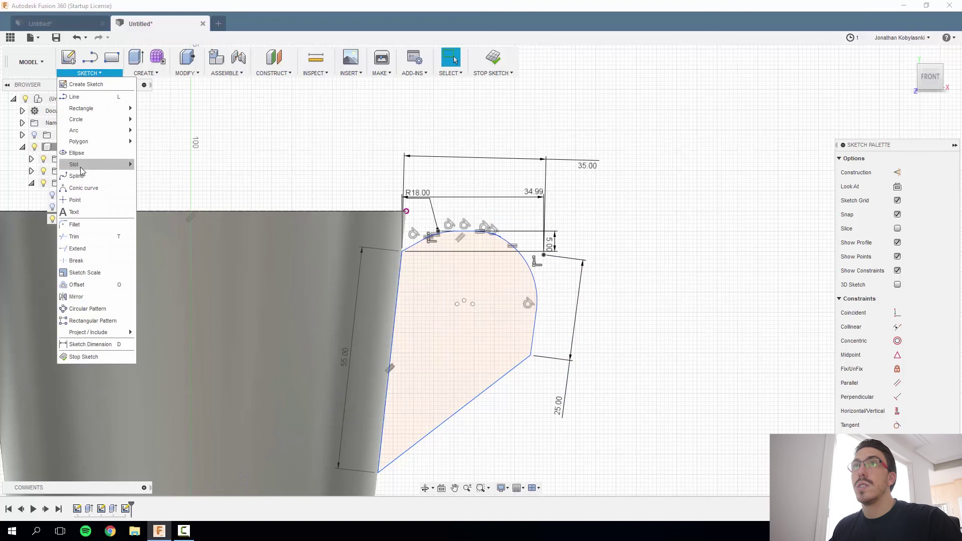
click(96, 224)
click(531, 357)
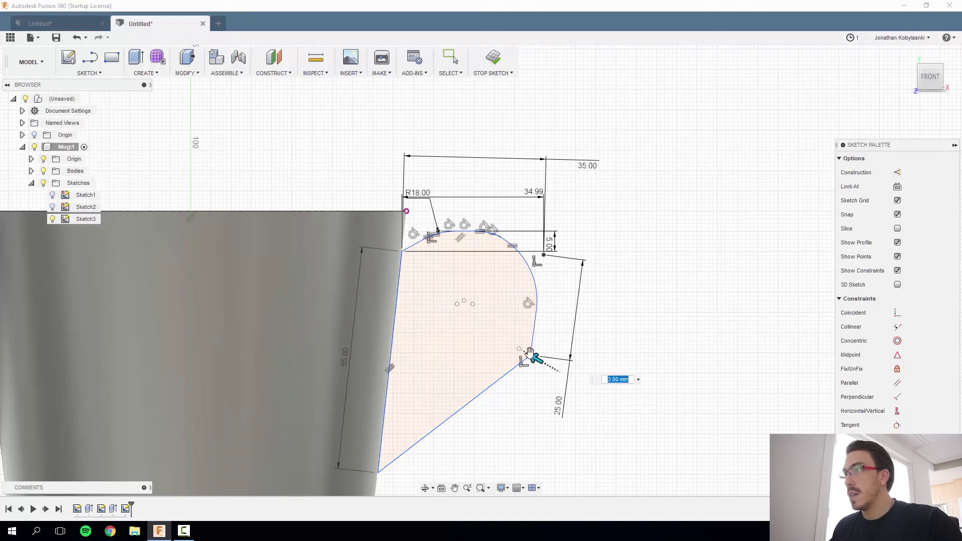
drag(537, 354, 525, 371)
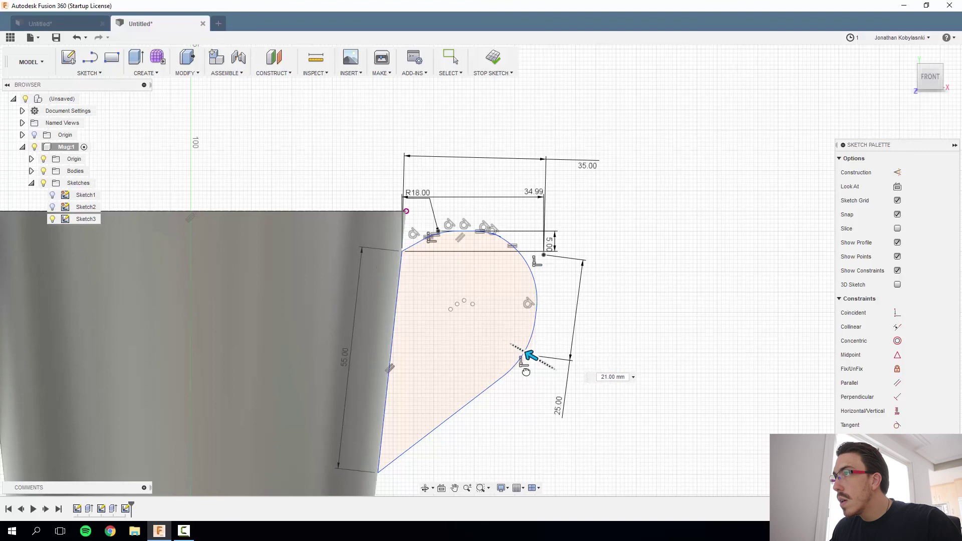
drag(526, 370, 526, 371)
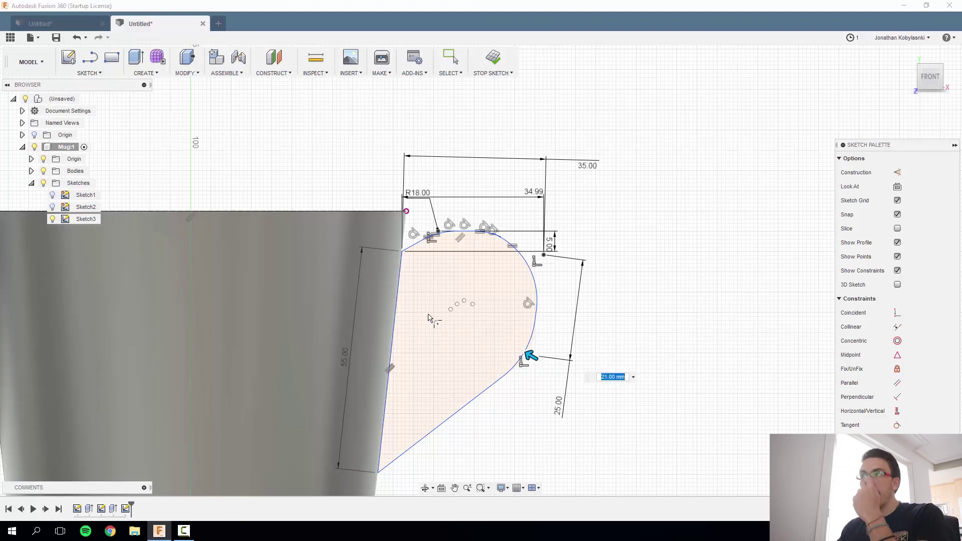
key(Escape)
key(Escape)
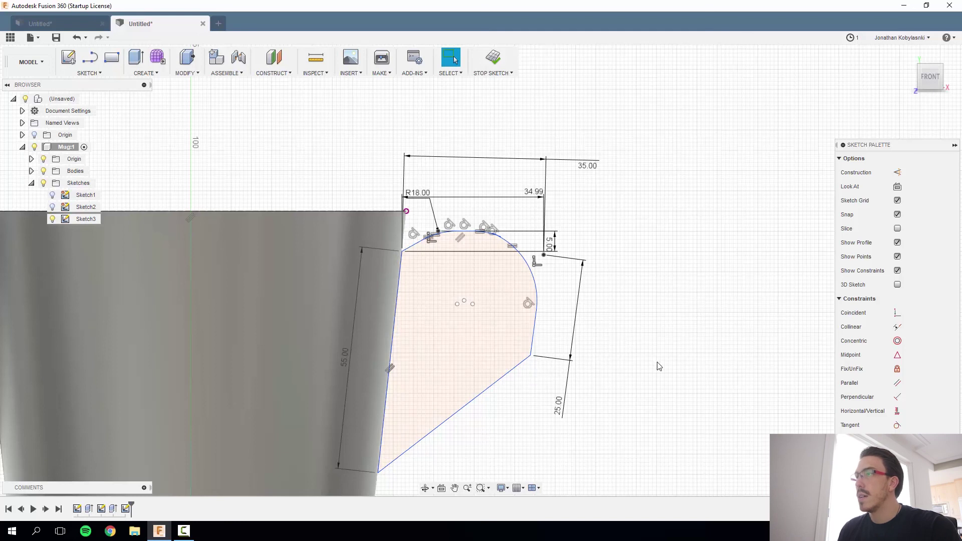
Round the handle profile's lower outer corner with a 26 mm sketch fillet
click(90, 73)
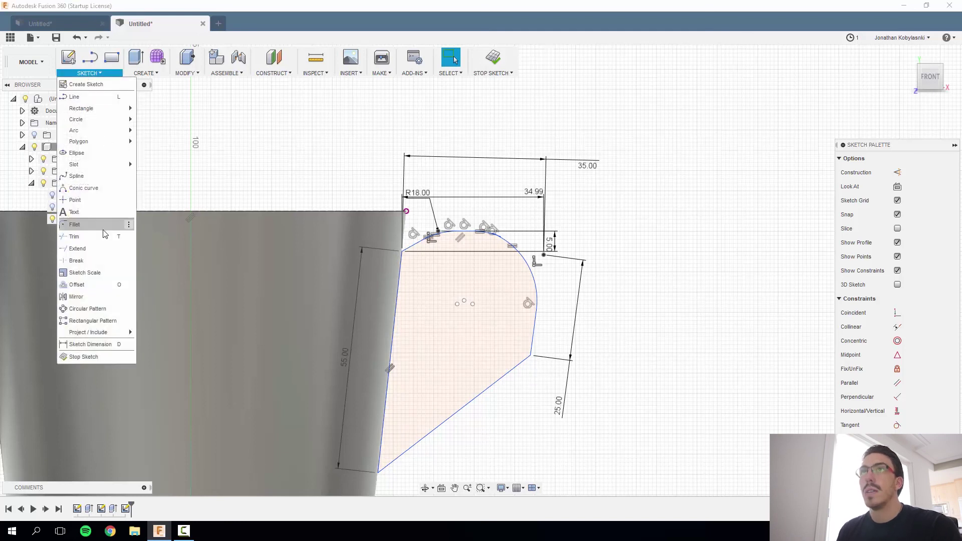
click(90, 230)
click(531, 356)
mouse_move(534, 360)
mouse_down()
mouse_move(516, 362)
mouse_move(525, 373)
mouse_move(526, 357)
mouse_up()
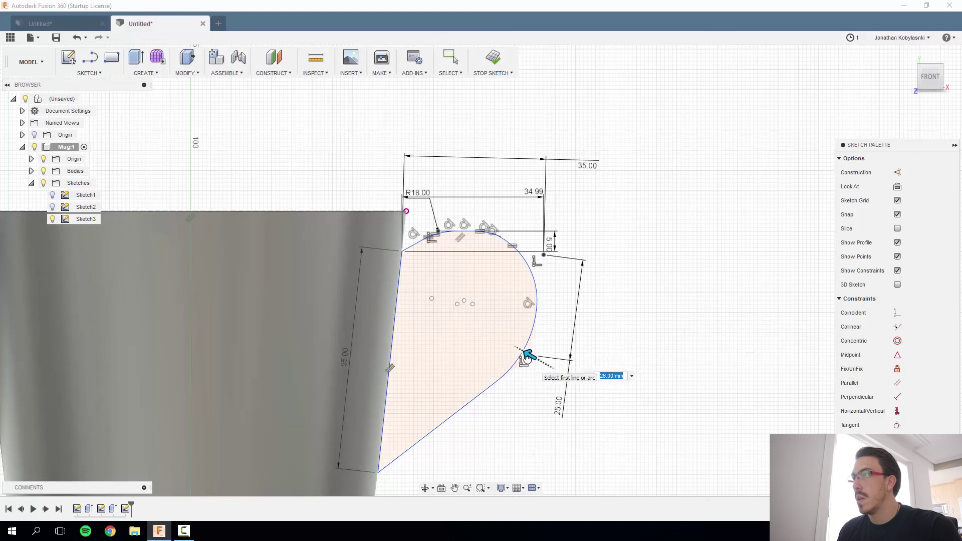
key(Return)
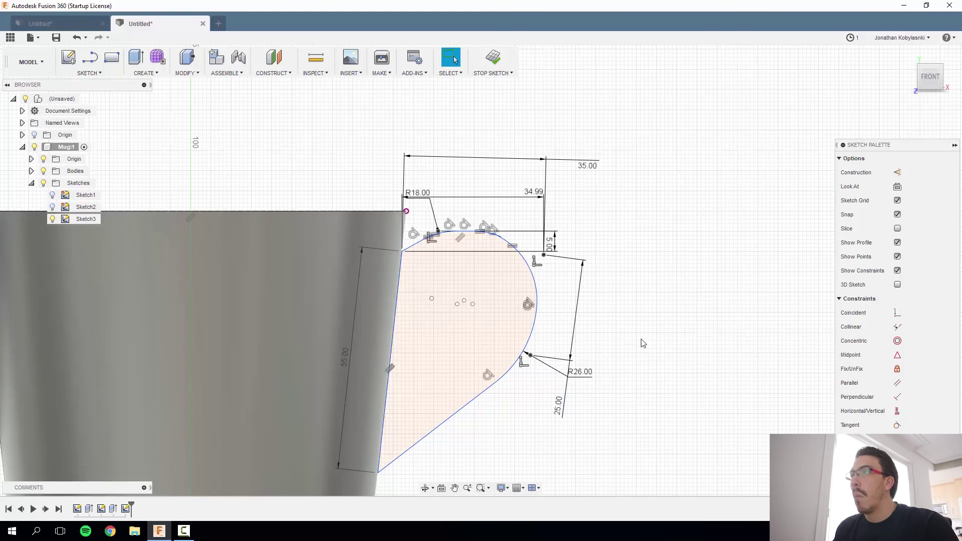
Offset the closed handle outline inward by 6.2 mm to form the handle's inner loop
click(500, 333)
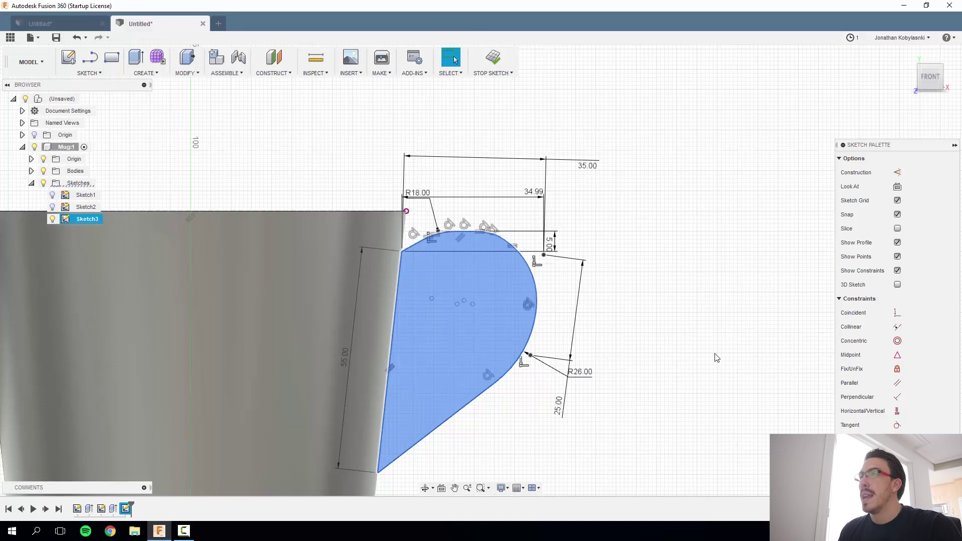
key(o)
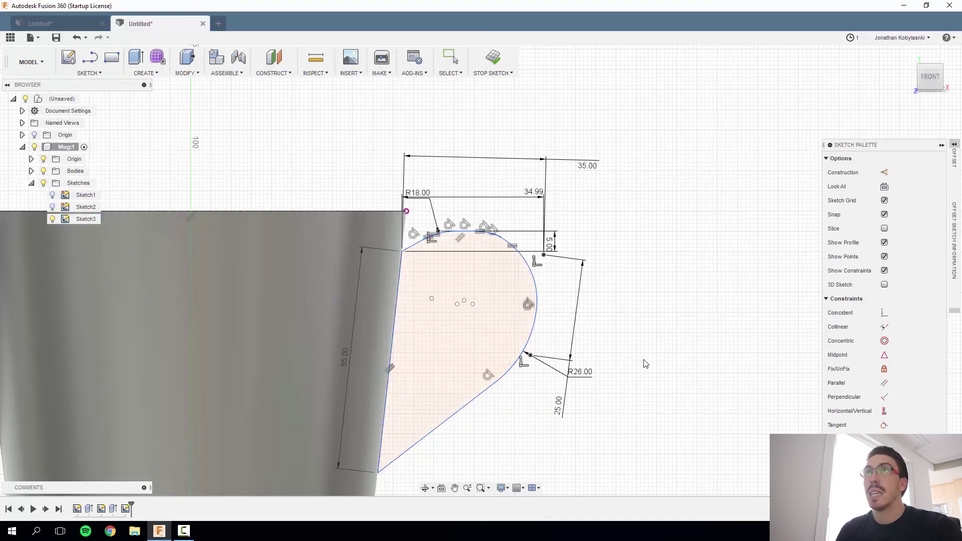
click(535, 329)
mouse_move(537, 327)
mouse_down()
mouse_move(520, 324)
mouse_move(563, 337)
mouse_move(517, 323)
mouse_move(551, 330)
mouse_up()
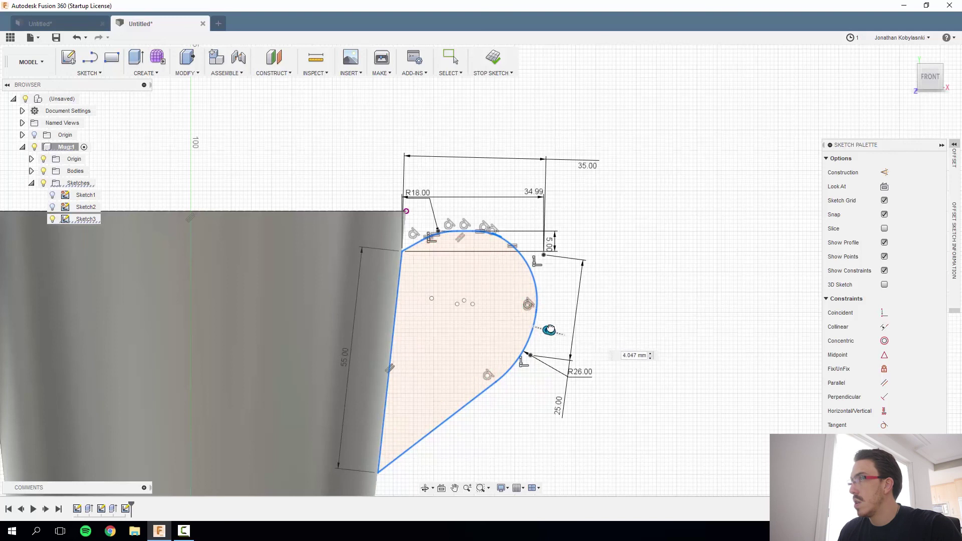
drag(549, 330, 522, 326)
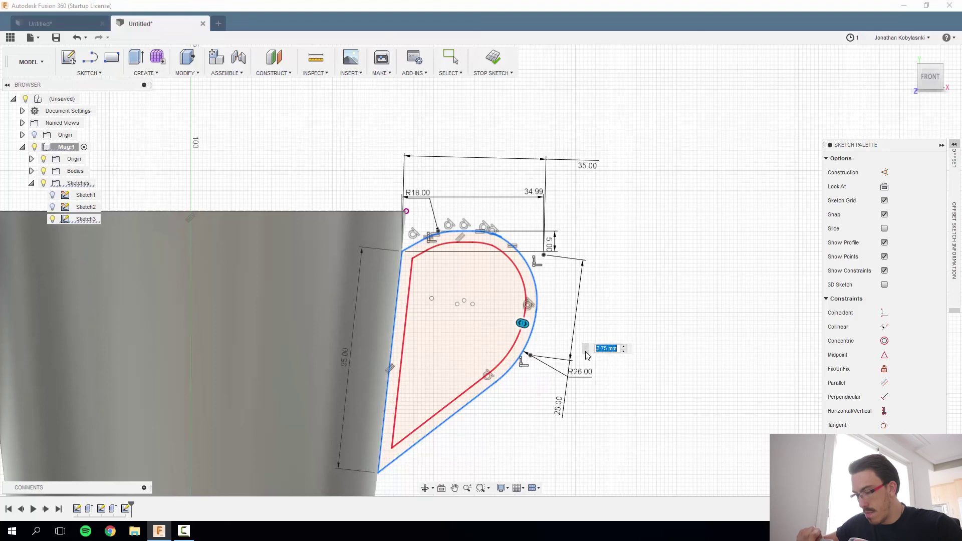
text(6.2)
key(Return)
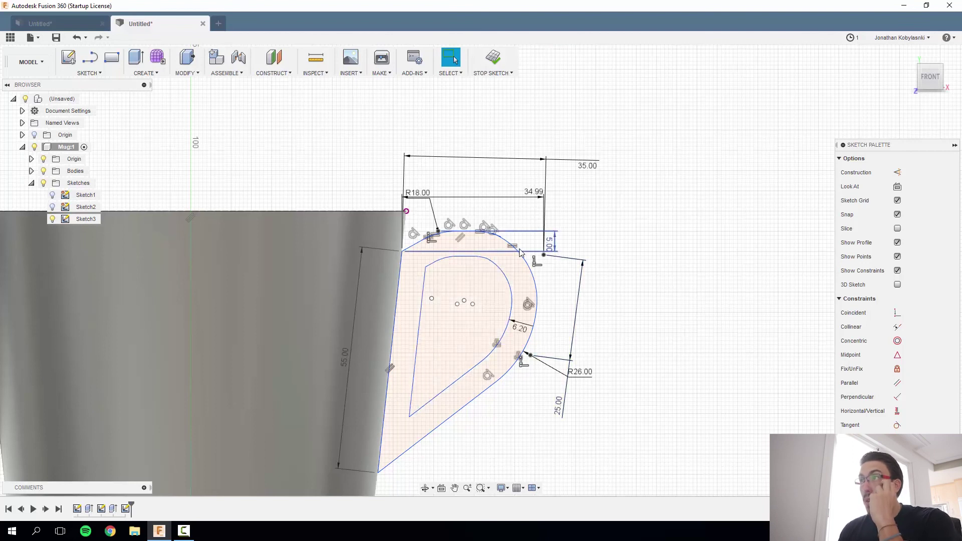
Try extruding the ring-shaped handle profile on two sides as a new body, with 6 mm on the first side
key(e)
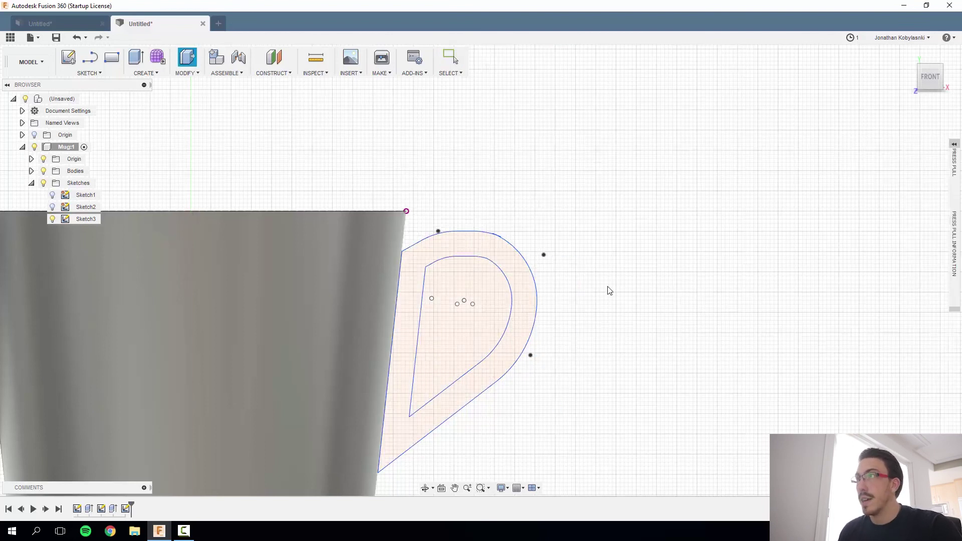
click(513, 259)
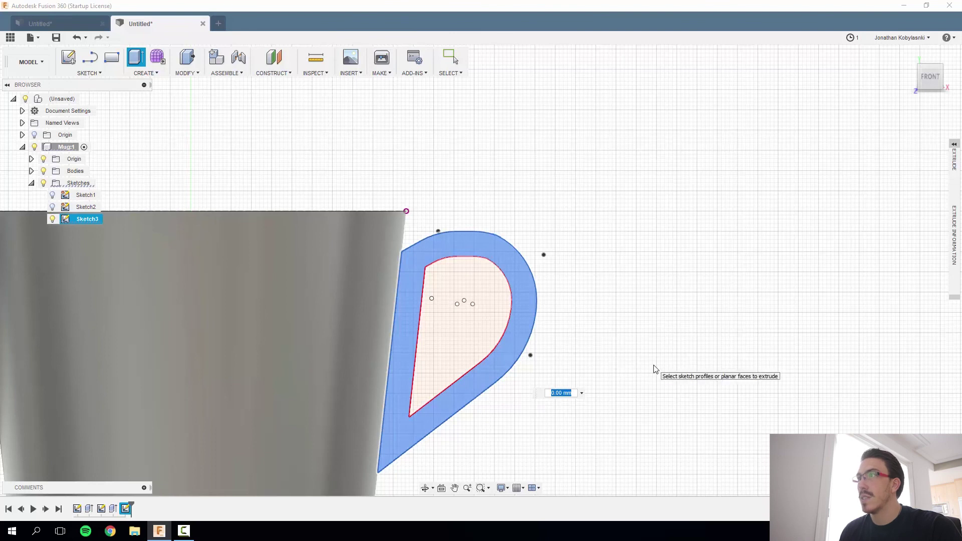
click(941, 68)
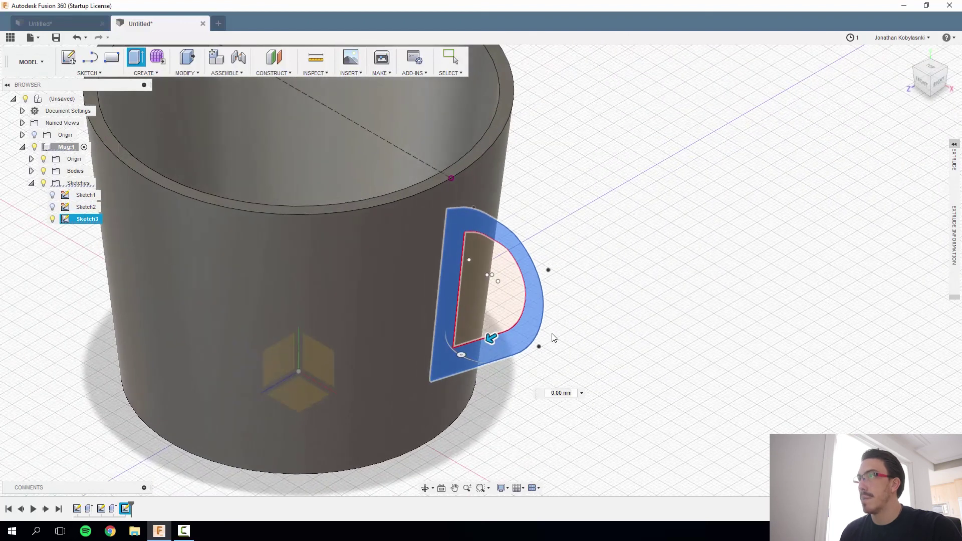
drag(489, 337, 459, 387)
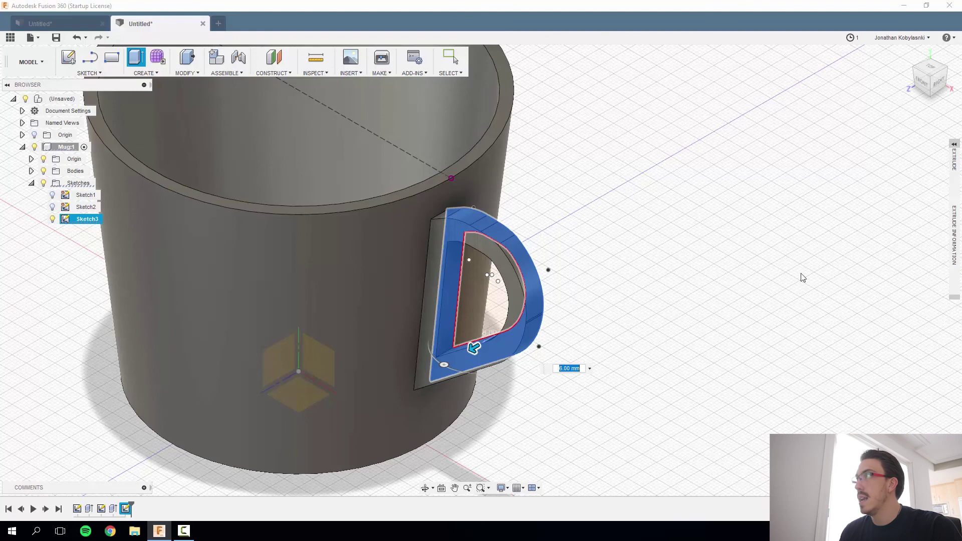
click(954, 164)
click(903, 193)
click(902, 217)
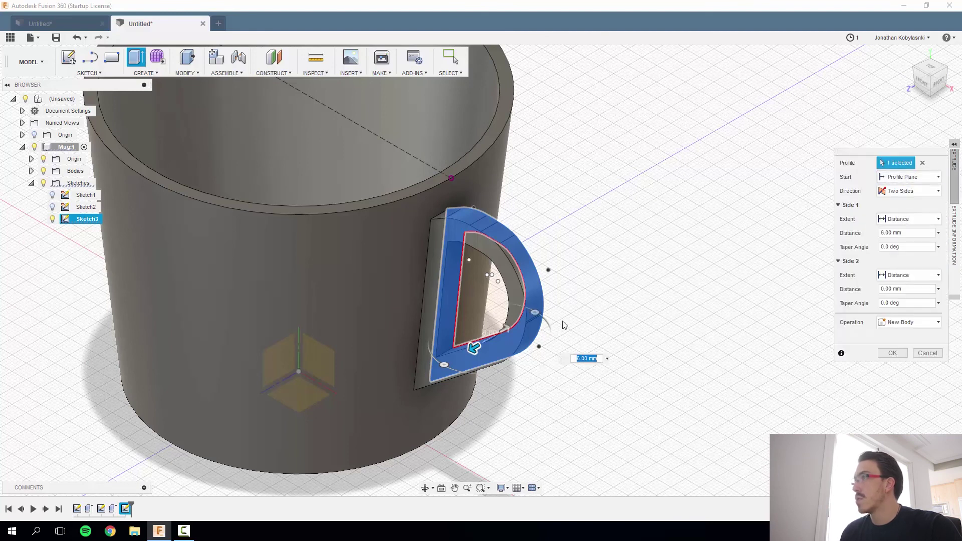
mouse_move(506, 329)
mouse_down()
mouse_move(529, 316)
mouse_move(518, 322)
mouse_up()
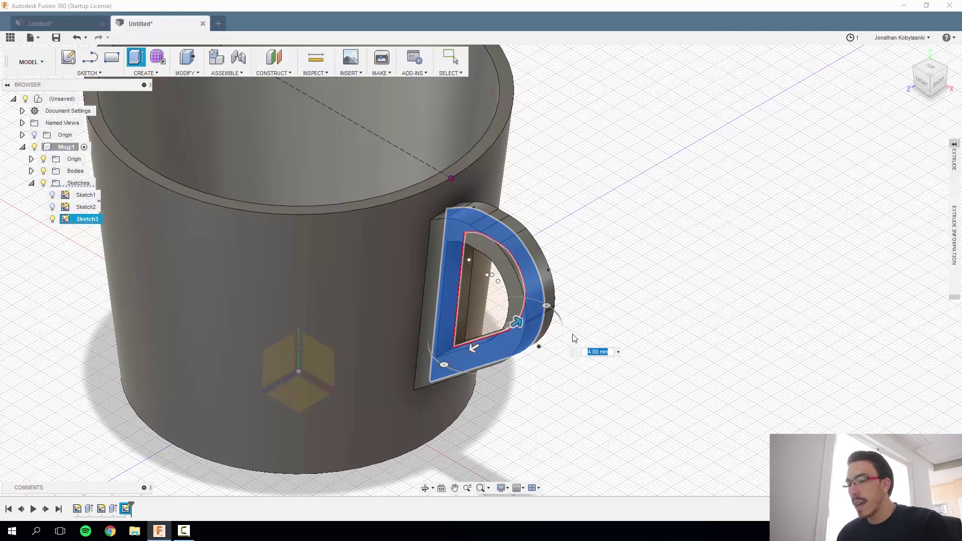
key(Return)
Undo the two-sided extrusion of the handle
click(499, 229)
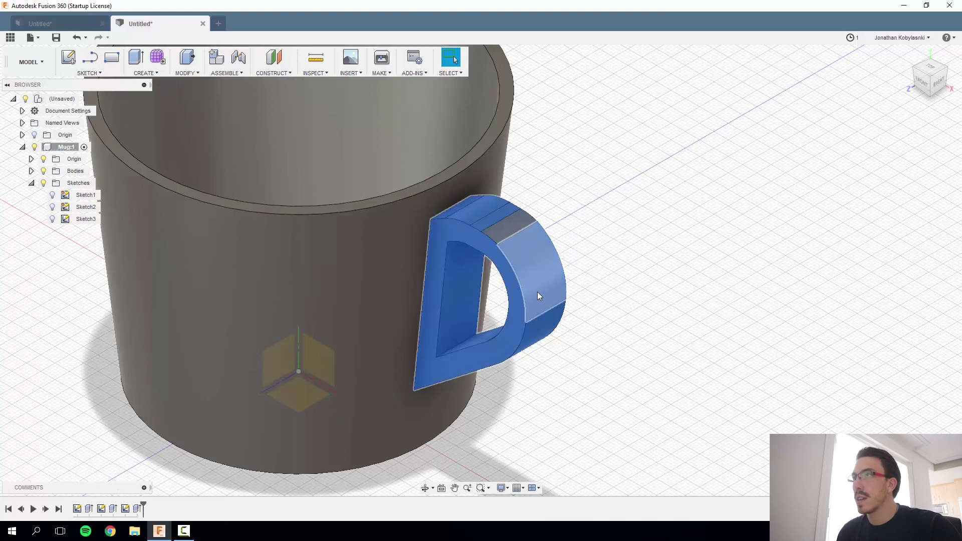
click(125, 510)
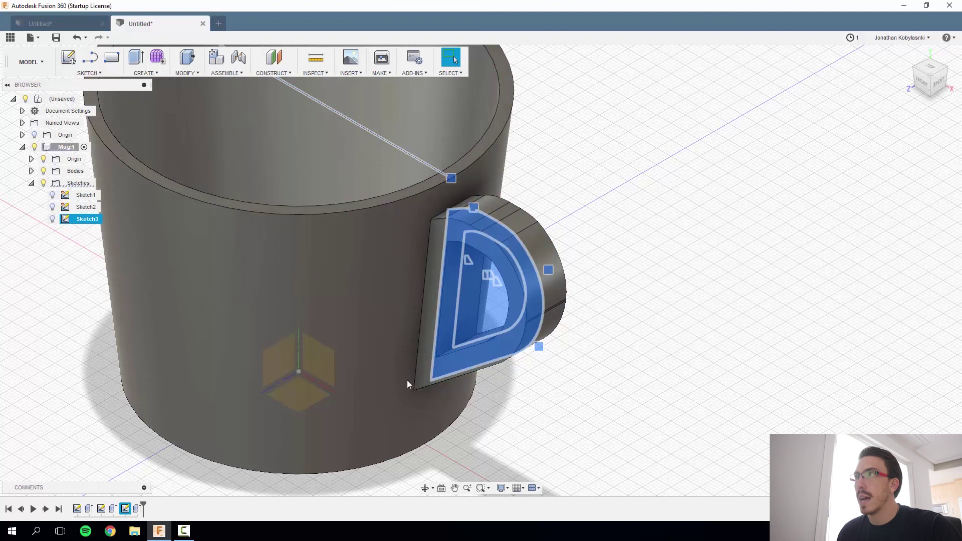
double_click(571, 277)
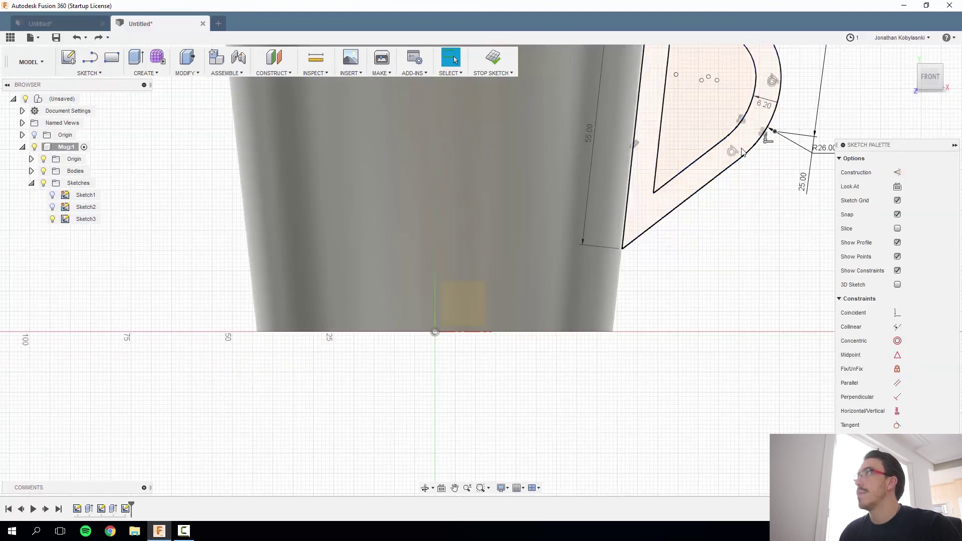
Extrude the ring-shaped handle profile symmetrically as a new body with a distance of 8 mm
key(q)
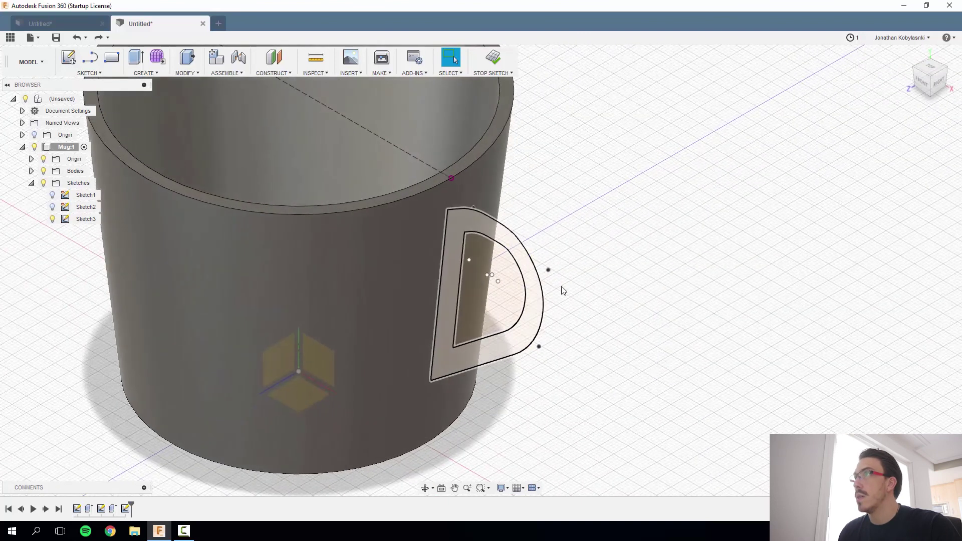
click(485, 222)
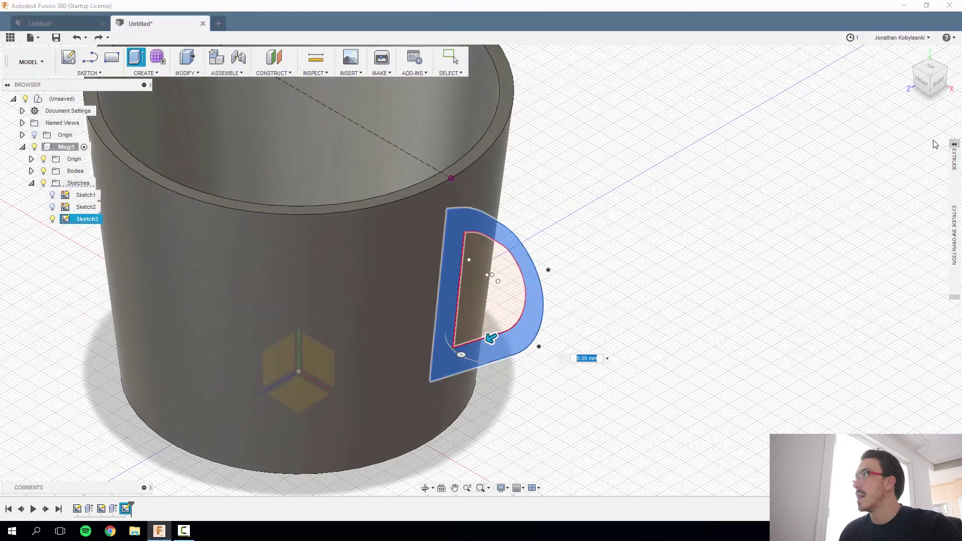
click(951, 146)
click(904, 187)
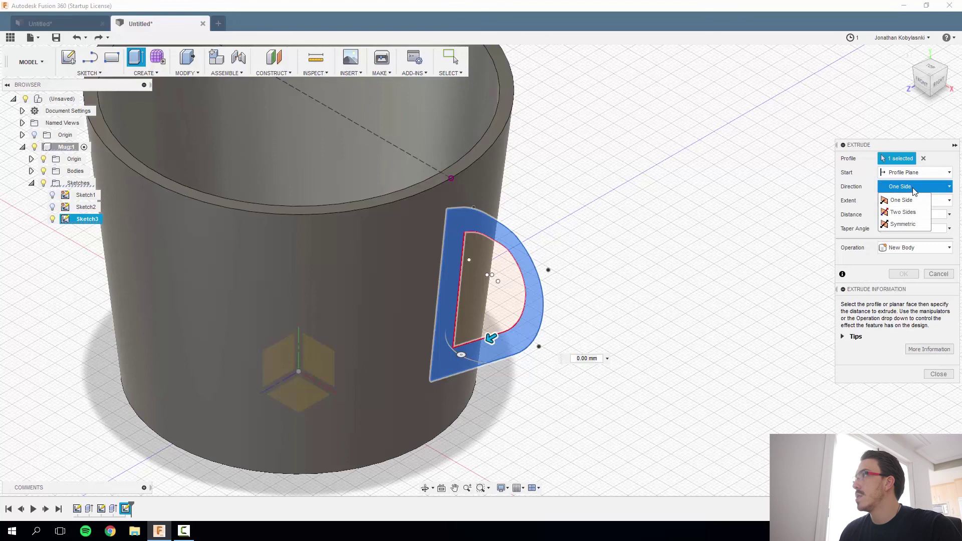
click(904, 224)
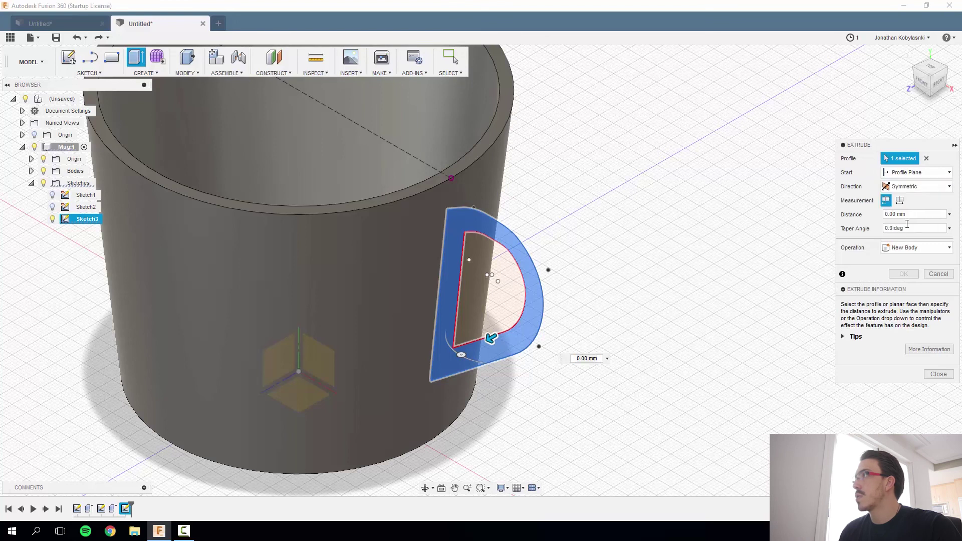
click(583, 359)
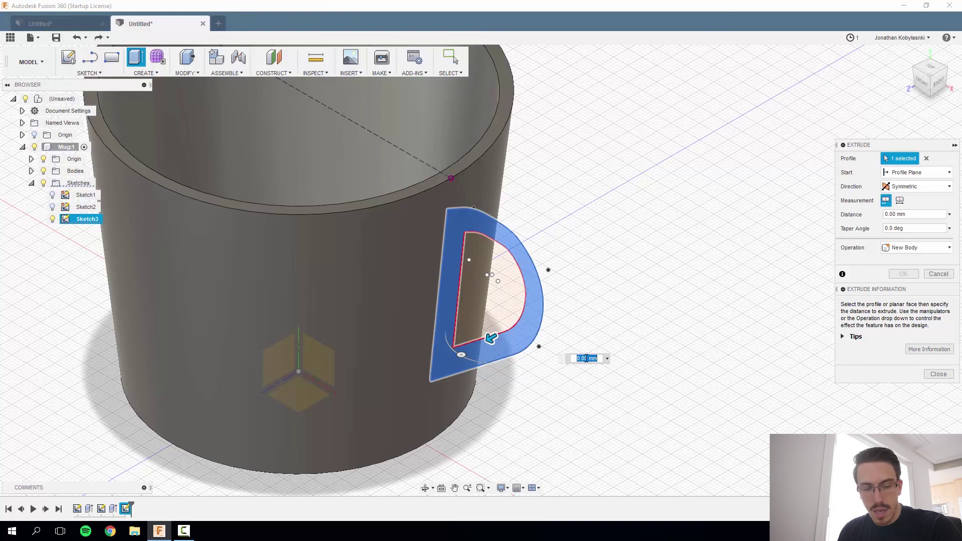
text(8)
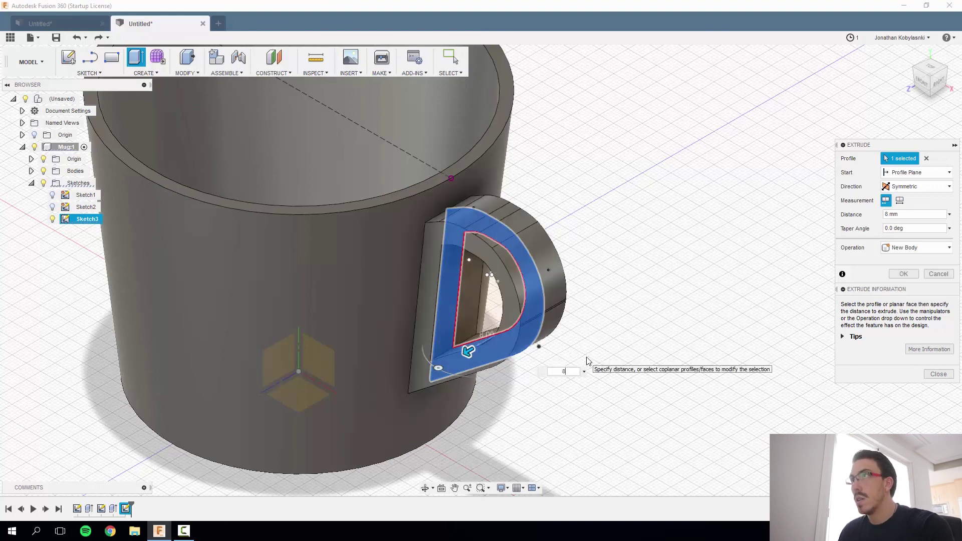
key(Return)
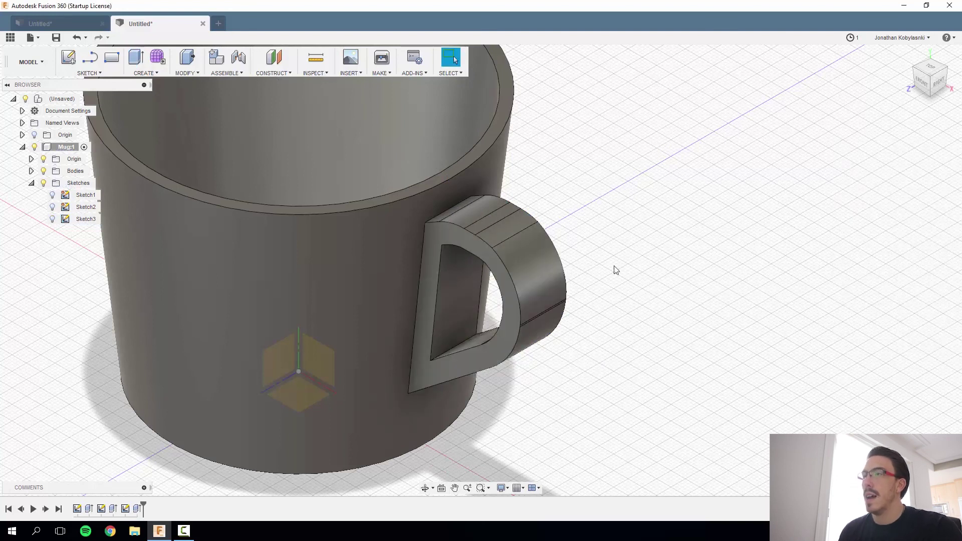
click(452, 311)
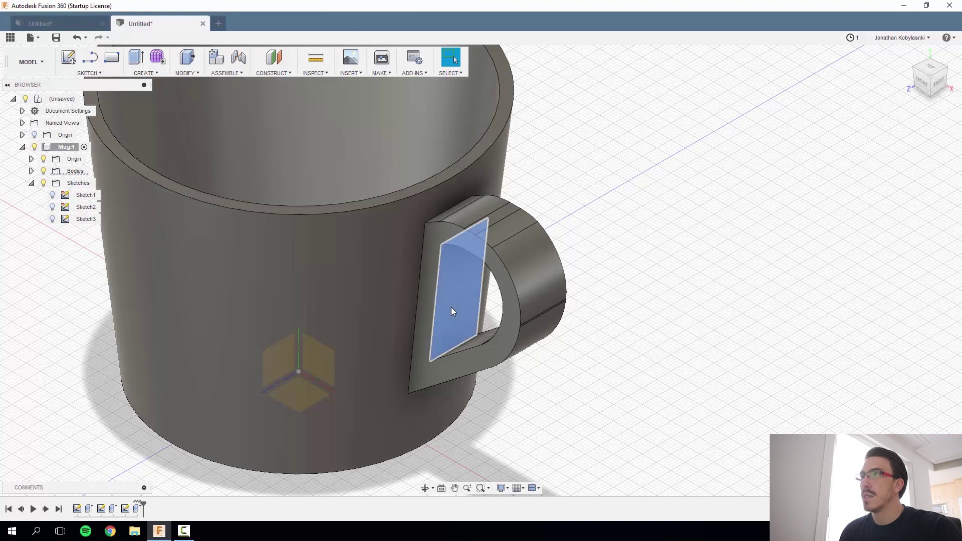
right_drag(464, 312, 514, 254)
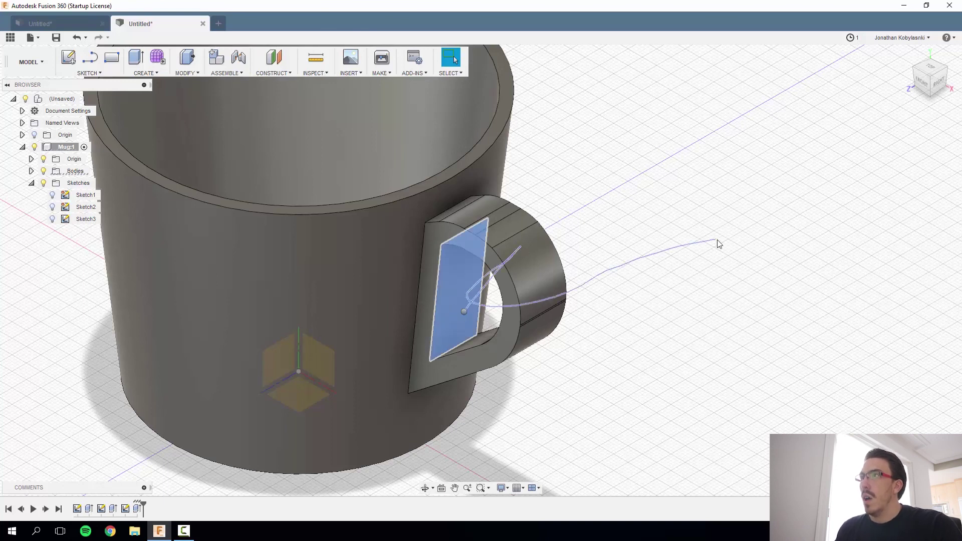
right_drag(717, 241, 714, 247)
click(643, 325)
click(430, 284)
right_click(430, 283)
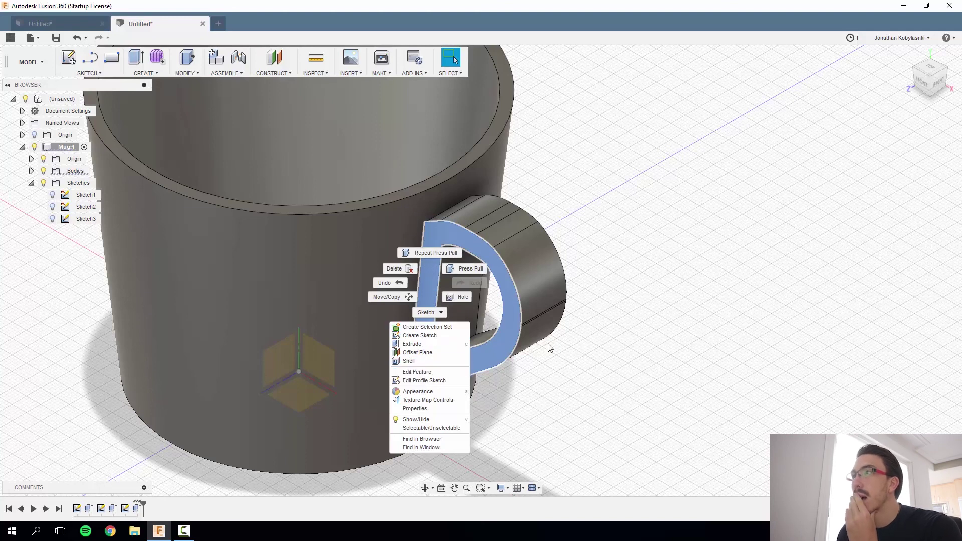
click(697, 314)
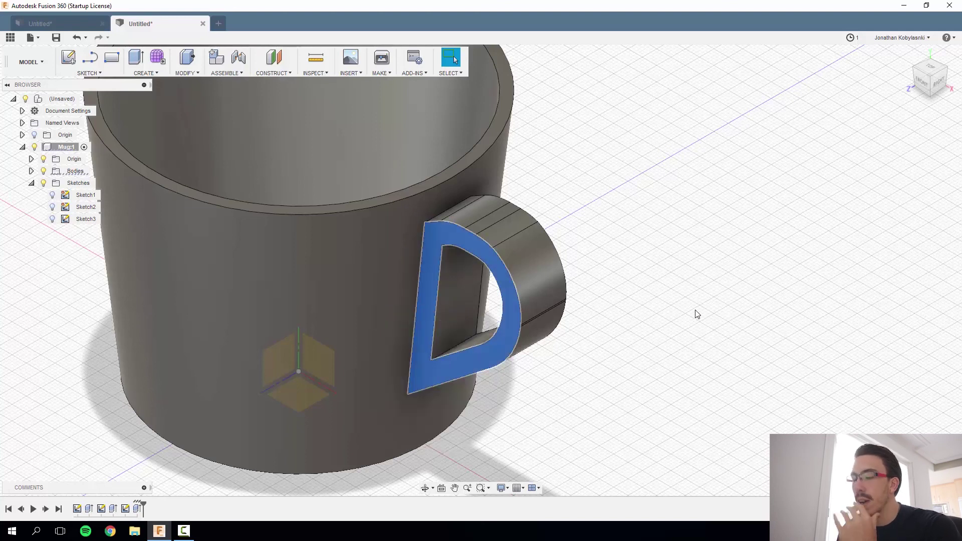
Undo the symmetric handle extrusion and return to the handle sketch
key(ctrl+z)
key(ctrl+z)
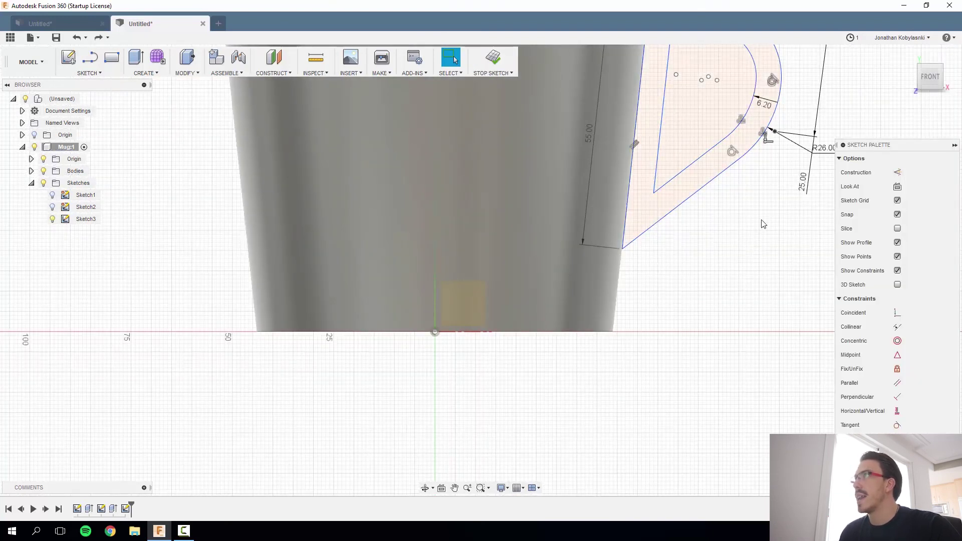
click(656, 79)
right_click(657, 79)
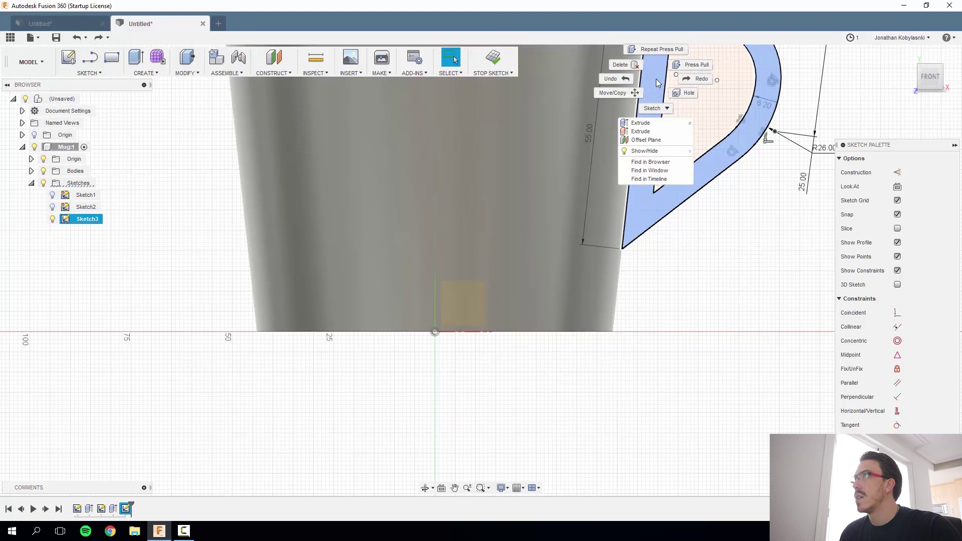
click(687, 321)
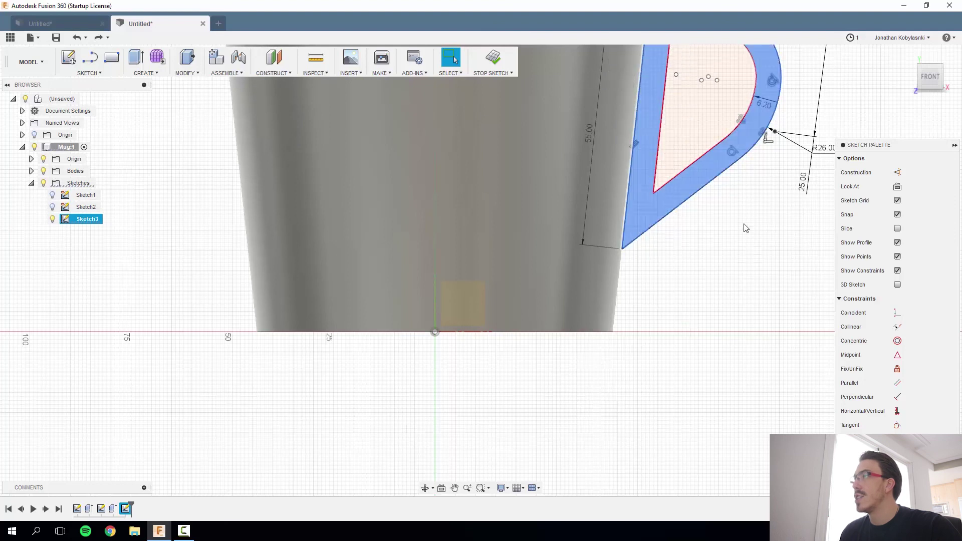
click(712, 255)
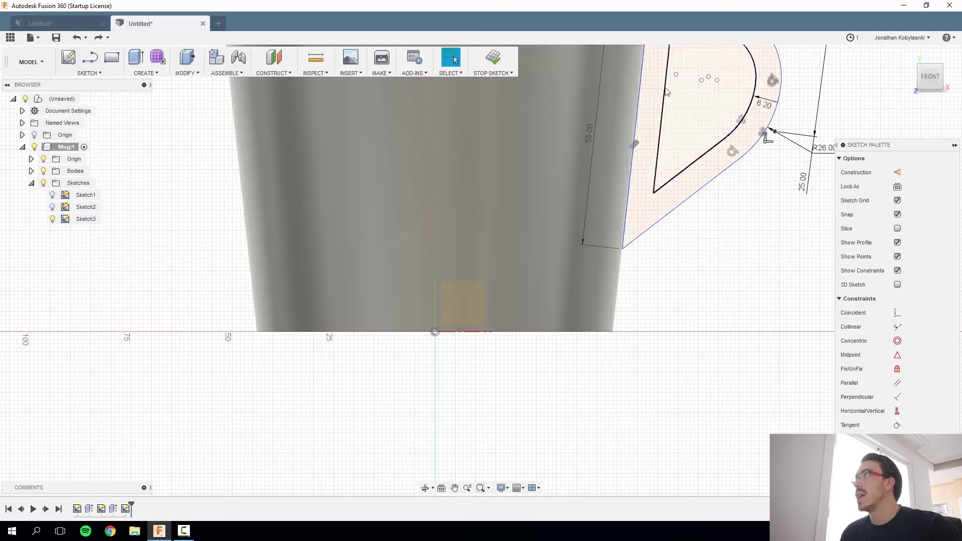
Try moving the inner loop's straight edge toward the mug wall in the handle sketch
drag(665, 89, 646, 102)
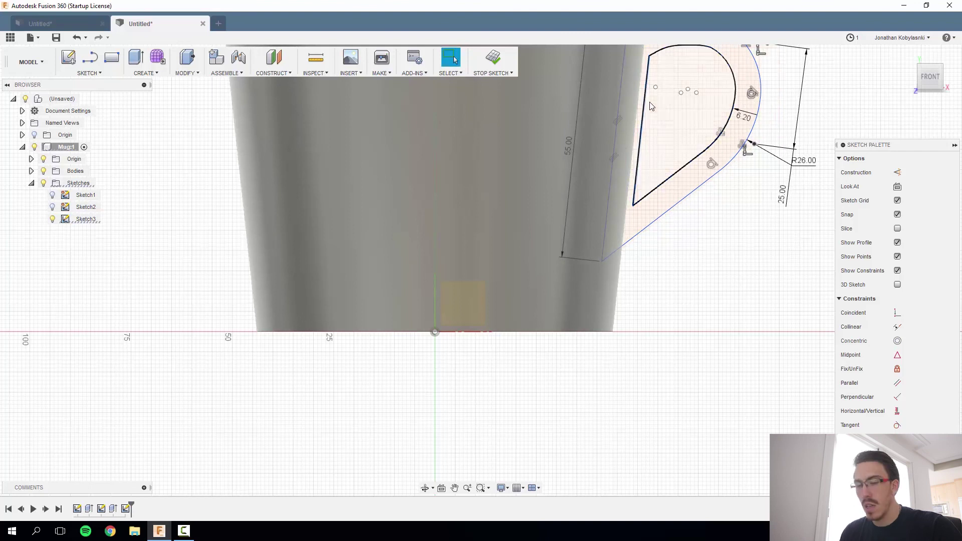
mouse_move(762, 221)
middle_down()
mouse_move(638, 391)
mouse_move(562, 385)
middle_up()
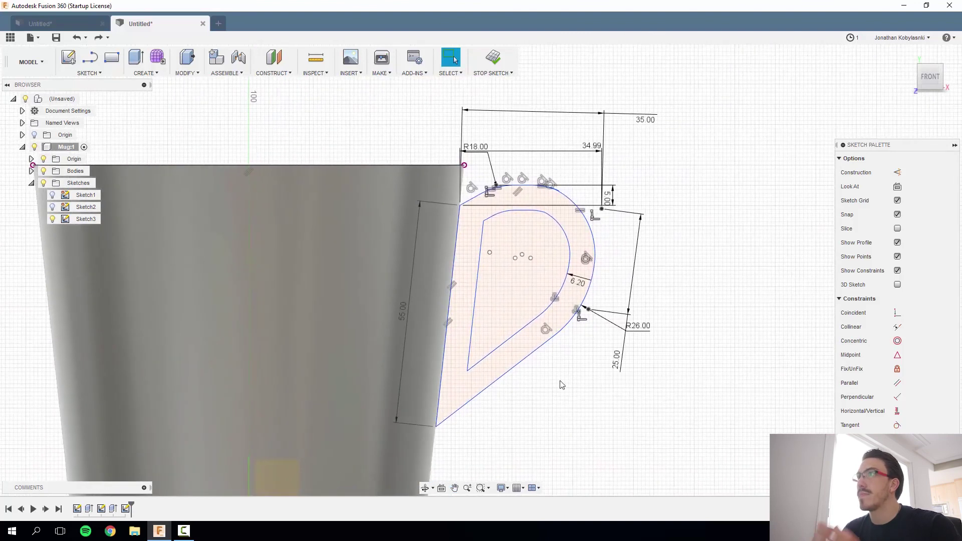
click(482, 239)
mouse_move(480, 240)
mouse_down()
mouse_move(461, 255)
mouse_move(372, 239)
mouse_move(644, 213)
mouse_move(622, 241)
mouse_move(466, 232)
mouse_up()
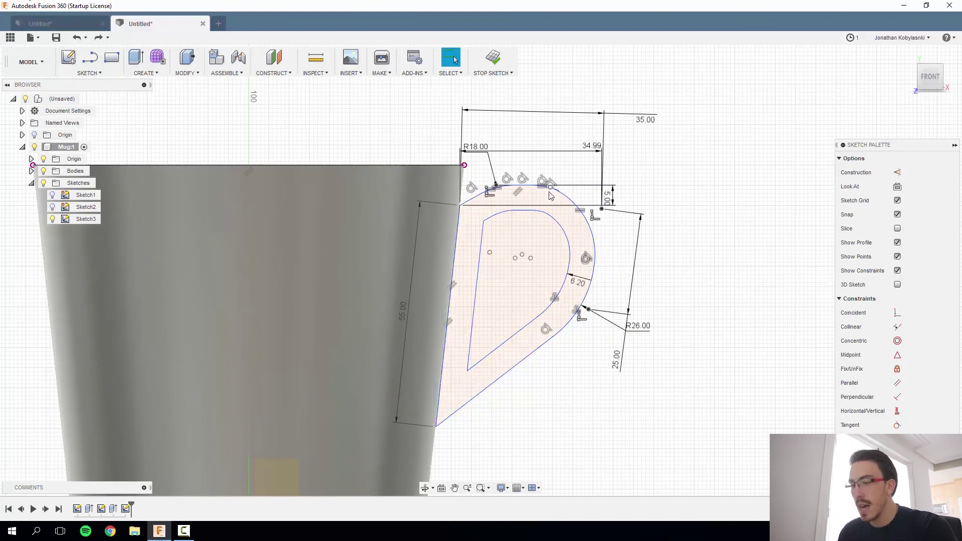
Draw two lines extending the inner handle loop's upper and lower edges to the mug's side wall
key(l)
click(486, 221)
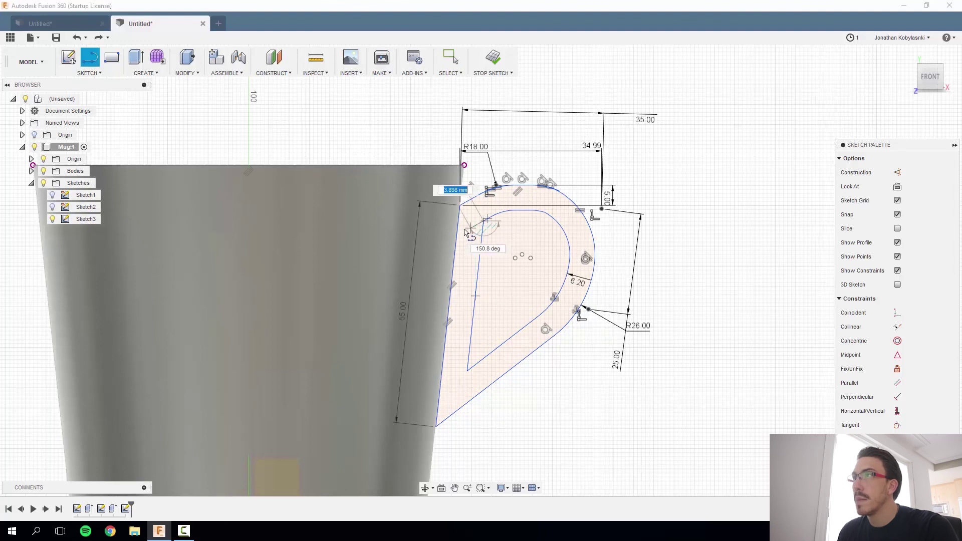
double_click(458, 236)
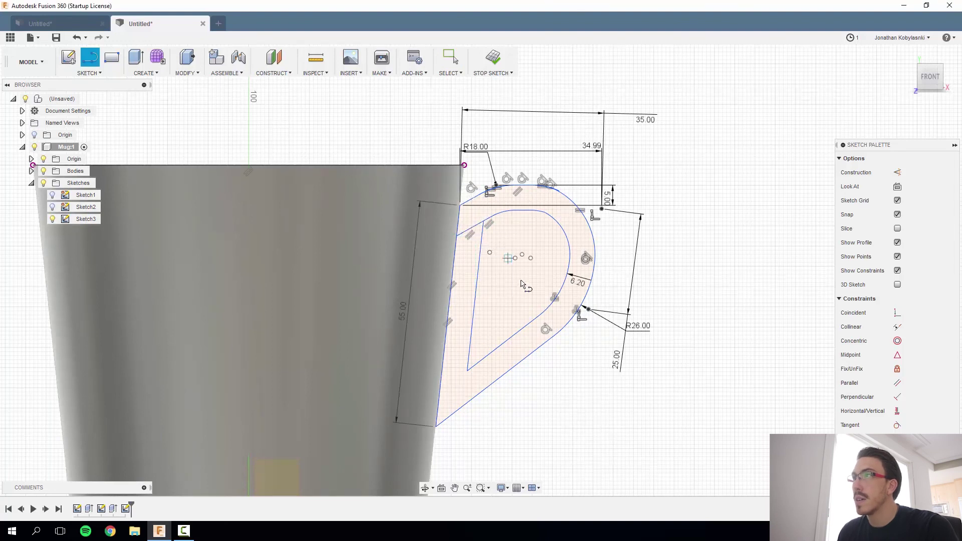
click(466, 372)
double_click(441, 395)
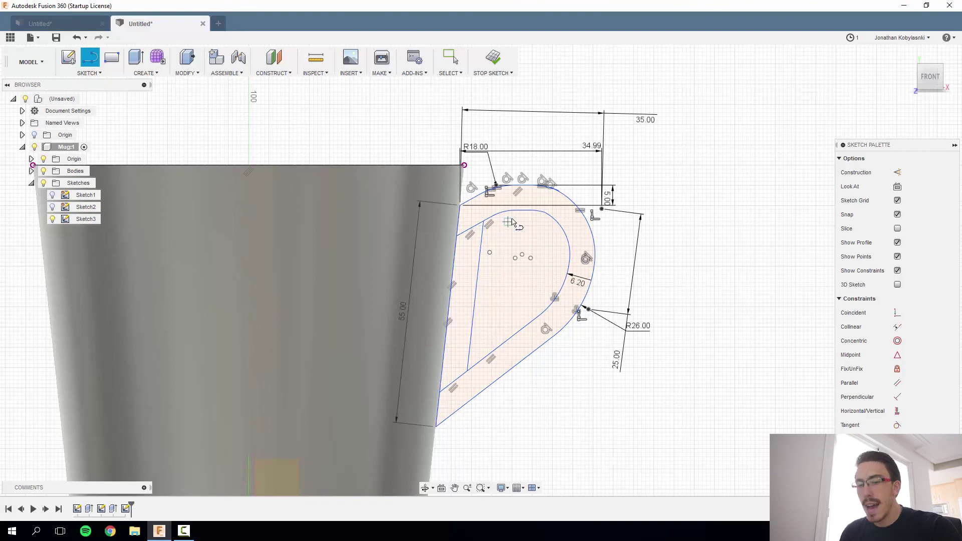
Try a one-sided extrusion of the C-shaped handle profile and undo it
key(q)
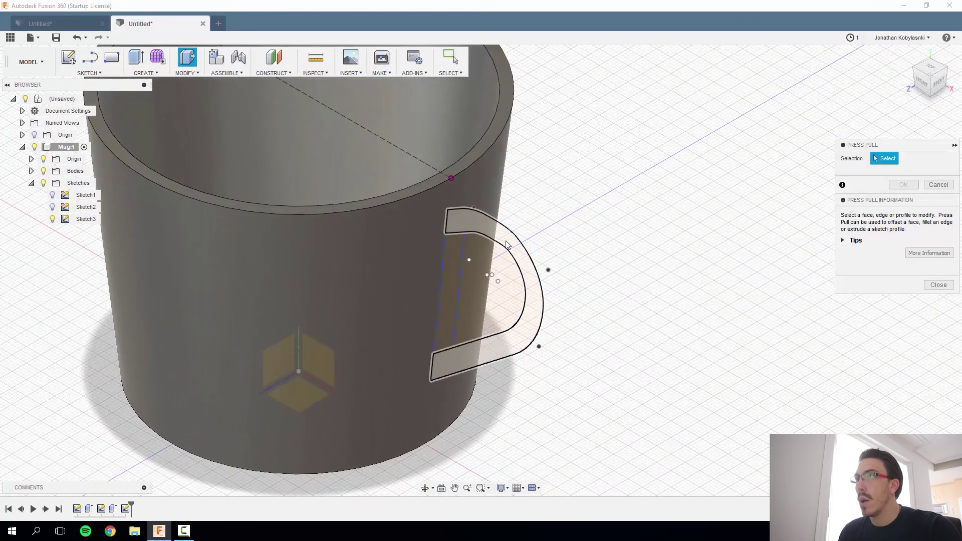
click(507, 246)
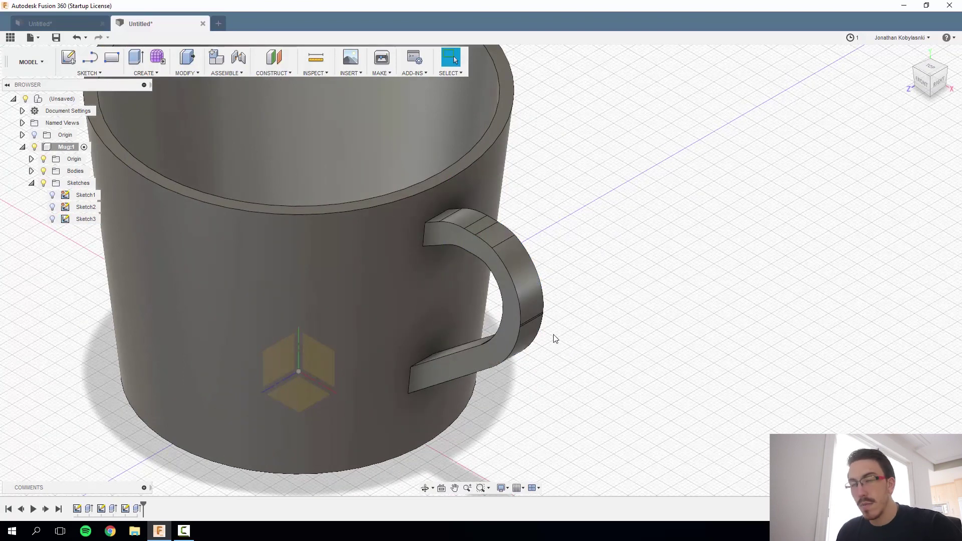
key(ctrl+z)
key(ctrl+y)
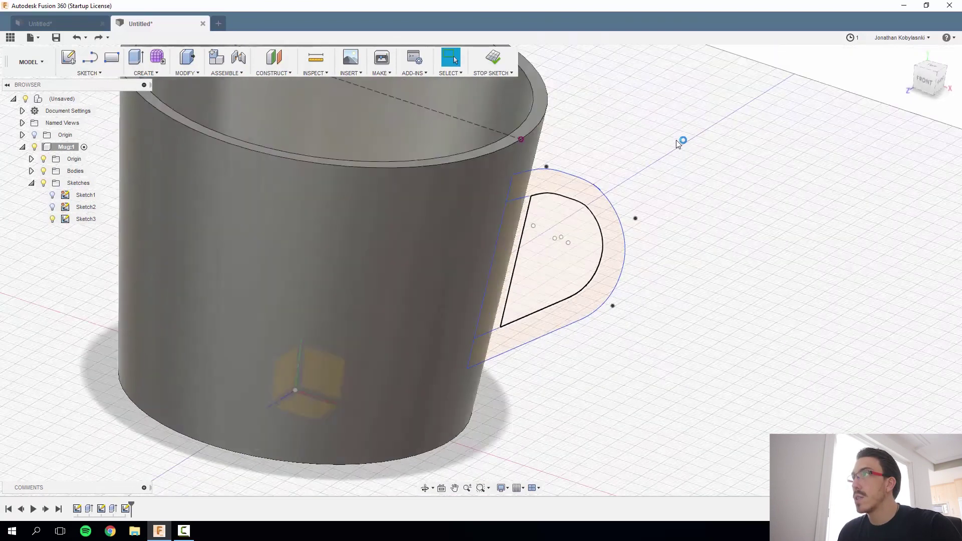
Extrude the C-shaped handle profile symmetrically as a new body
key(q)
click(506, 236)
click(917, 187)
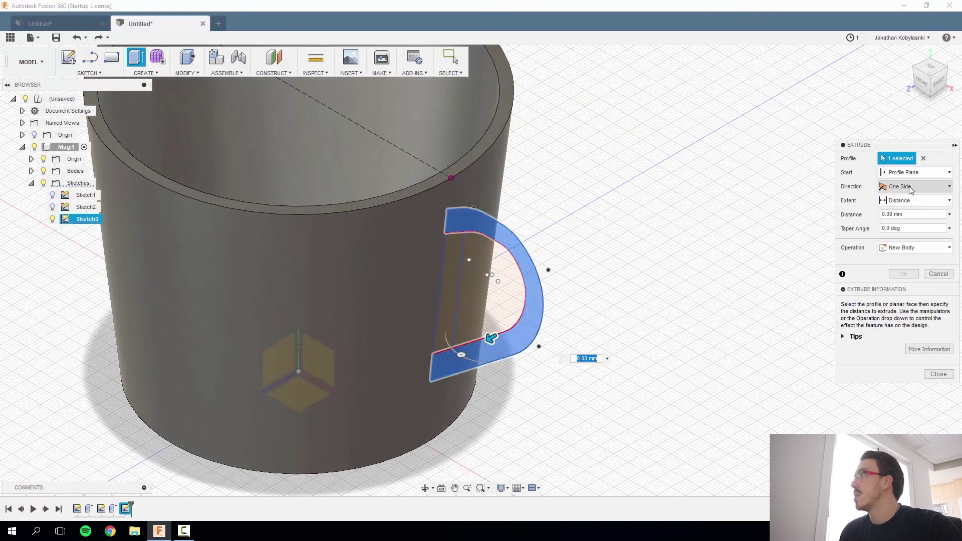
click(896, 226)
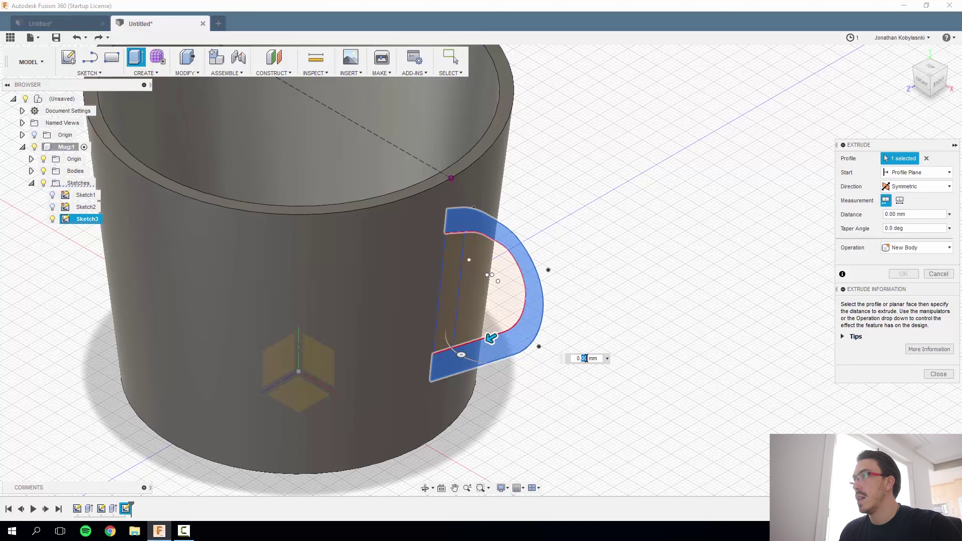
key(Return)
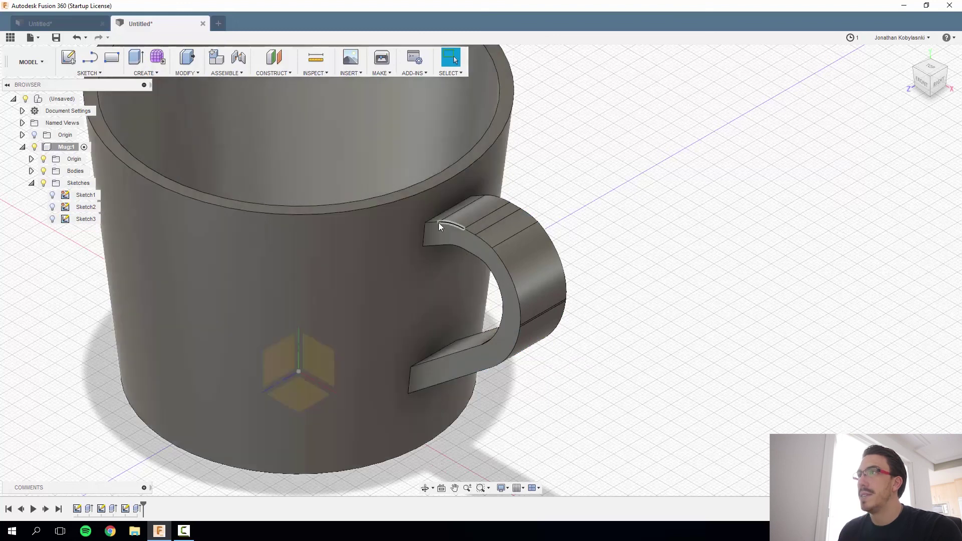
Examine how the handle's upper end meets the mug's outer wall
click(438, 241)
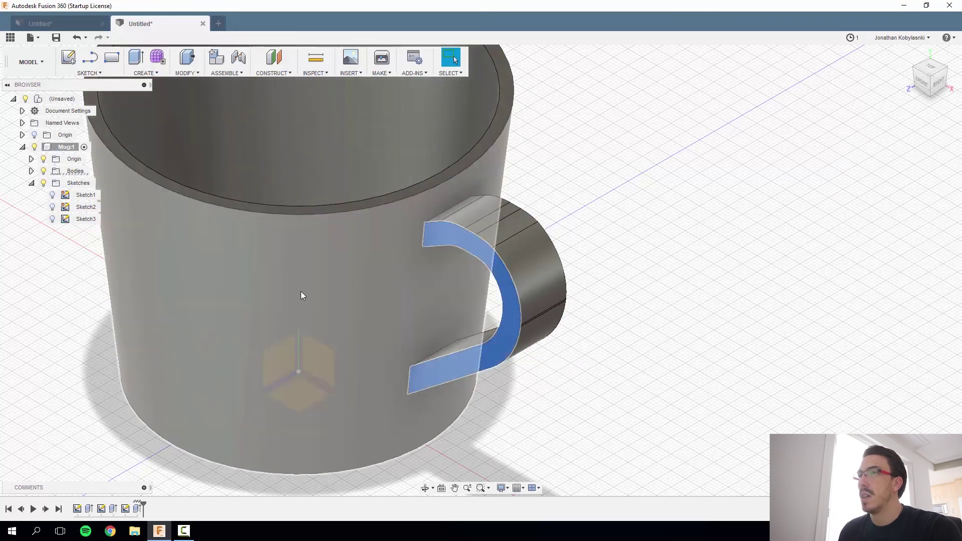
scroll(304, 289, down, 2)
scroll(461, 238, up, 2)
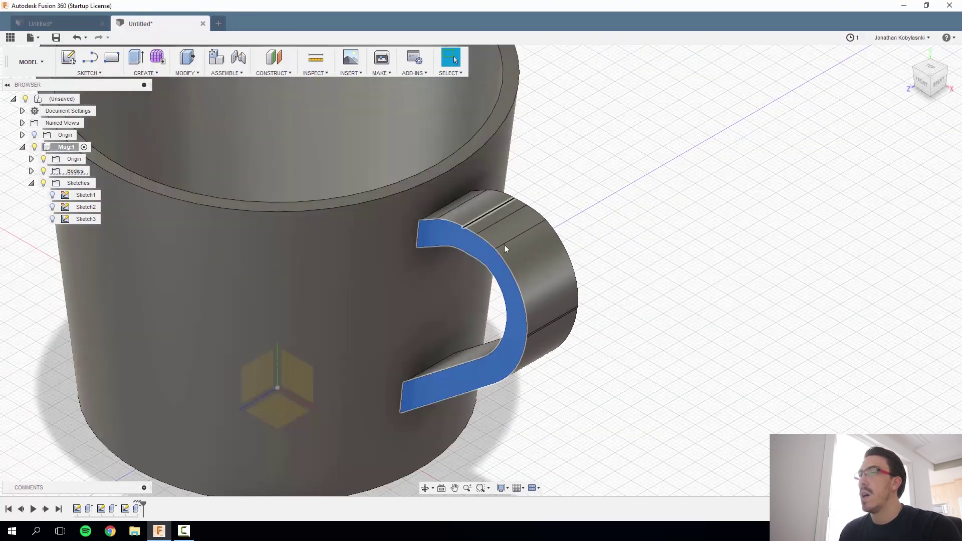
click(617, 275)
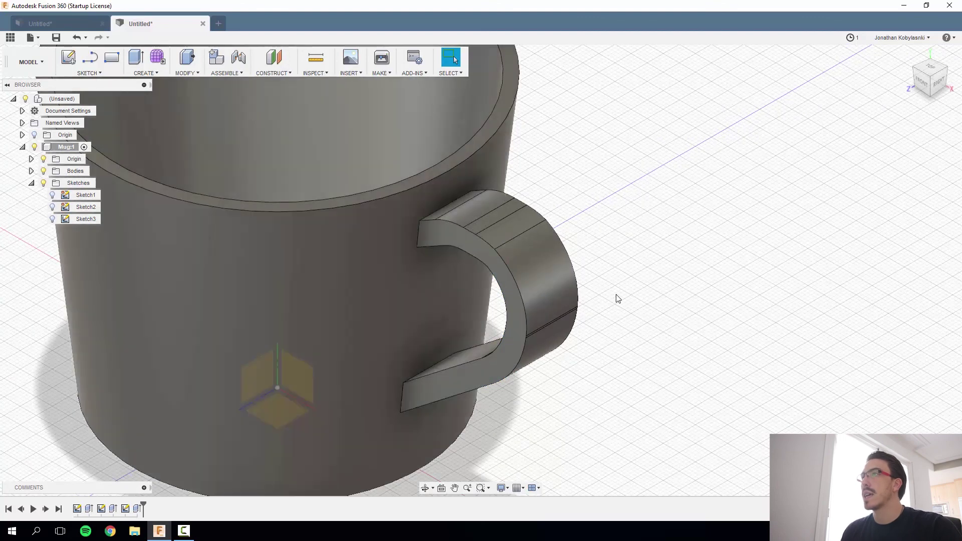
middle_drag(617, 297, 651, 297)
shift+middle_drag(623, 333, 651, 313)
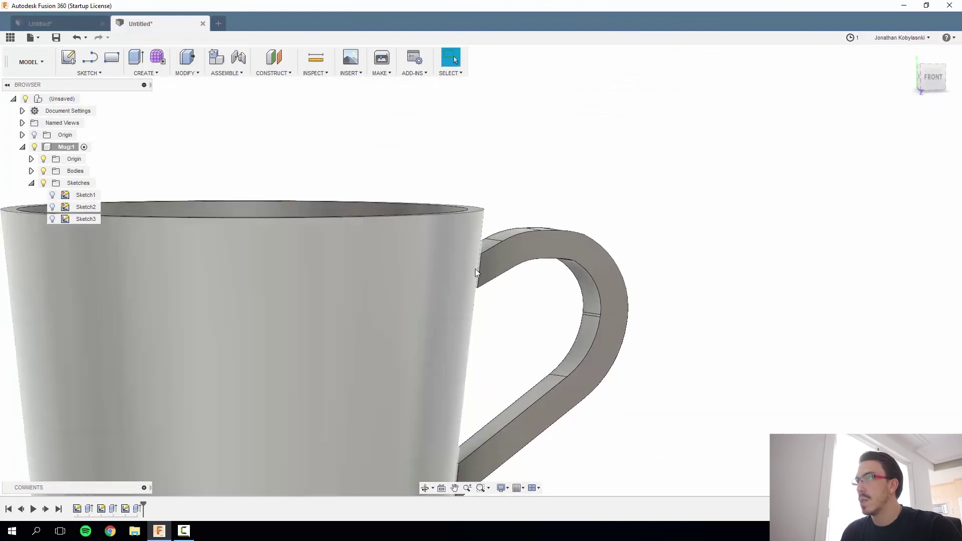
scroll(475, 271, down, 5)
scroll(477, 272, up, 10)
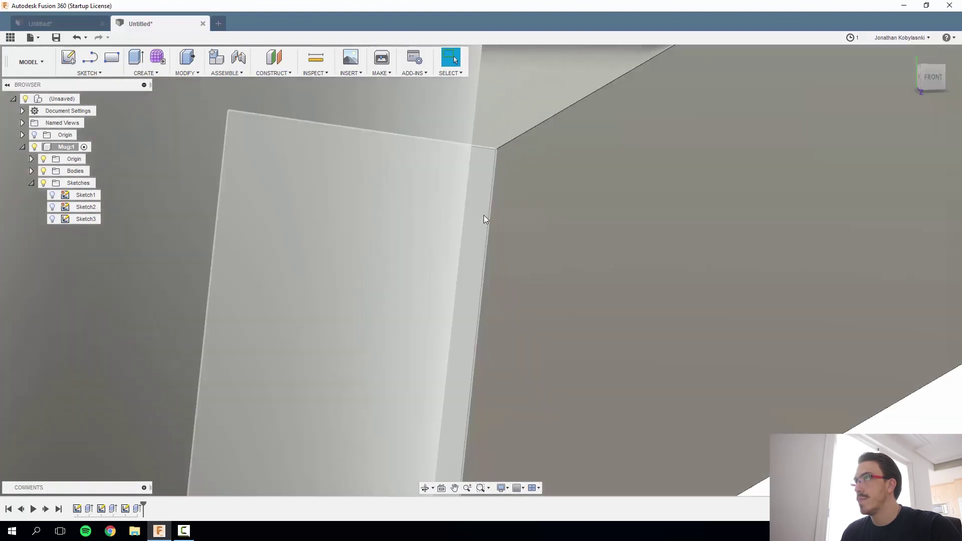
Offset the handle's upper end face 1 mm into the mug wall
click(484, 219)
scroll(484, 219, up, 3)
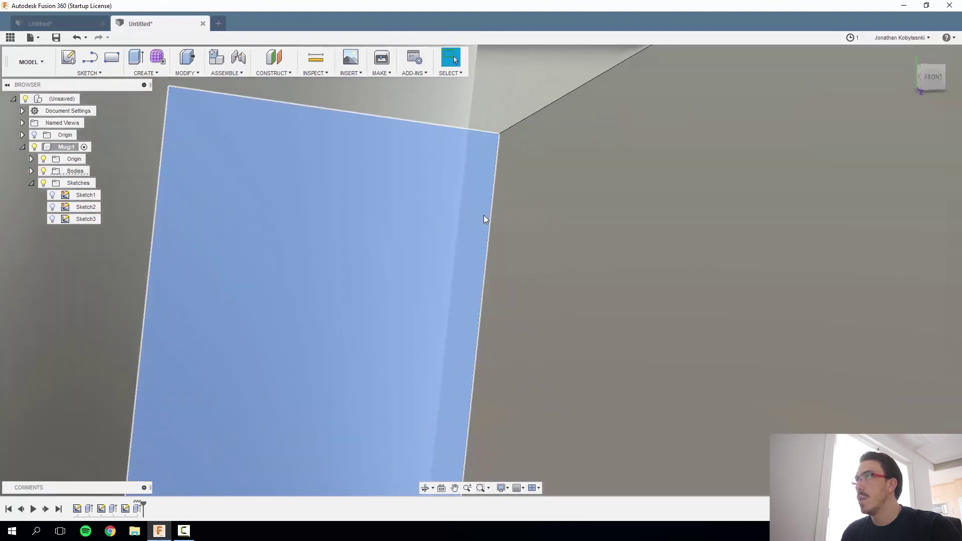
scroll(484, 219, down, 4)
scroll(485, 219, down, 5)
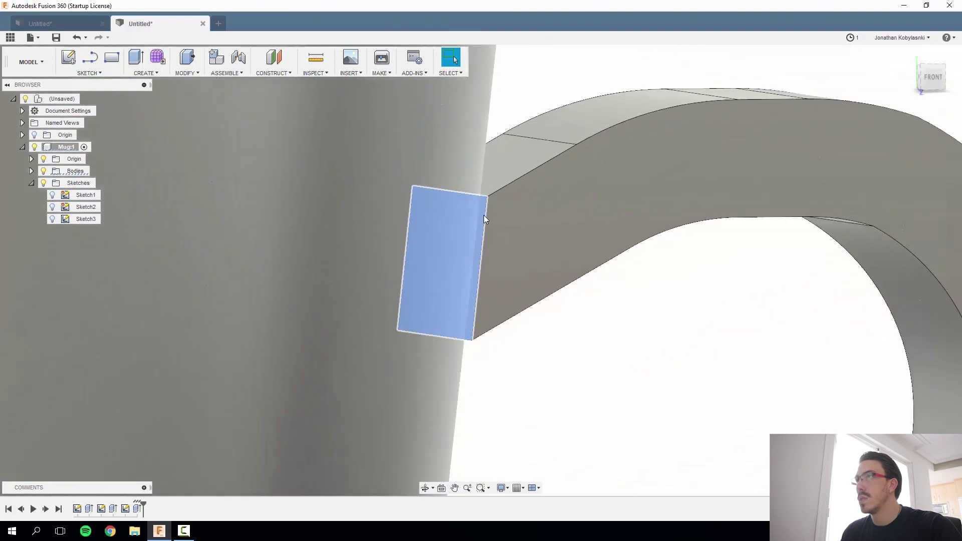
key(q)
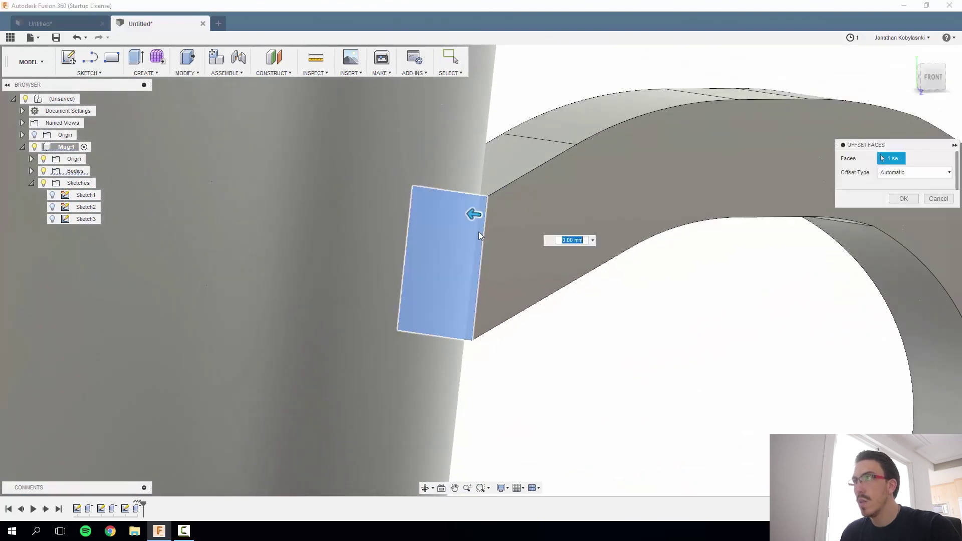
drag(473, 213, 460, 221)
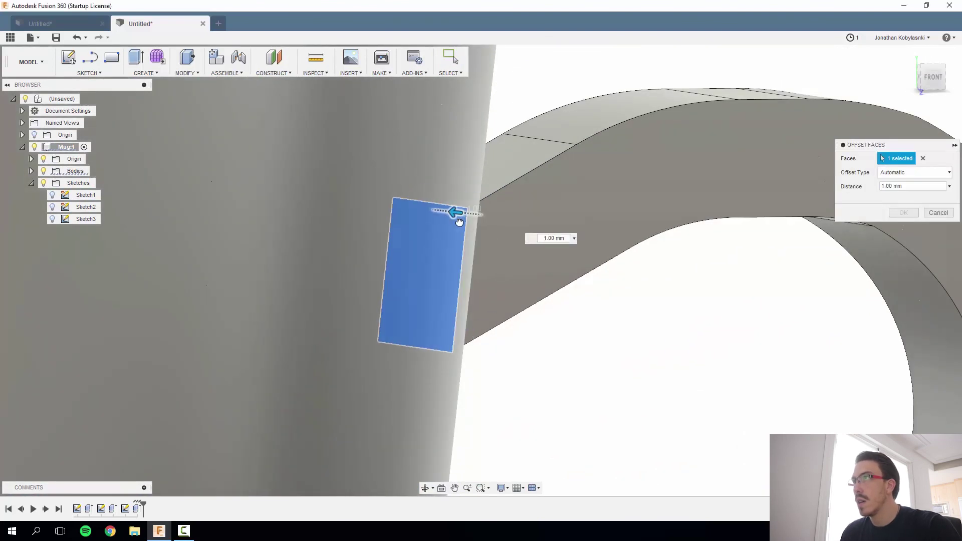
middle_drag(495, 255, 478, 244)
mouse_move(600, 305)
shift+middle_down()
mouse_move(558, 318)
mouse_move(593, 288)
mouse_move(578, 311)
mouse_move(616, 344)
mouse_move(599, 371)
mouse_move(559, 347)
mouse_move(584, 311)
mouse_move(607, 301)
shift+middle_up()
drag(443, 198, 429, 214)
shift+middle_drag(382, 241, 416, 219)
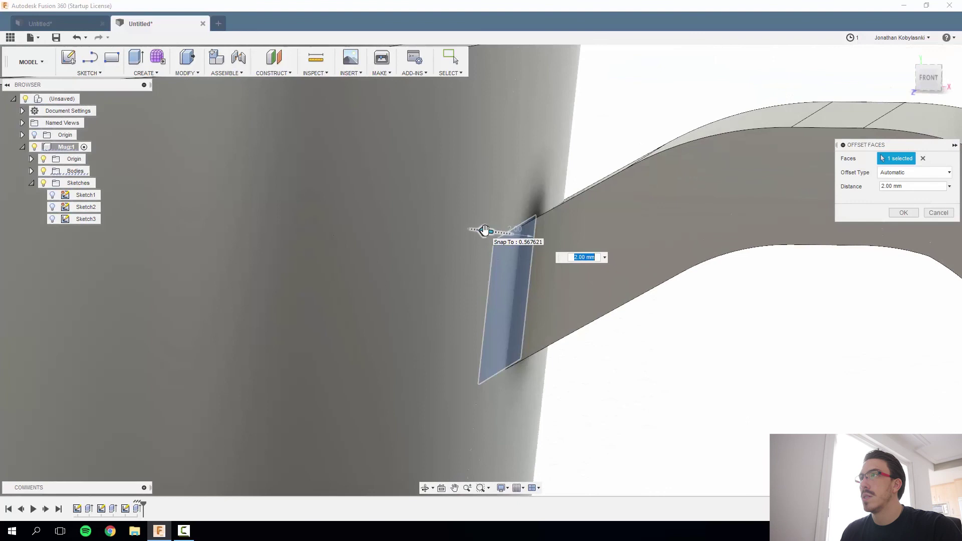
drag(486, 230, 506, 232)
shift+middle_drag(579, 329, 489, 413)
key(Return)
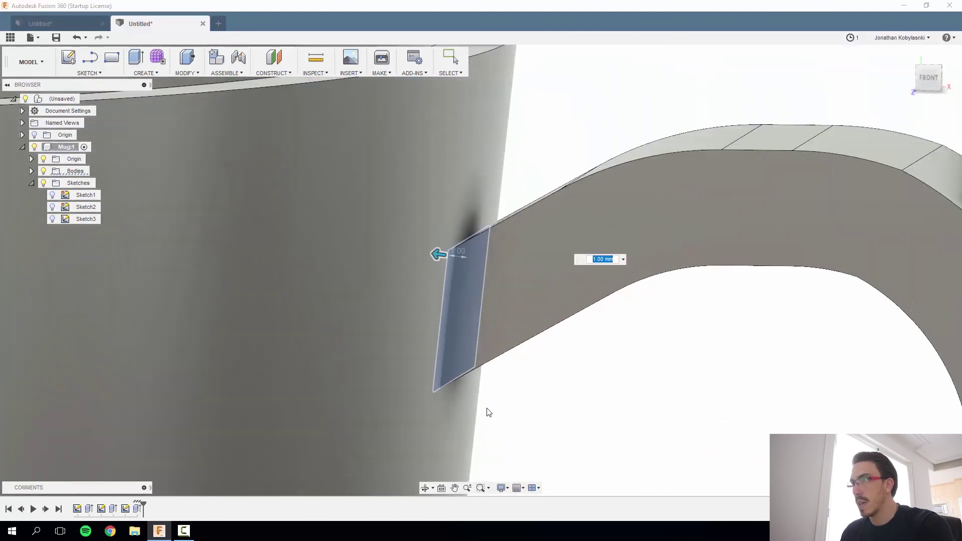
Offset the handle's lower end face 1 mm into the mug wall
scroll(485, 444, down, 5)
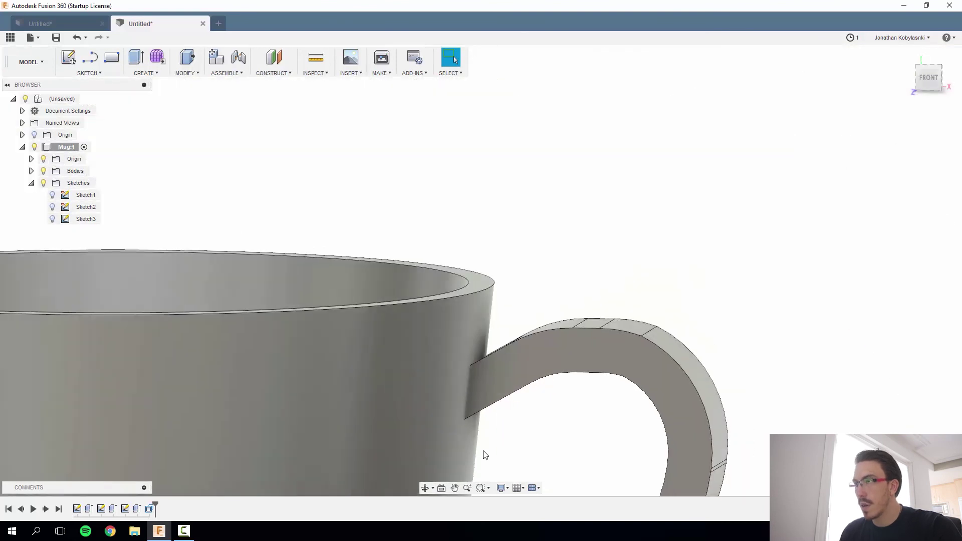
shift+middle_drag(525, 444, 637, 183)
scroll(584, 272, down, 3)
scroll(576, 256, up, 8)
scroll(594, 258, up, 4)
middle_drag(685, 363, 572, 331)
scroll(650, 396, up, 1)
middle_drag(652, 396, 690, 340)
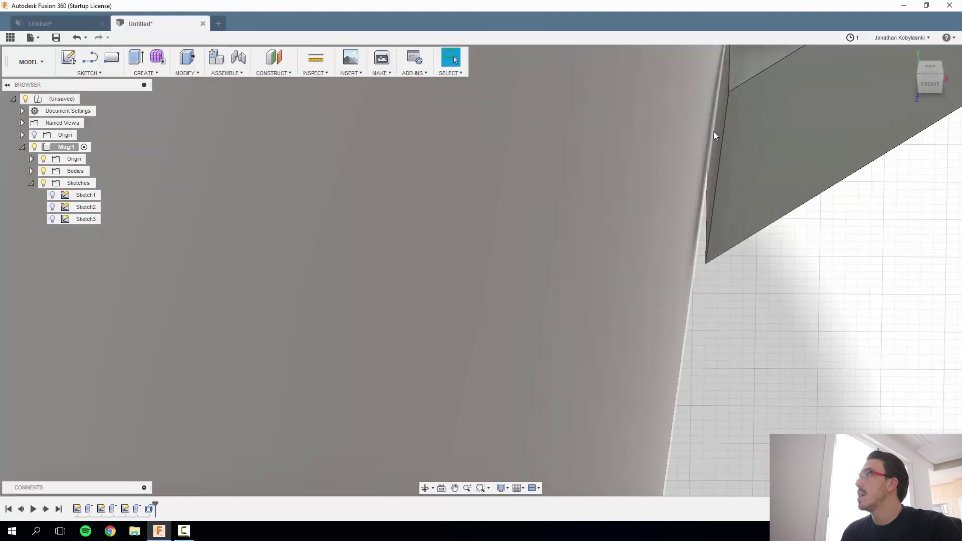
click(719, 128)
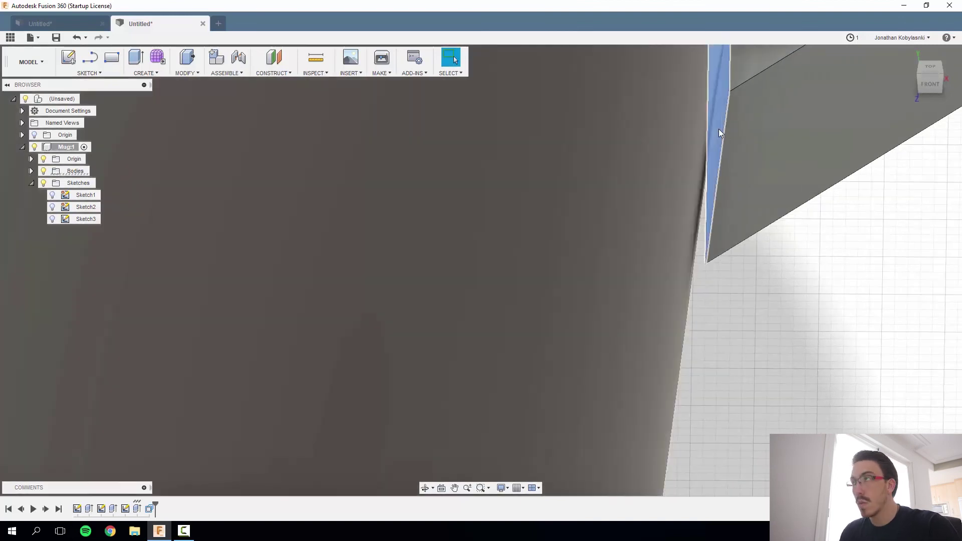
key(q)
drag(718, 129, 708, 133)
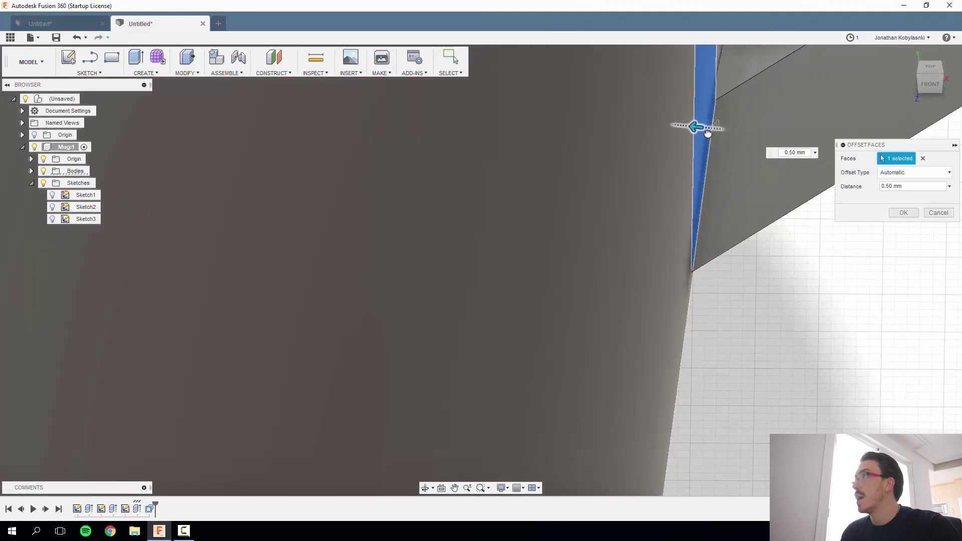
middle_drag(758, 286, 470, 416)
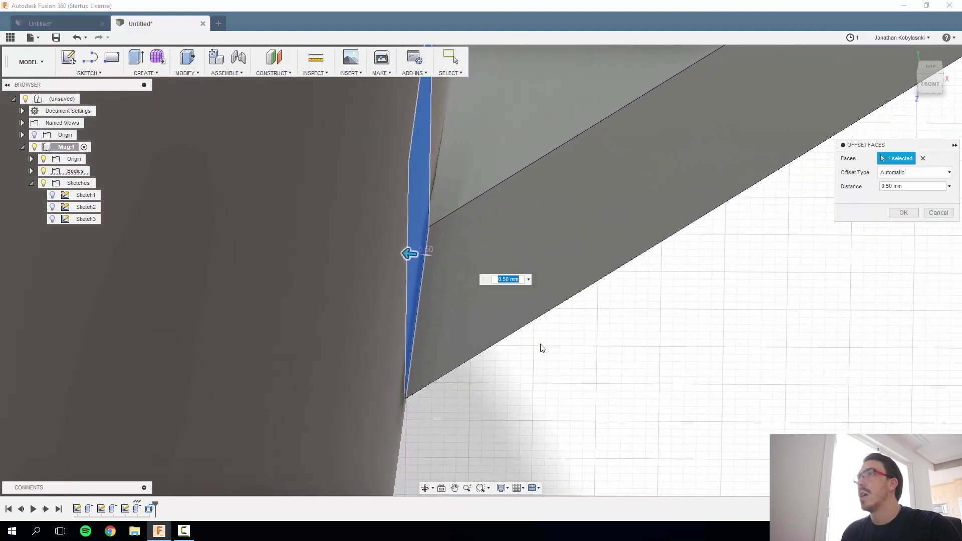
text(1)
key(Return)
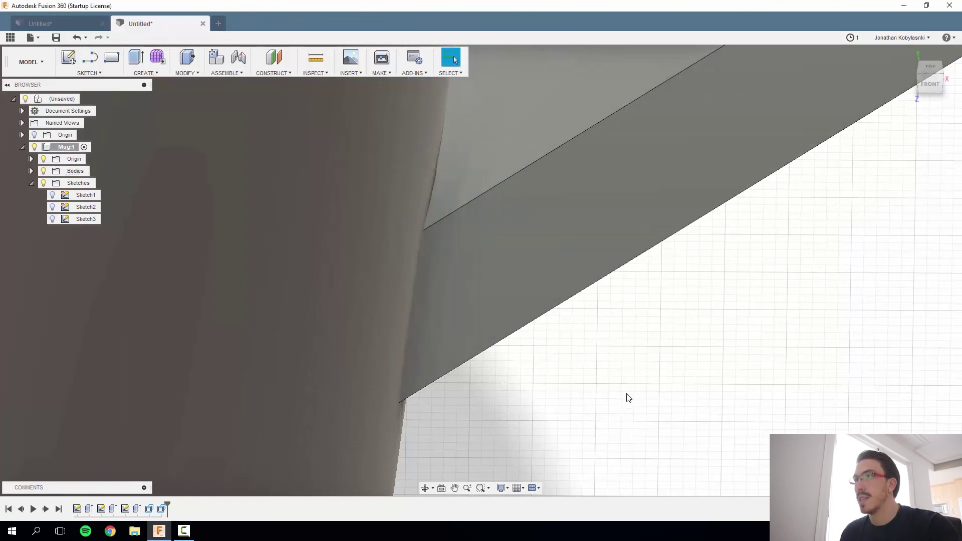
Round the handle's inner and outer long edges on both sides with a constant-radius fillet of 3 mm
scroll(629, 399, down, 6)
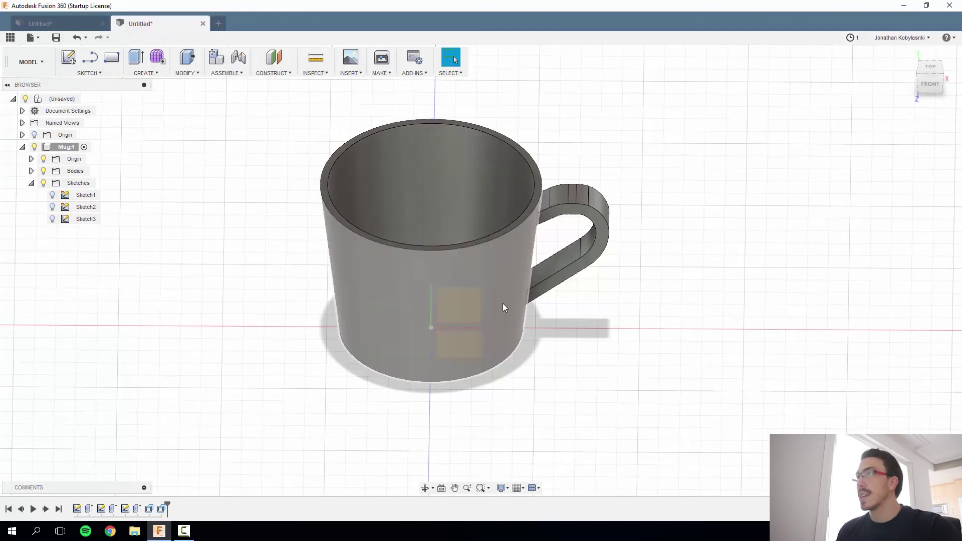
key(f)
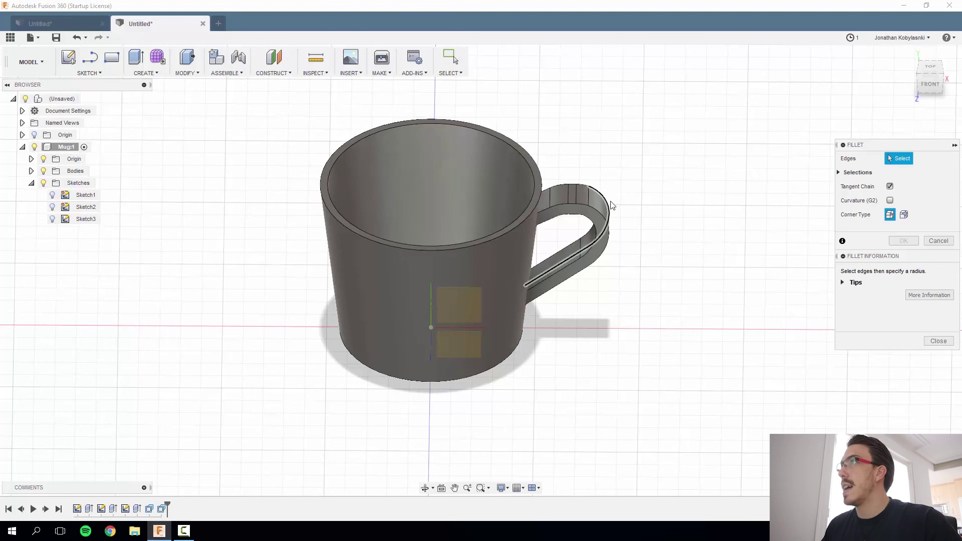
click(554, 207)
click(555, 206)
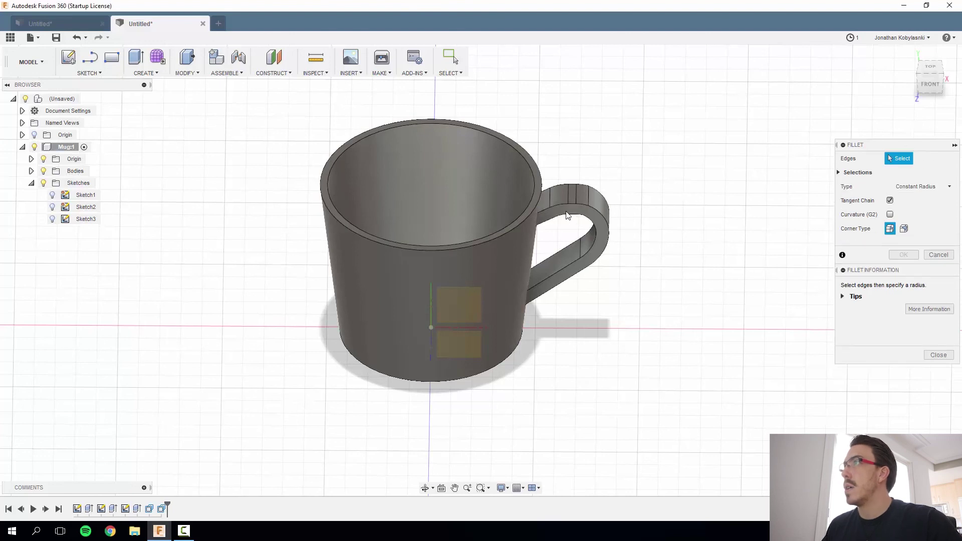
click(597, 213)
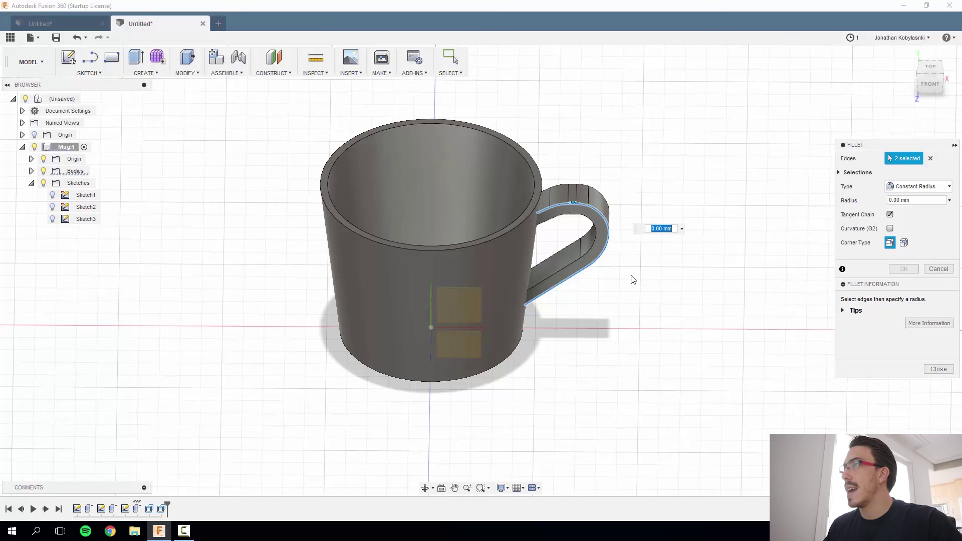
click(560, 268)
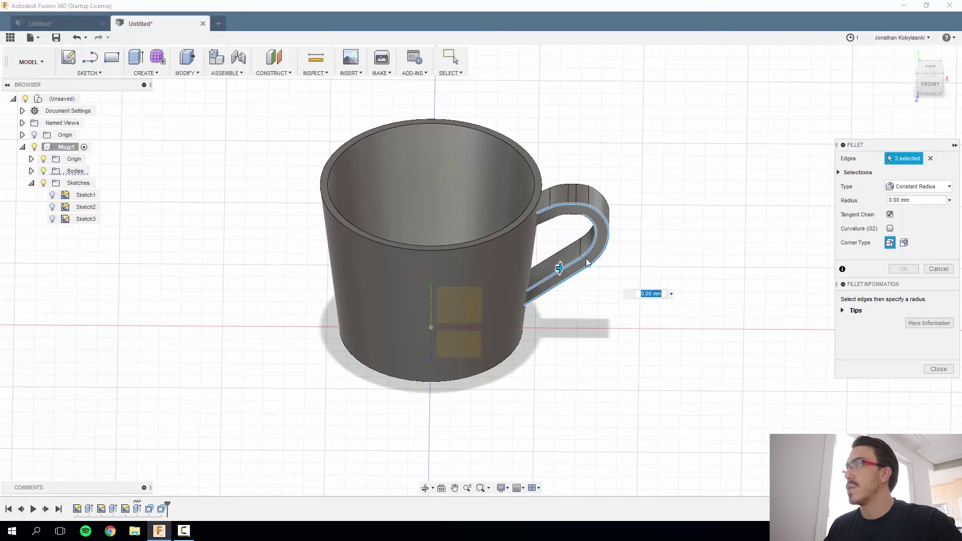
click(573, 219)
shift+middle_drag(703, 304, 489, 286)
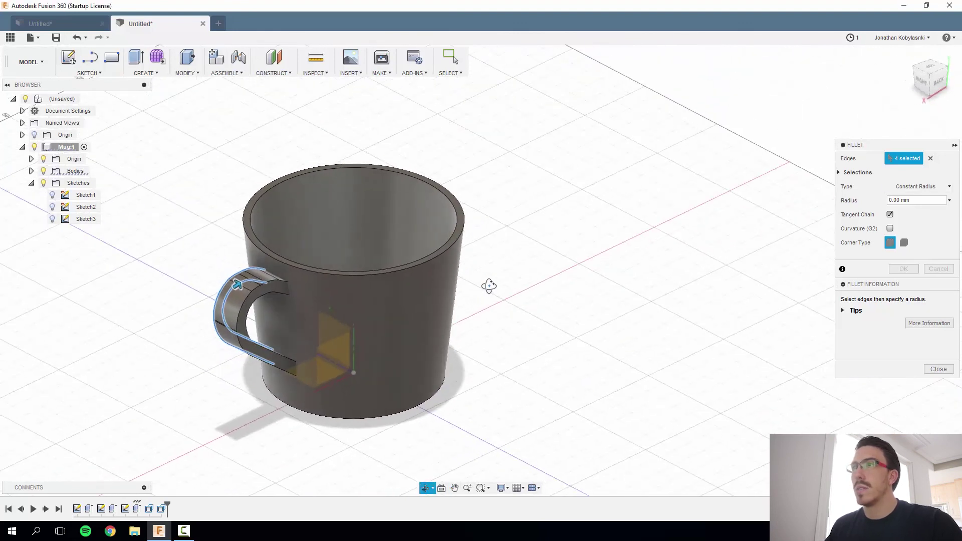
click(269, 287)
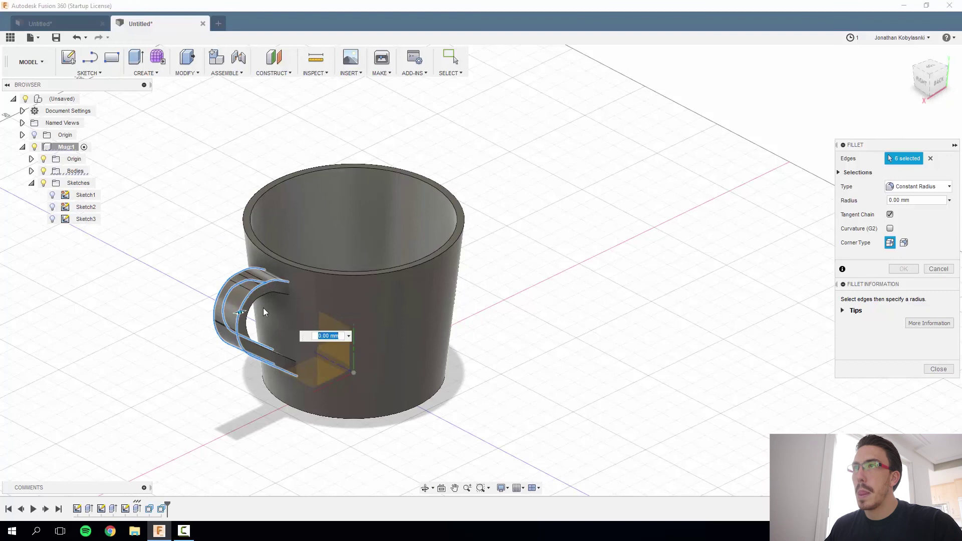
click(245, 317)
click(247, 318)
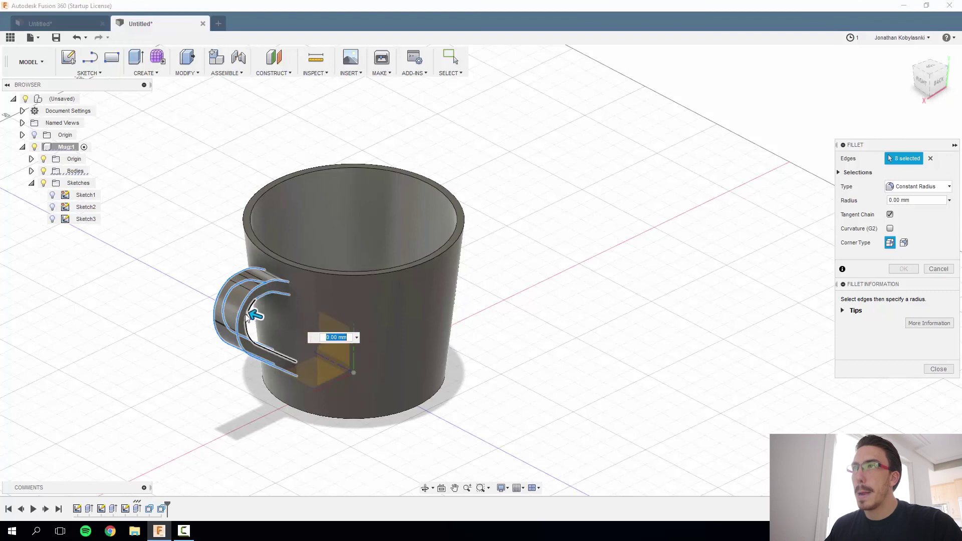
scroll(245, 326, up, 3)
scroll(247, 331, up, 2)
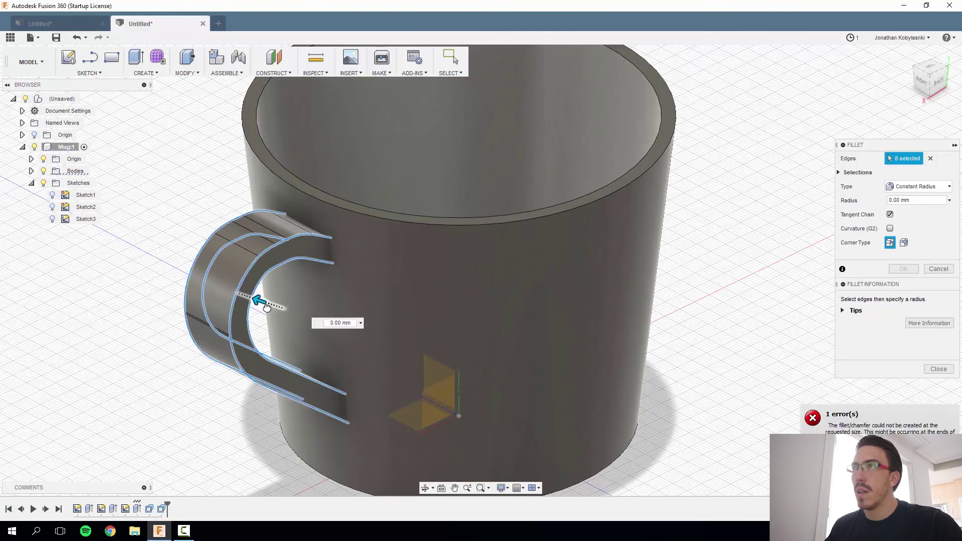
drag(258, 301, 260, 299)
text(1)
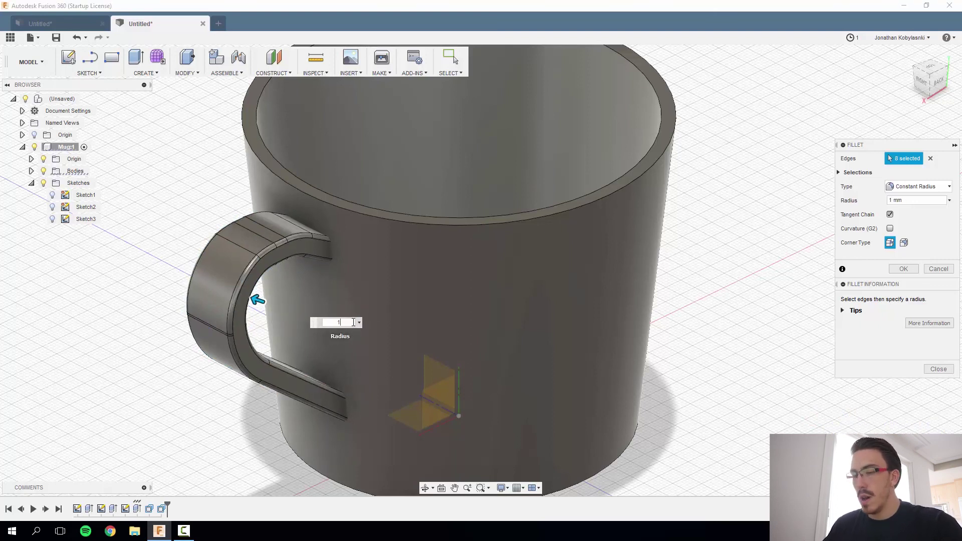
text(5)
key(Return)
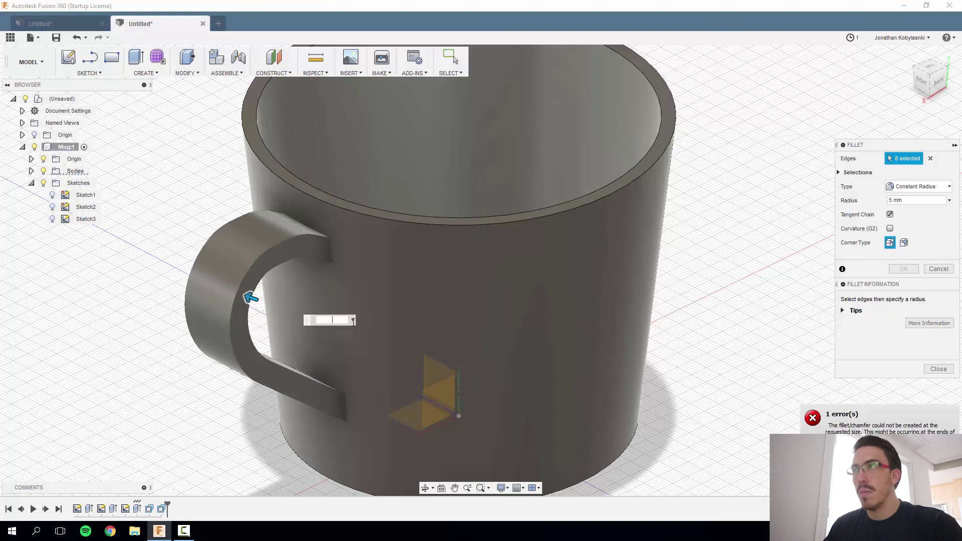
text(4)
key(BackSpace)
text(3)
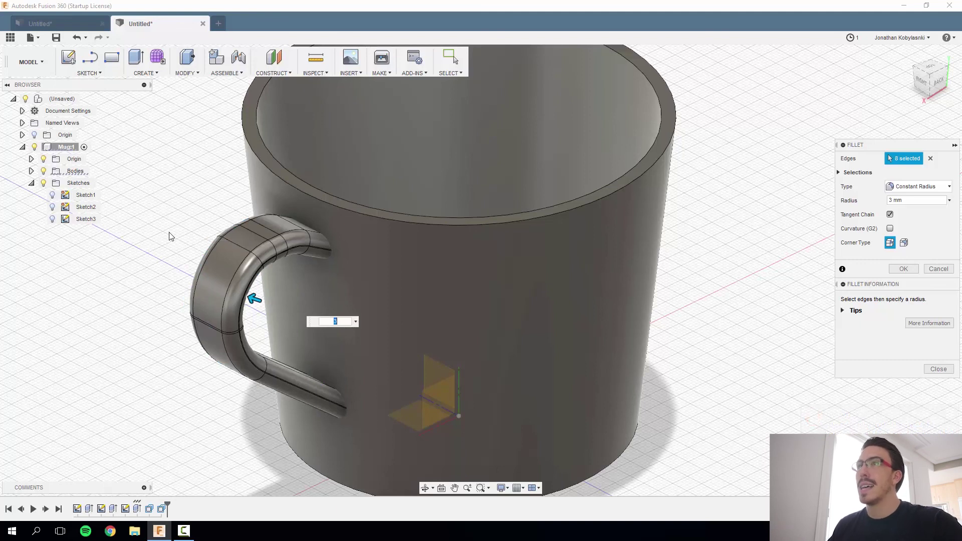
key(Return)
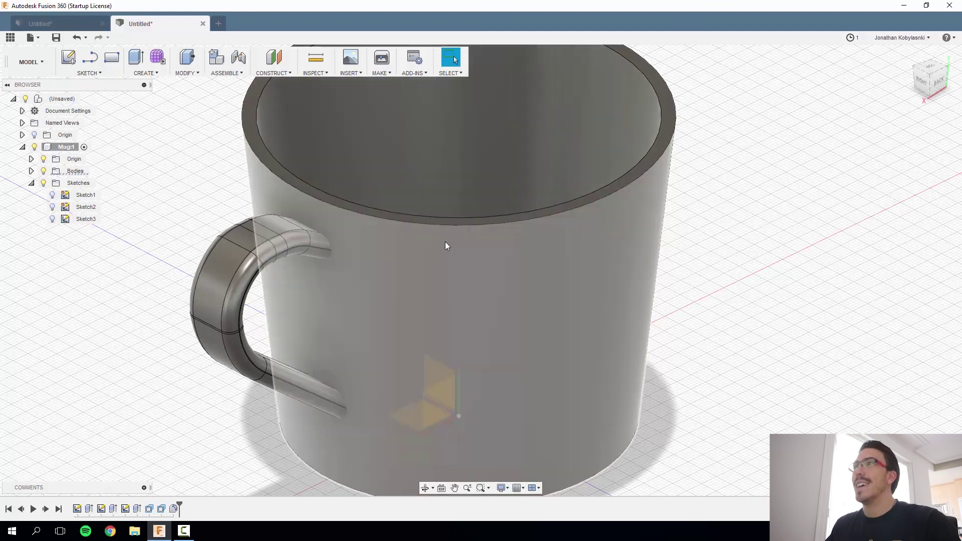
Fillet the inner and outer edges of the mug's rim with a 2 mm radius
click(442, 242)
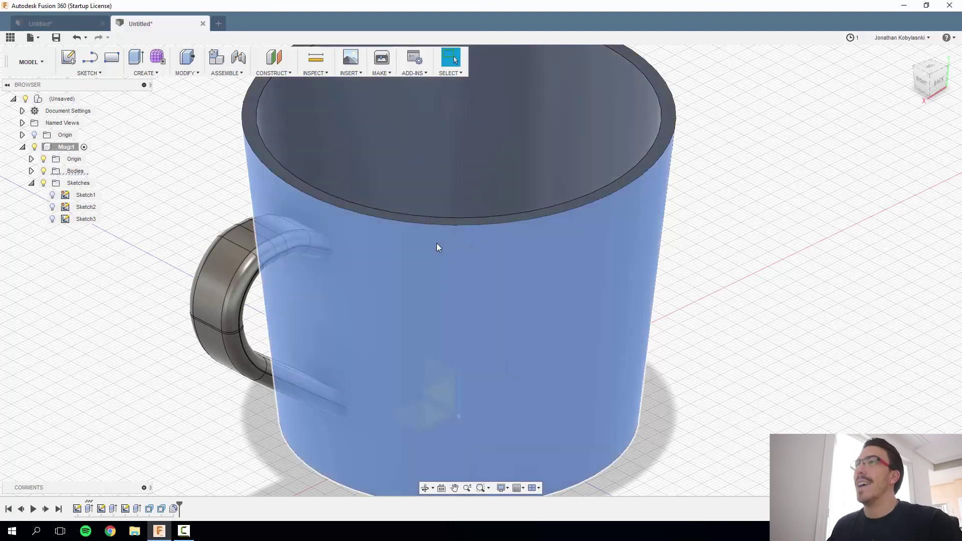
click(775, 217)
key(f)
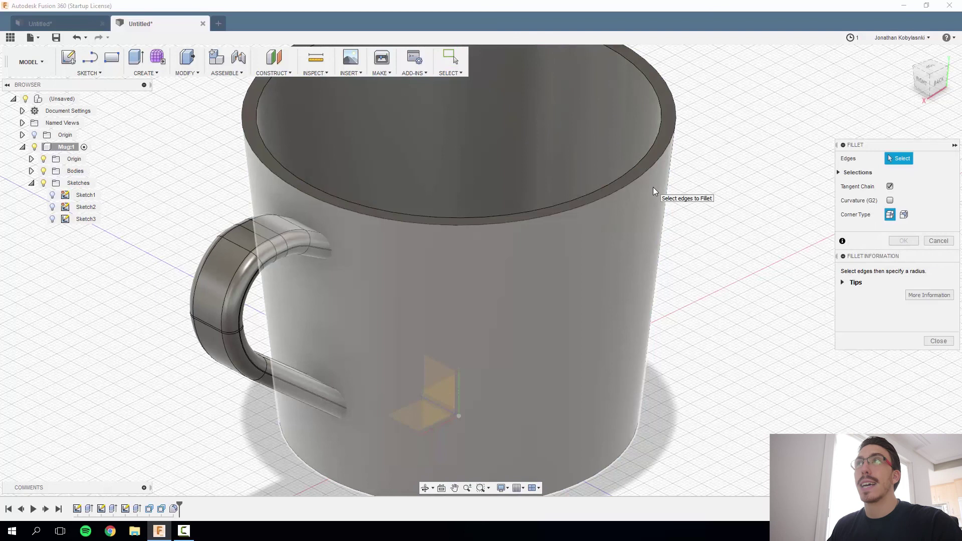
click(562, 210)
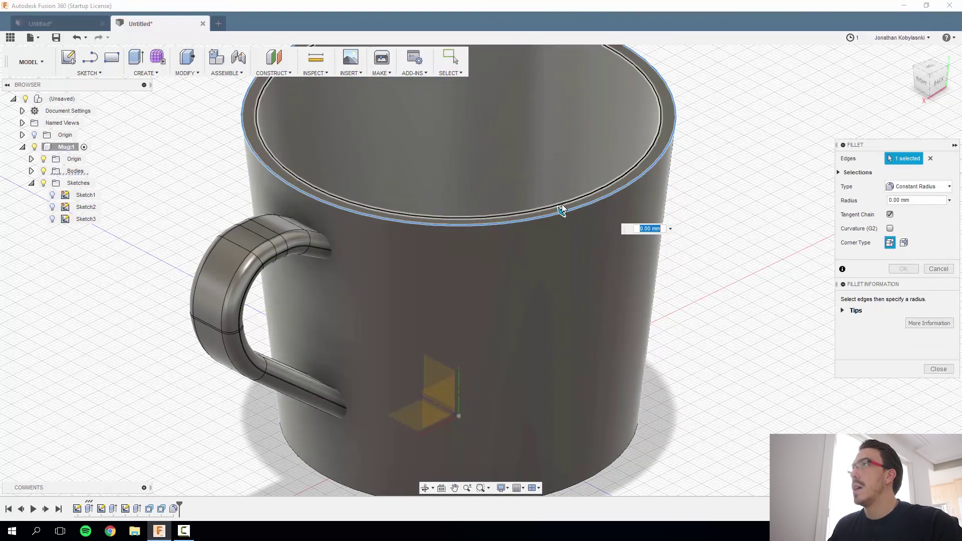
click(559, 195)
text(2)
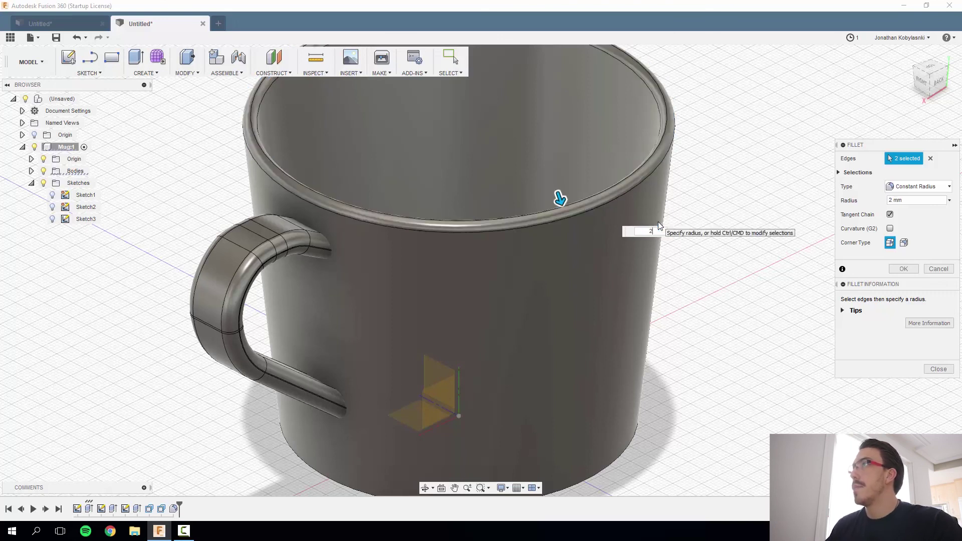
key(Return)
Fillet the outer edge of the mug's base with a 6 mm radius
shift+middle_drag(127, 390, 389, 309)
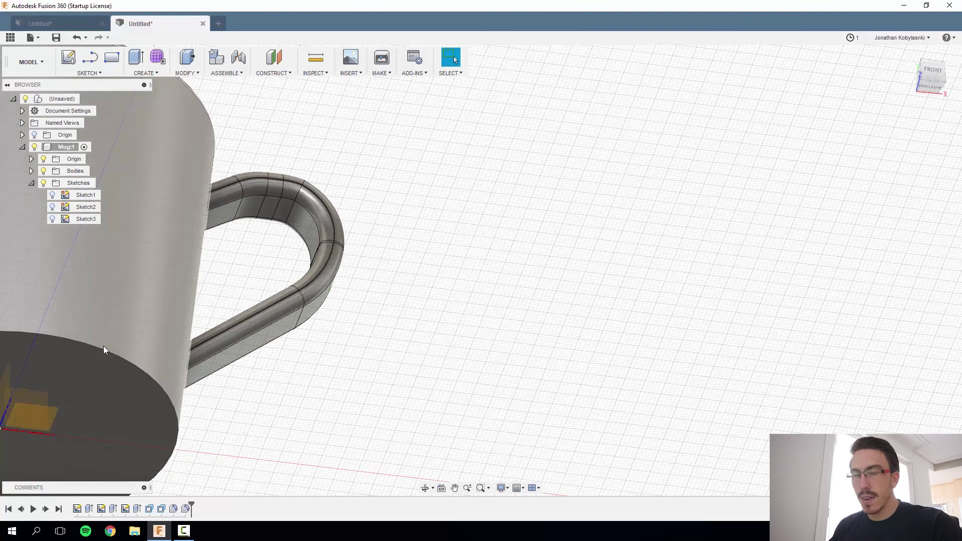
key(f)
click(100, 351)
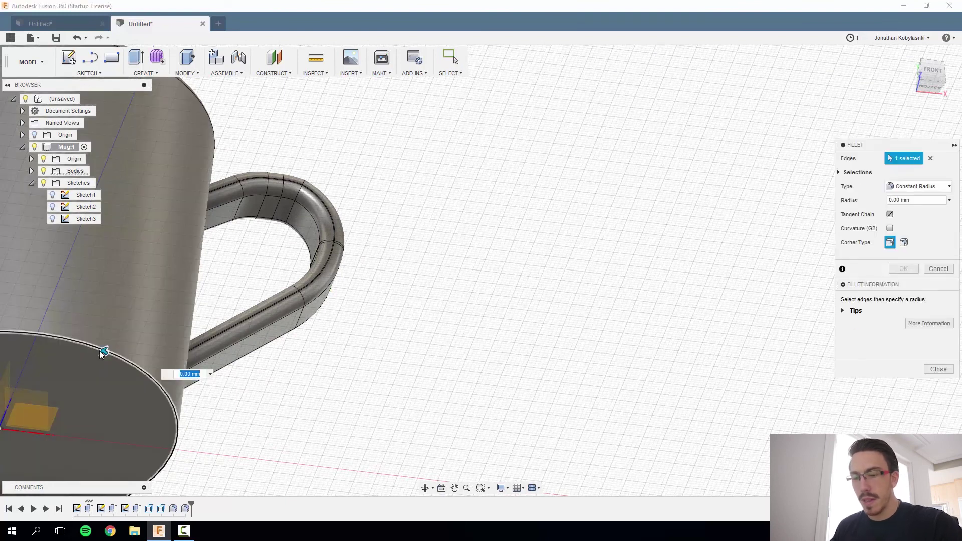
text(5)
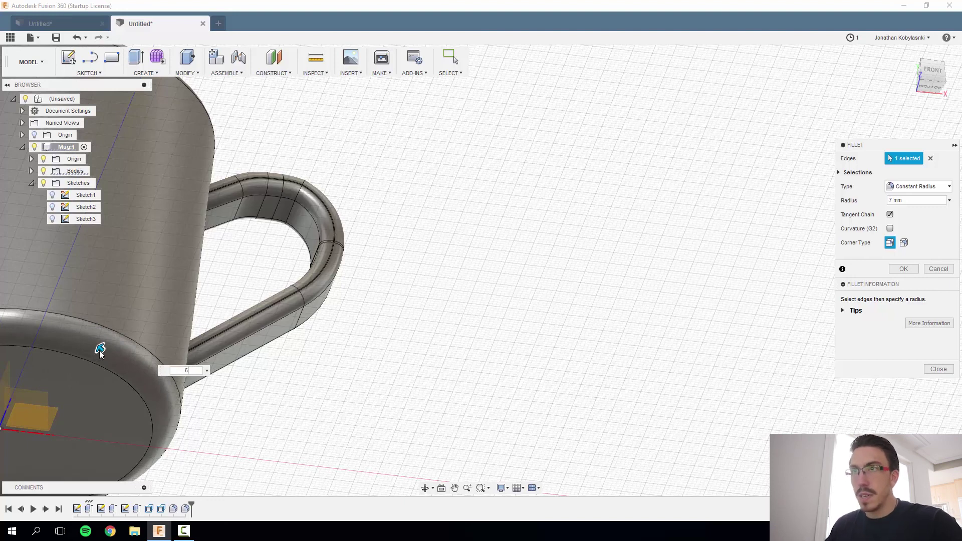
key(Return)
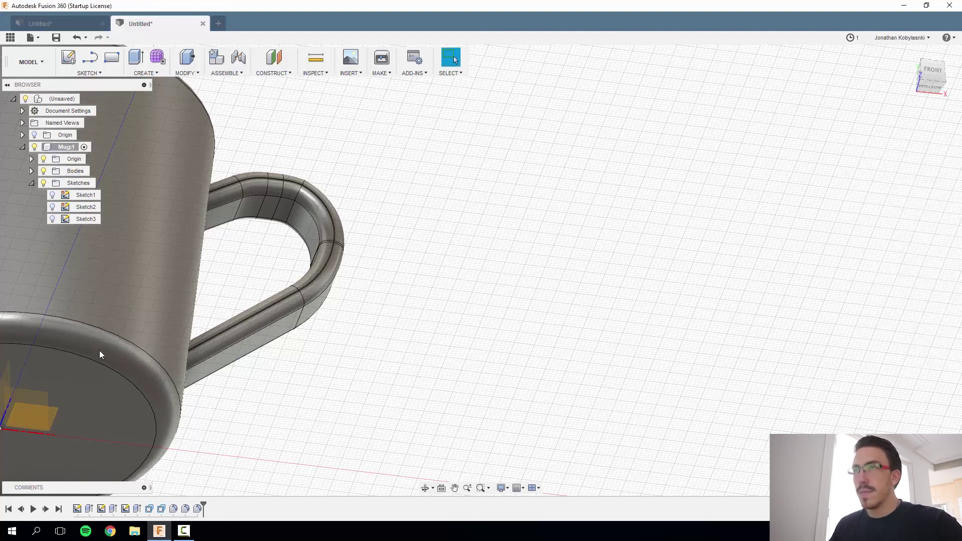
Try to fillet both junctions between the handle ends and the mug's outer wall, starting with a 2 mm radius
middle_drag(397, 284, 851, 280)
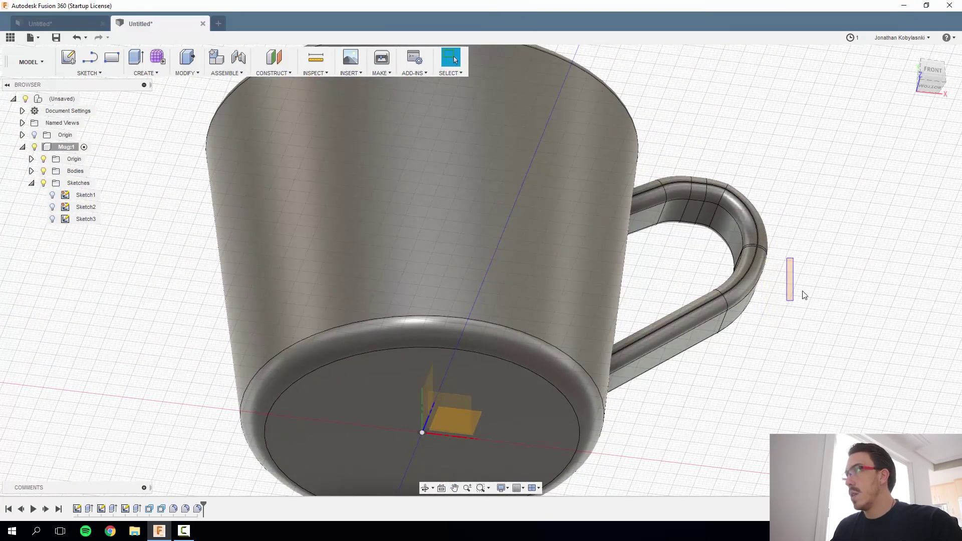
shift+middle_drag(805, 272, 773, 318)
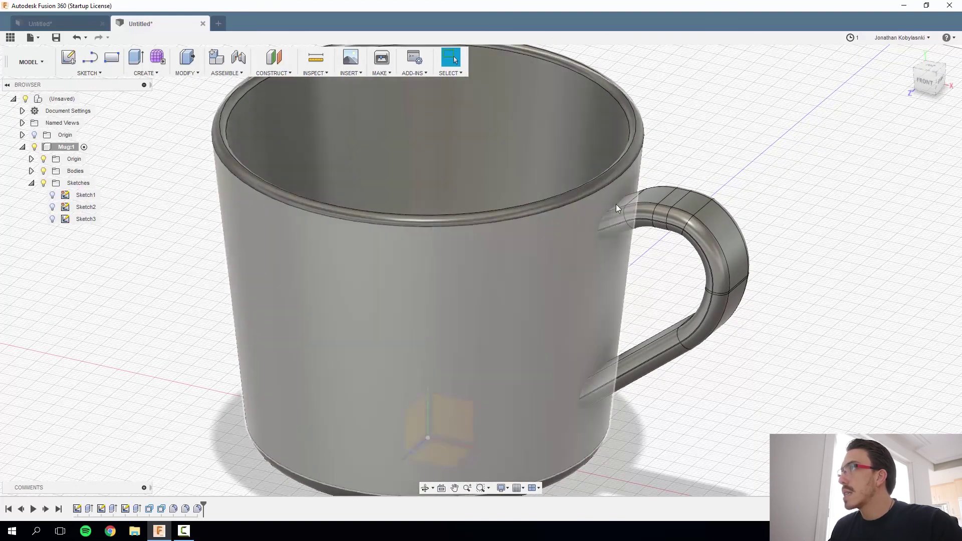
key(f)
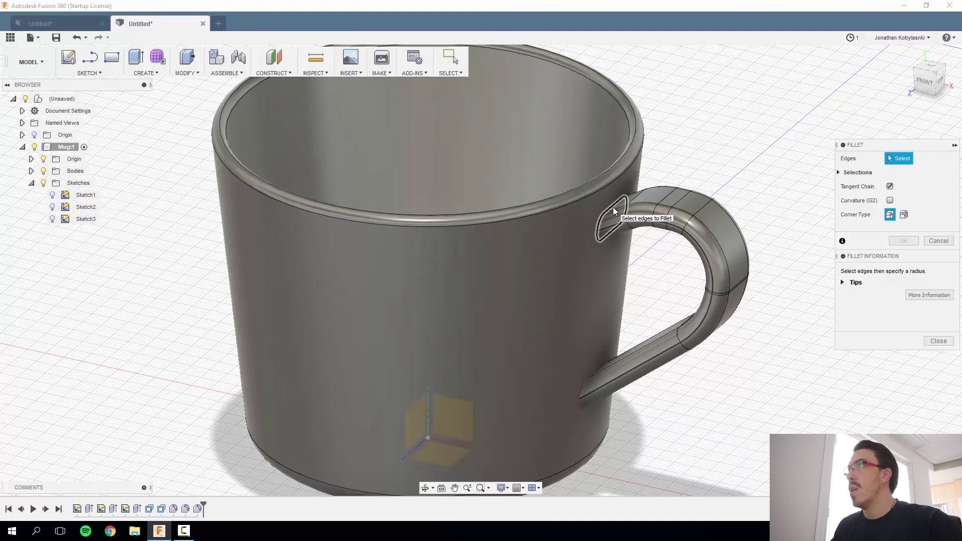
click(612, 207)
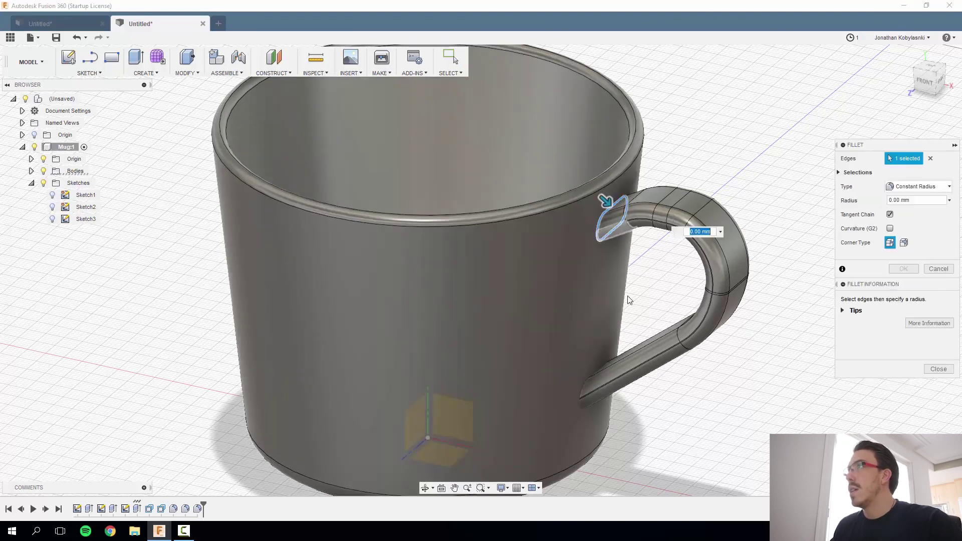
click(599, 371)
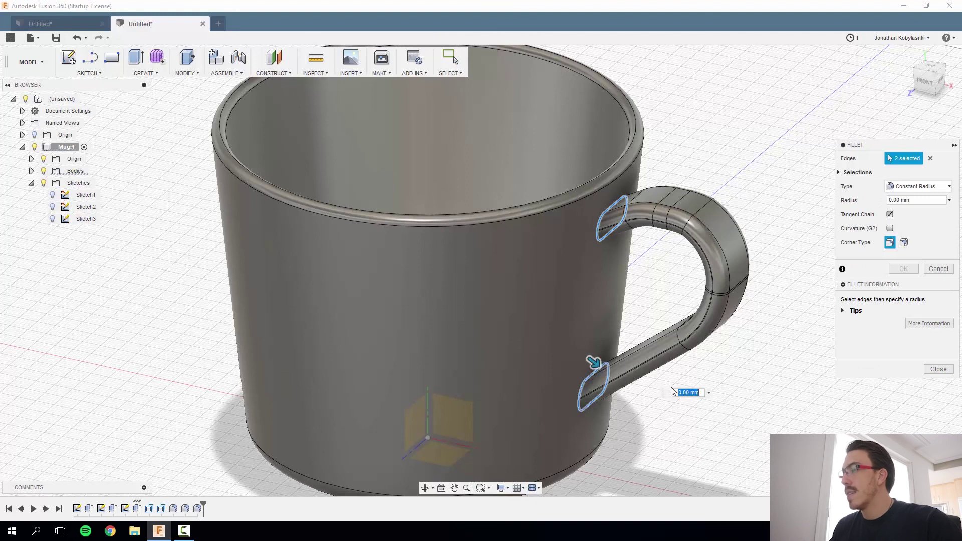
text(2)
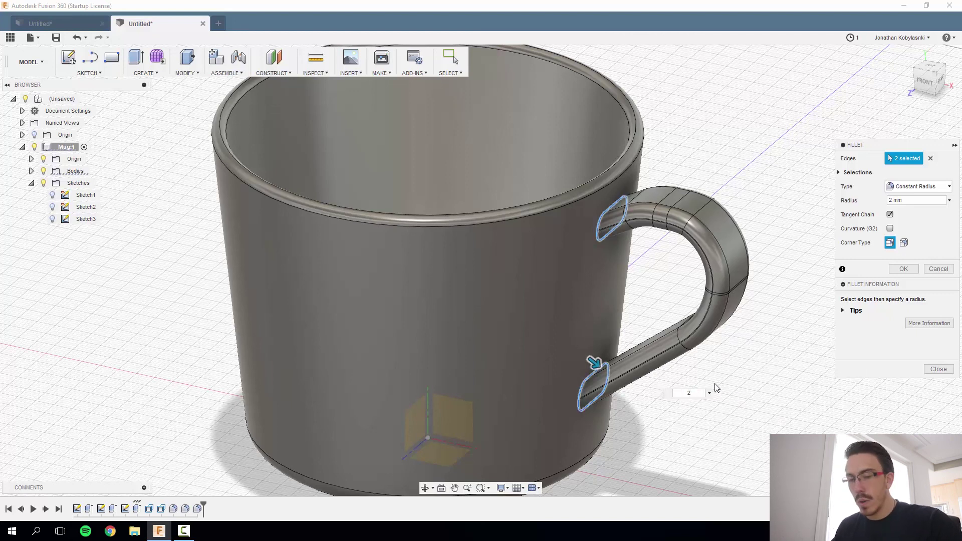
drag(596, 364, 553, 340)
drag(642, 413, 677, 418)
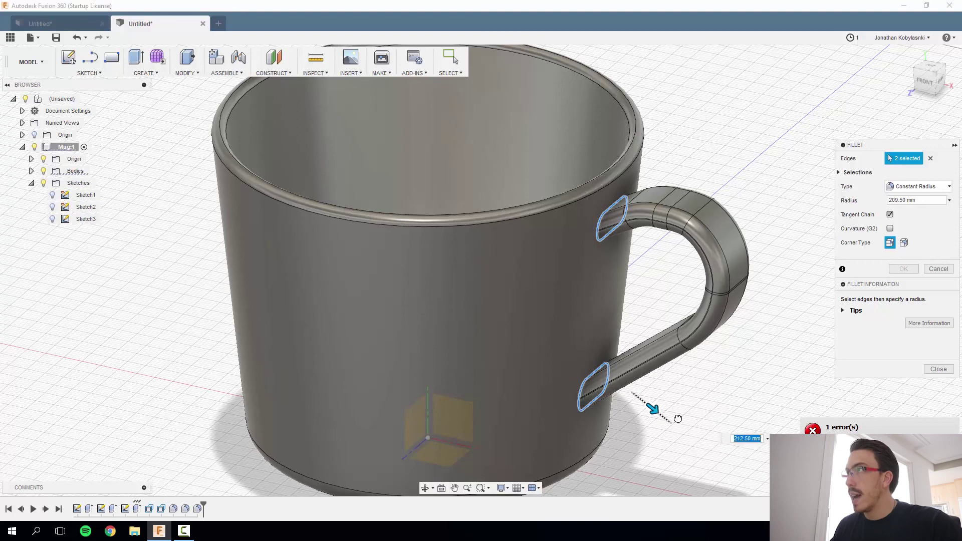
key(Escape)
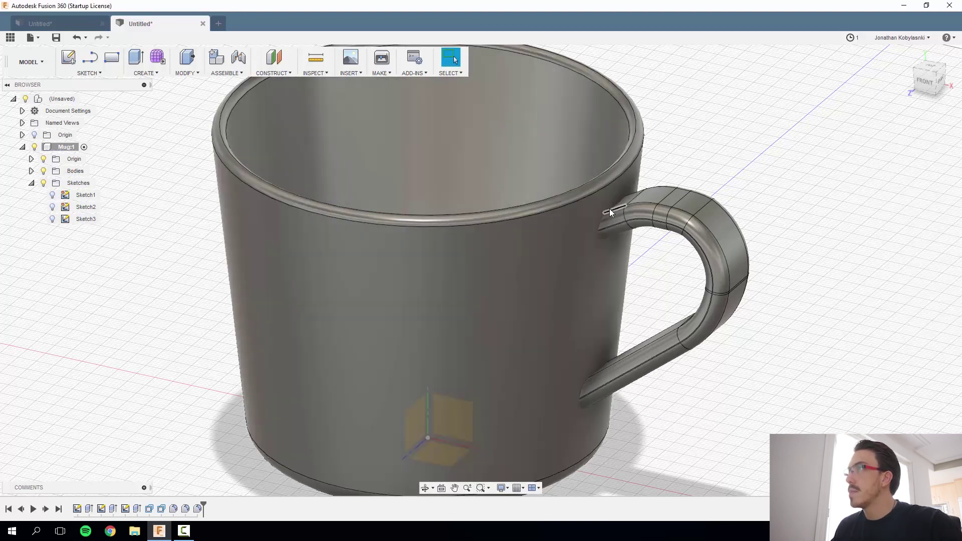
Try to fillet only the upper junction between the handle and mug wall with a constant radius of 8.5 mm
key(f)
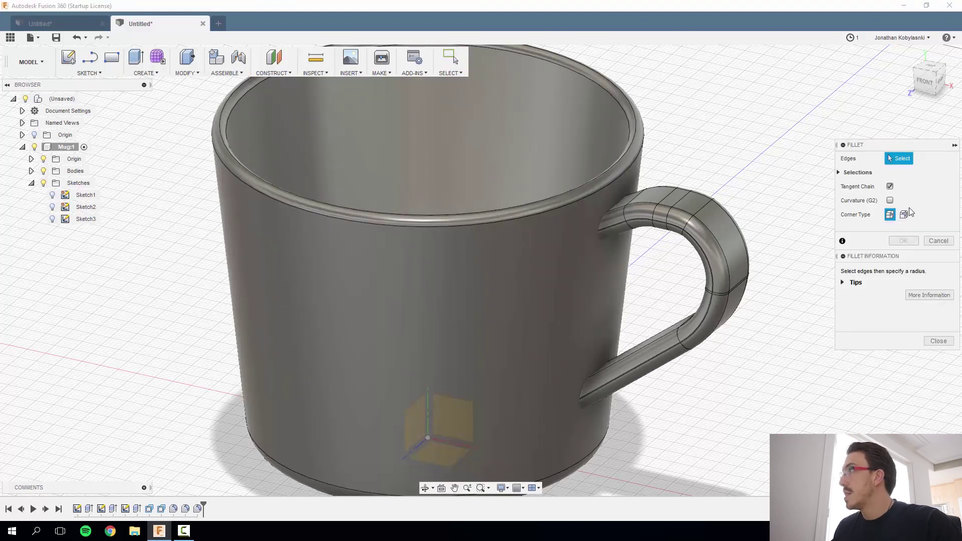
click(613, 206)
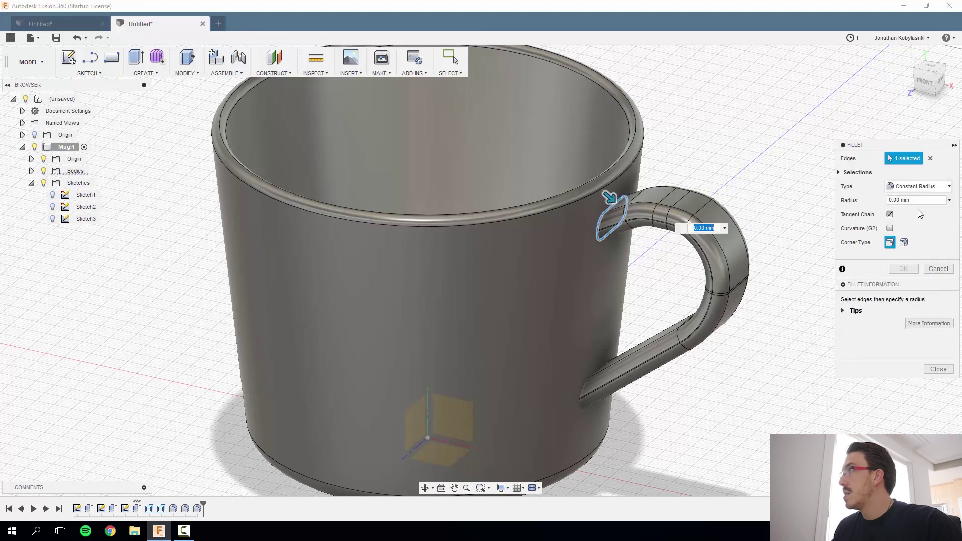
click(926, 187)
click(923, 253)
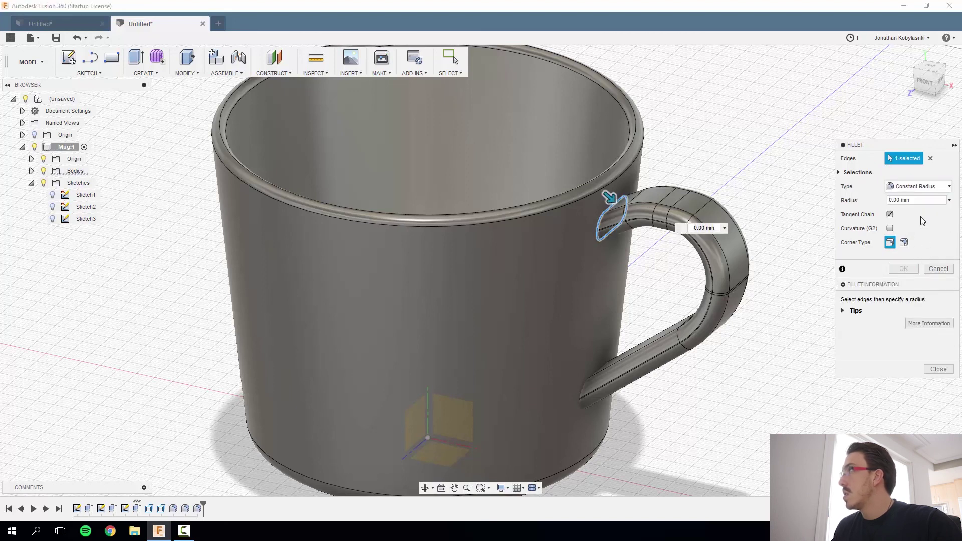
click(915, 187)
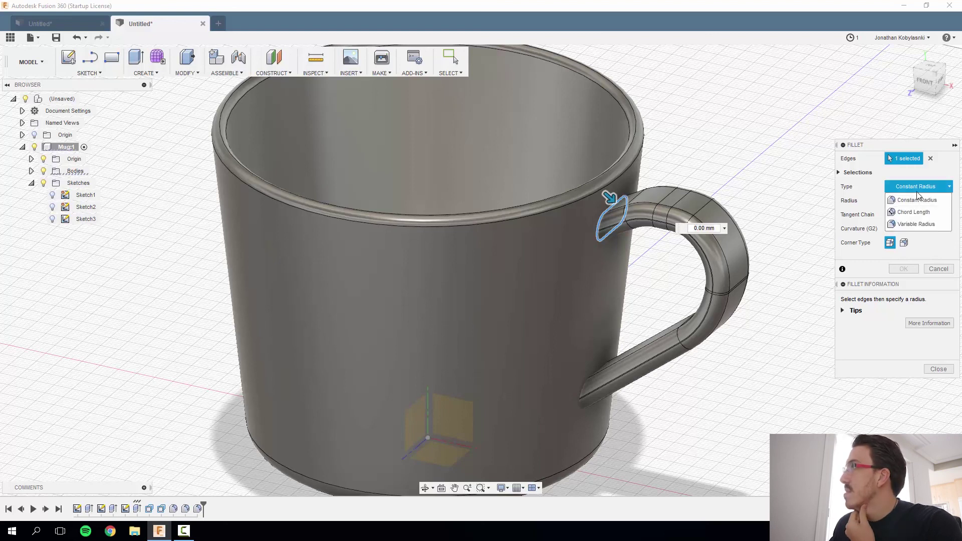
click(908, 202)
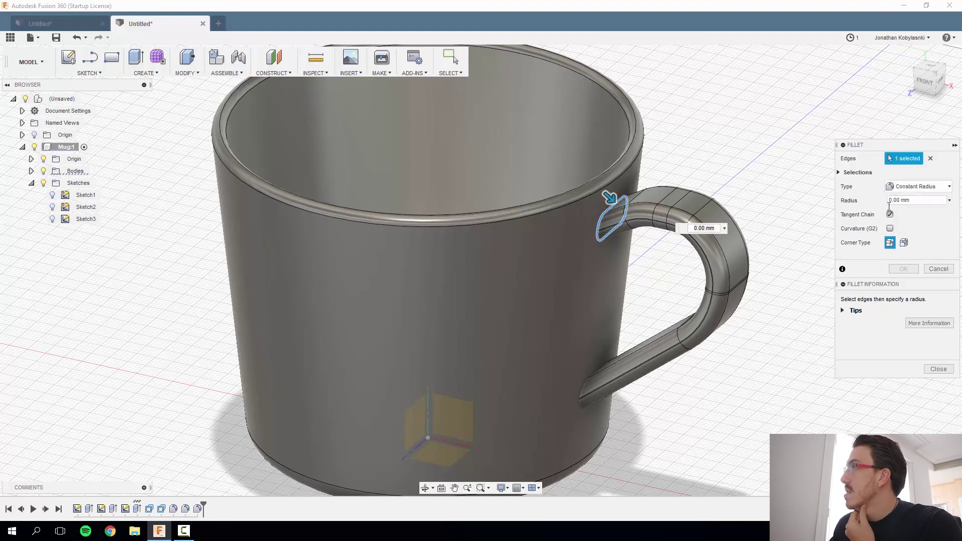
shift+middle_drag(600, 203, 622, 210)
scroll(621, 207, up, 8)
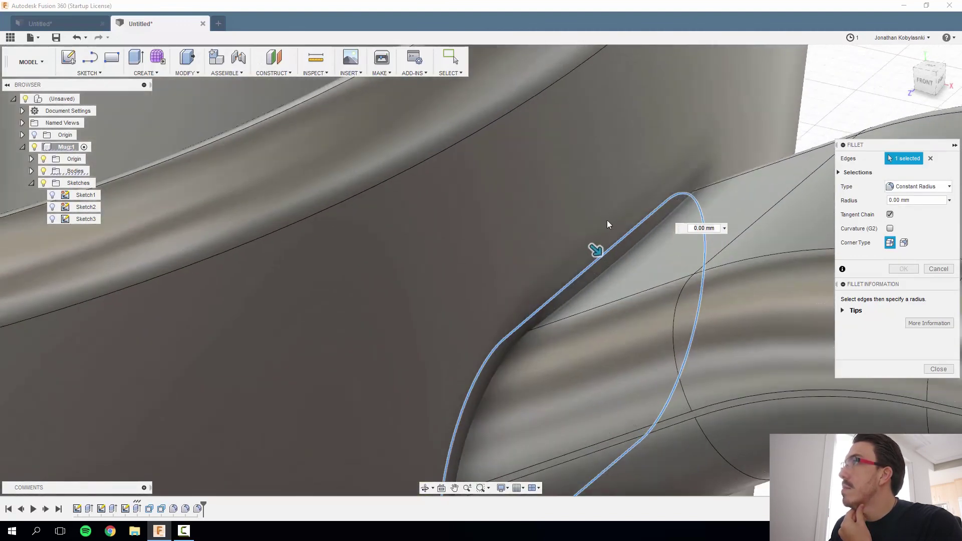
drag(597, 247, 619, 275)
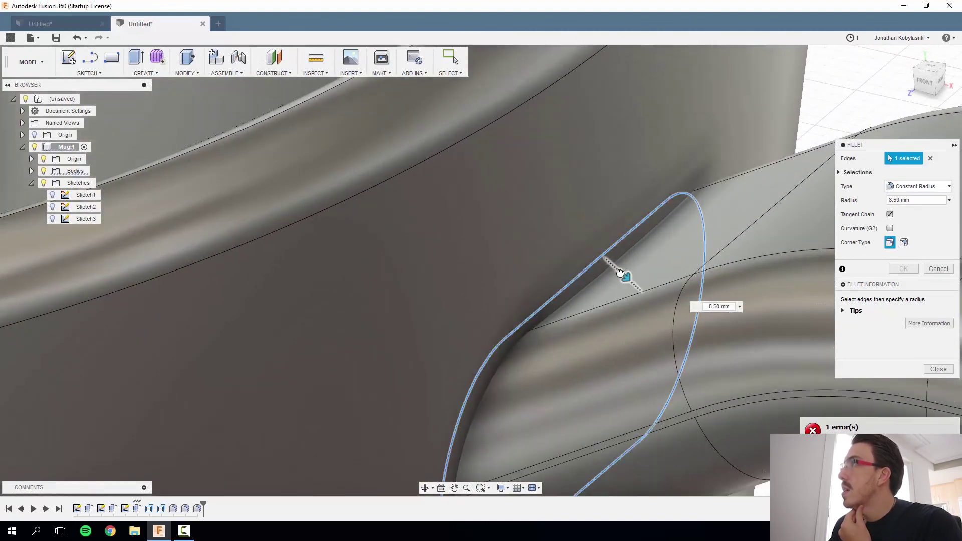
scroll(617, 273, down, 10)
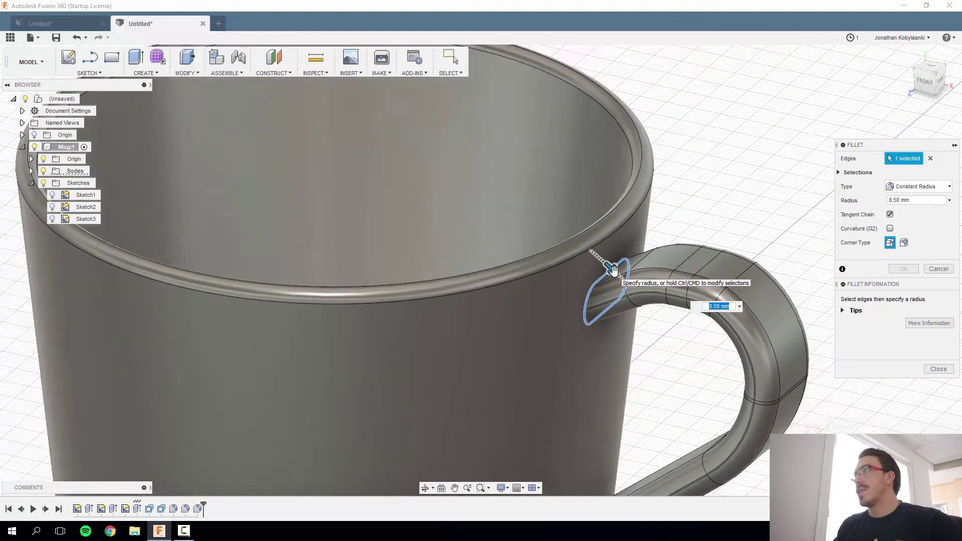
key(Return)
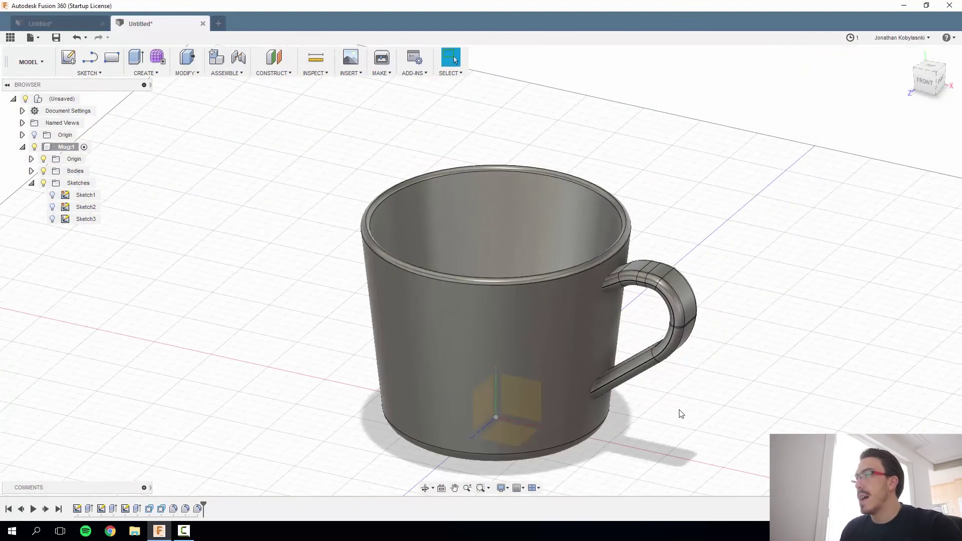
middle_drag(657, 396, 661, 338)
right_drag(645, 350, 705, 369)
click(812, 293)
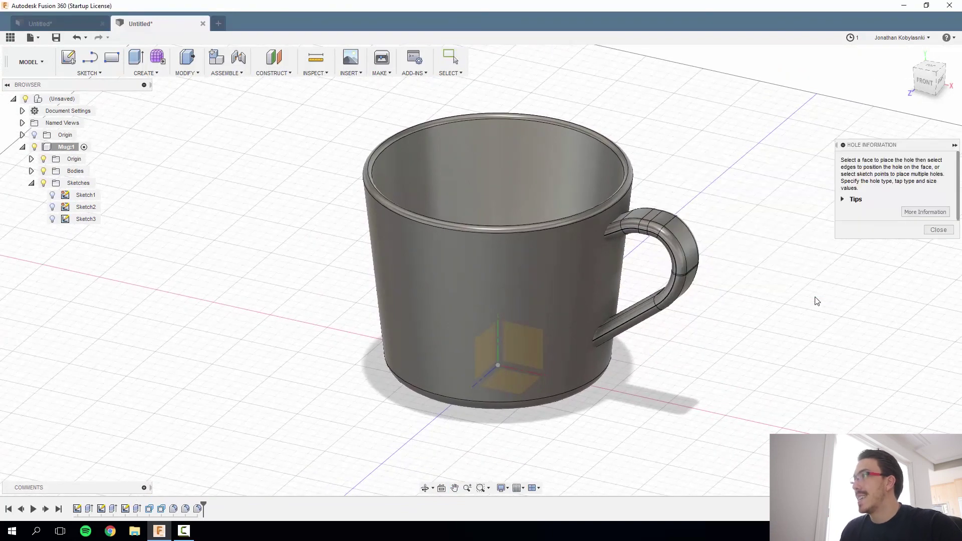
shift+middle_drag(691, 346, 715, 354)
scroll(702, 356, down, 3)
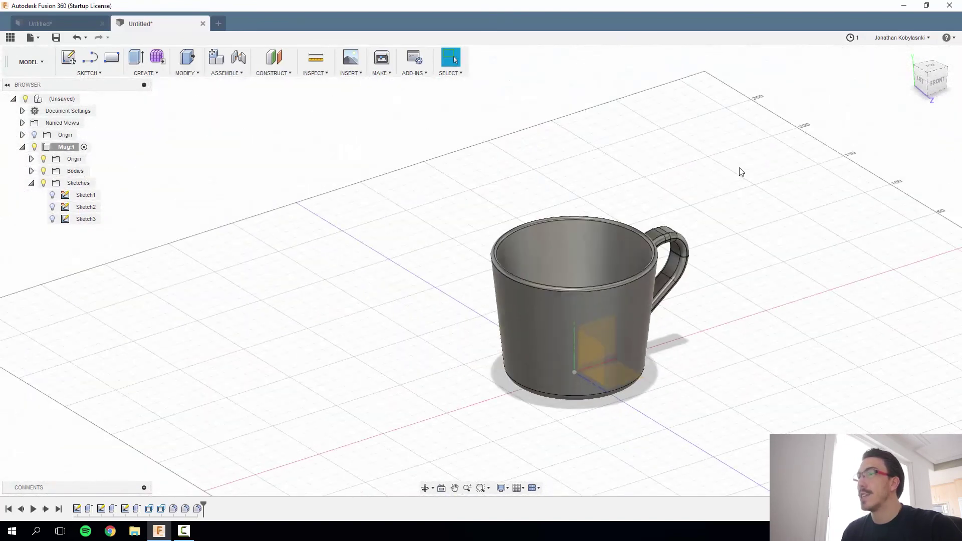